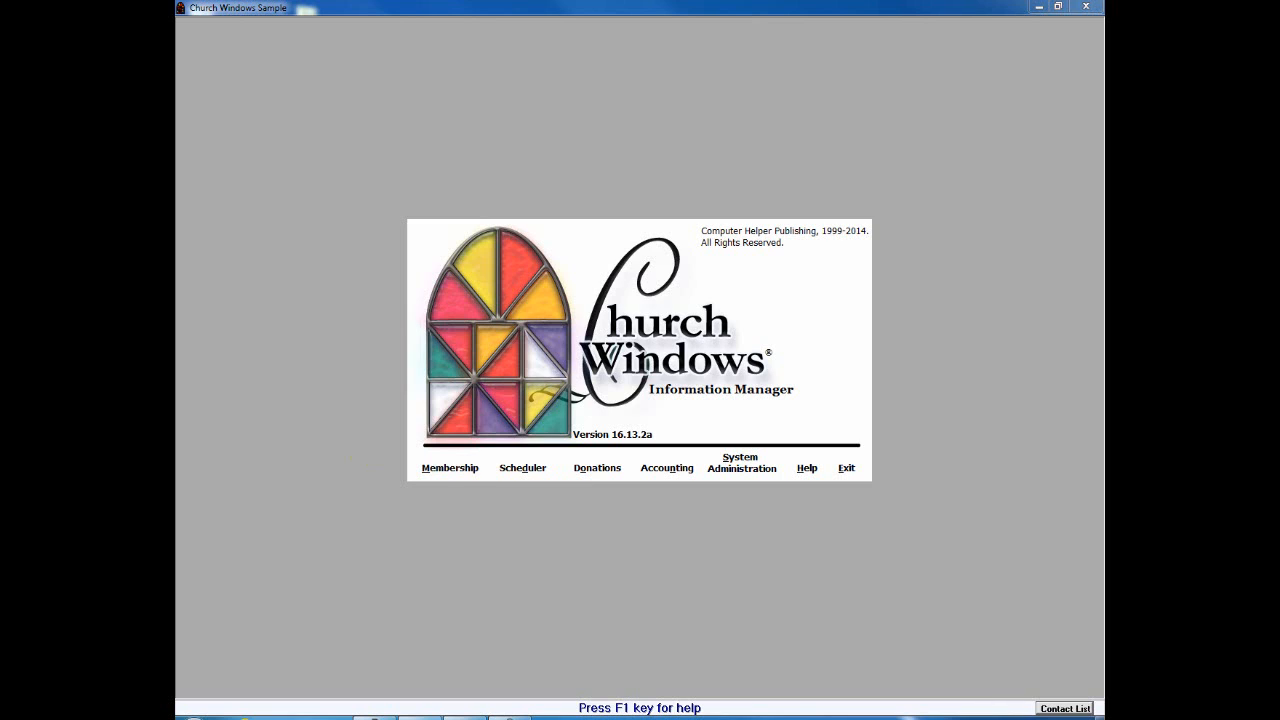
Step: Open Membership > Members to show the household and individual record windows
left_click(452, 470)
left_click(466, 477)
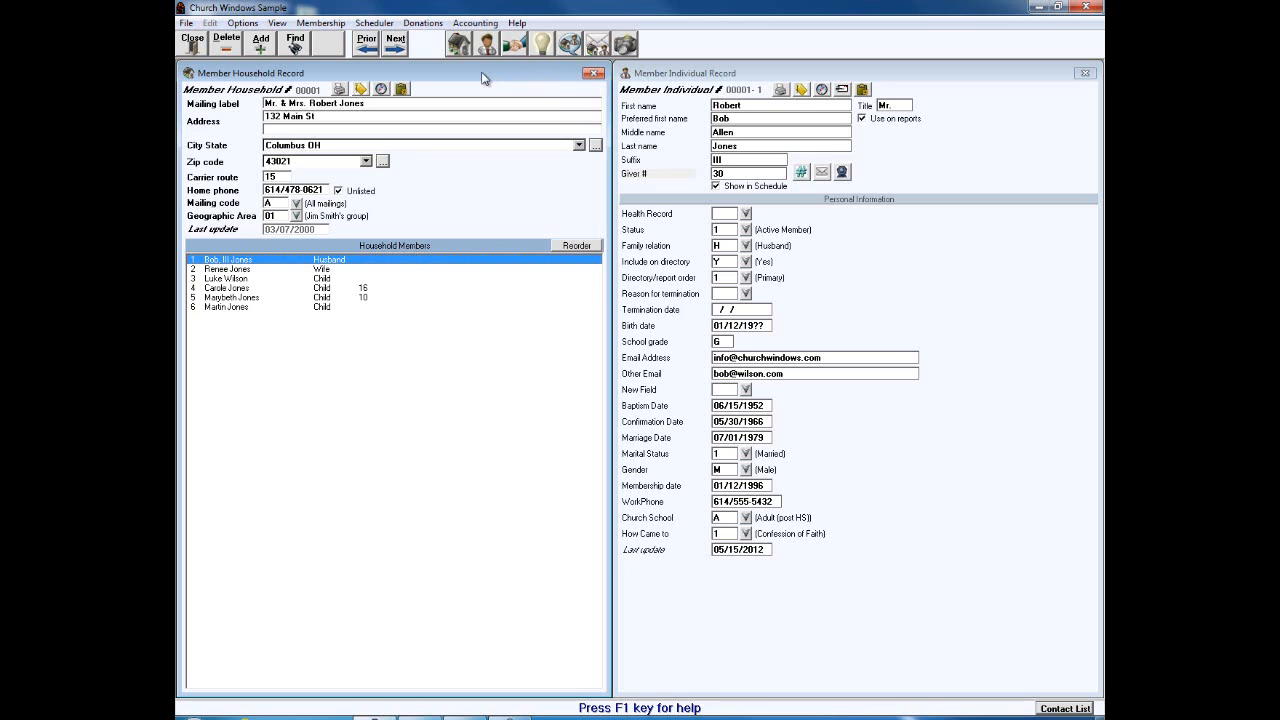
Step: Add household 00039 with the member's name as mailing label and their street address, and save
left_click(259, 45)
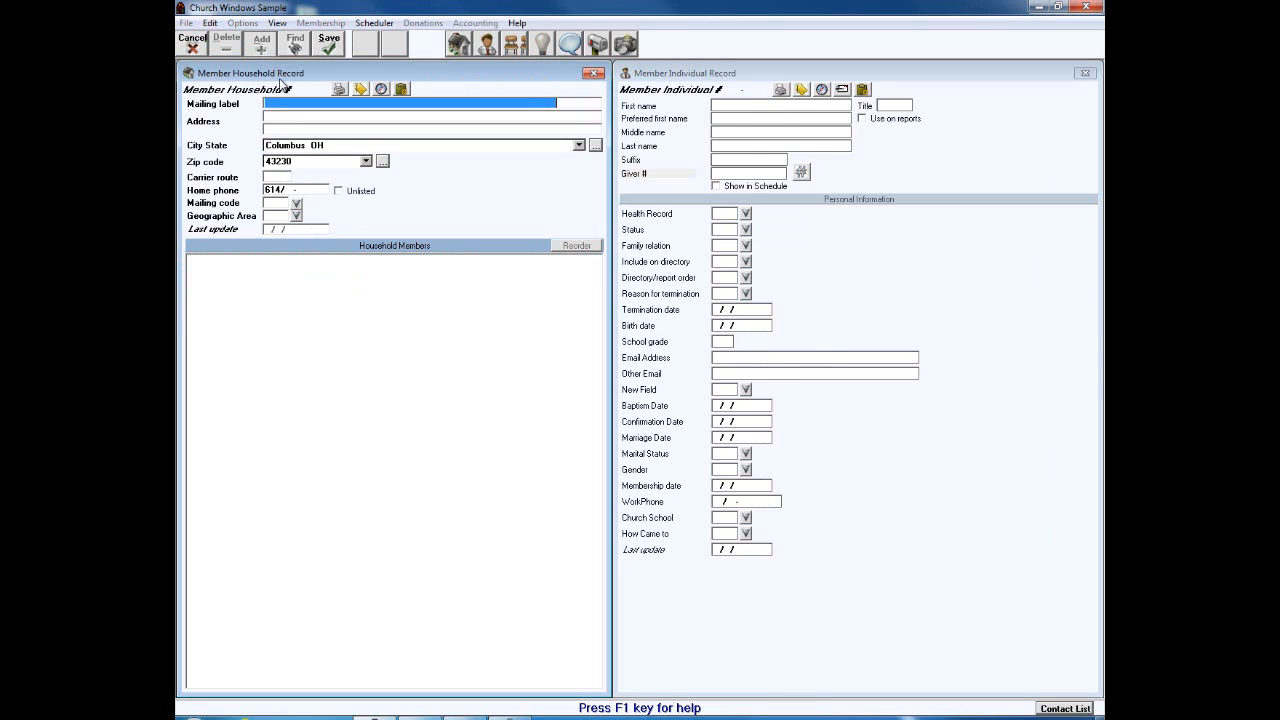
type("Mr ")
type("and")
key("BackSpace")
key("BackSpace")
key("BackSpace")
key("Tab")
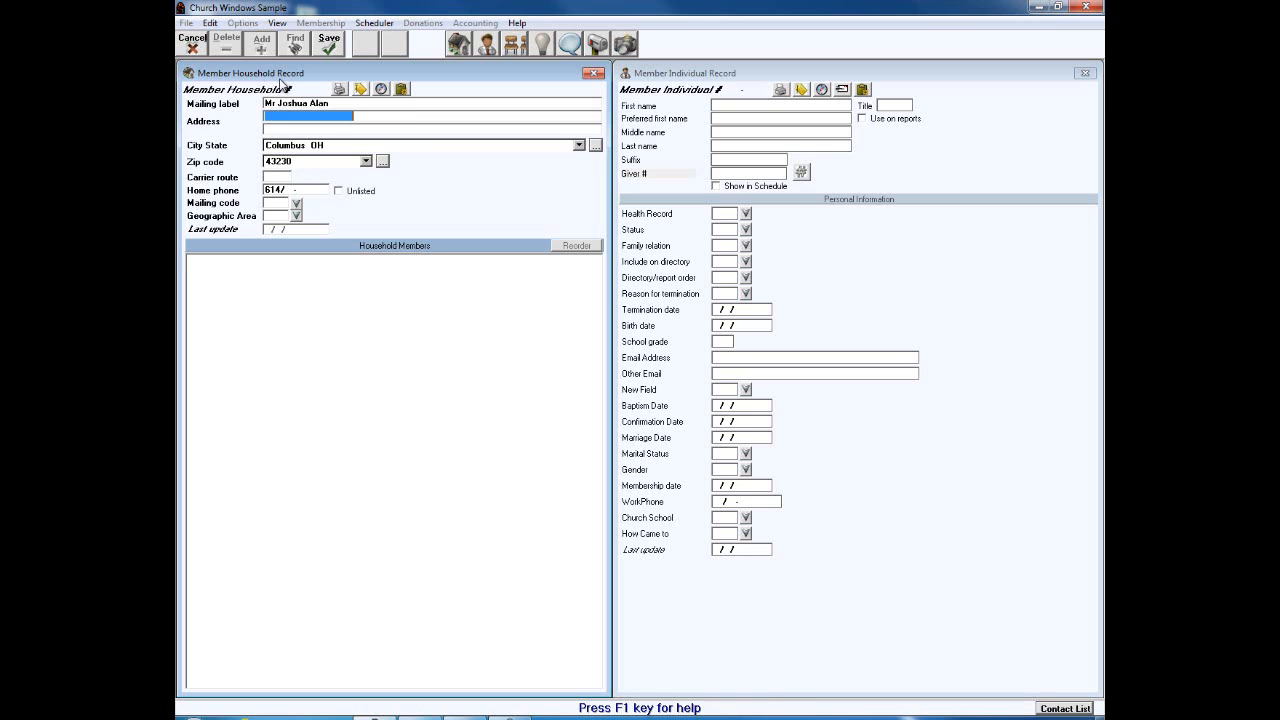
type("123 Elm ")
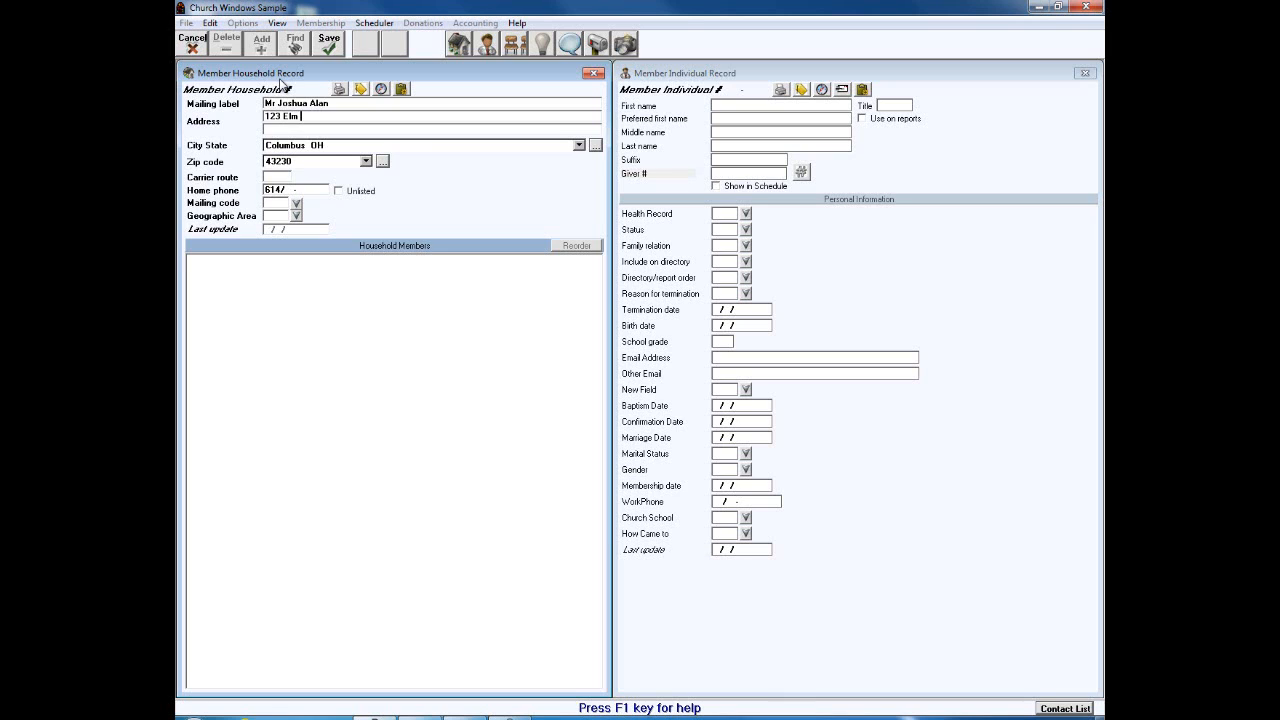
type("St")
left_click(316, 50)
Step: Add an individual to the household, enter the member's first name, and save it as 00039-1
left_click(657, 394)
type("Joshua")
key("BackSpace")
key("BackSpace")
key("BackSpace")
key("BackSpace")
key("BackSpace")
key("BackSpace")
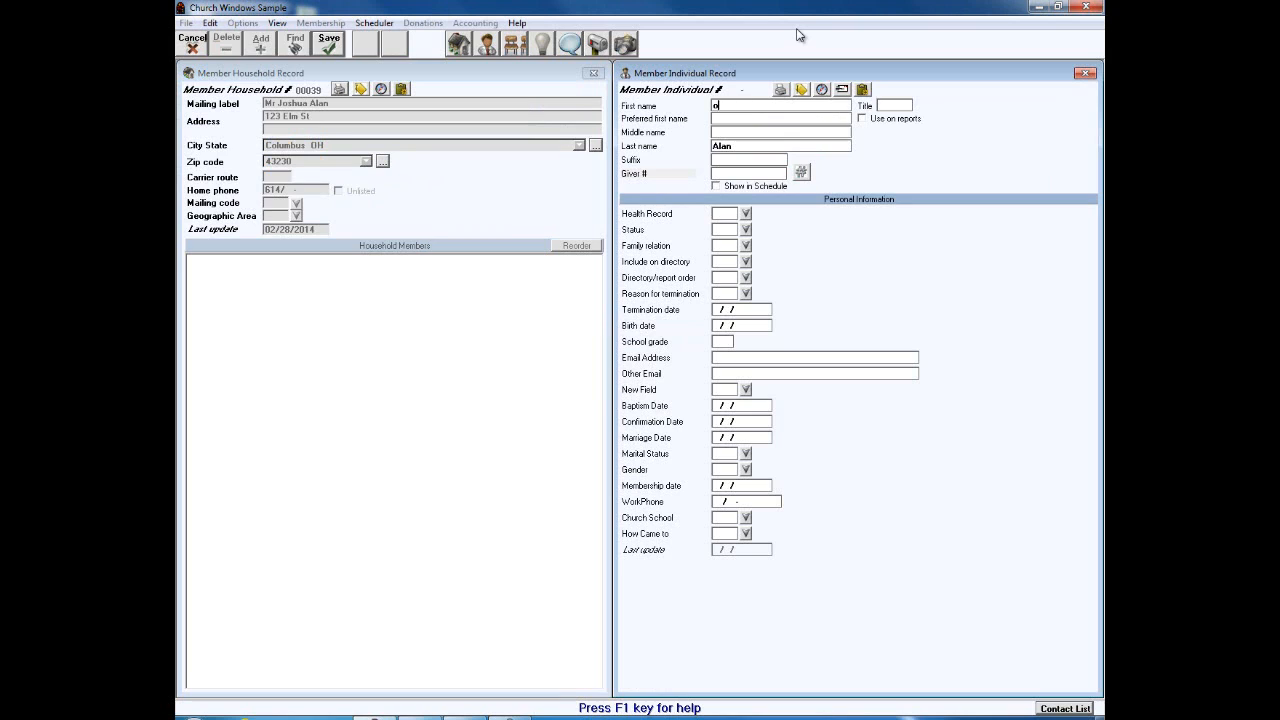
type("Joshua")
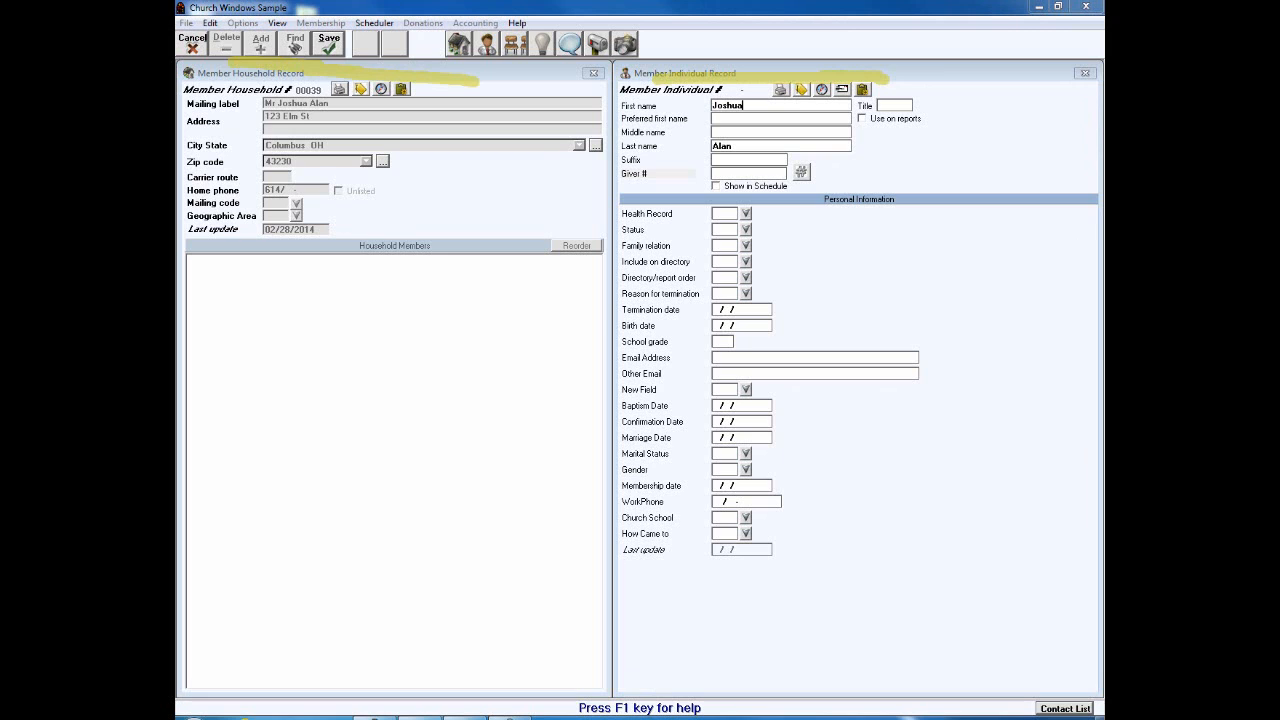
left_click(326, 44)
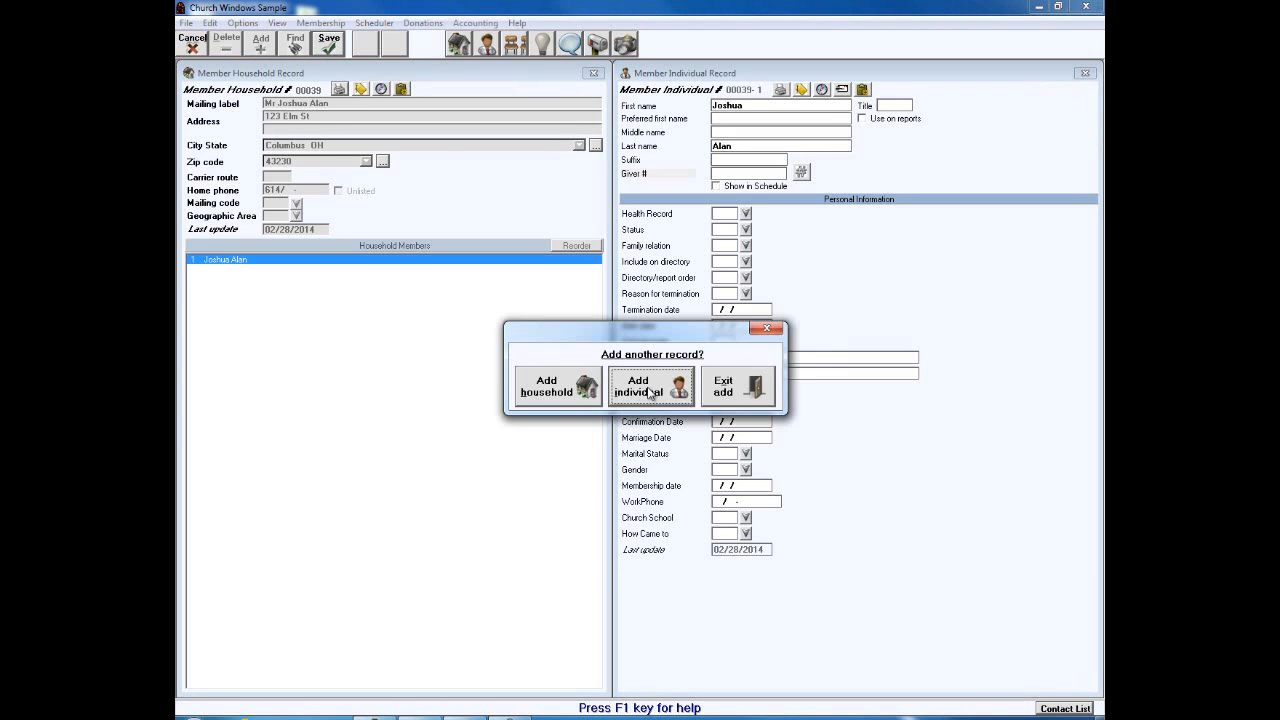
Step: Exit adding, then step to the prior household and back to confirm 00039 is stored
left_click(721, 396)
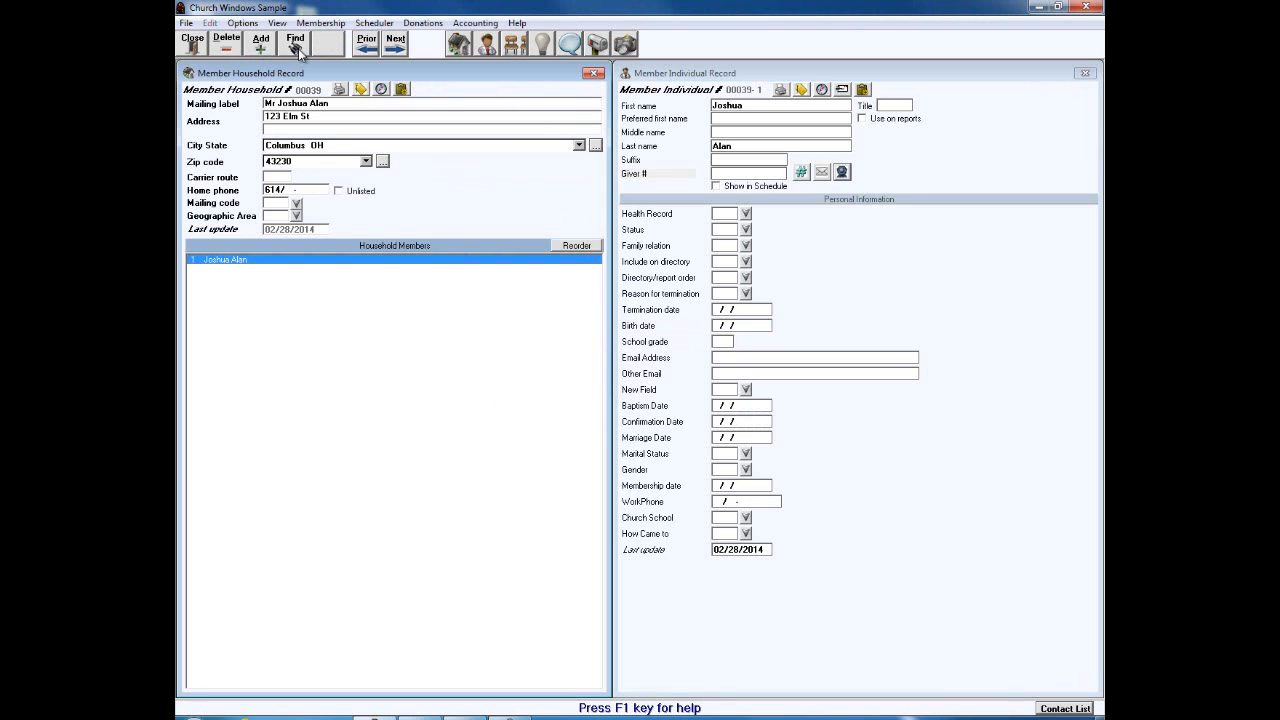
left_click(368, 44)
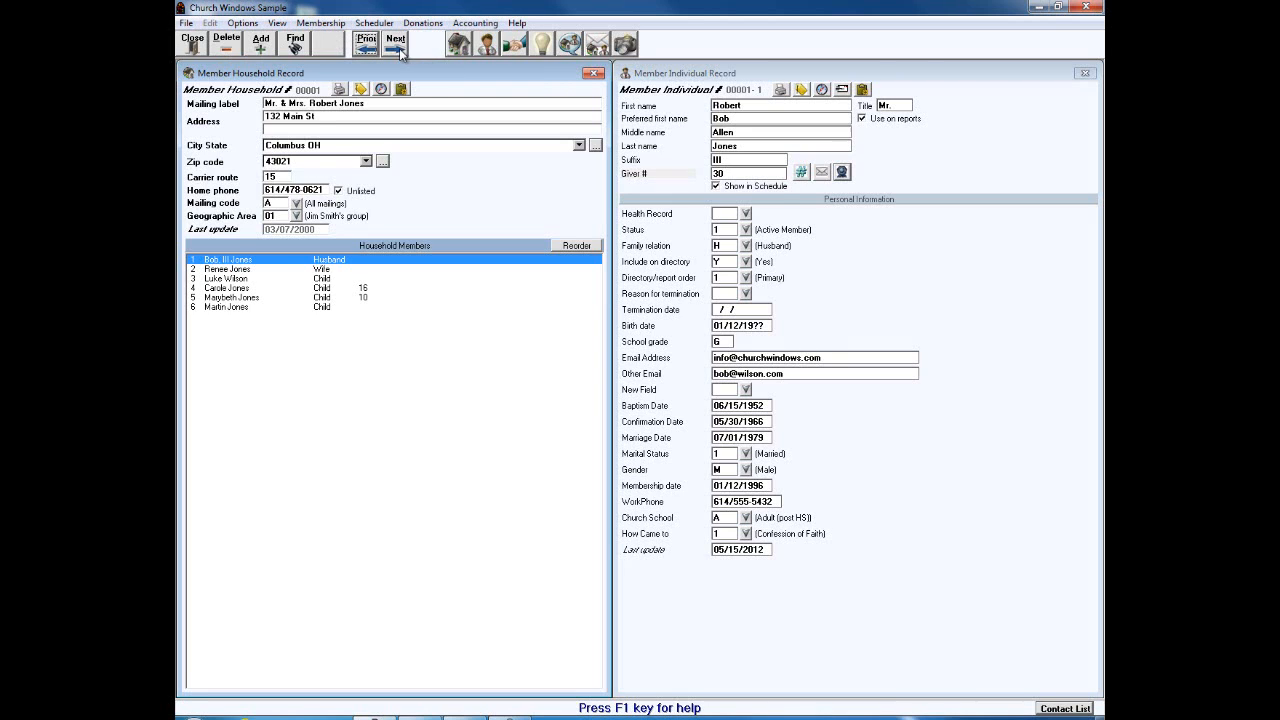
left_click(399, 52)
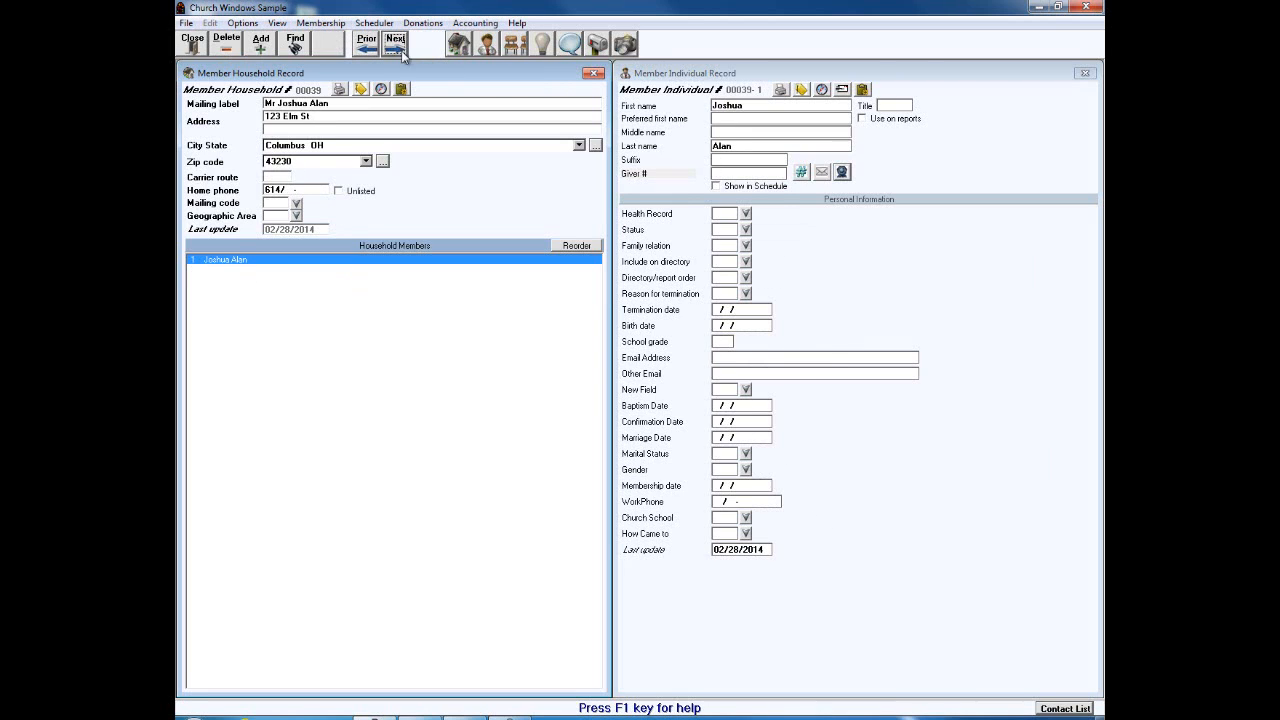
left_click(803, 174)
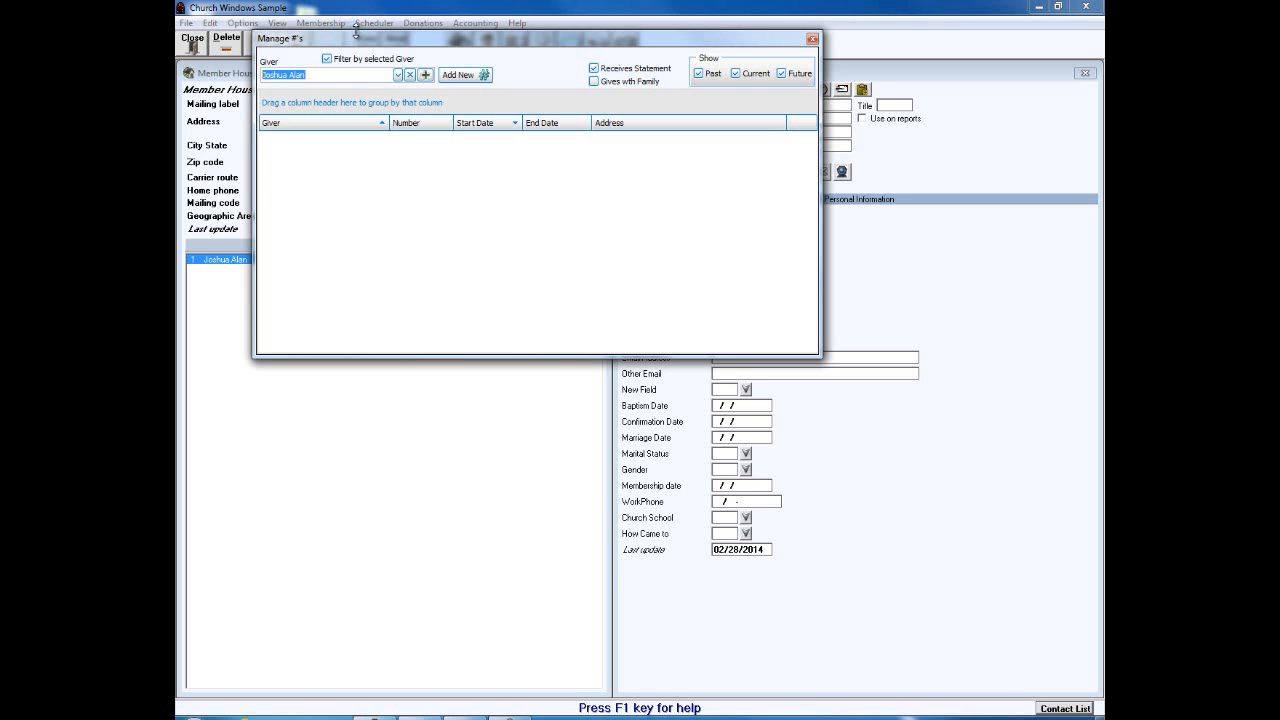
left_click_drag(362, 39, 458, 120)
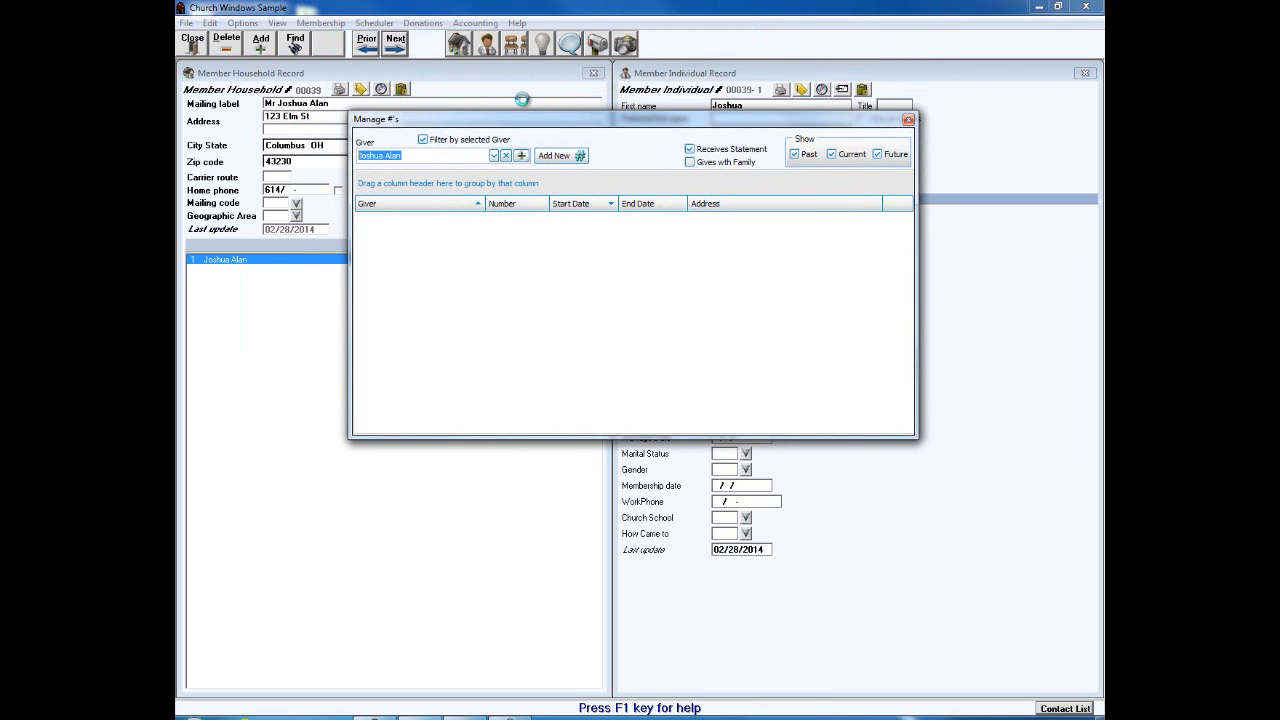
left_click(551, 159)
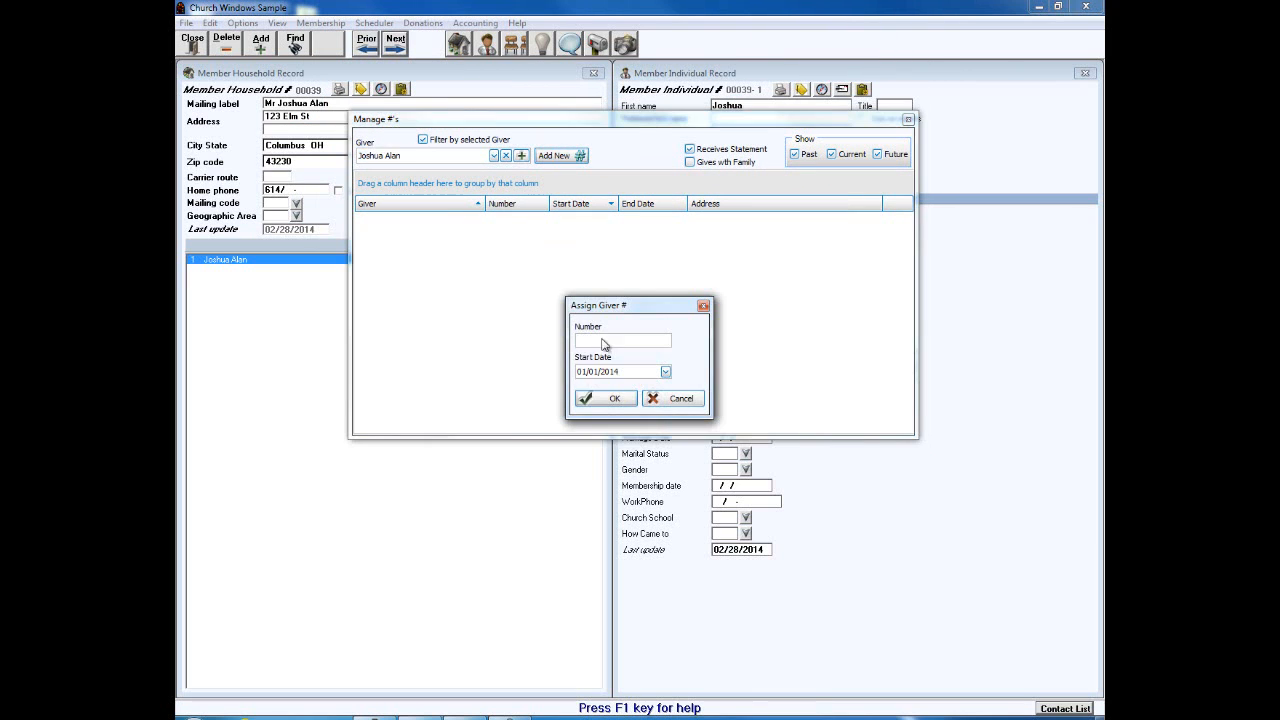
left_click_drag(609, 294, 610, 247)
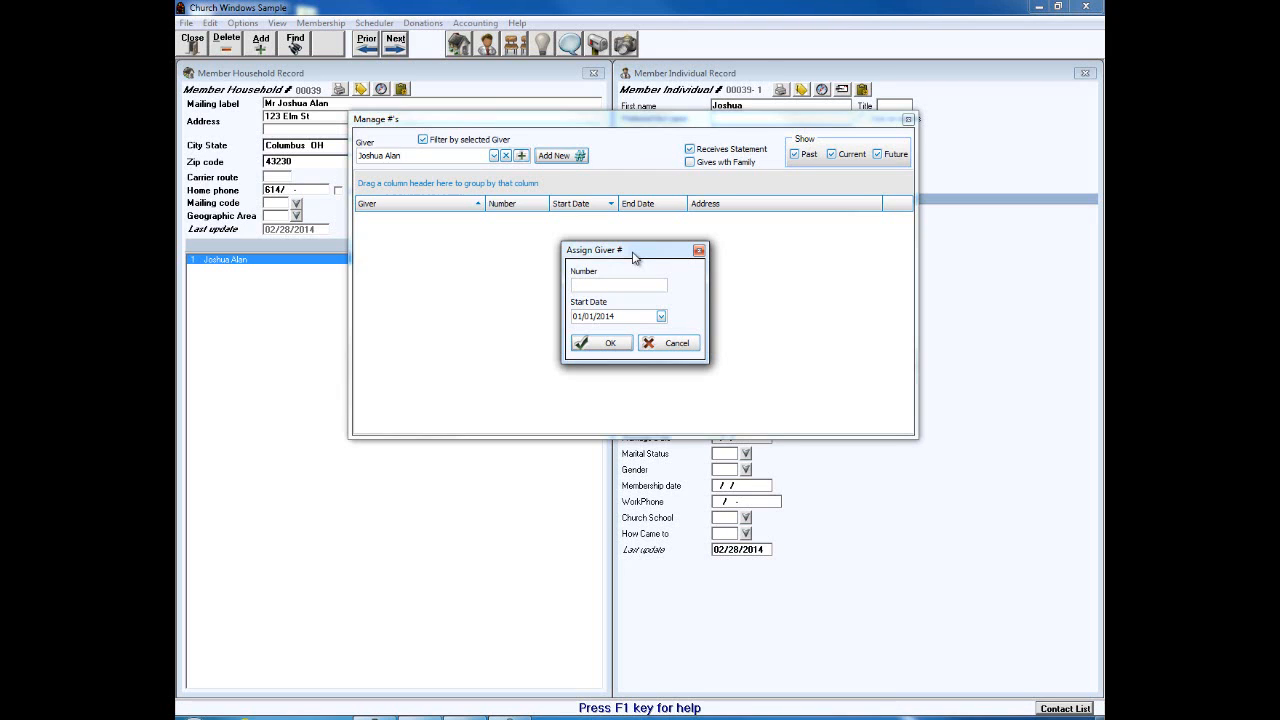
left_click(668, 344)
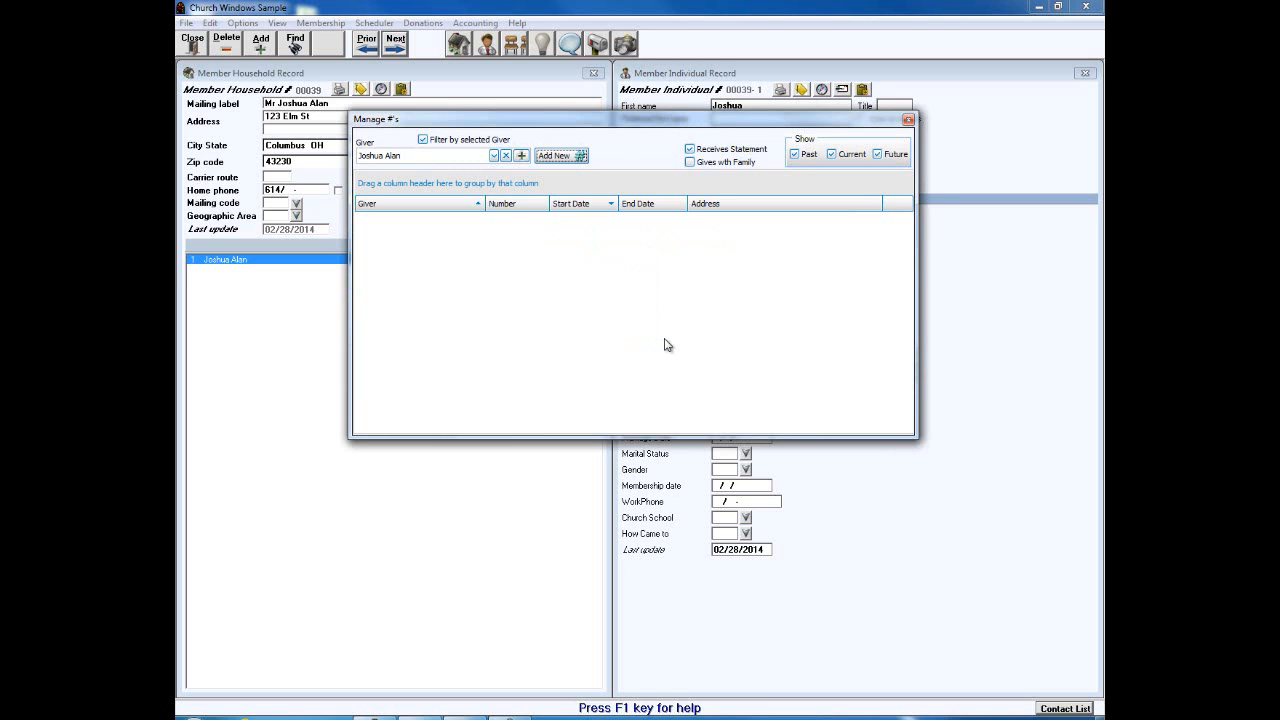
left_click(908, 121)
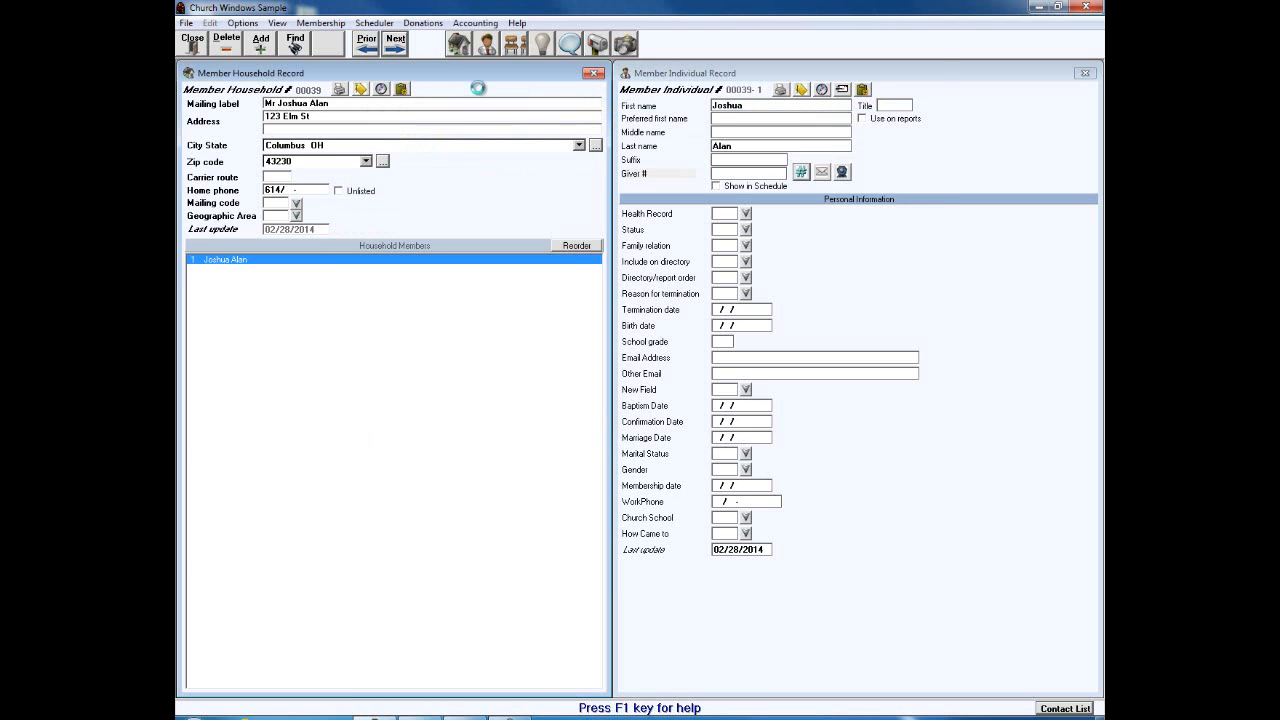
Step: Close the membership records and go to the Donations module
left_click(318, 26)
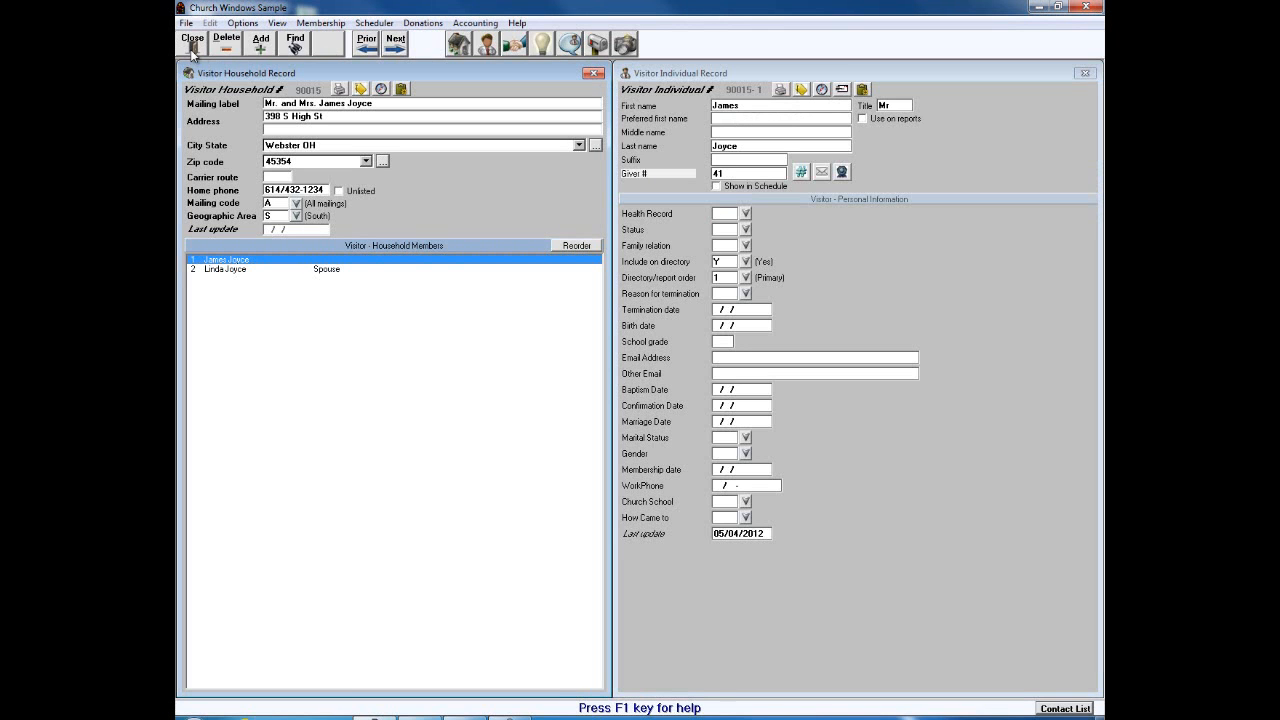
left_click(193, 48)
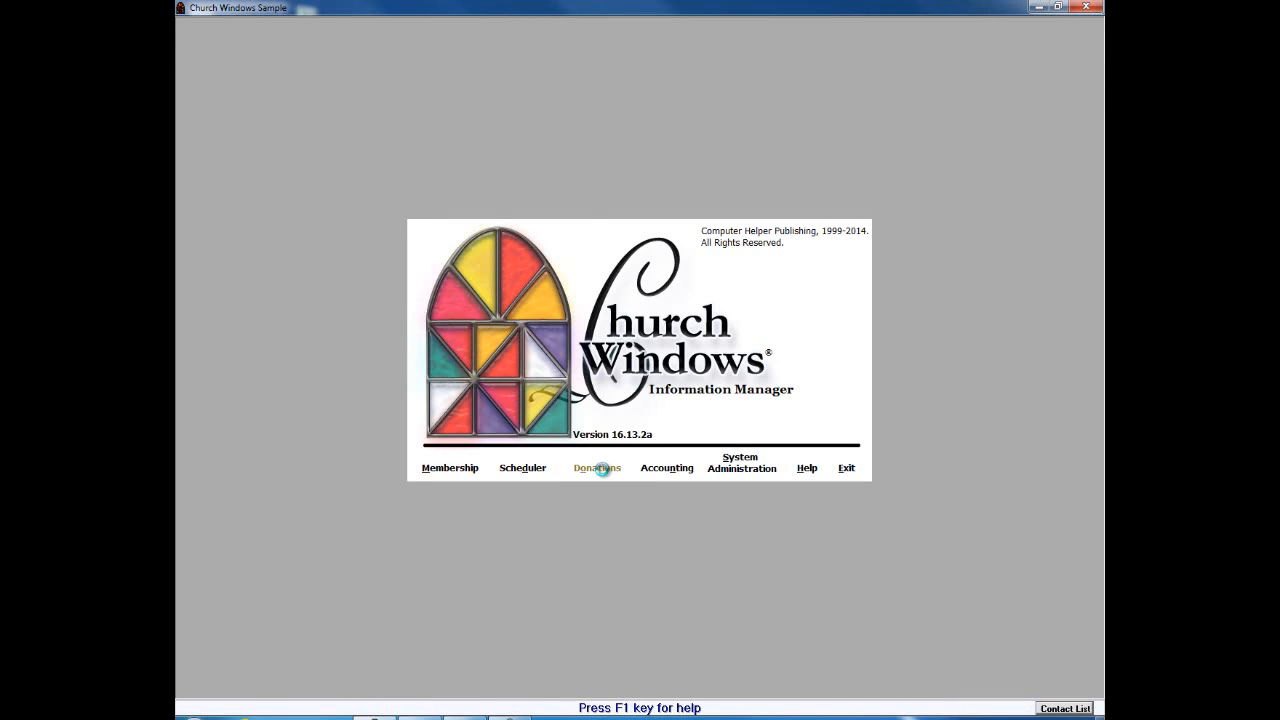
left_click(597, 468)
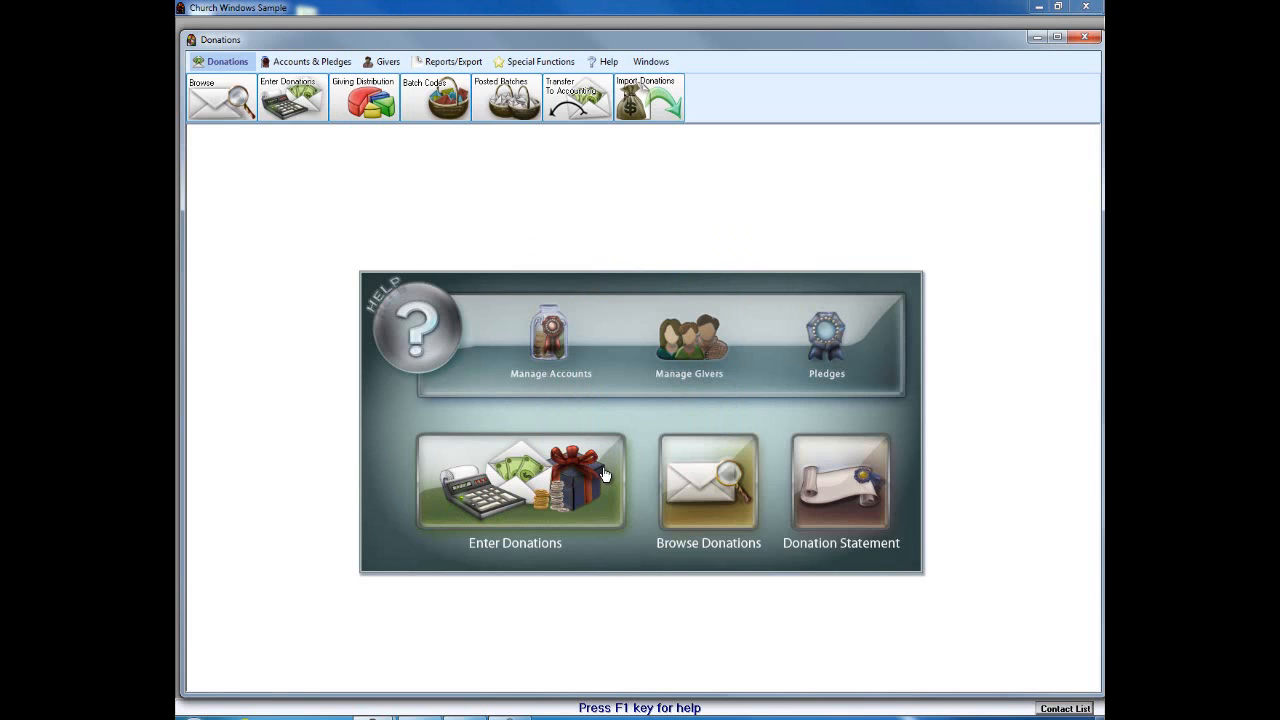
Step: Open Manage Givers and search Individual Givers for the start of the member's first name
left_click(677, 360)
left_click(314, 207)
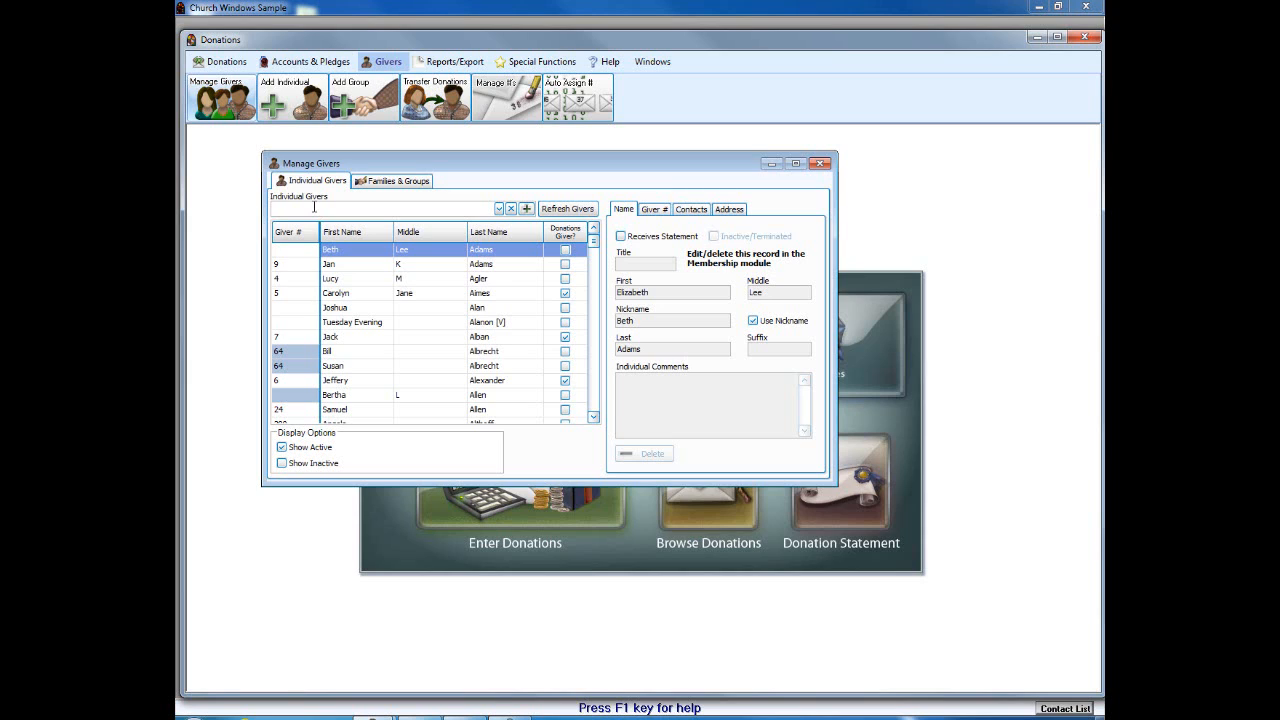
type("Josh")
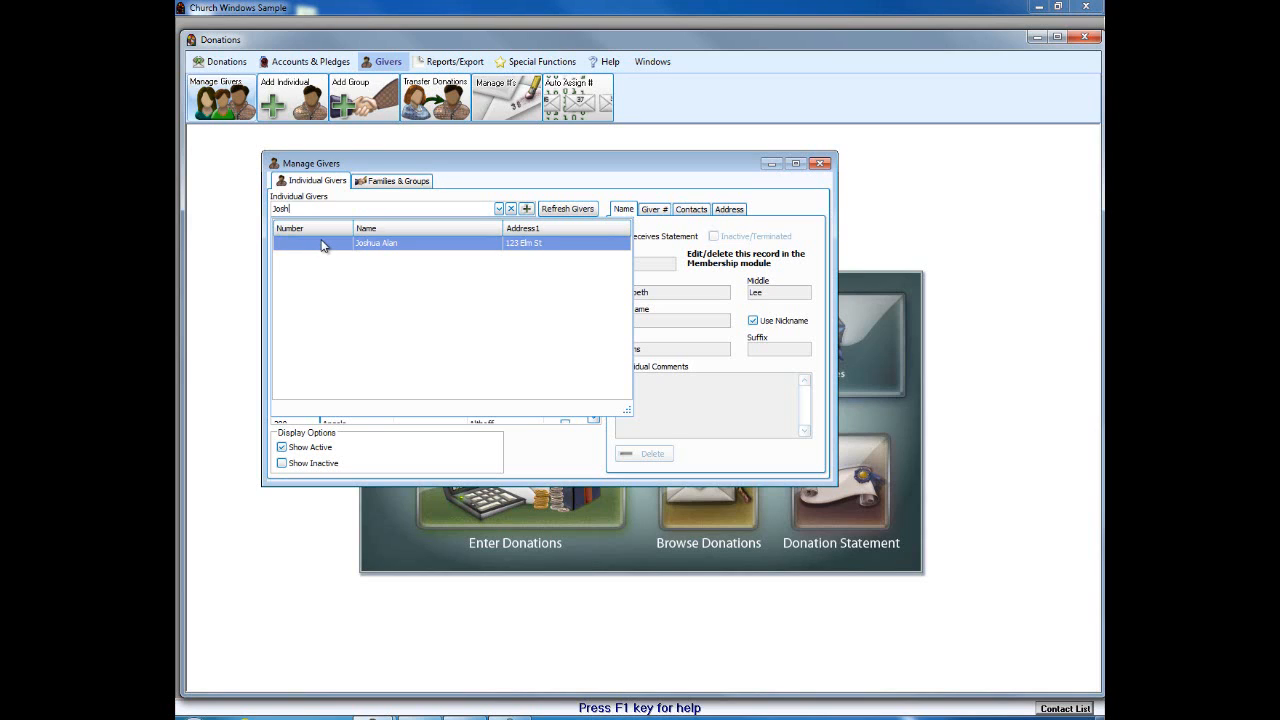
Step: Select the new member from the search results, clear the search, and scroll through the givers grid
left_click(456, 242)
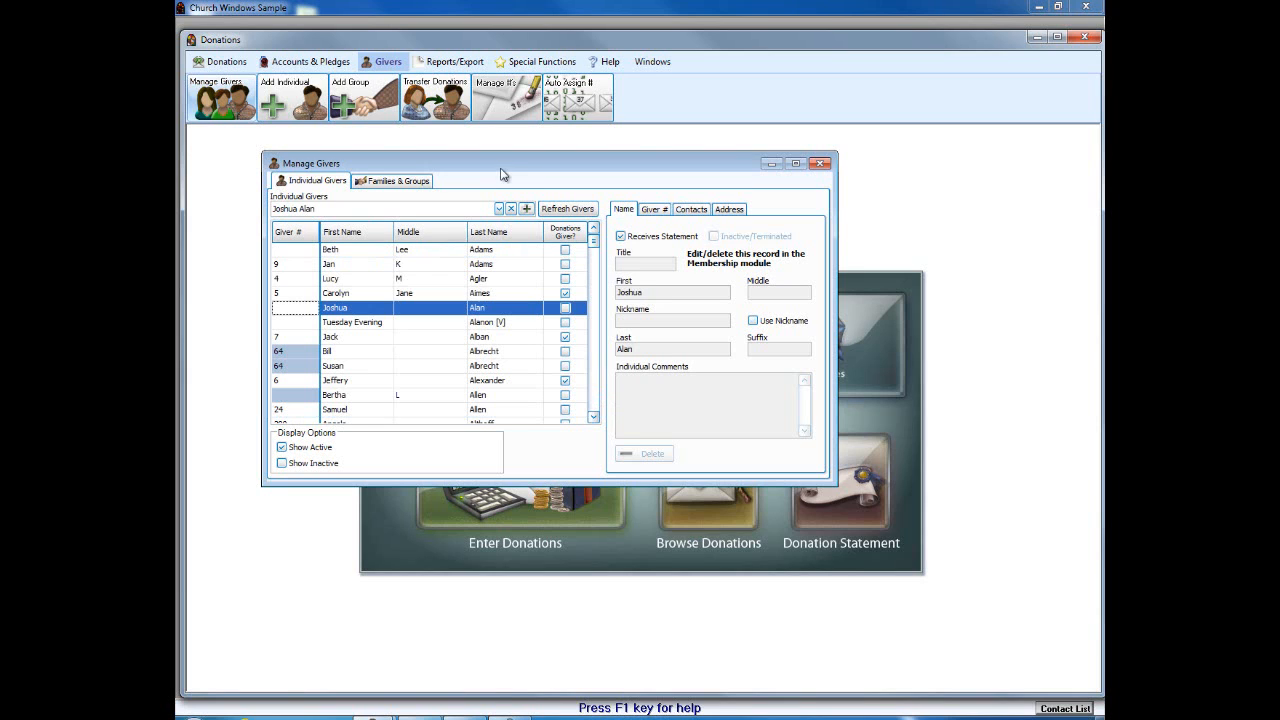
left_click(511, 208)
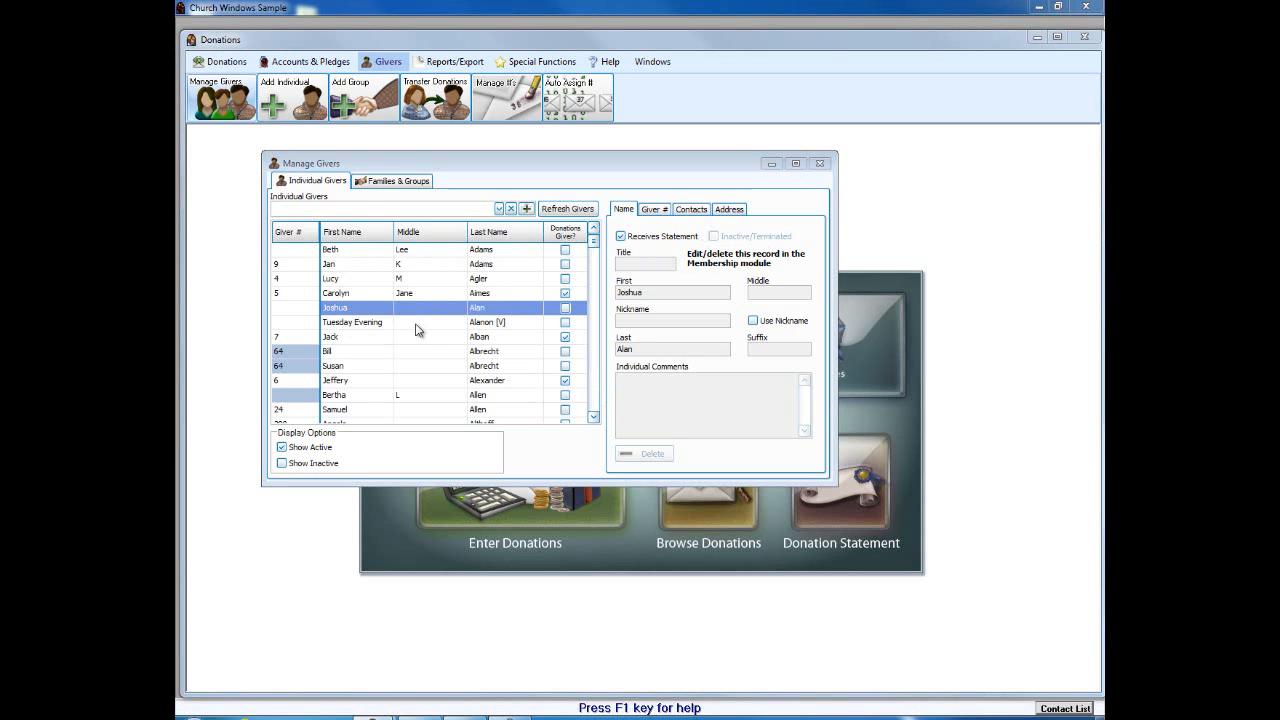
left_click(595, 418)
scroll(596, 418, "down", 7)
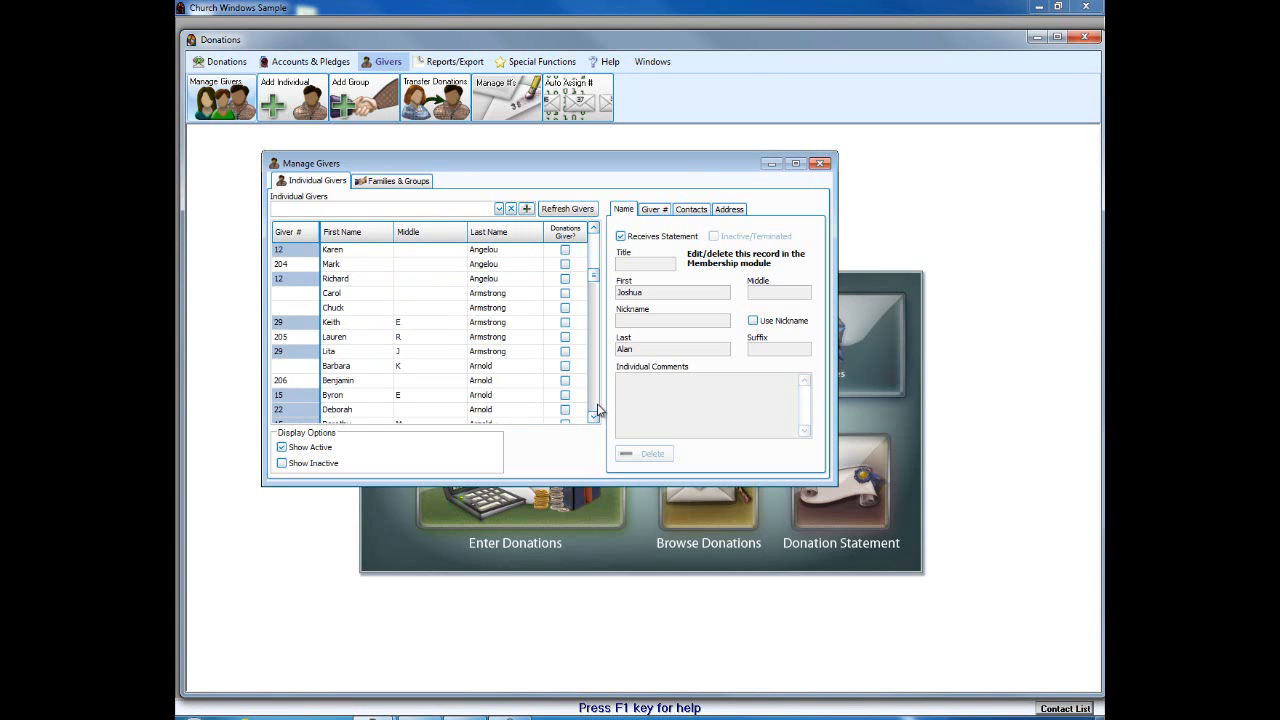
scroll(596, 409, "down", 5)
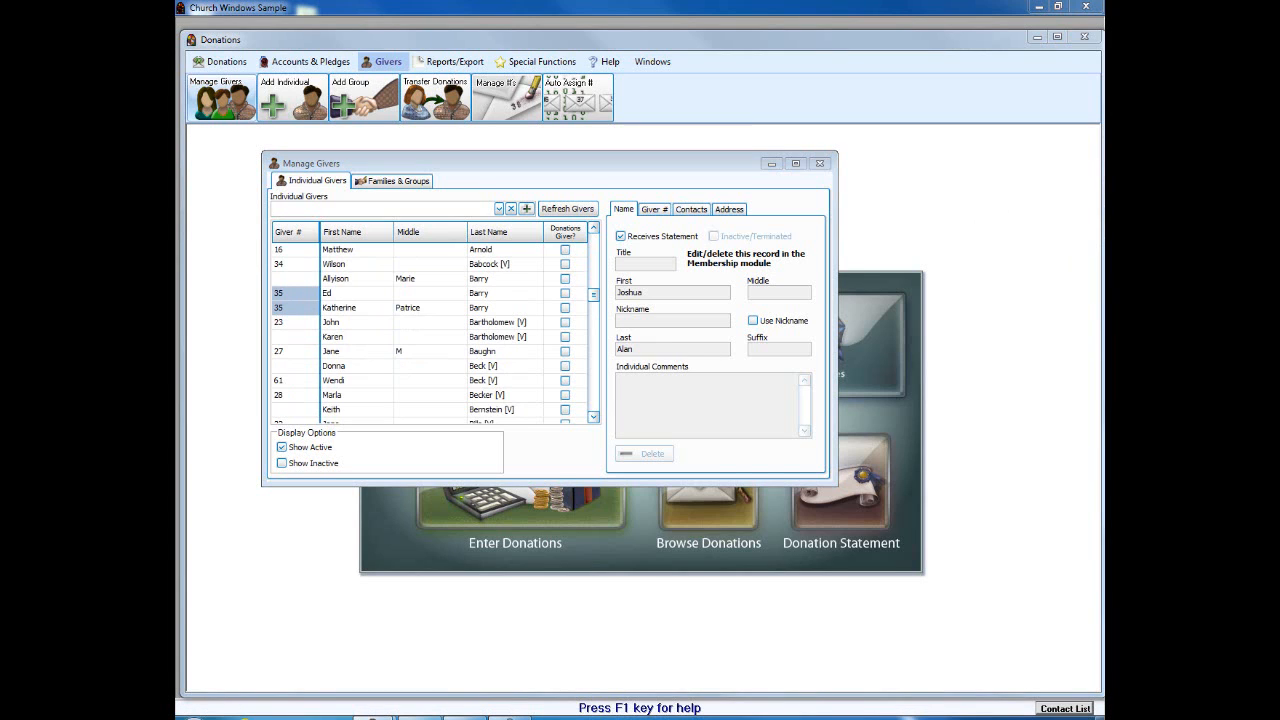
mouse_move(504, 265)
left_mouse_down()
mouse_move(482, 265)
mouse_move(560, 263)
left_mouse_up()
mouse_move(556, 322)
left_mouse_down()
mouse_move(468, 323)
mouse_move(528, 338)
mouse_move(450, 366)
left_mouse_up()
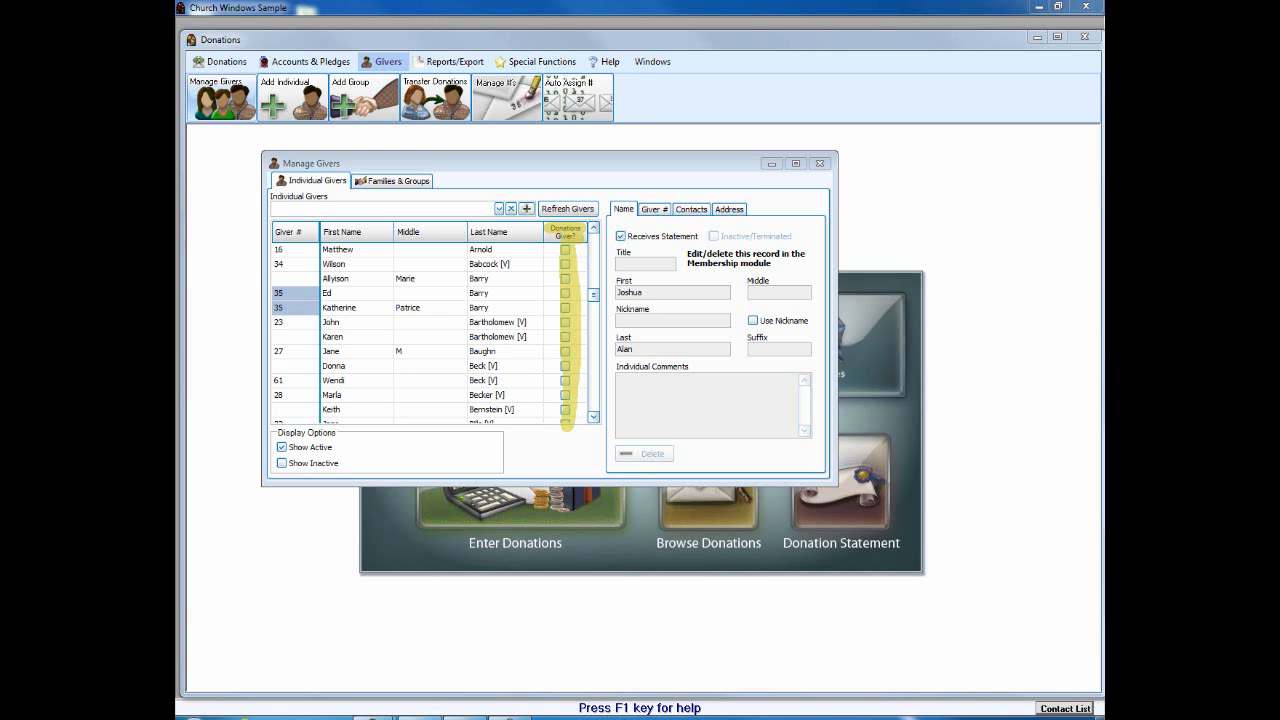
Step: Return the givers list to the top, view a giver's details, and move Manage Givers toward the centre
left_click(566, 252)
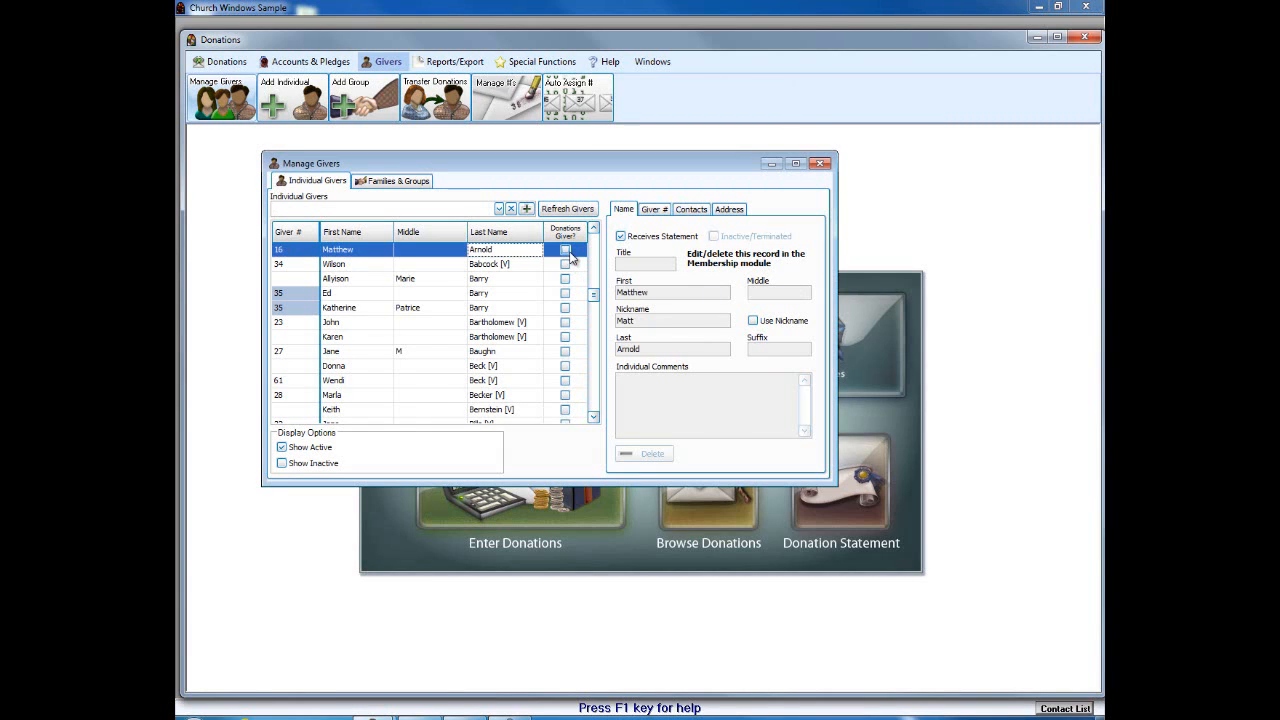
left_click_drag(593, 296, 600, 230)
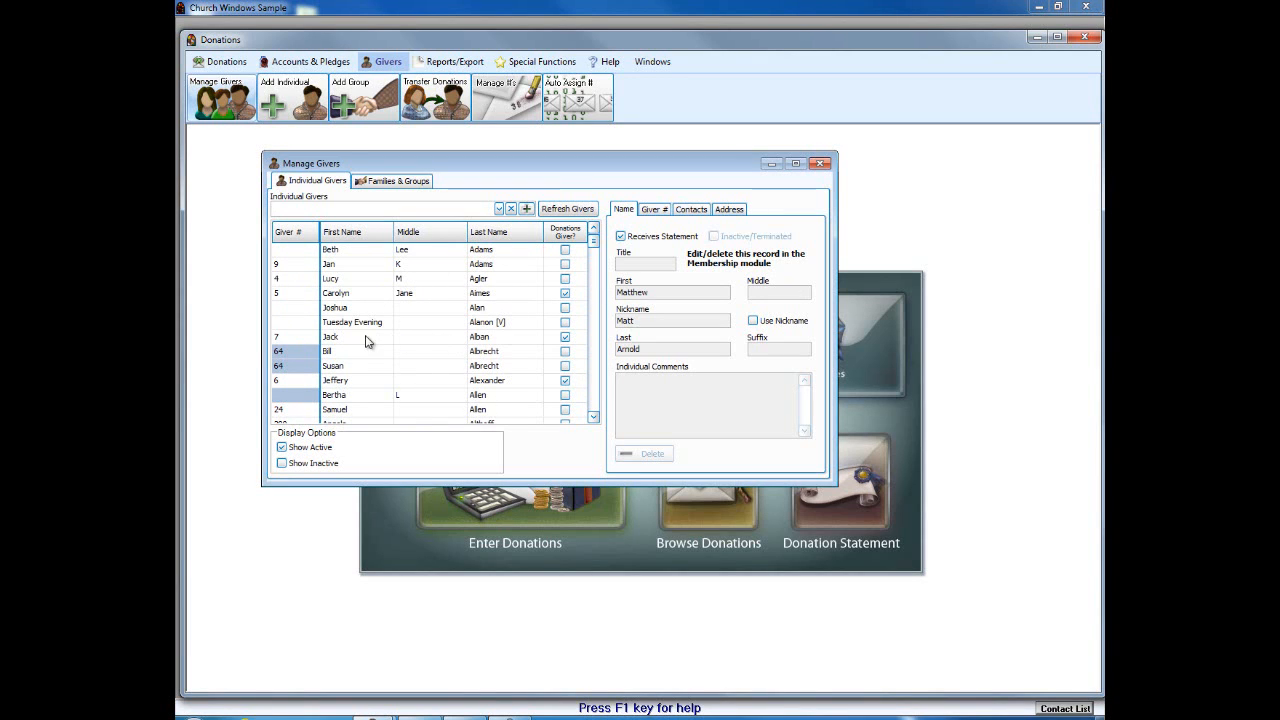
left_click(565, 294)
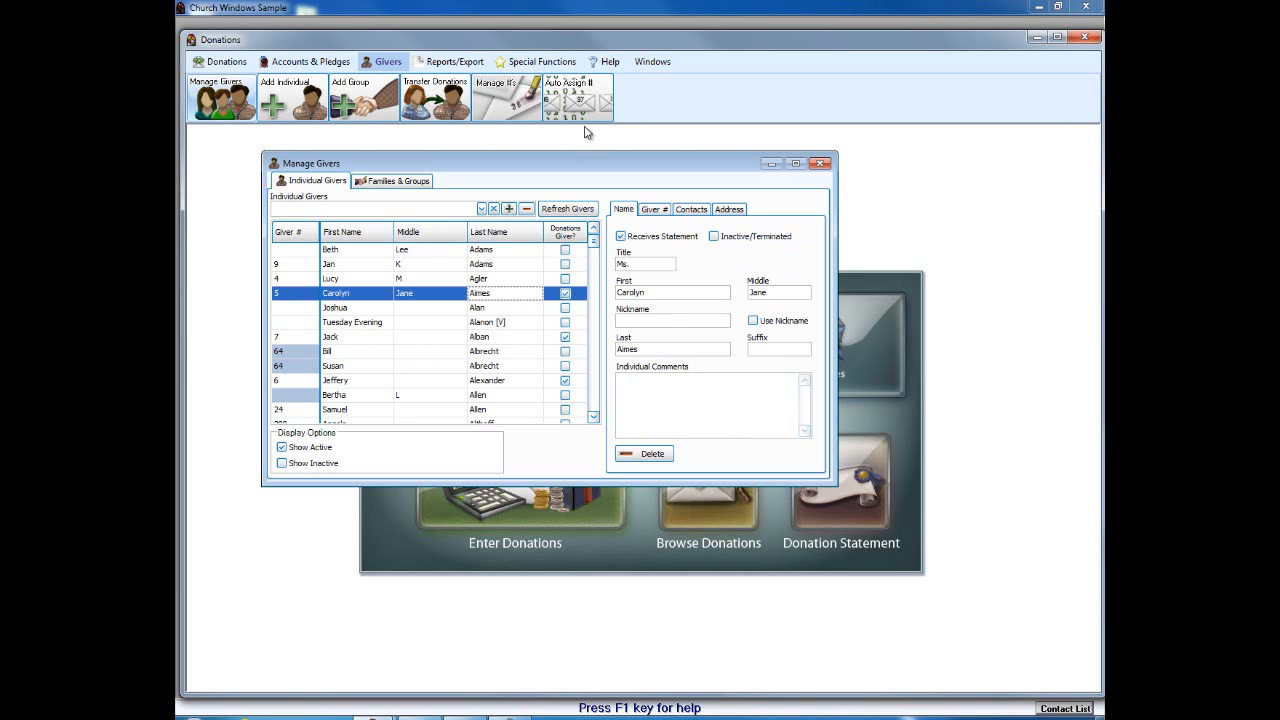
left_click_drag(569, 163, 662, 263)
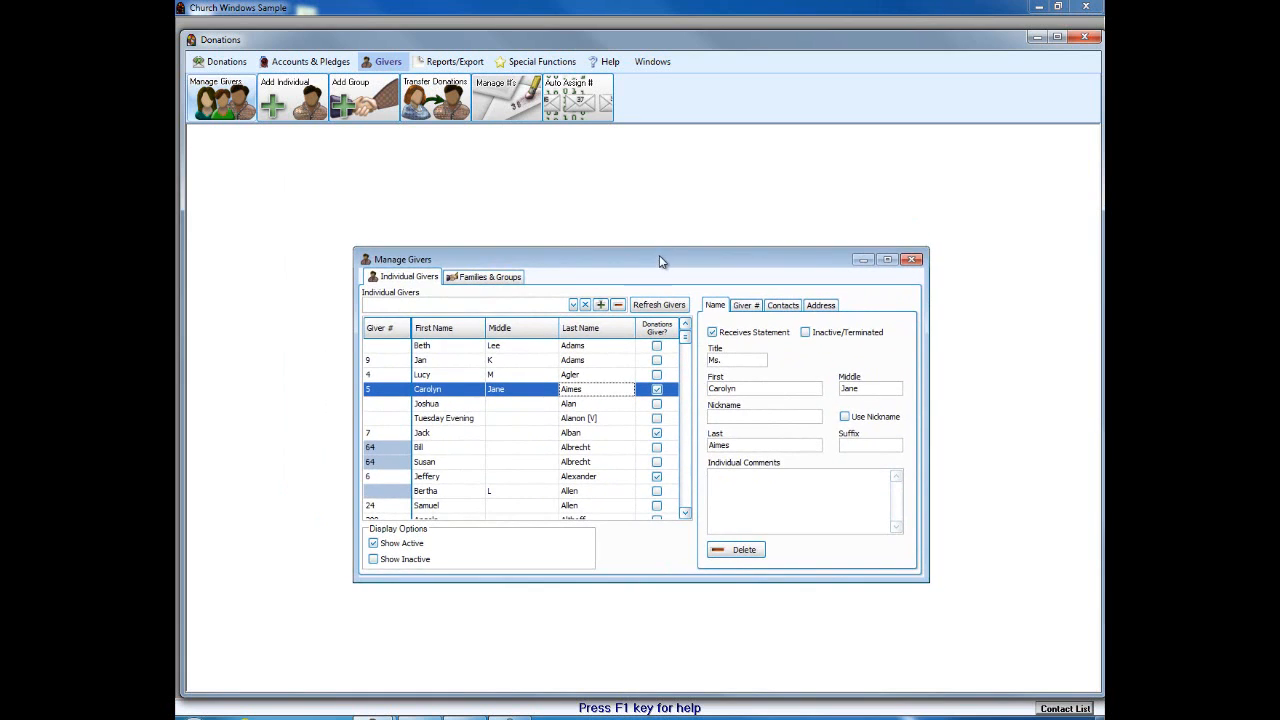
Step: Add an individual giver with first and last name, Receives Statement unchecked, then finish adding
left_click(601, 306)
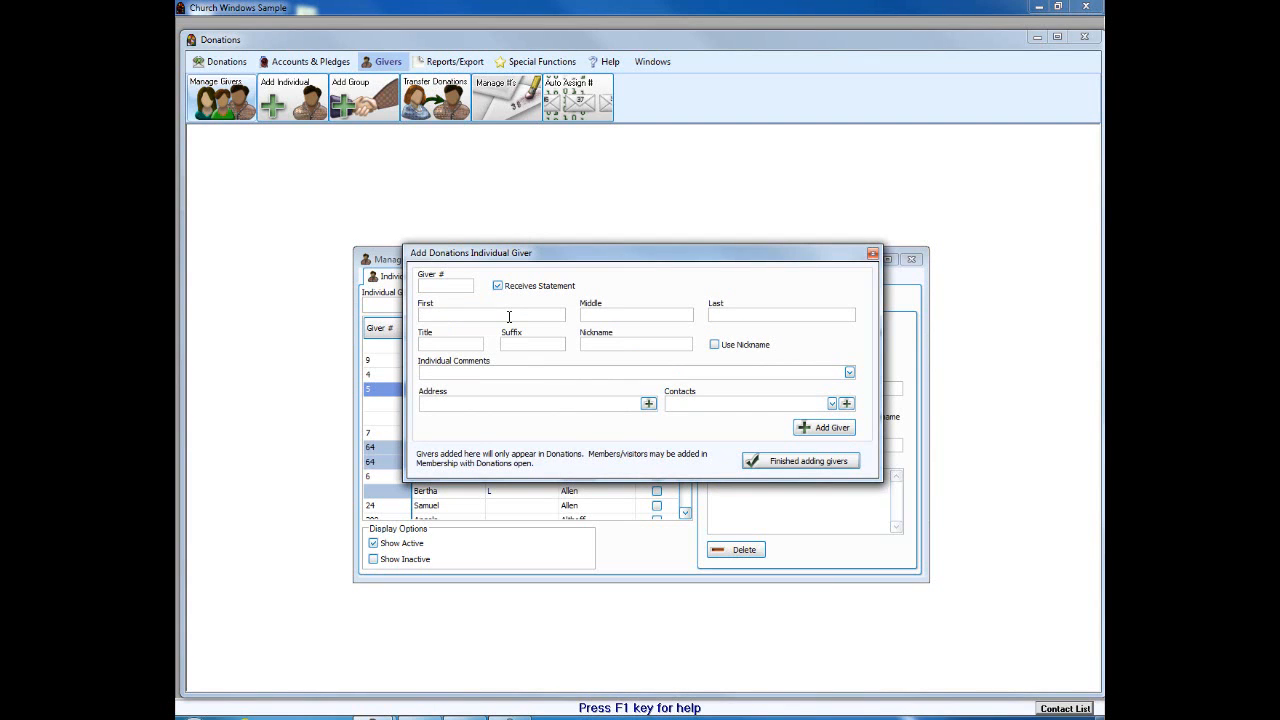
left_click(425, 312)
key("BackSpace")
type("S")
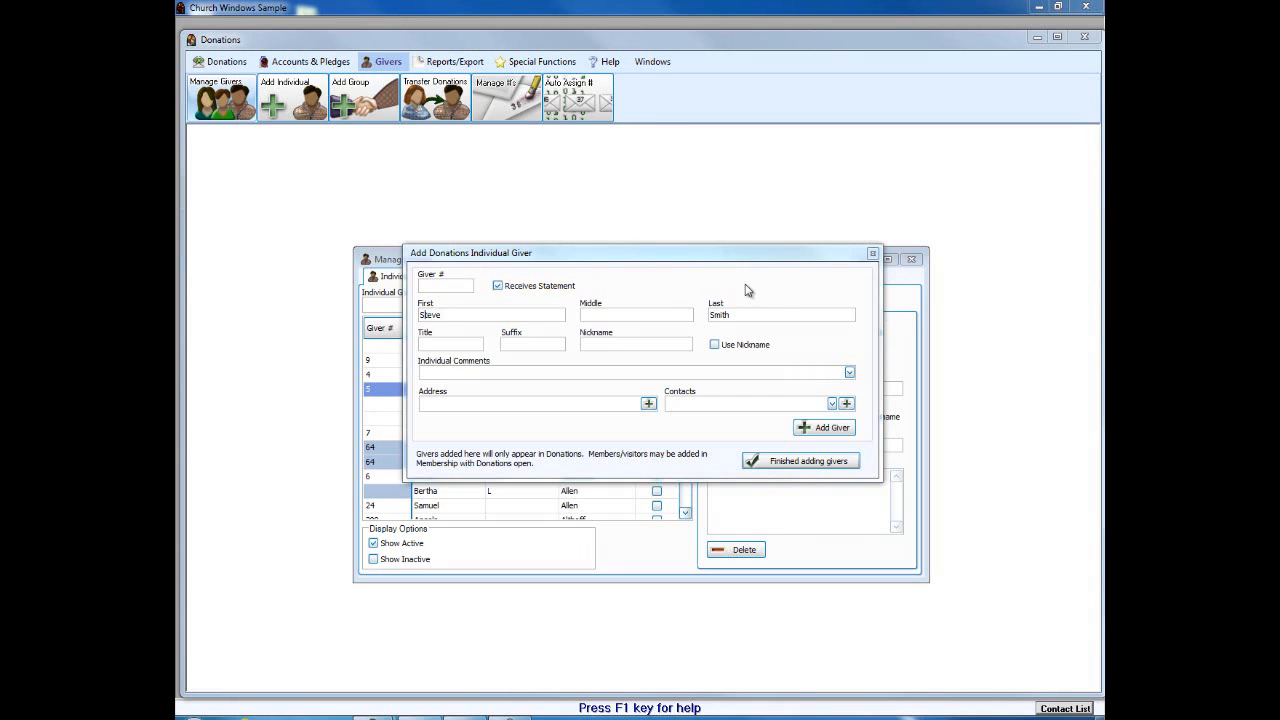
left_click(498, 288)
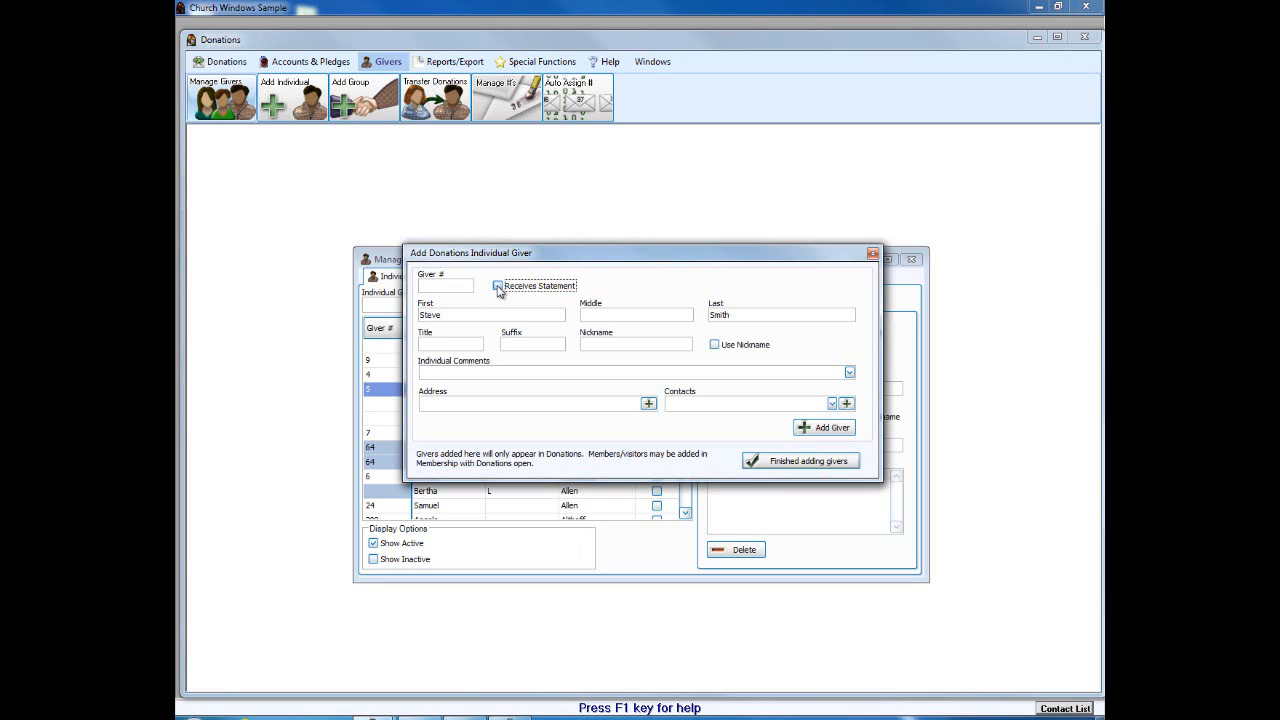
left_click(836, 428)
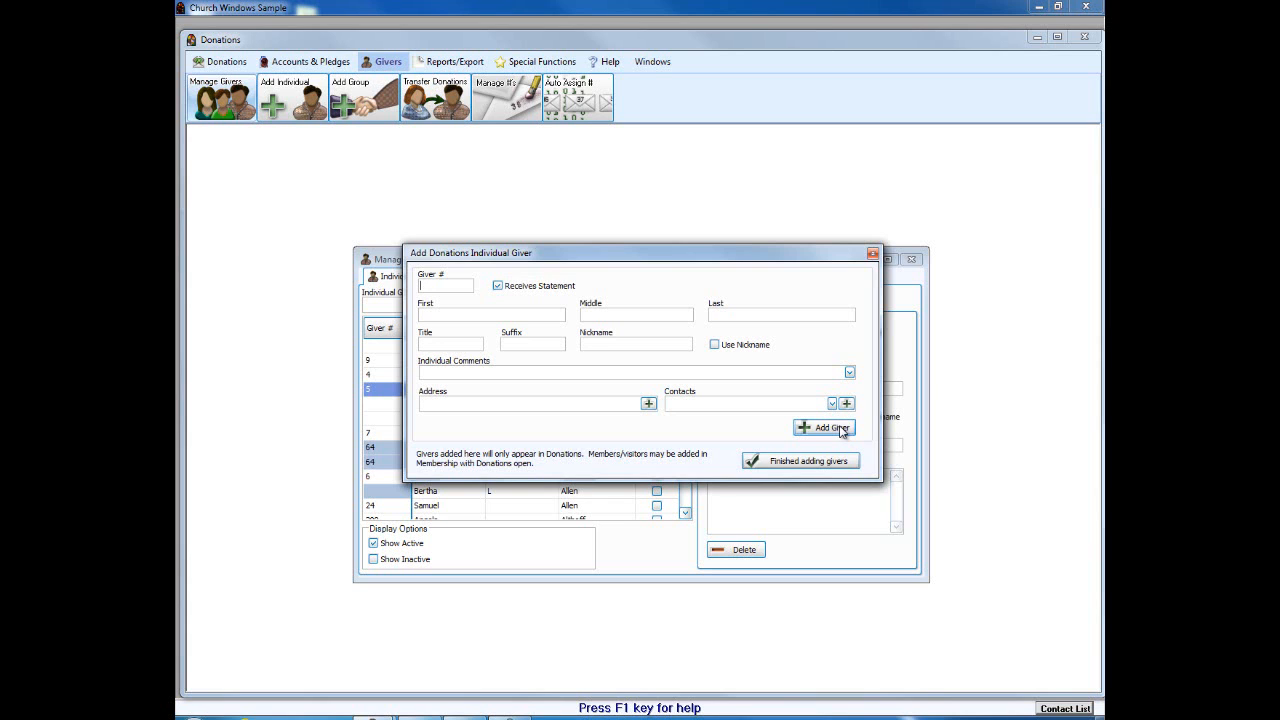
left_click(835, 462)
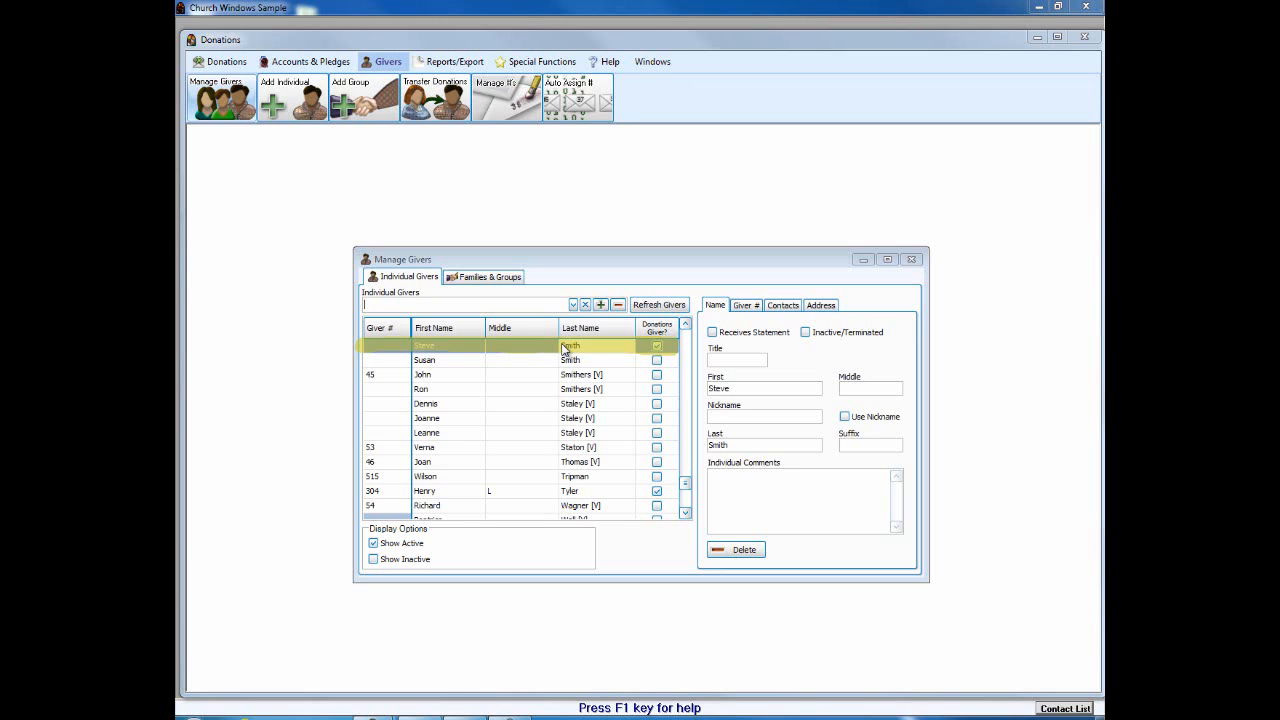
Step: Show the Families & Groups tab of Manage Givers
left_click(491, 278)
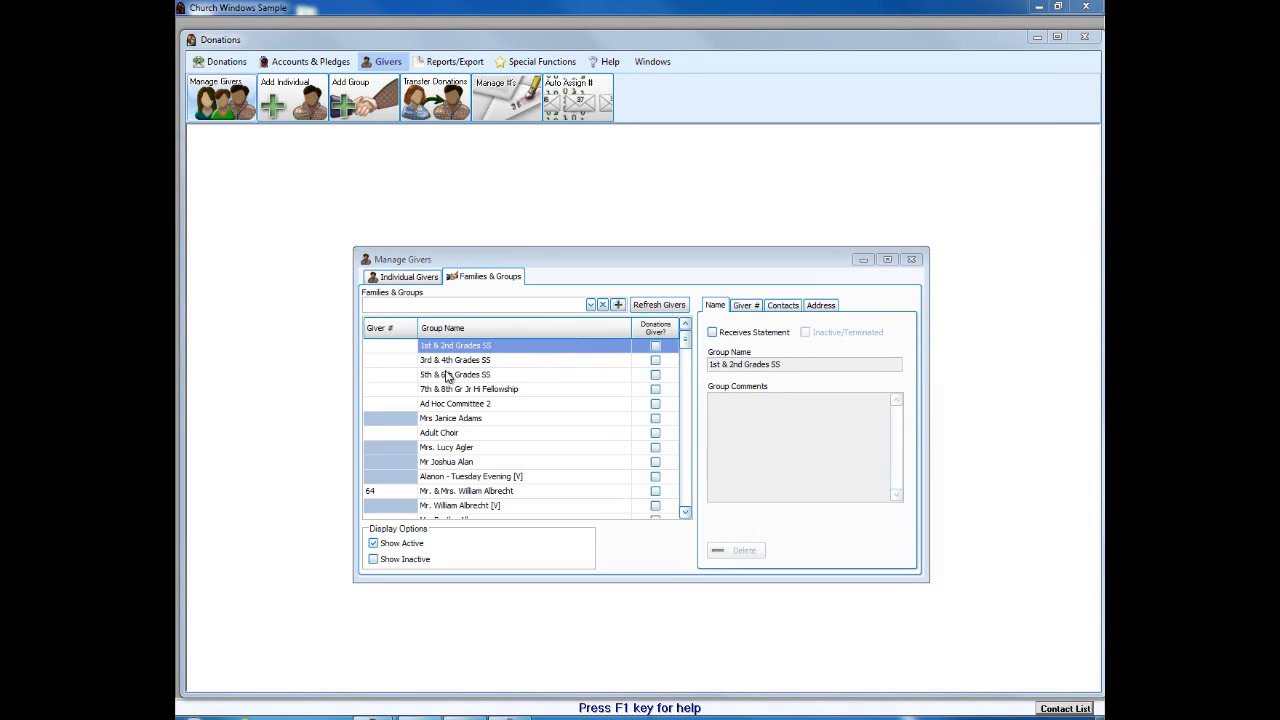
left_click(618, 305)
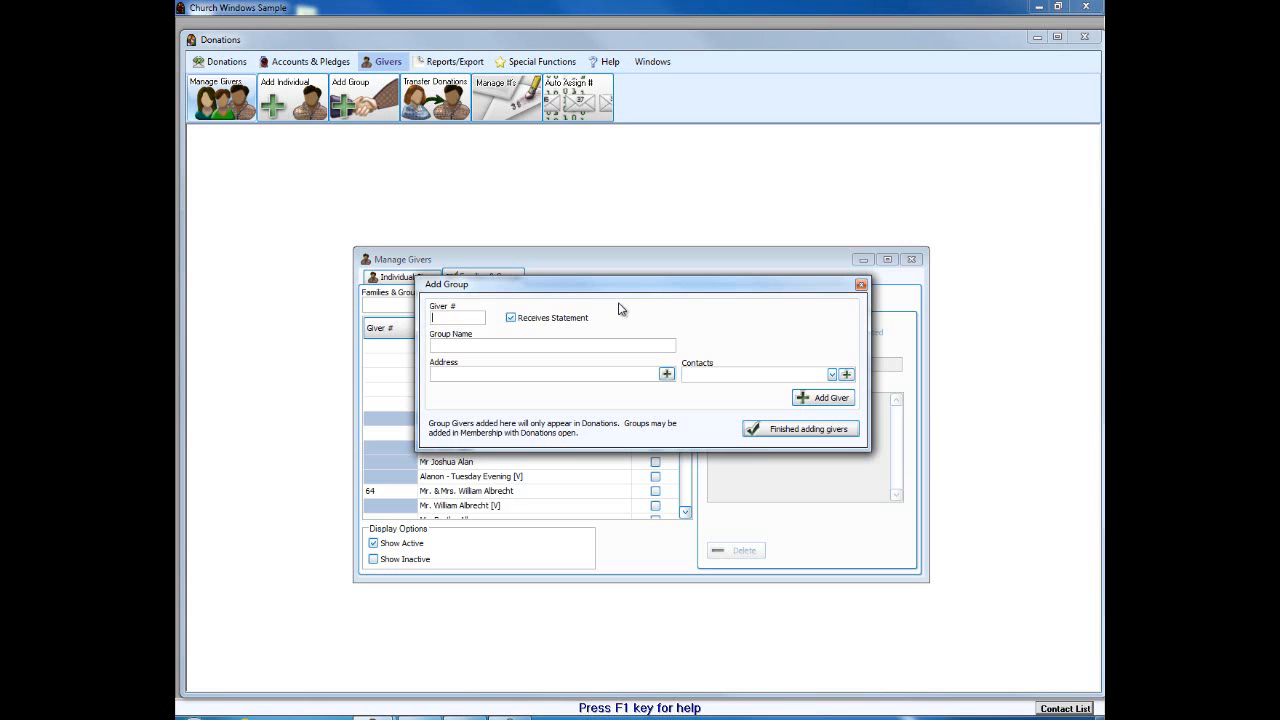
left_click(860, 284)
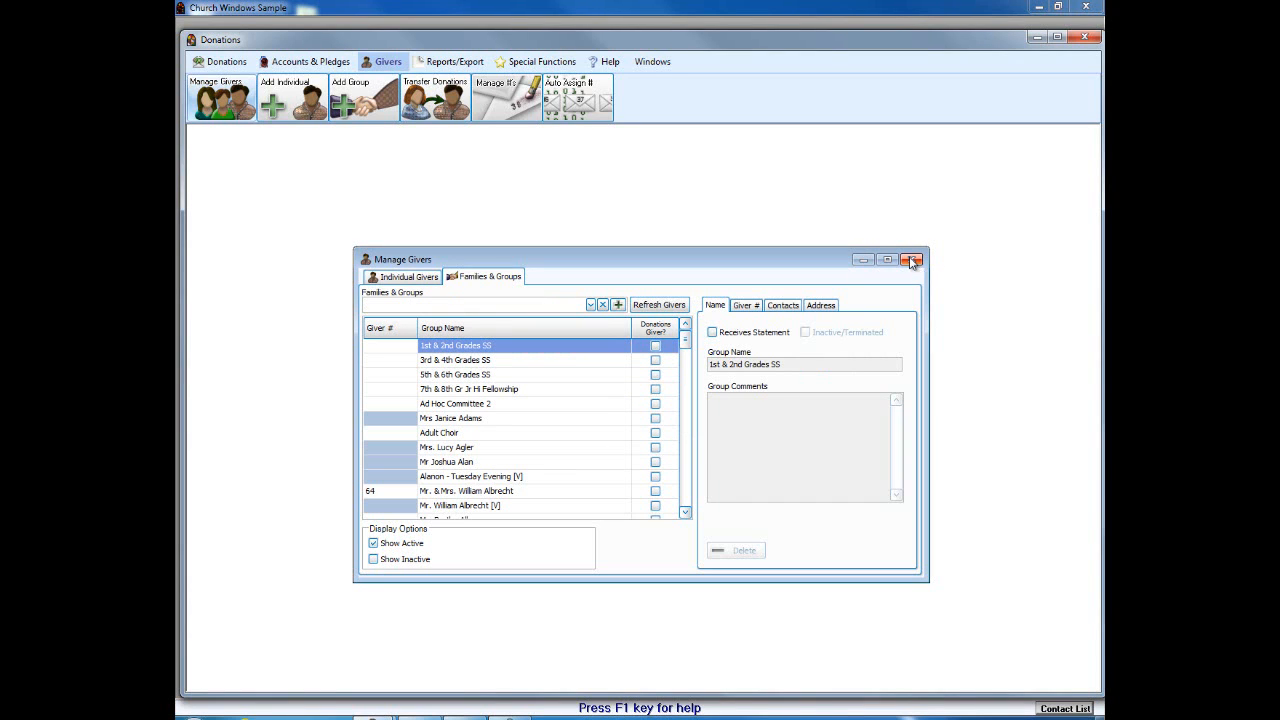
Step: Search Individual Givers by the member's first name and show their Giver # details, which have no current number
left_click(410, 277)
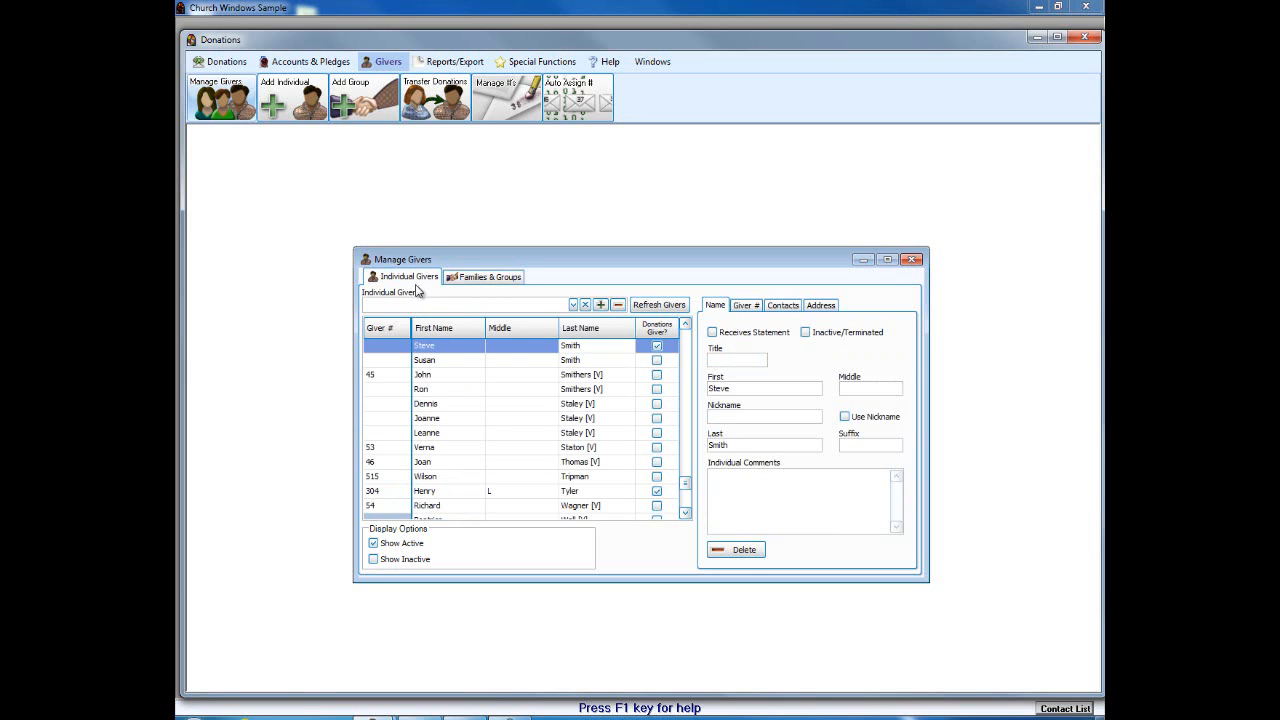
left_click(427, 308)
type("Joshua")
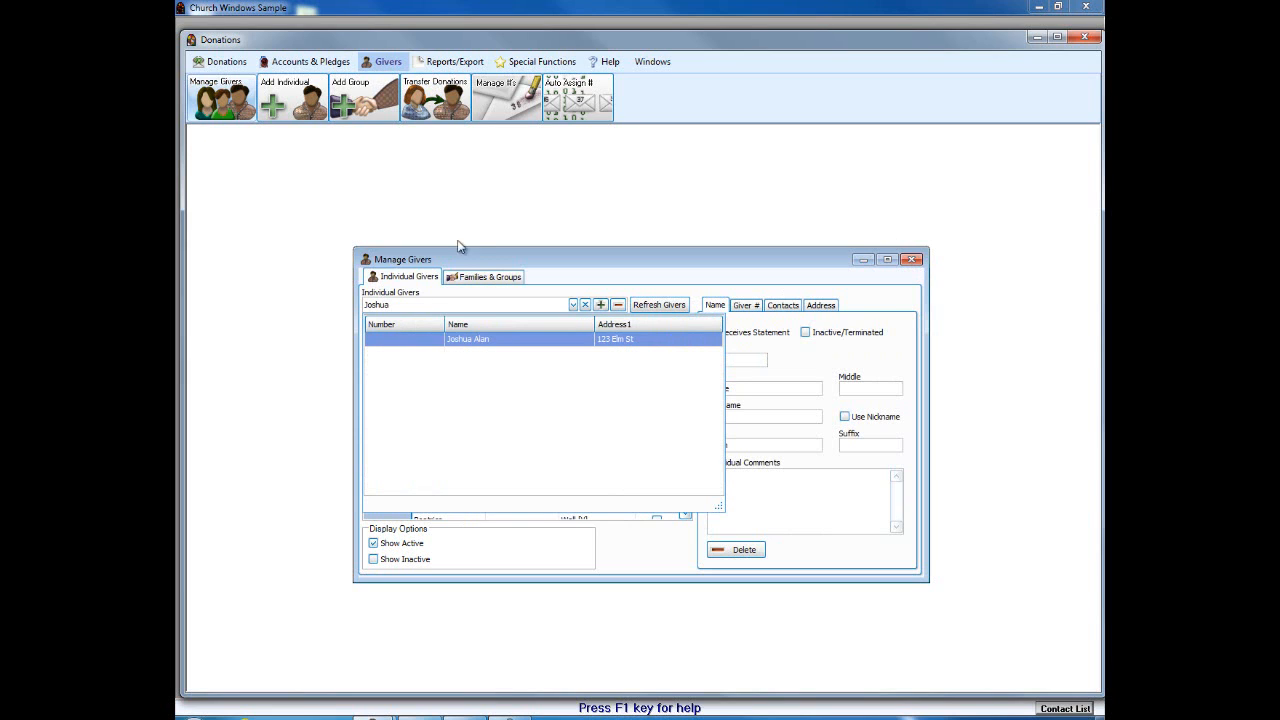
left_click(480, 340)
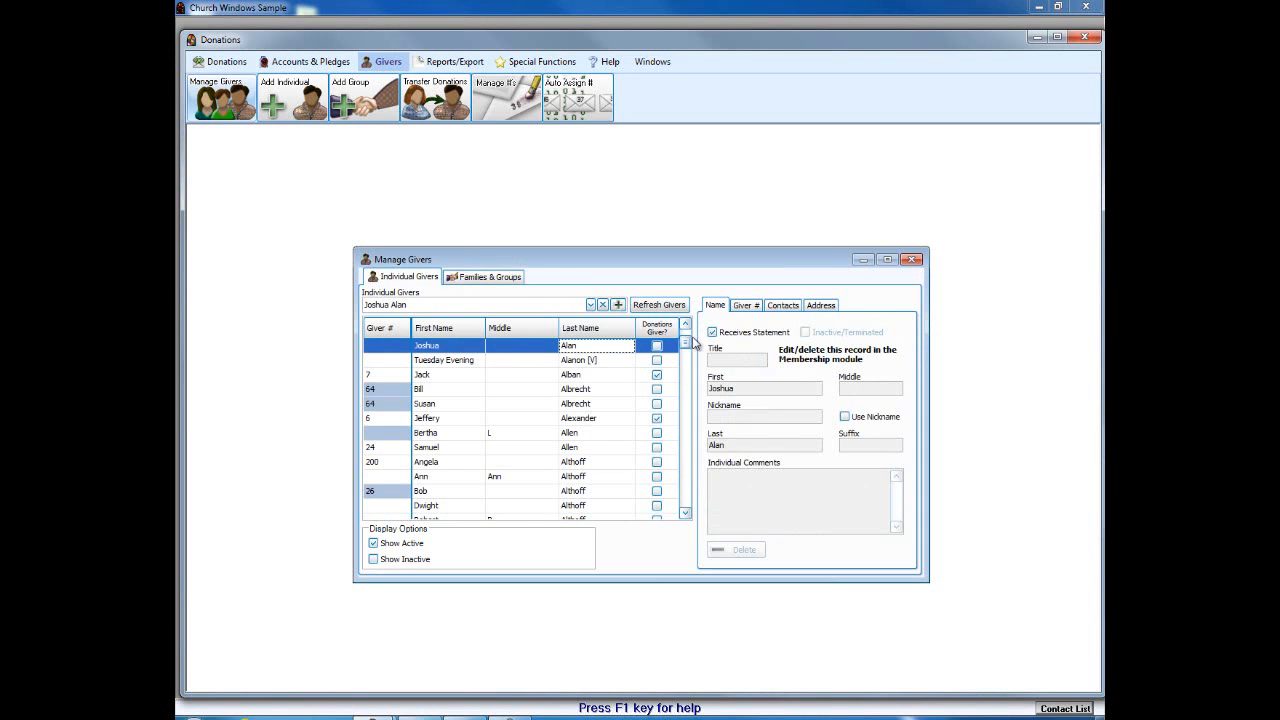
left_click(746, 306)
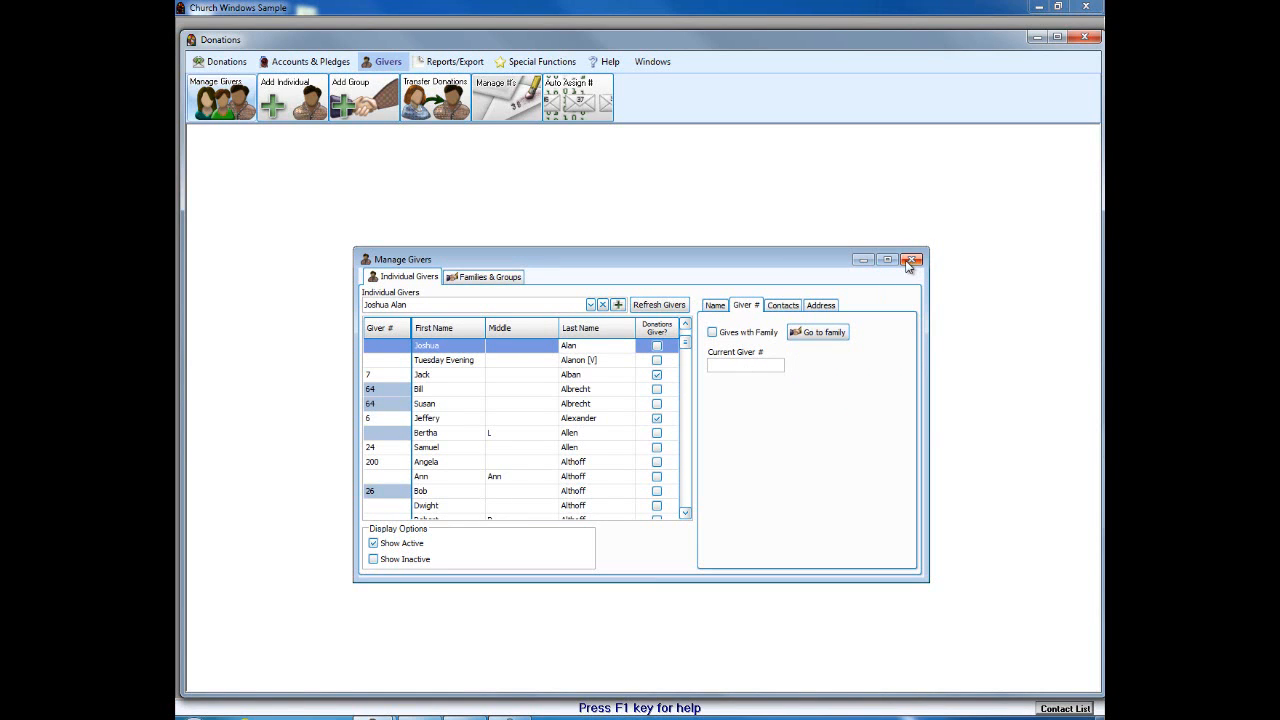
Step: Close Manage Givers and open the giver-number listing report from Reports/Export lists and labels
left_click(911, 261)
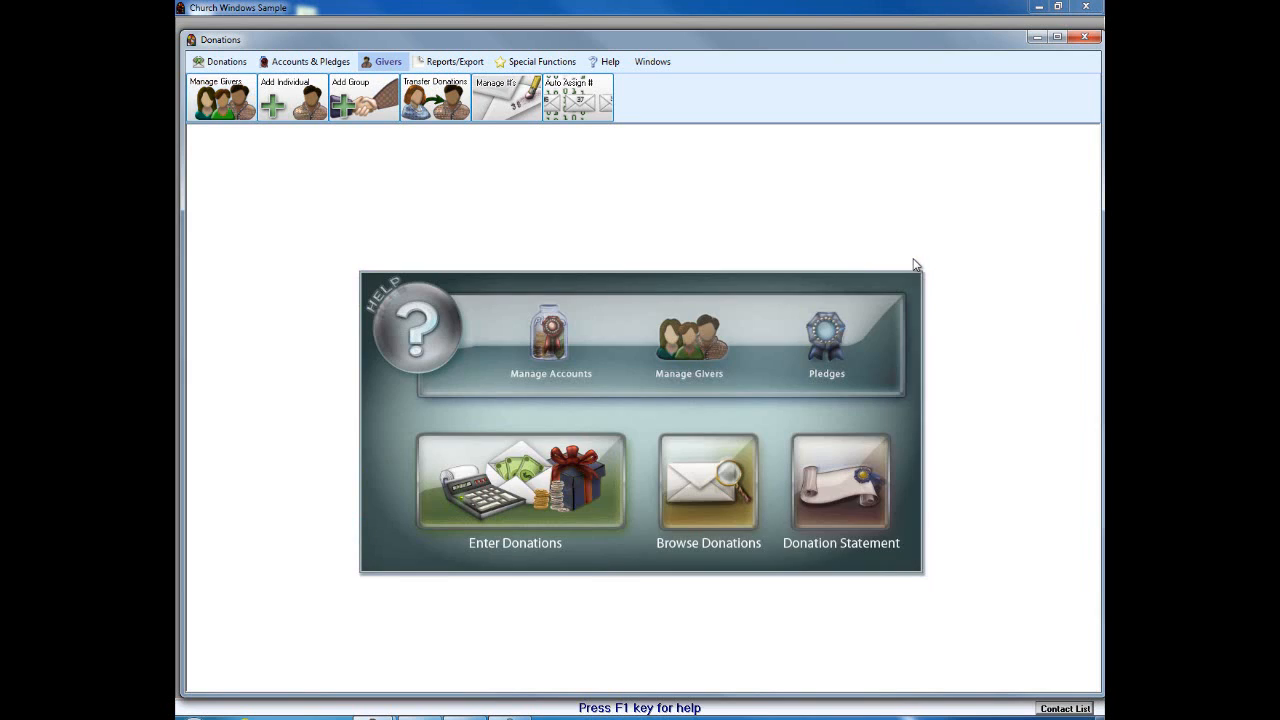
left_click(437, 65)
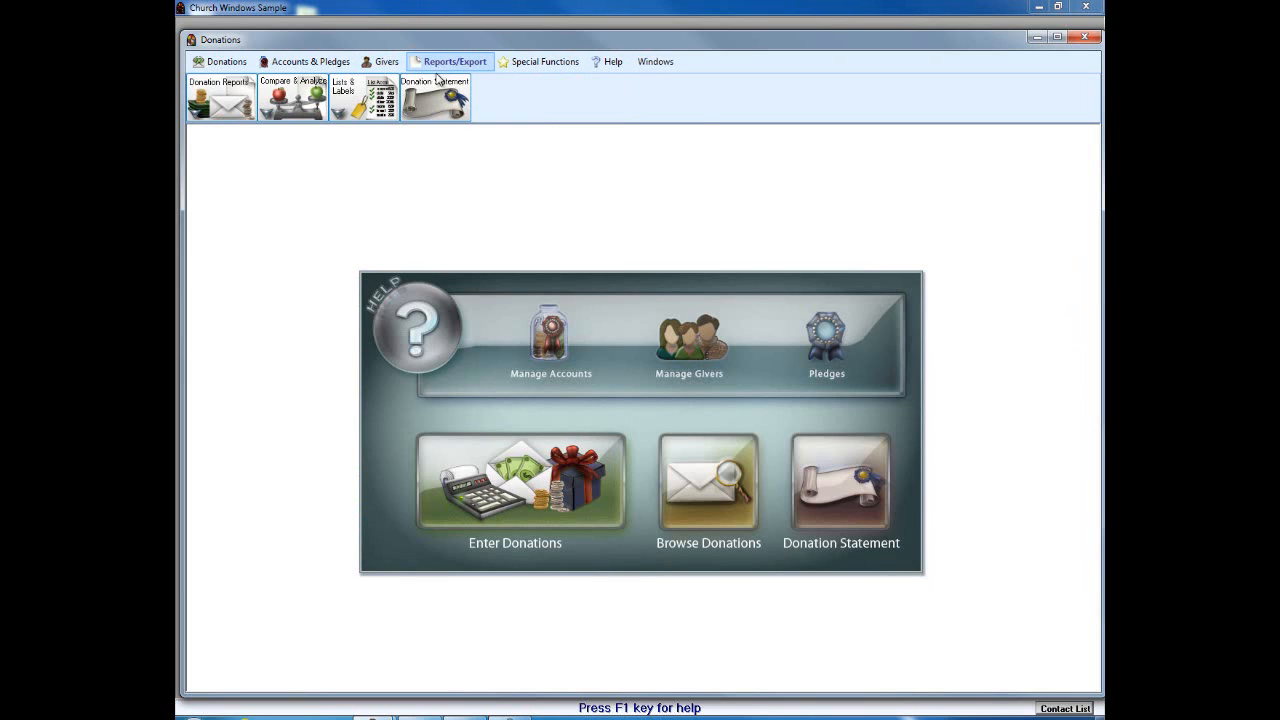
left_click(362, 104)
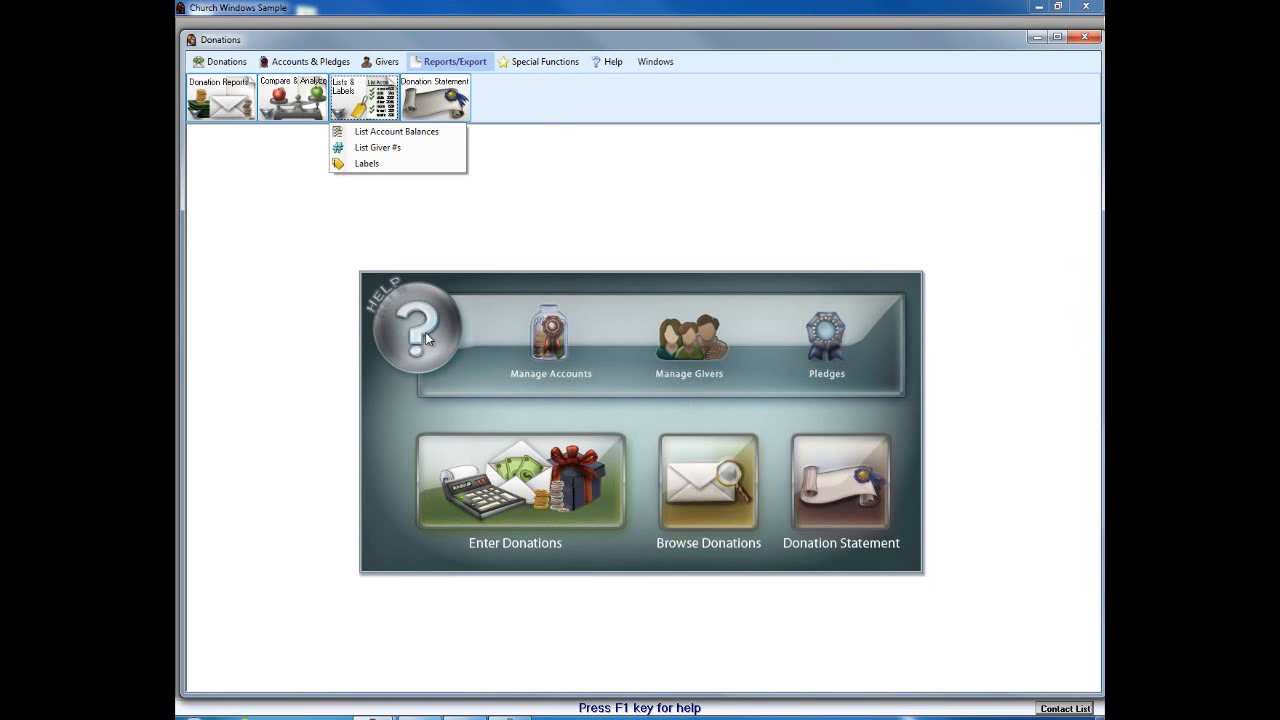
left_click(369, 148)
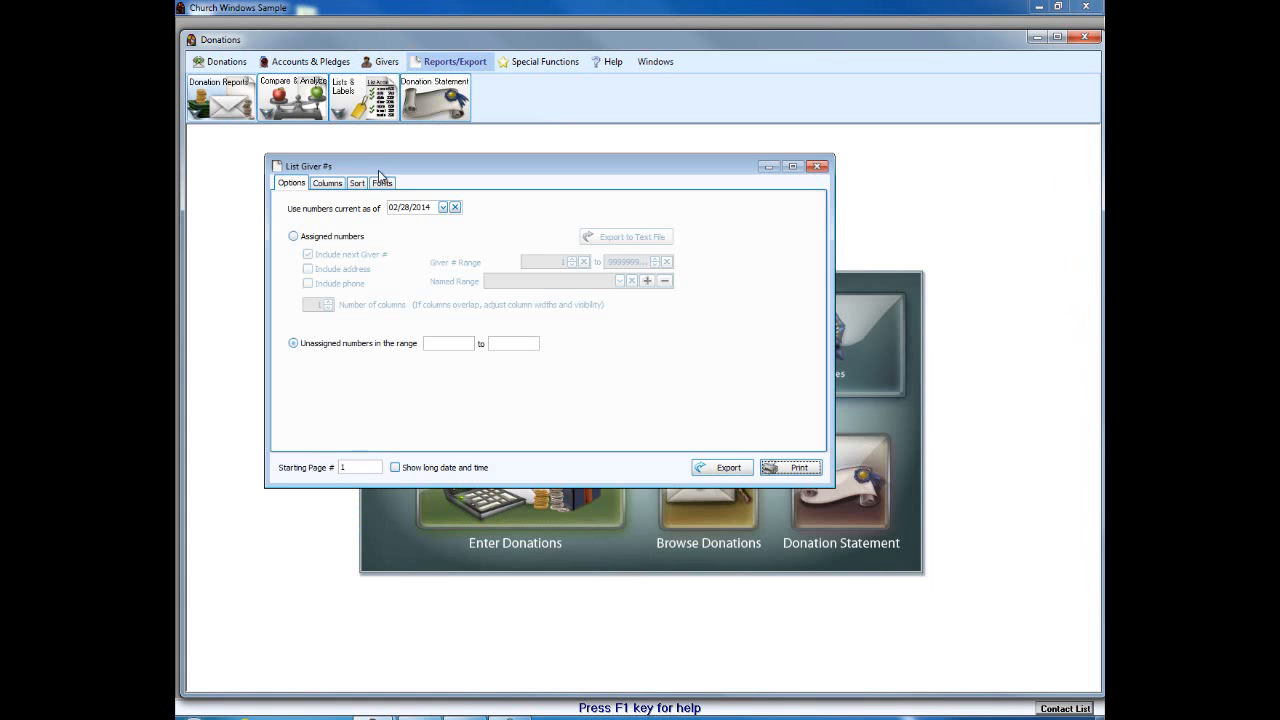
left_click_drag(405, 181, 476, 278)
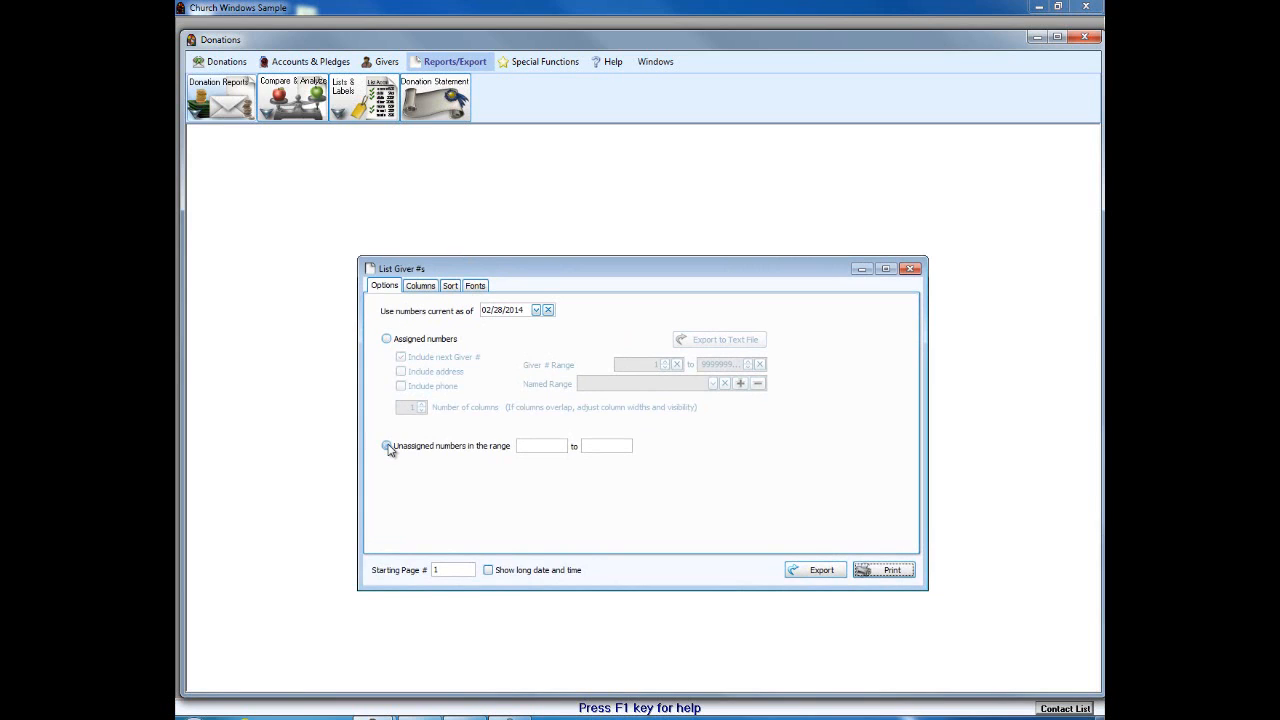
Step: Preview the Unassigned Giver #s report for numbers 1 through 250, then close the preview
left_click(562, 446)
type("1")
left_click(610, 445)
type("250")
left_click(885, 569)
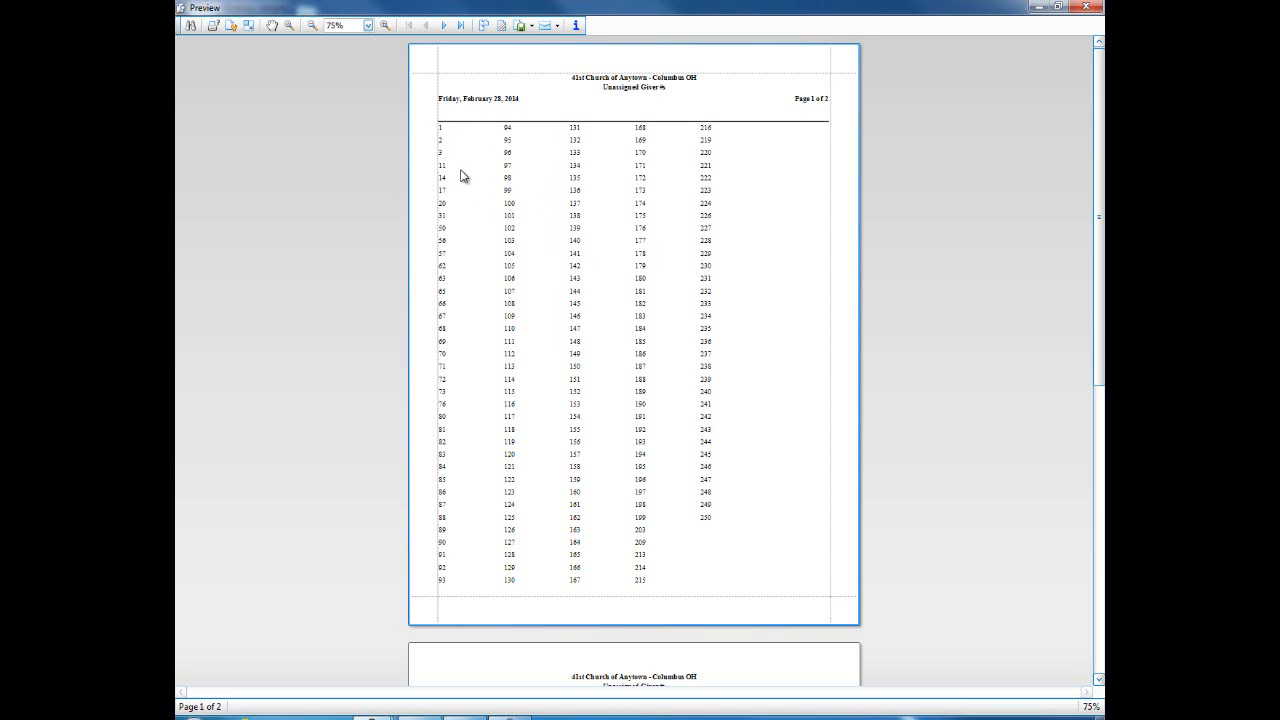
left_click(1087, 9)
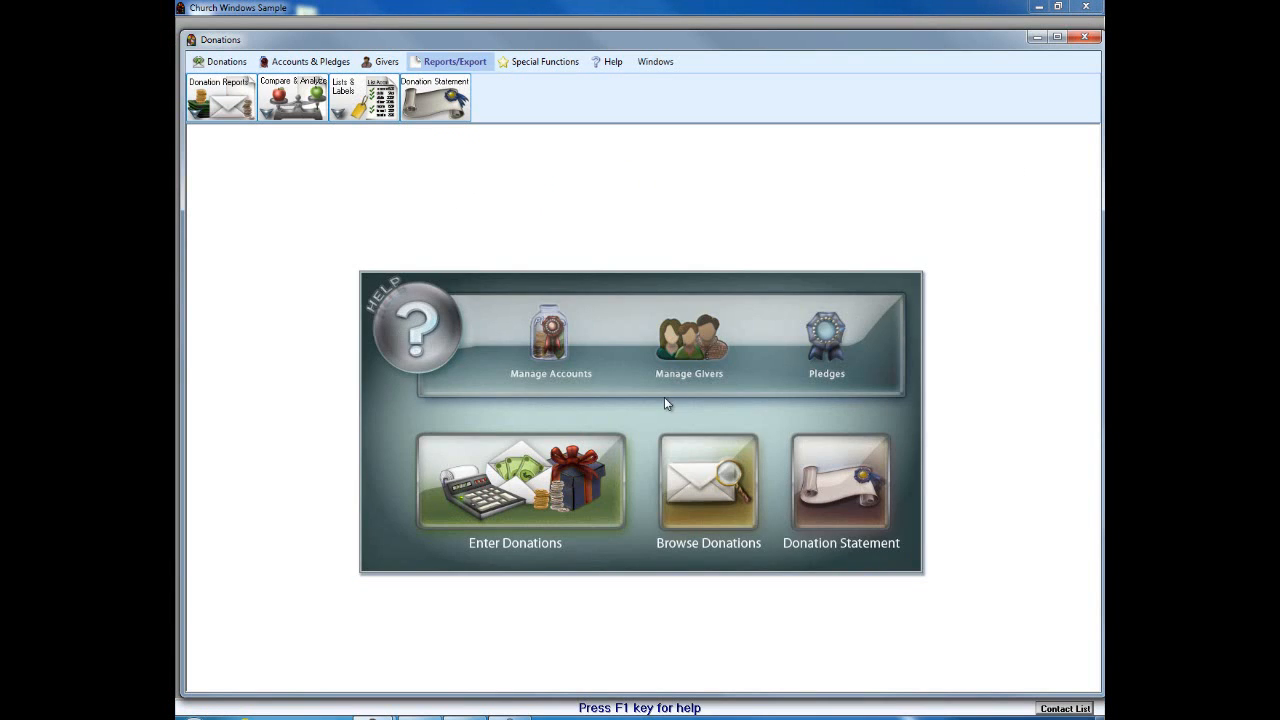
left_click(694, 345)
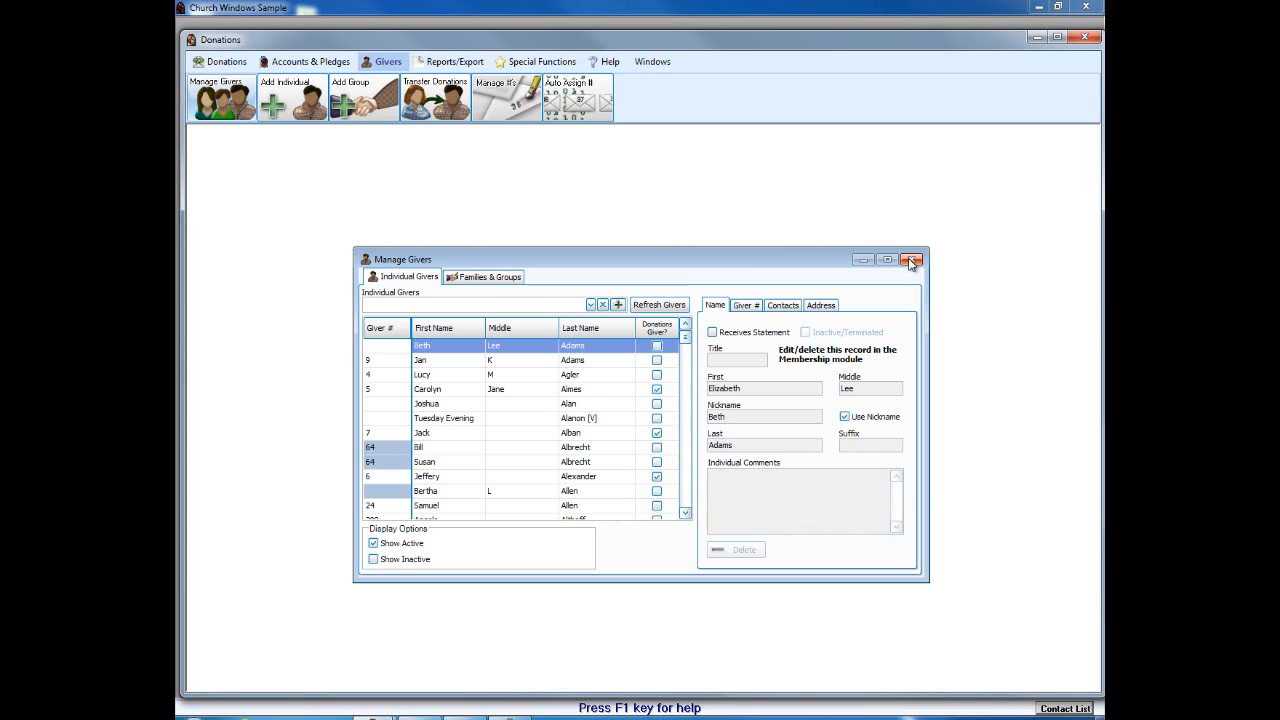
left_click(911, 261)
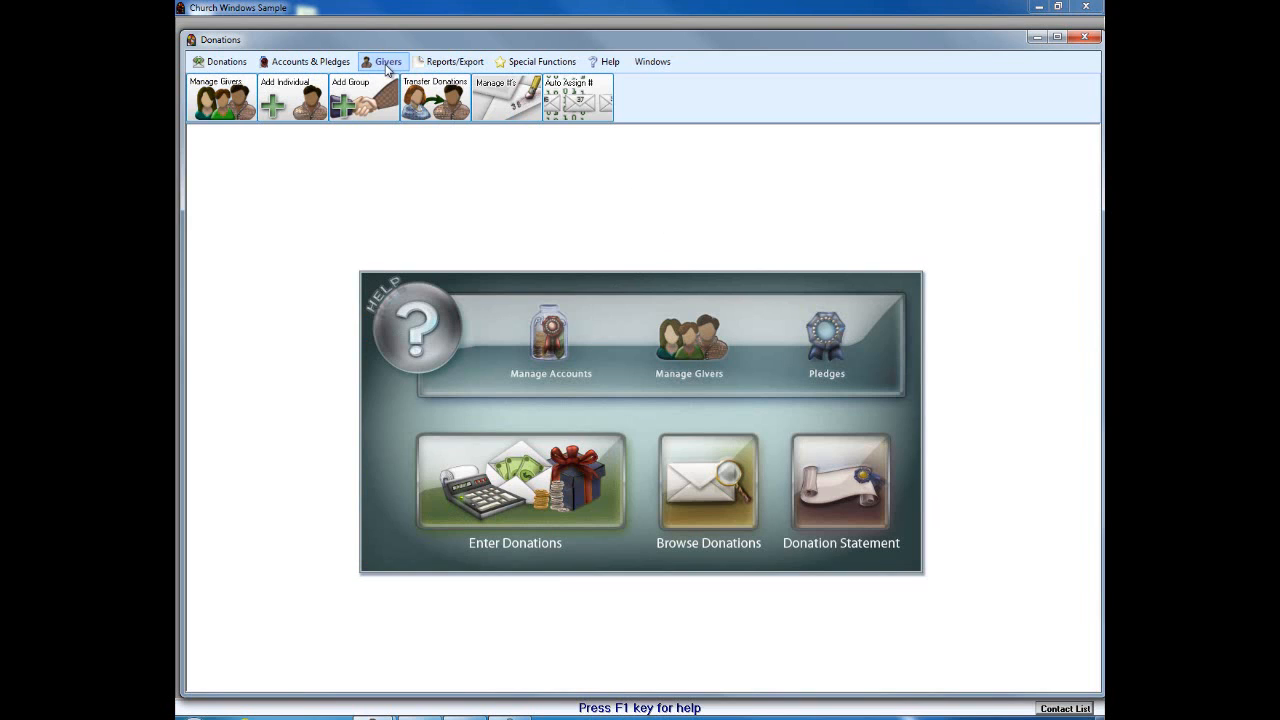
Step: Open Manage #'s and toggle the Past, Current and Future filters until only Current is shown
left_click(496, 101)
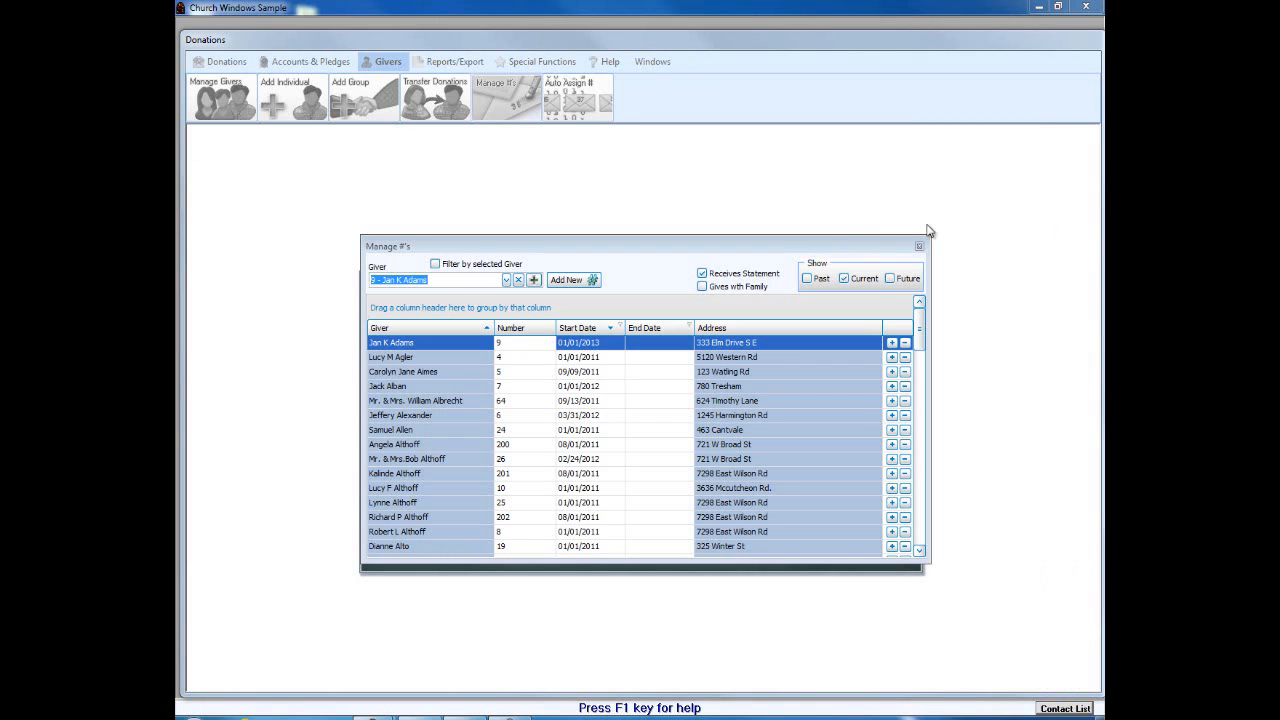
left_click(807, 278)
left_click(843, 279)
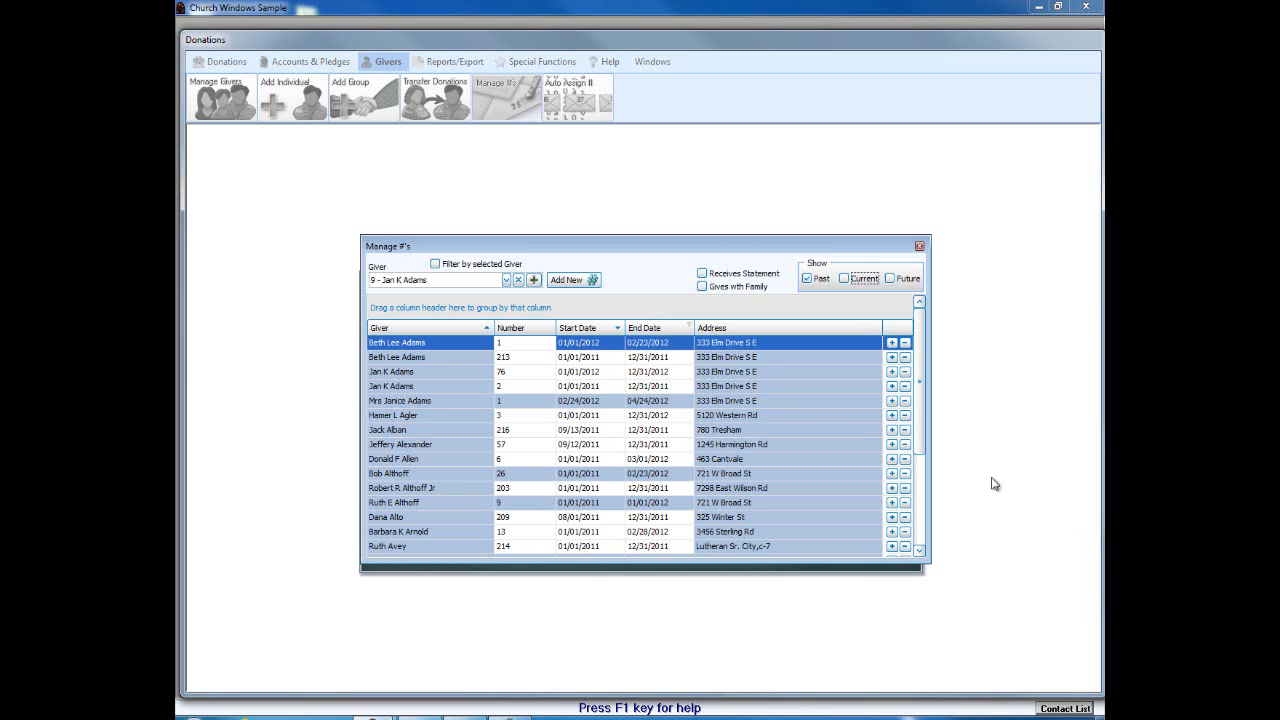
left_click(843, 279)
left_click(807, 279)
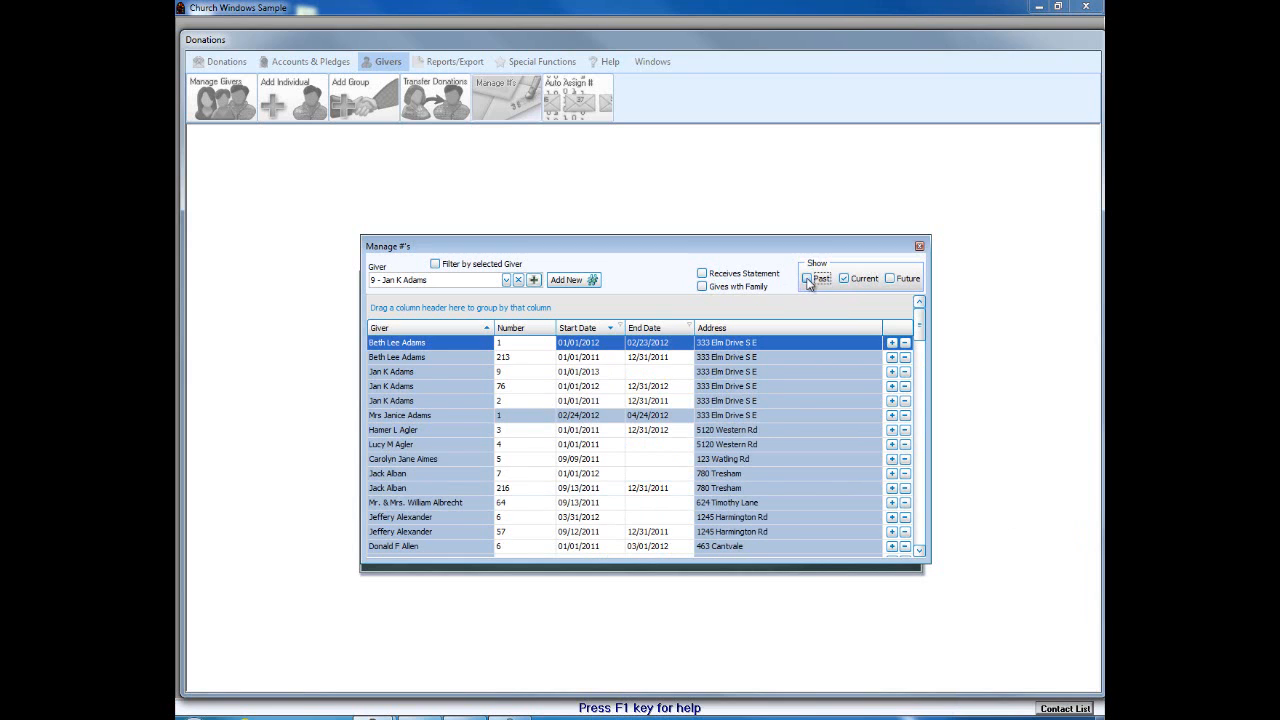
left_click(888, 278)
left_click(844, 279)
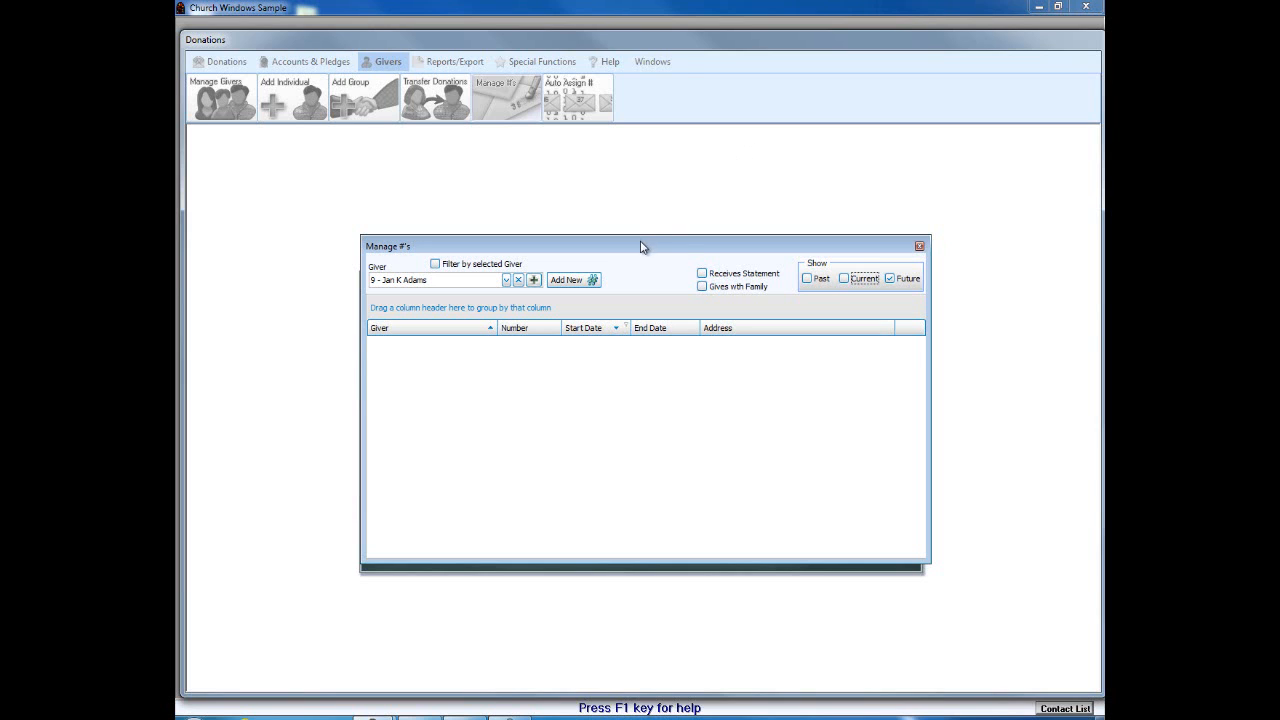
left_click(843, 278)
left_click(889, 279)
left_click(472, 280)
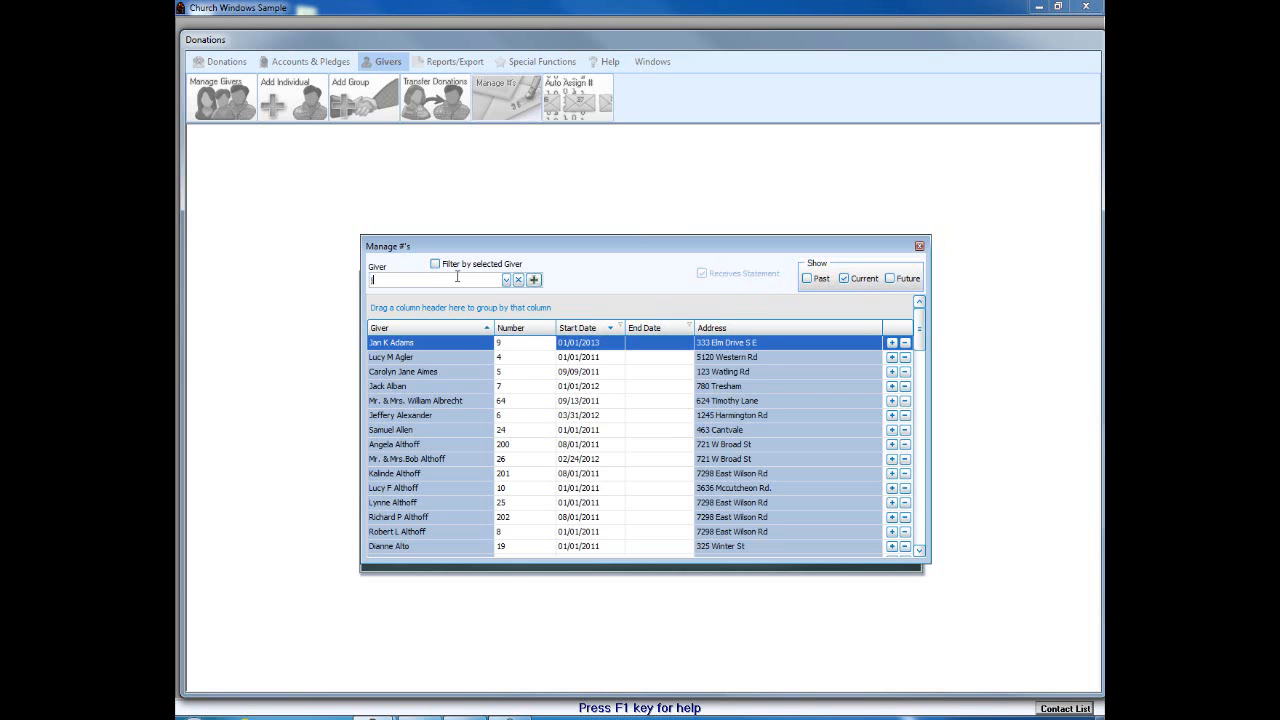
Step: Find the unnumbered giver by name and assign giver number 11 starting 01/01/2014
type("josh")
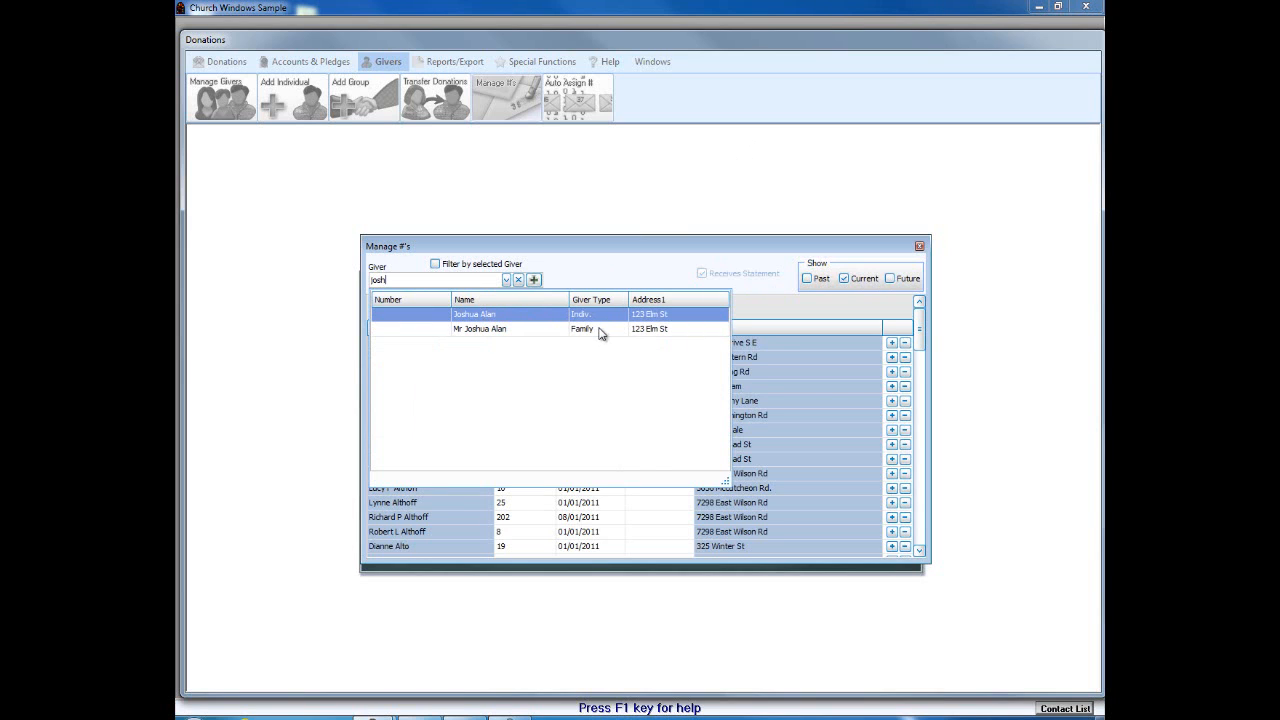
left_click(522, 318)
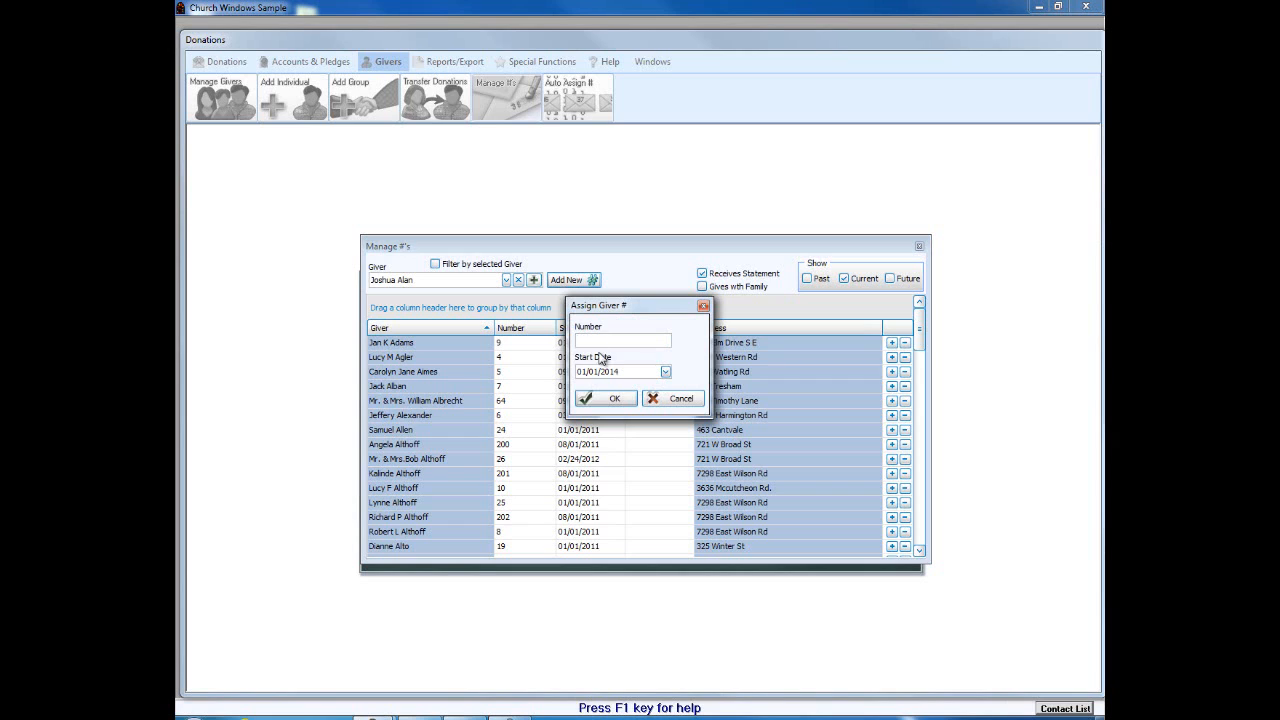
type("11")
left_click(606, 399)
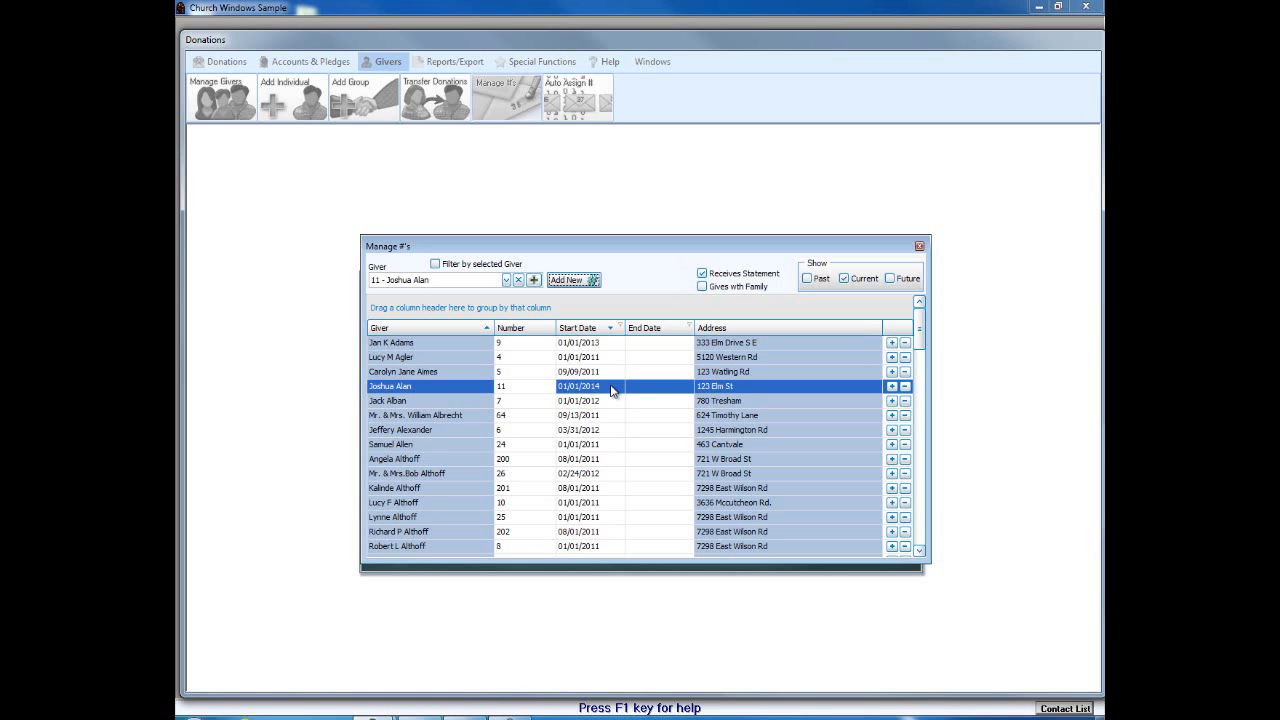
Step: Close Manage #'s, reopen Manage Givers from the Help Map, and maximize it
left_click(920, 248)
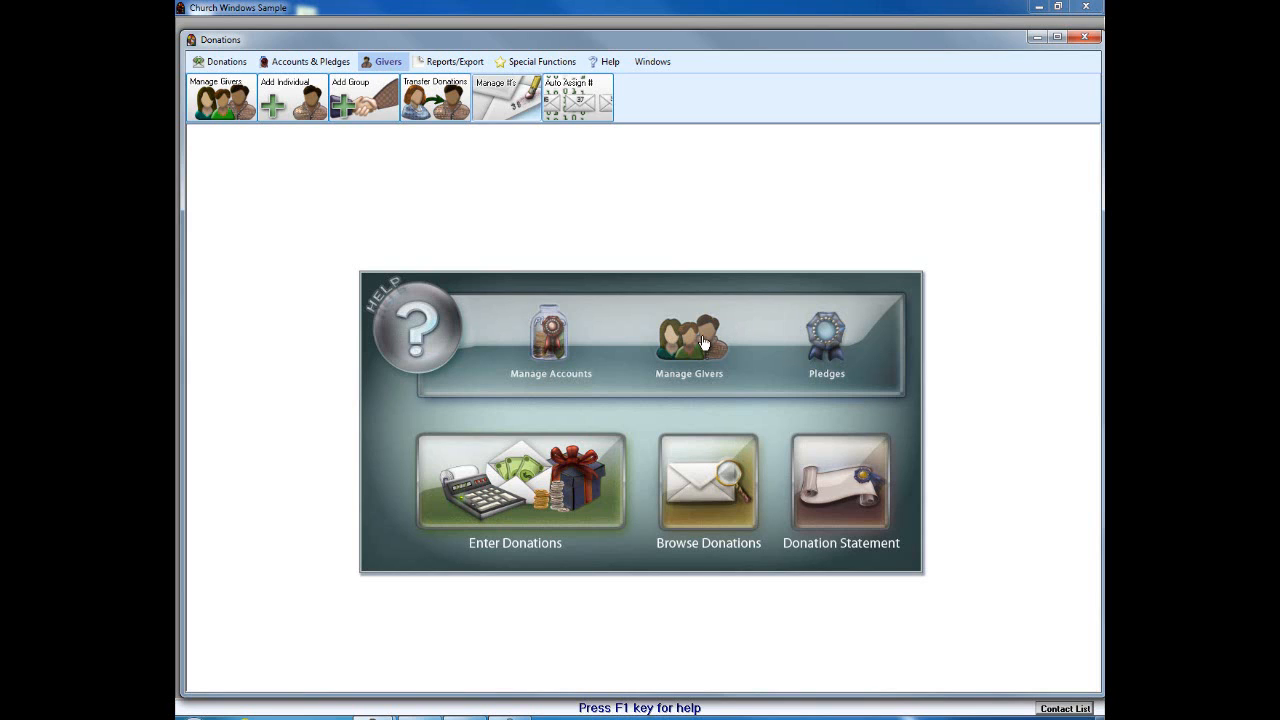
left_click(701, 348)
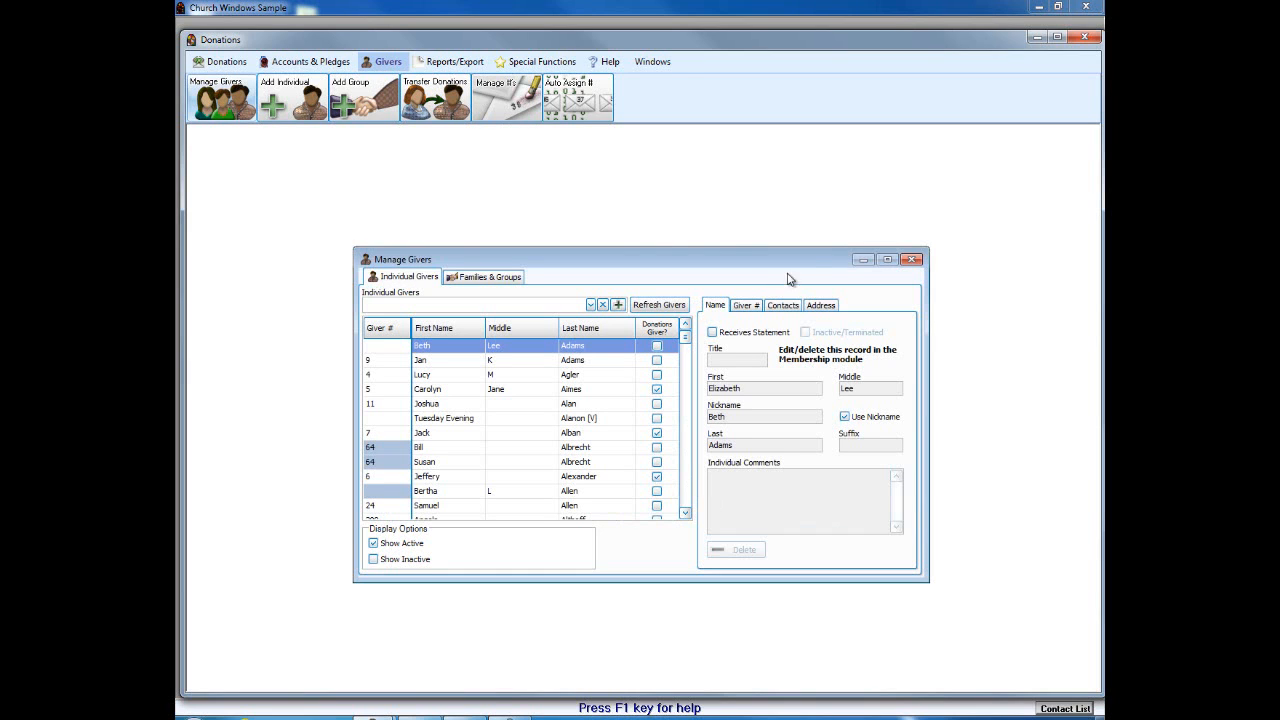
left_click(887, 259)
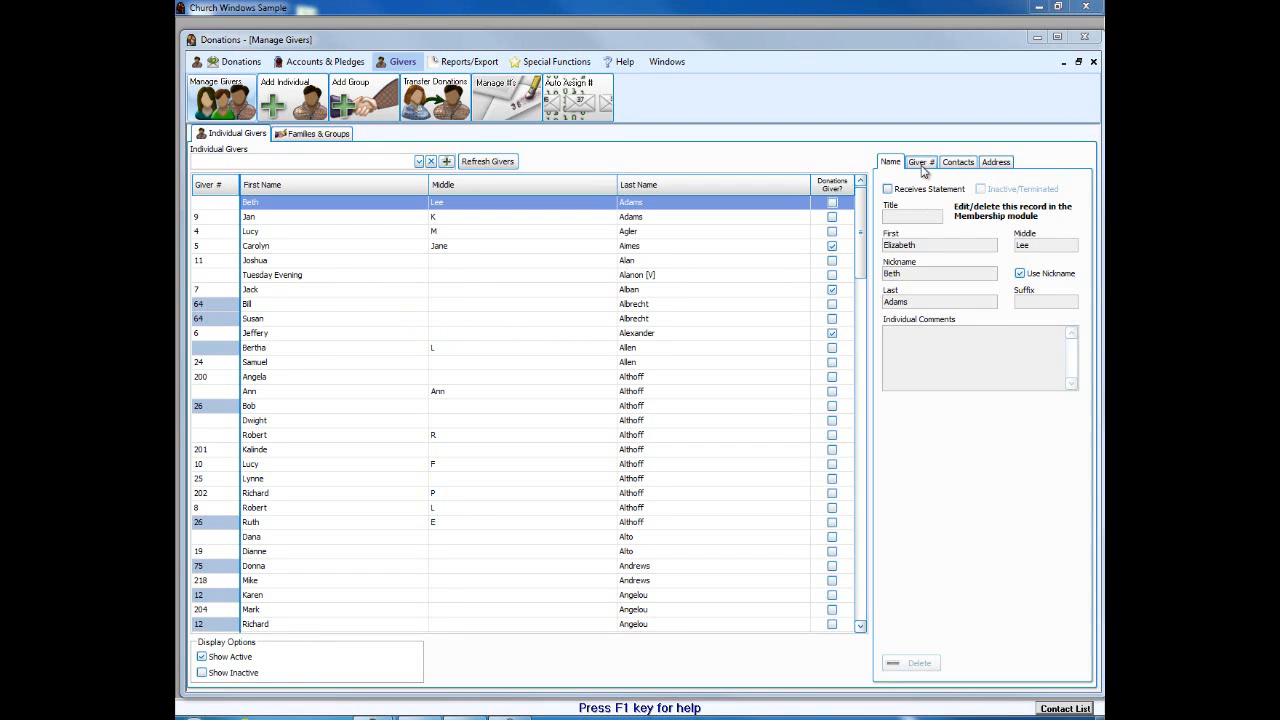
Step: Compare the Giver # details of the givers sharing number 64 and go to their family, numbered since 09/13/2011
left_click(921, 164)
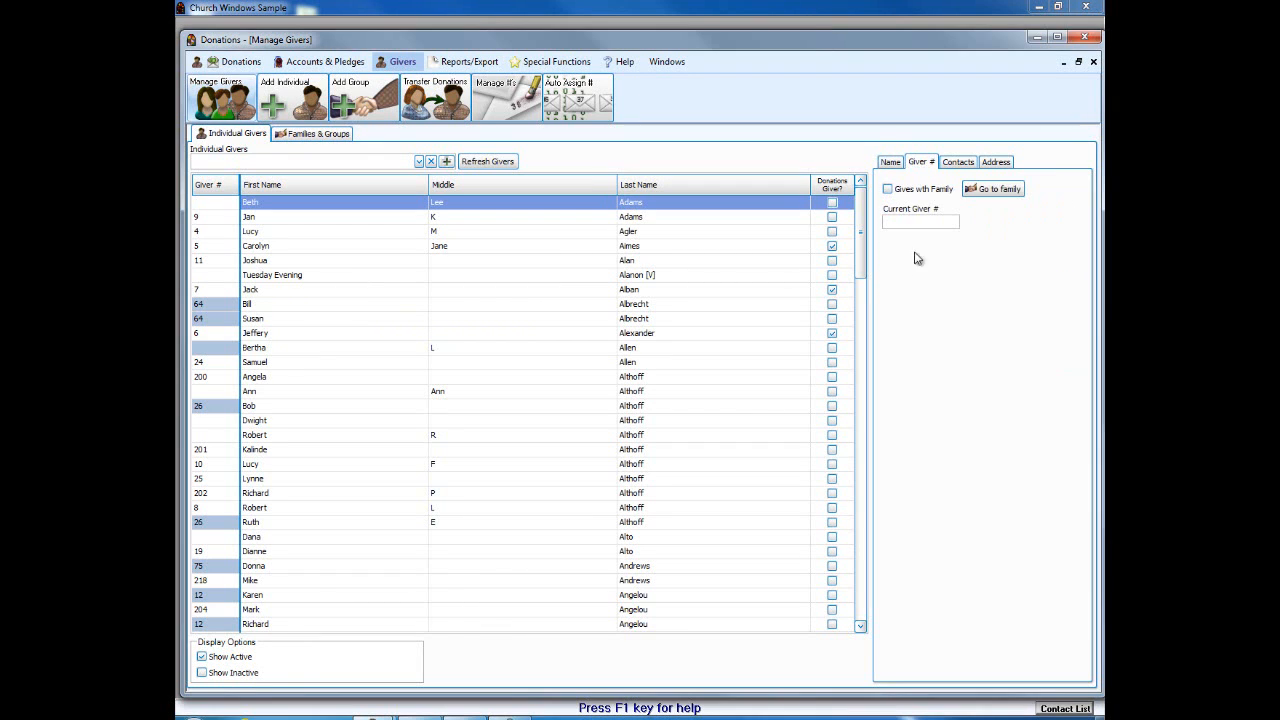
left_click(263, 306)
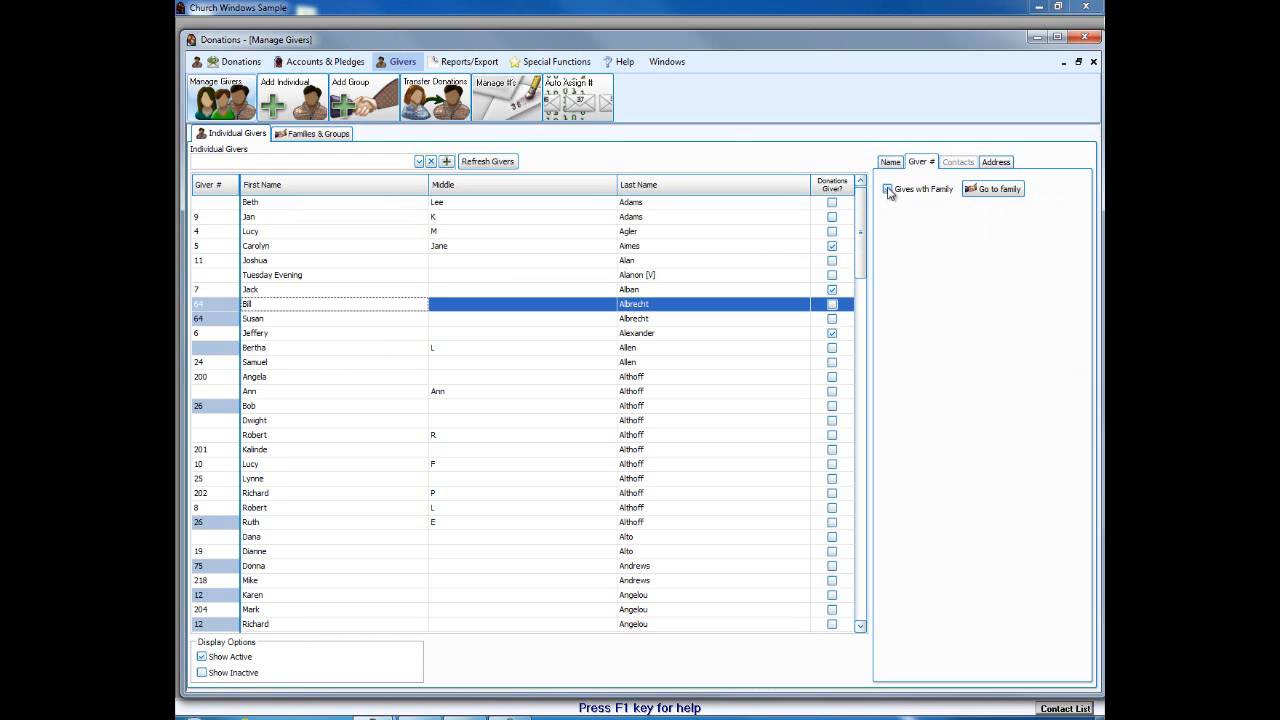
left_click(256, 320)
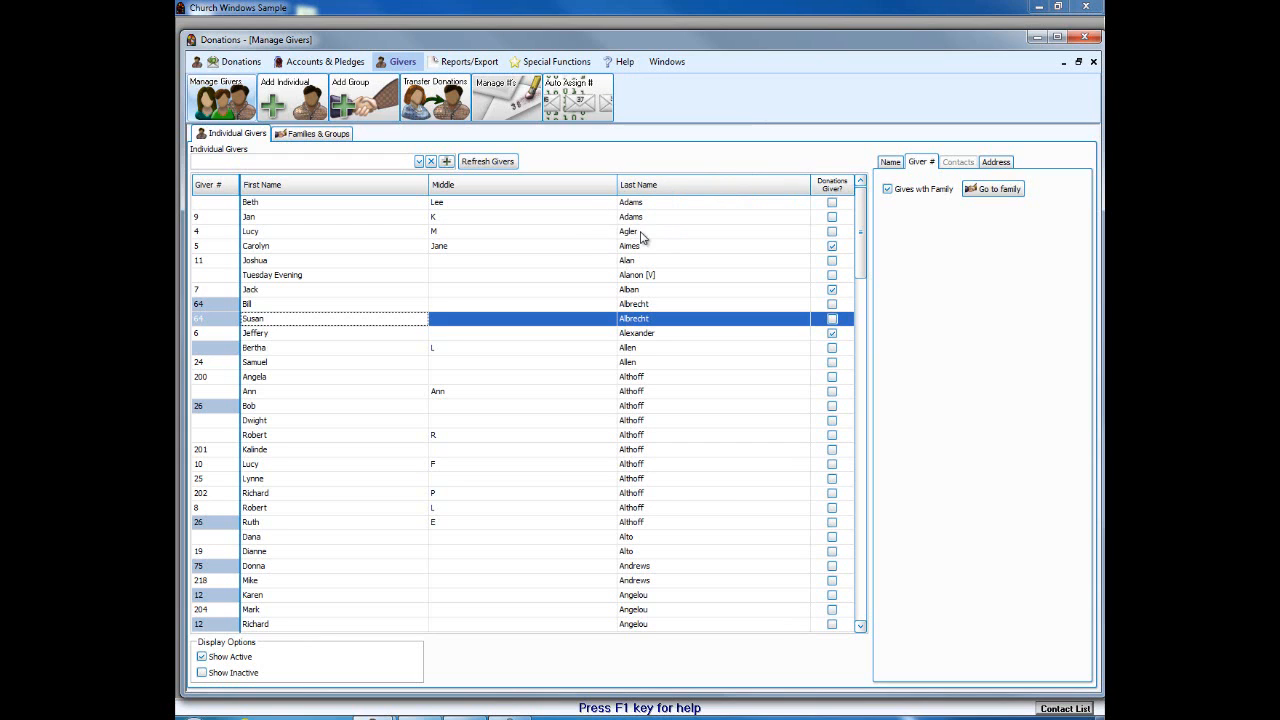
mouse_move(225, 322)
left_click(978, 190)
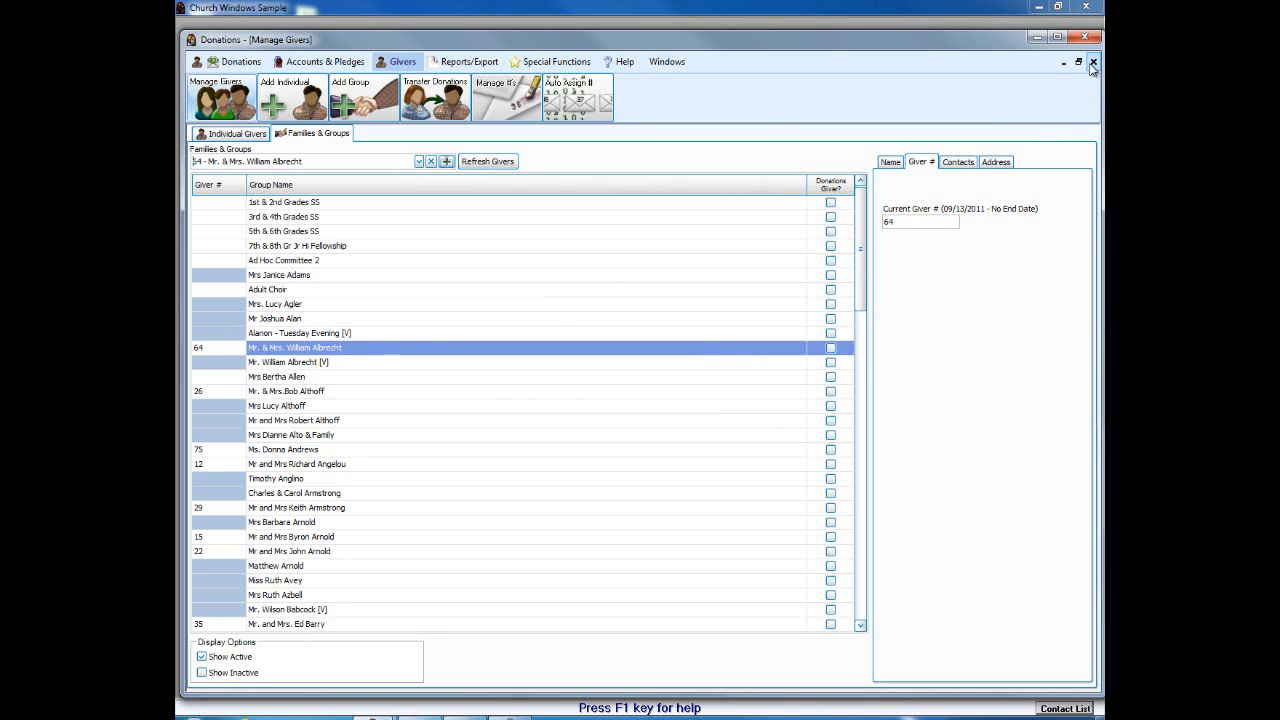
left_click(1093, 62)
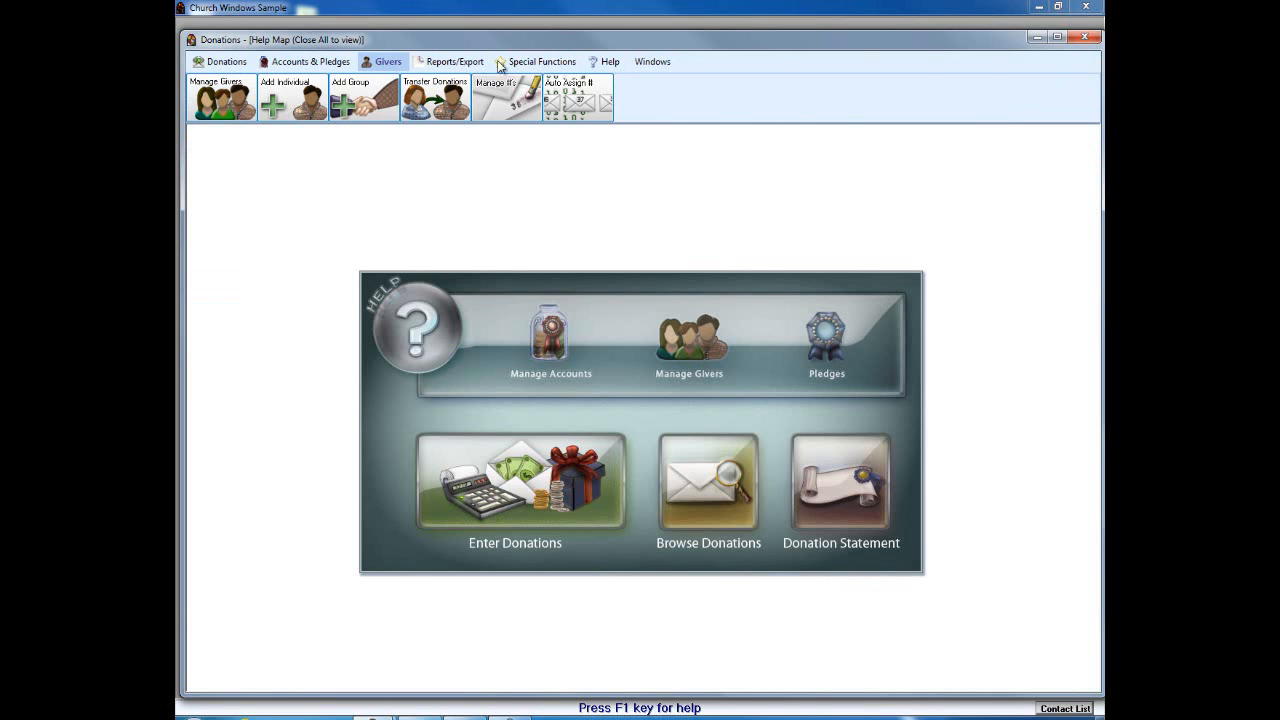
Step: Close Donations and open household 00039 in Membership > Members
left_click(1083, 37)
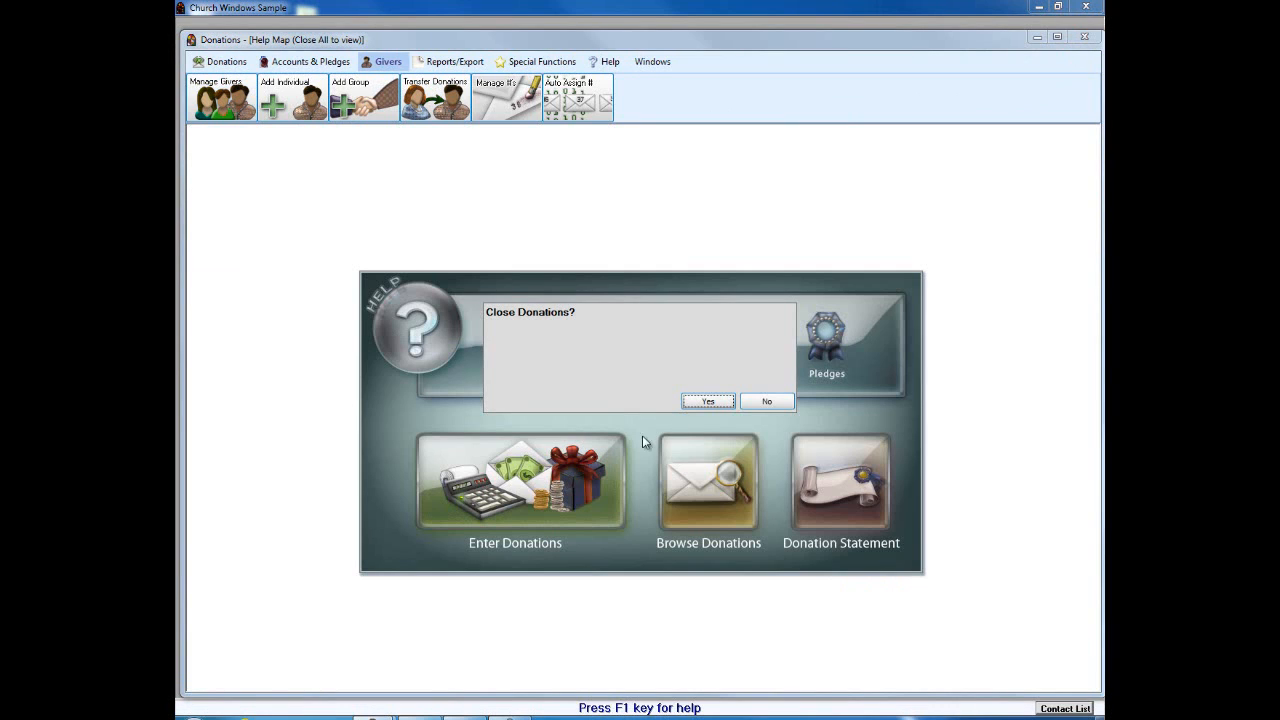
left_click(706, 399)
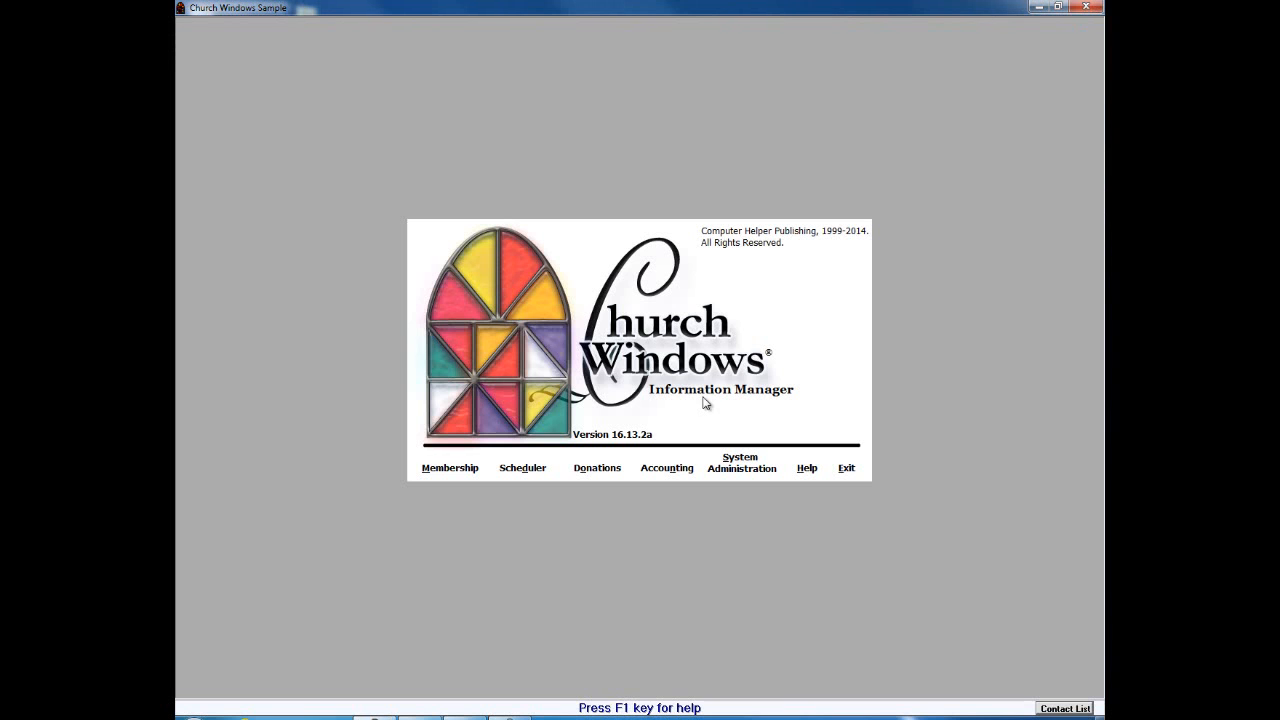
left_click(445, 470)
left_click(476, 480)
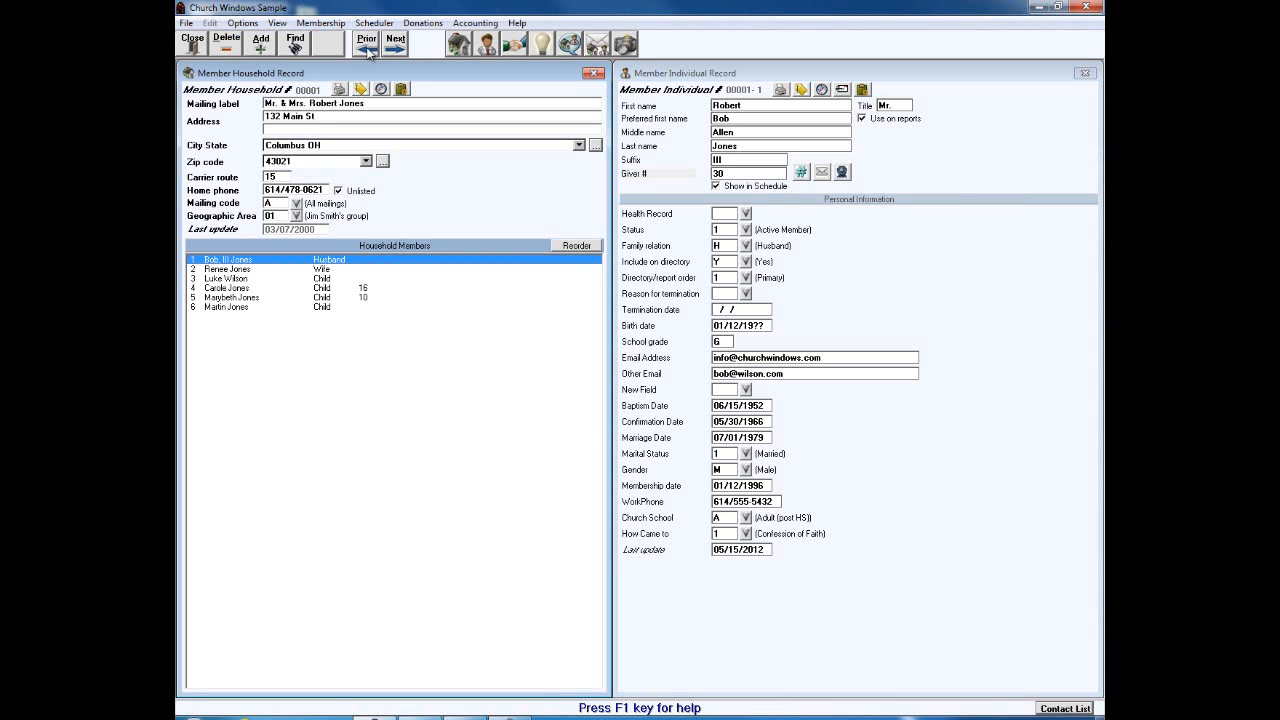
left_click(396, 46)
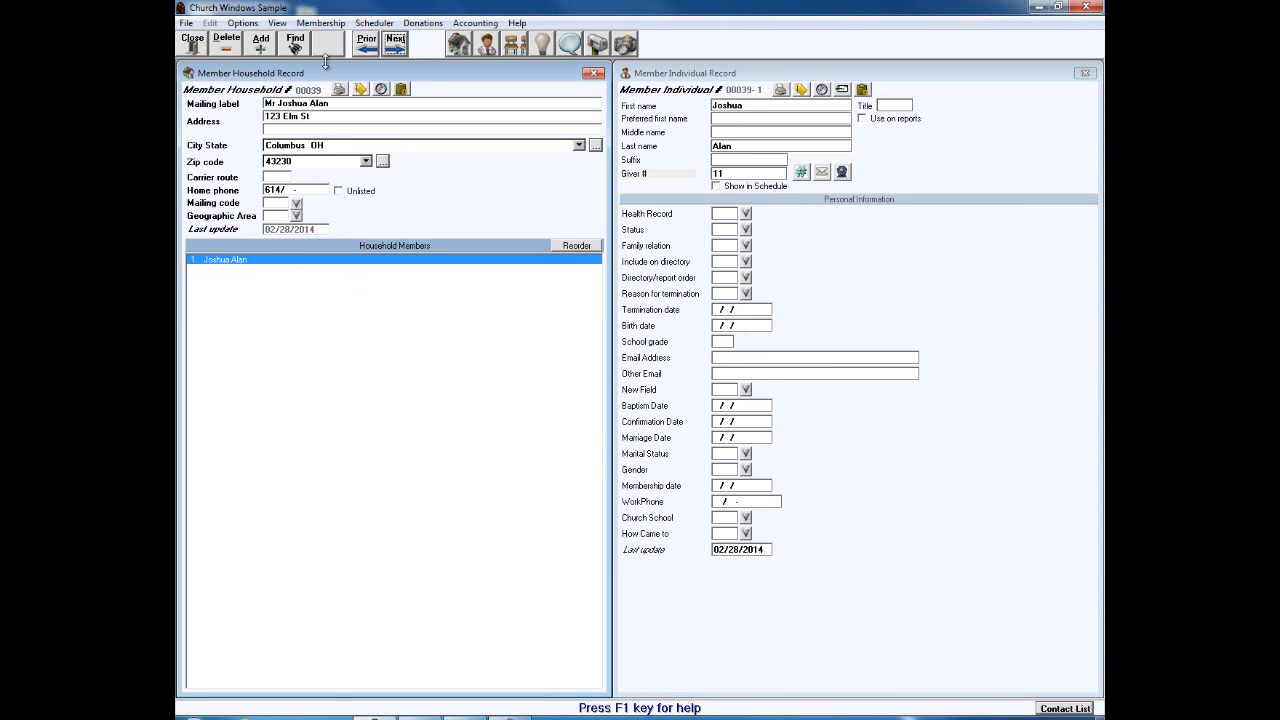
left_click(703, 79)
Step: Add a new individual to household 00039 with the member's first name, save as 00039-2, and close
left_click(261, 49)
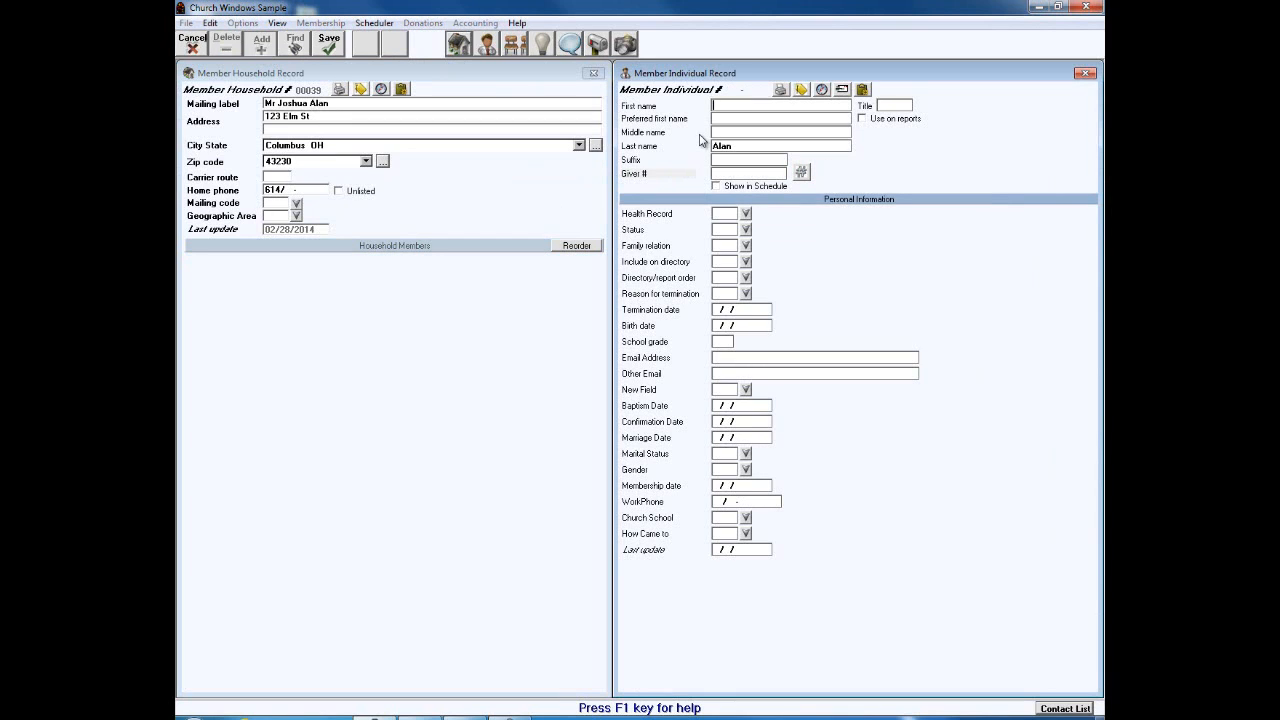
type("Mea")
left_click(330, 48)
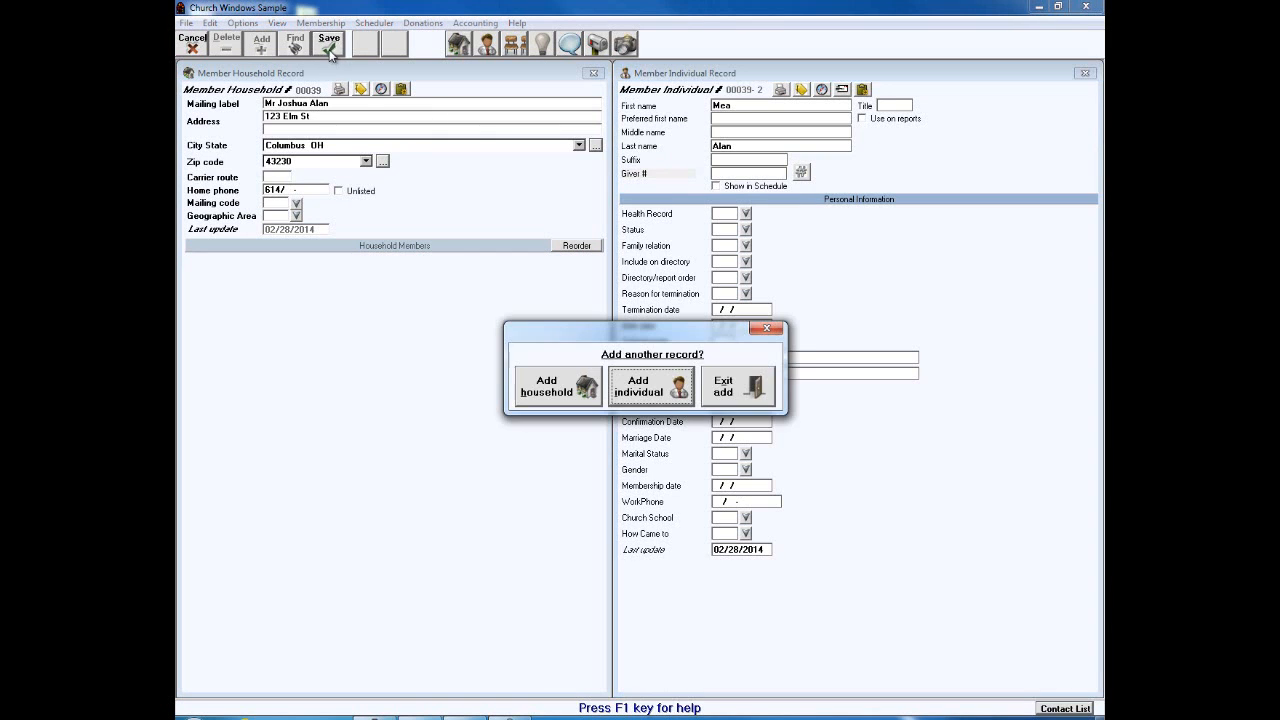
left_click(731, 383)
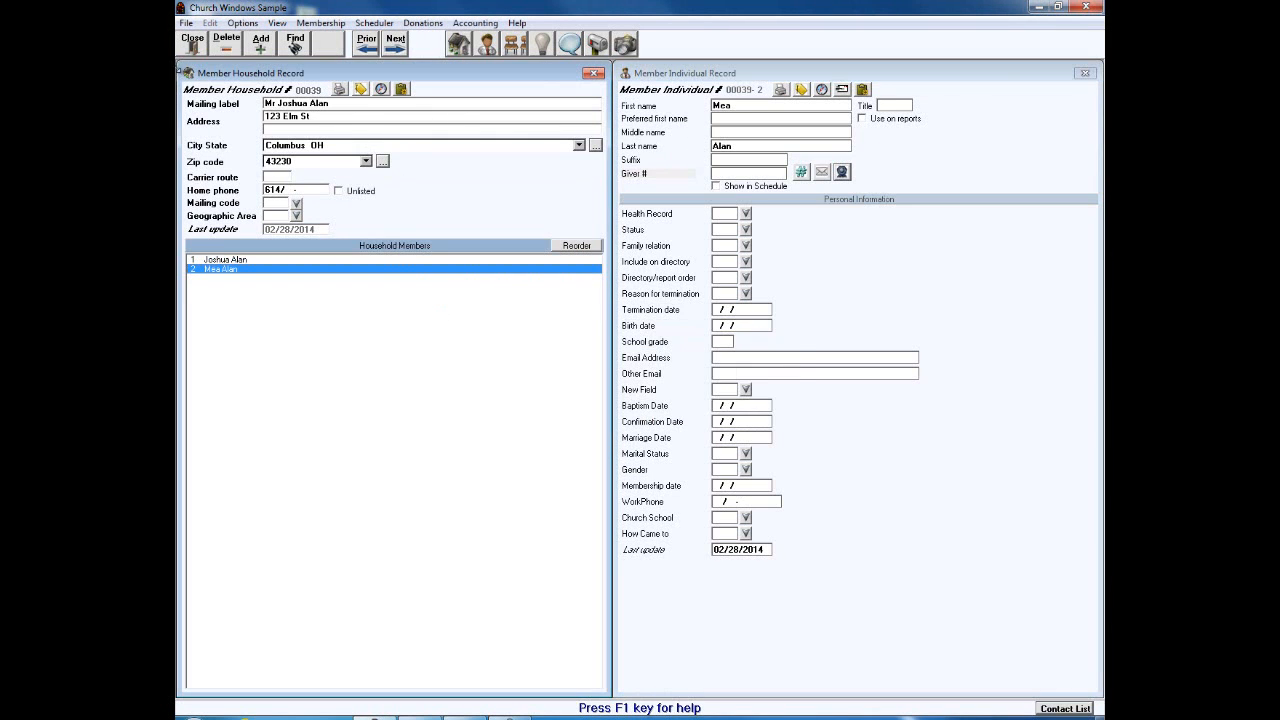
left_click(193, 44)
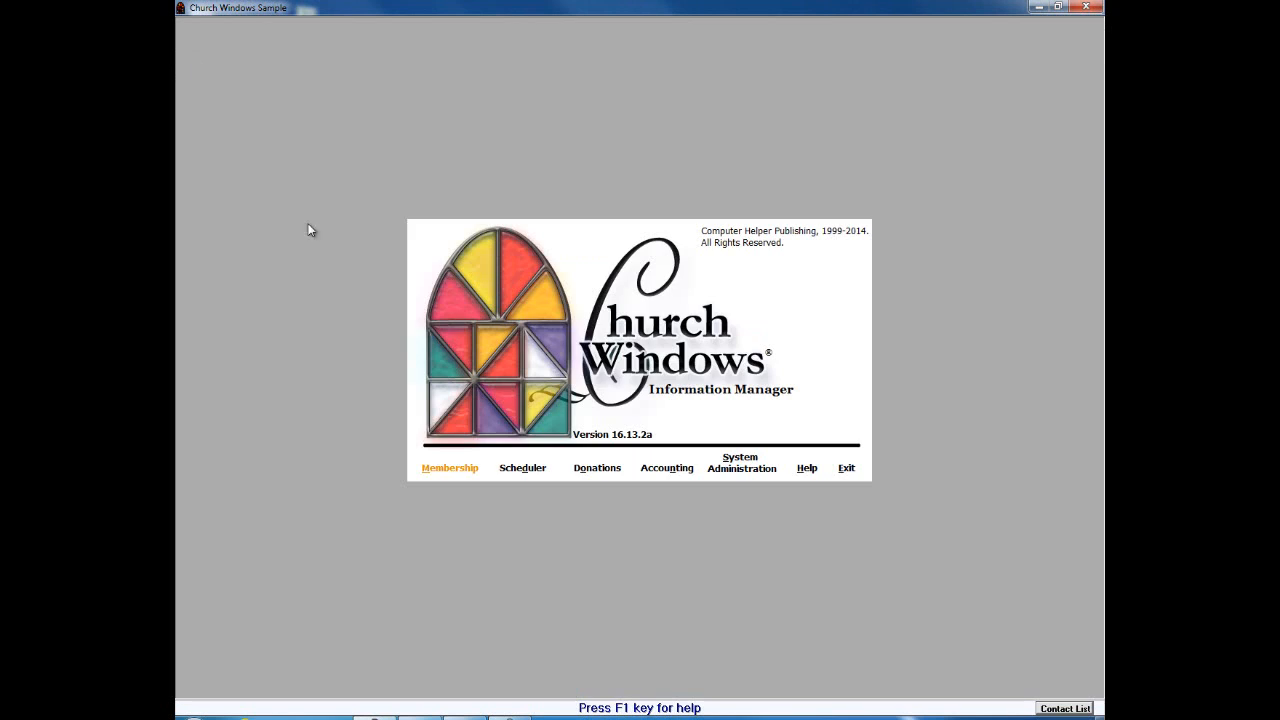
Step: Reopen Donations and select giver 11 in the individual givers list
left_click(596, 466)
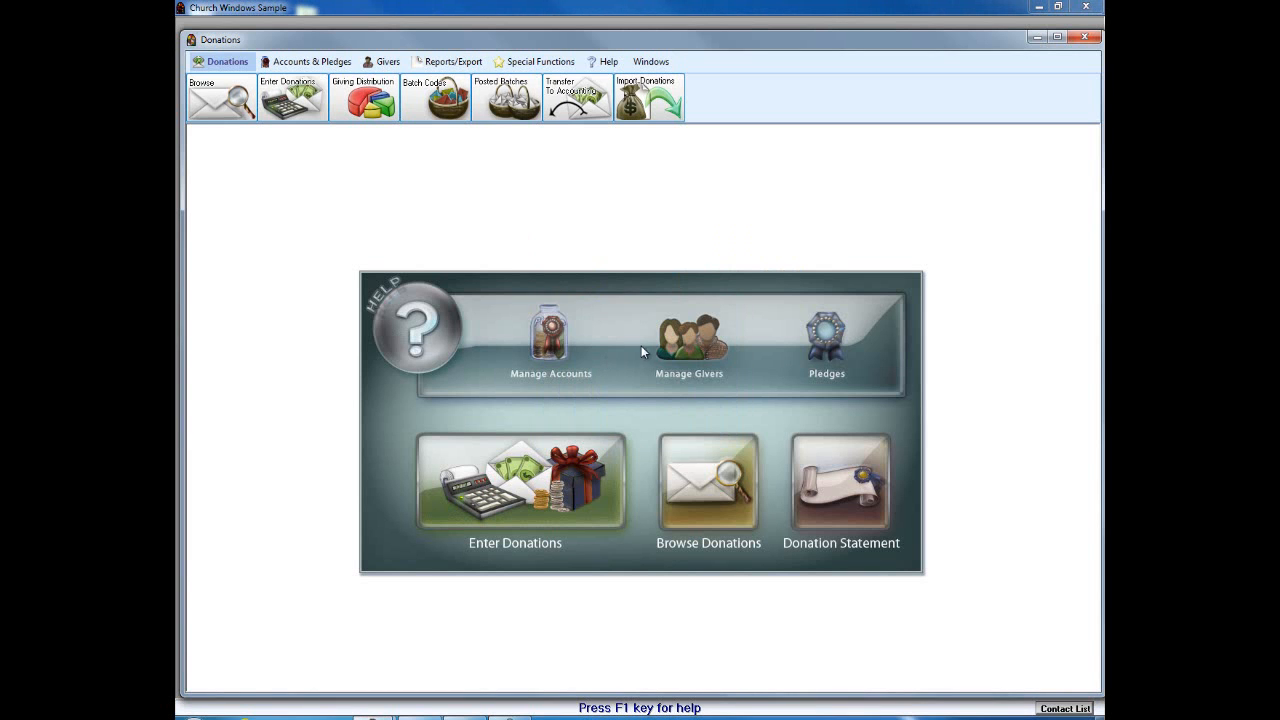
left_click(692, 362)
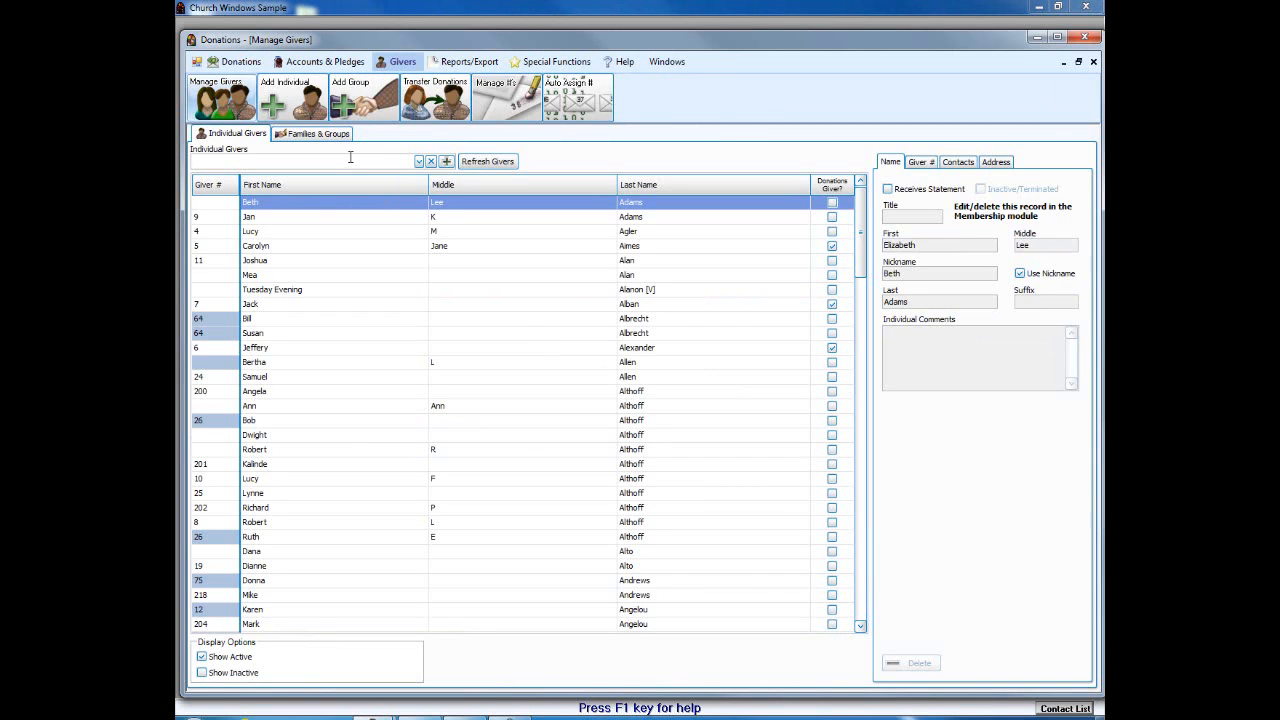
type("josh")
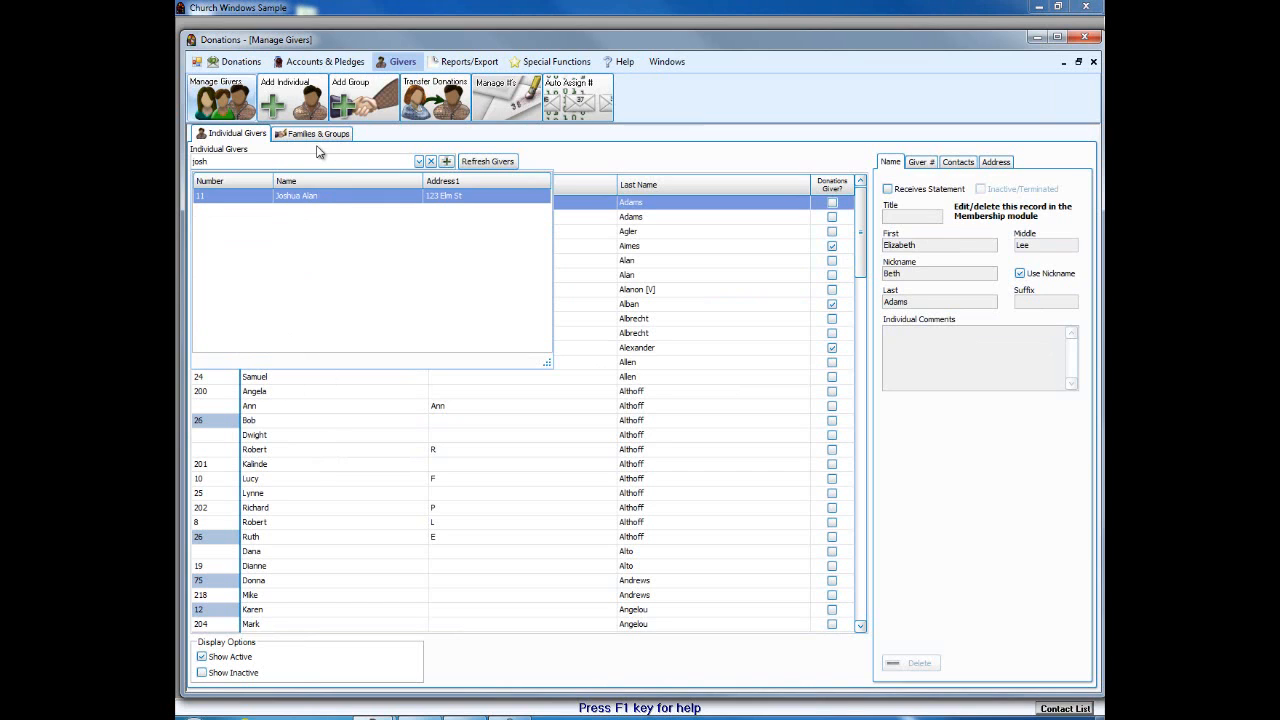
left_click(318, 195)
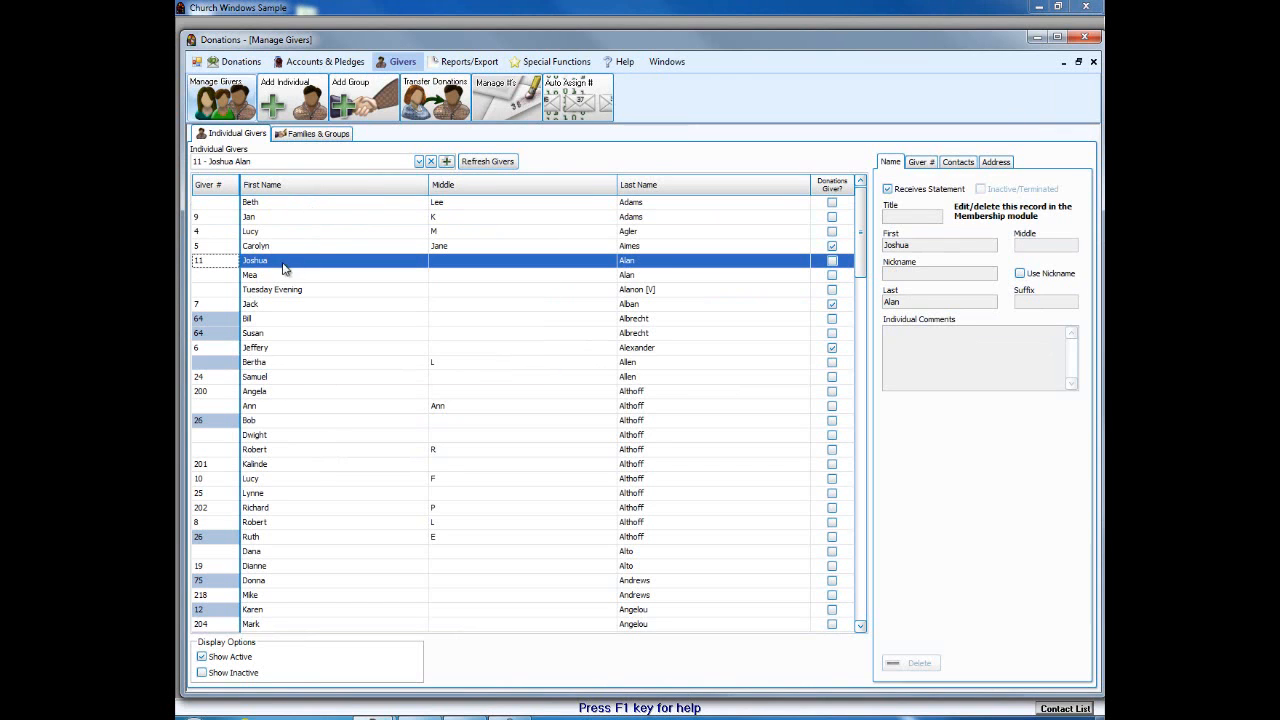
mouse_move(197, 336)
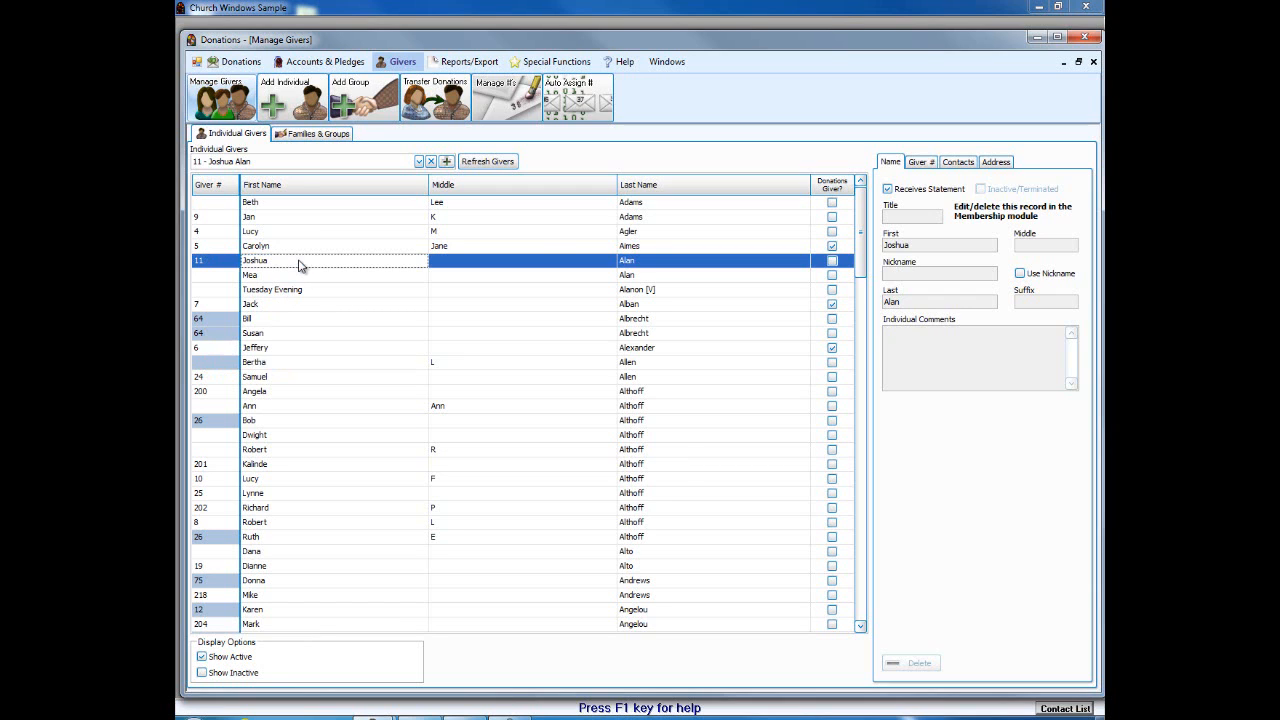
Step: Make giver 11 give with family, confirm Giver # 11 for the family, and select the next household member
left_click(918, 166)
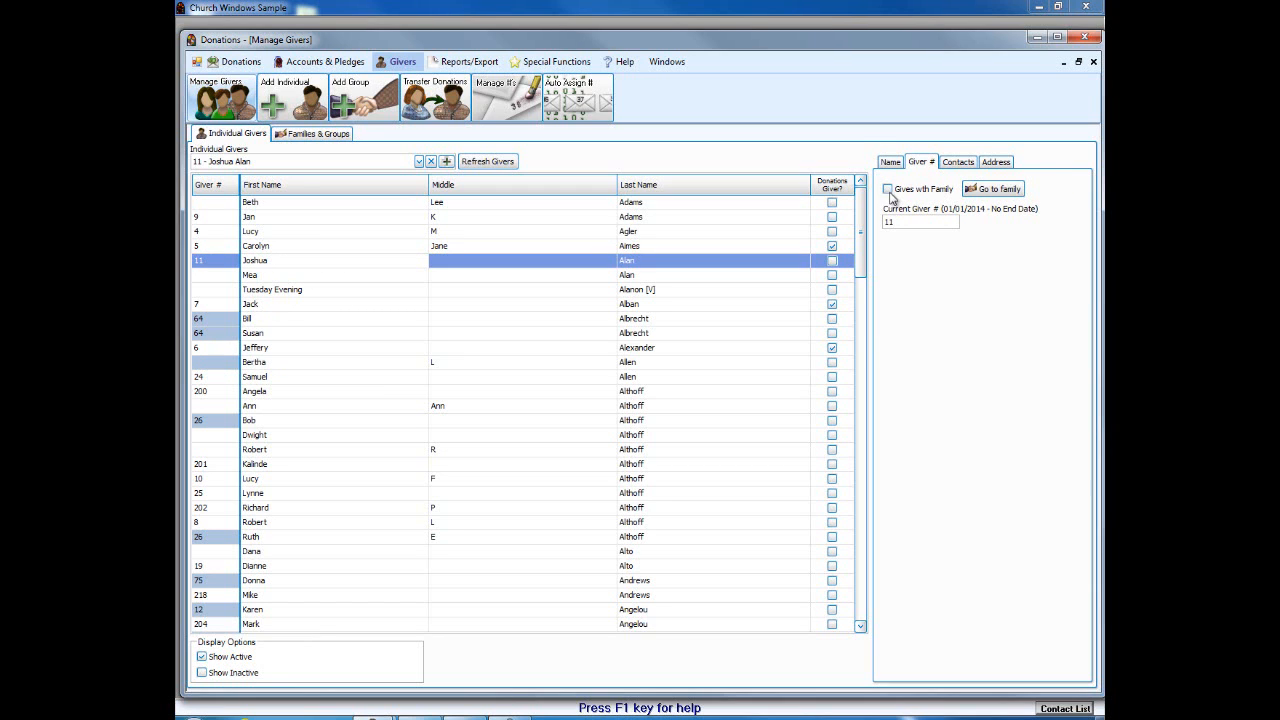
left_click(888, 189)
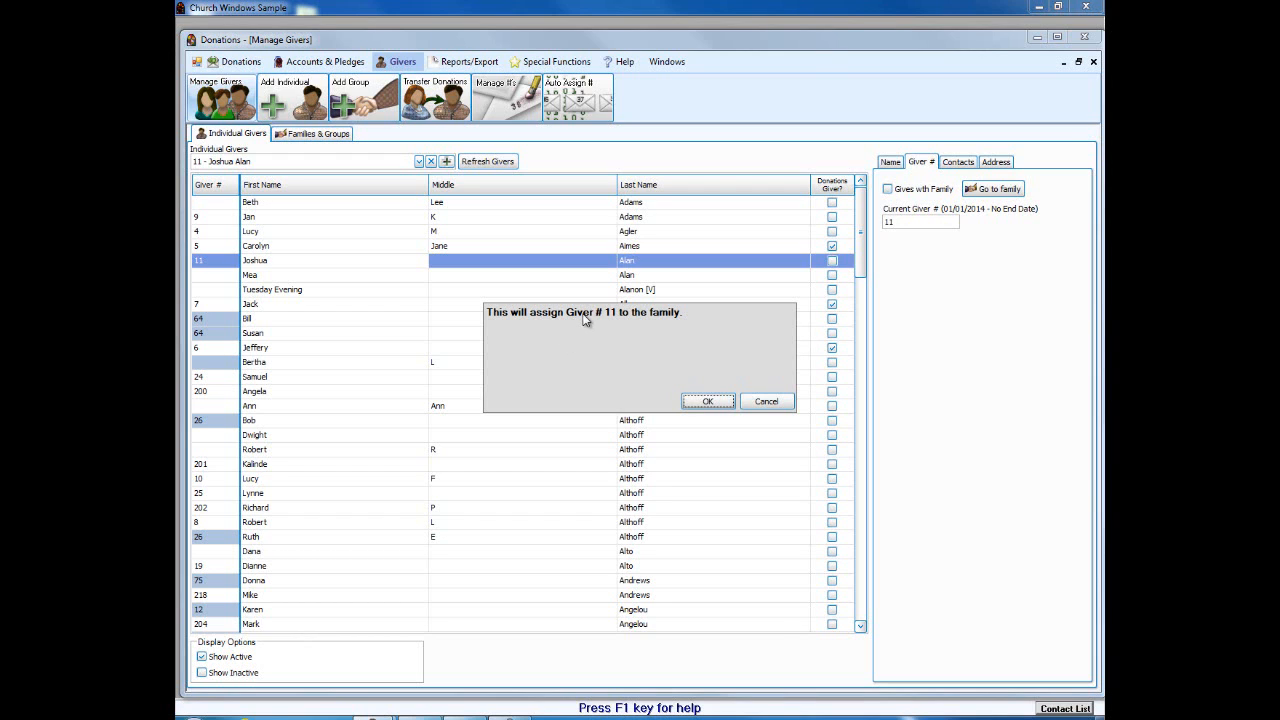
left_click(703, 402)
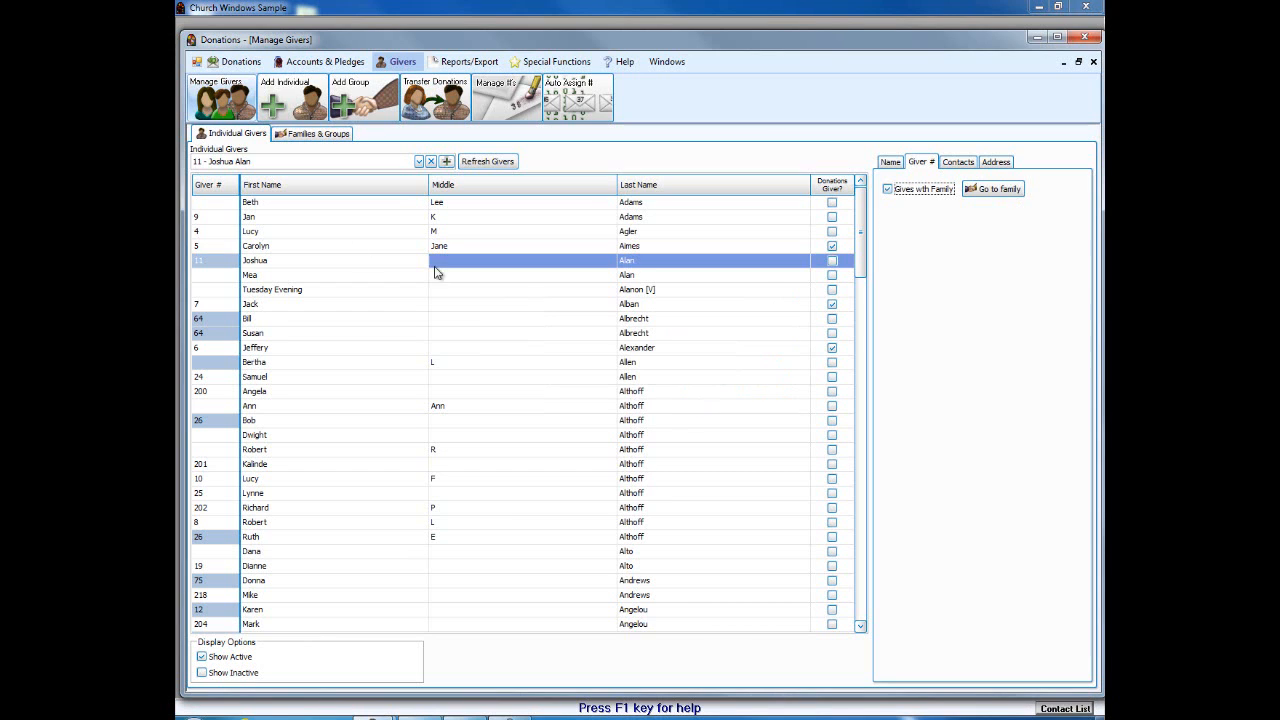
left_click(277, 265)
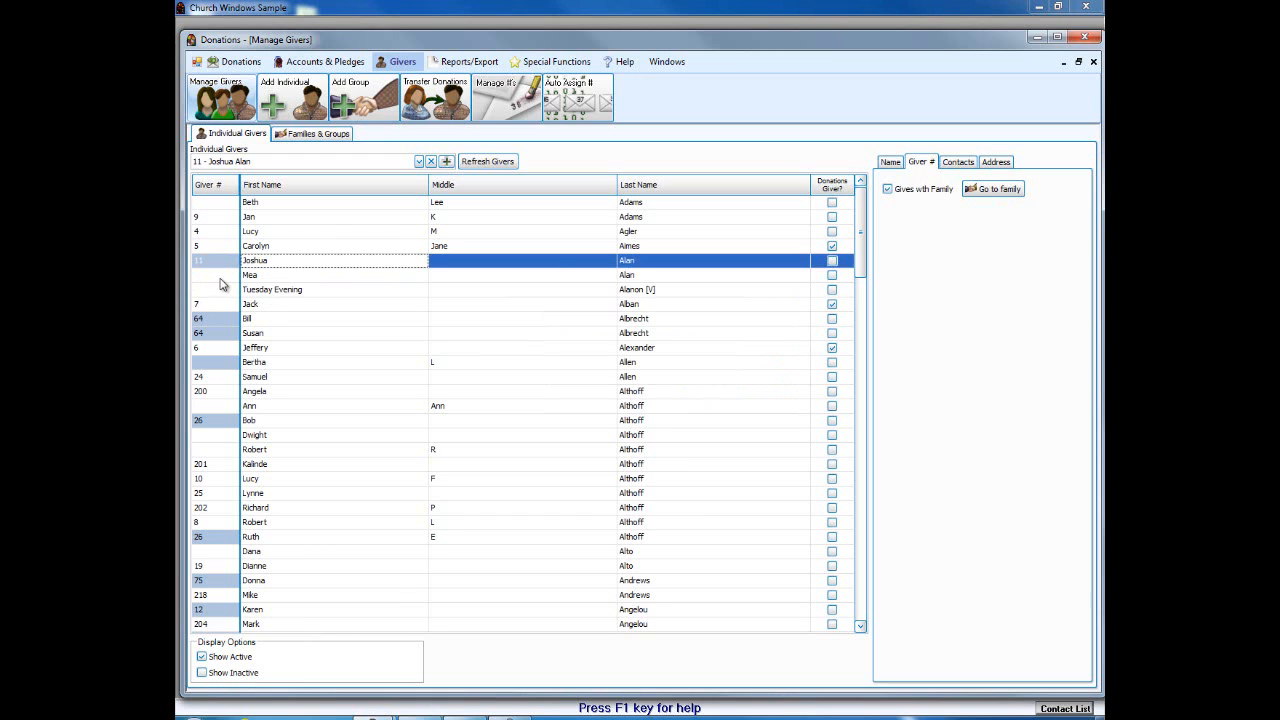
left_click(221, 276)
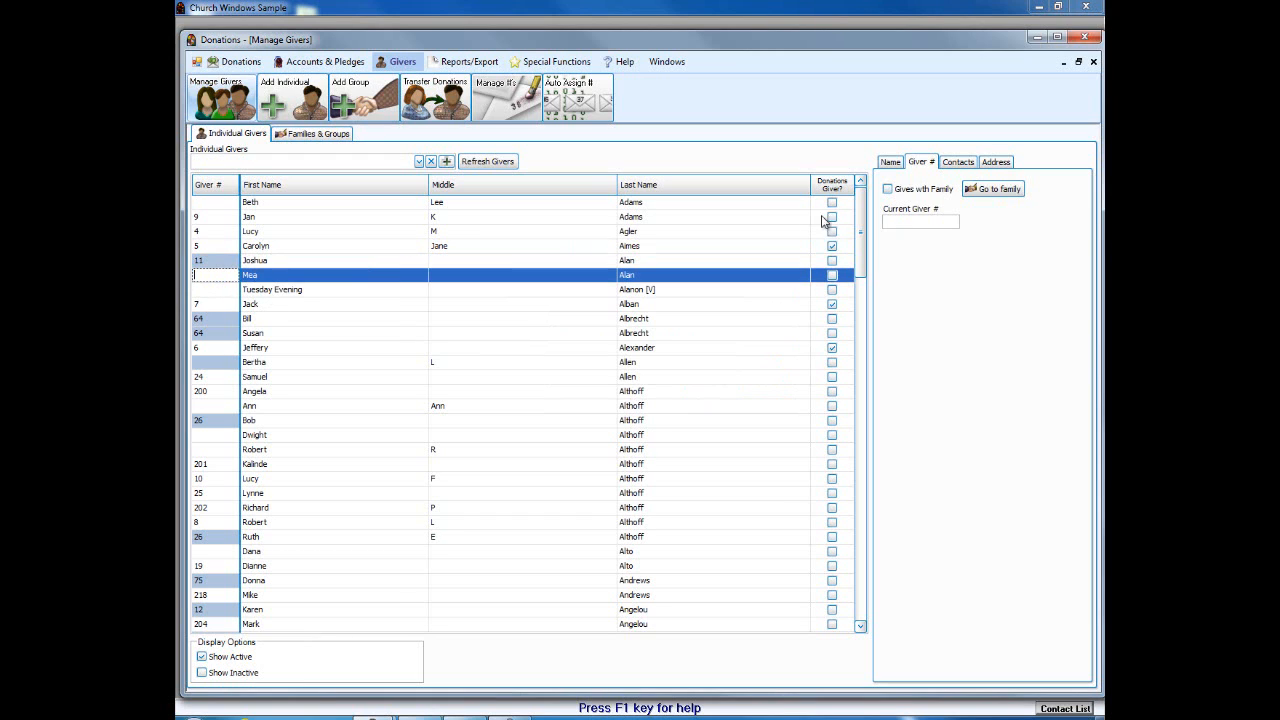
Step: Set the second household member to give with family and view the family group's Name details
left_click(888, 190)
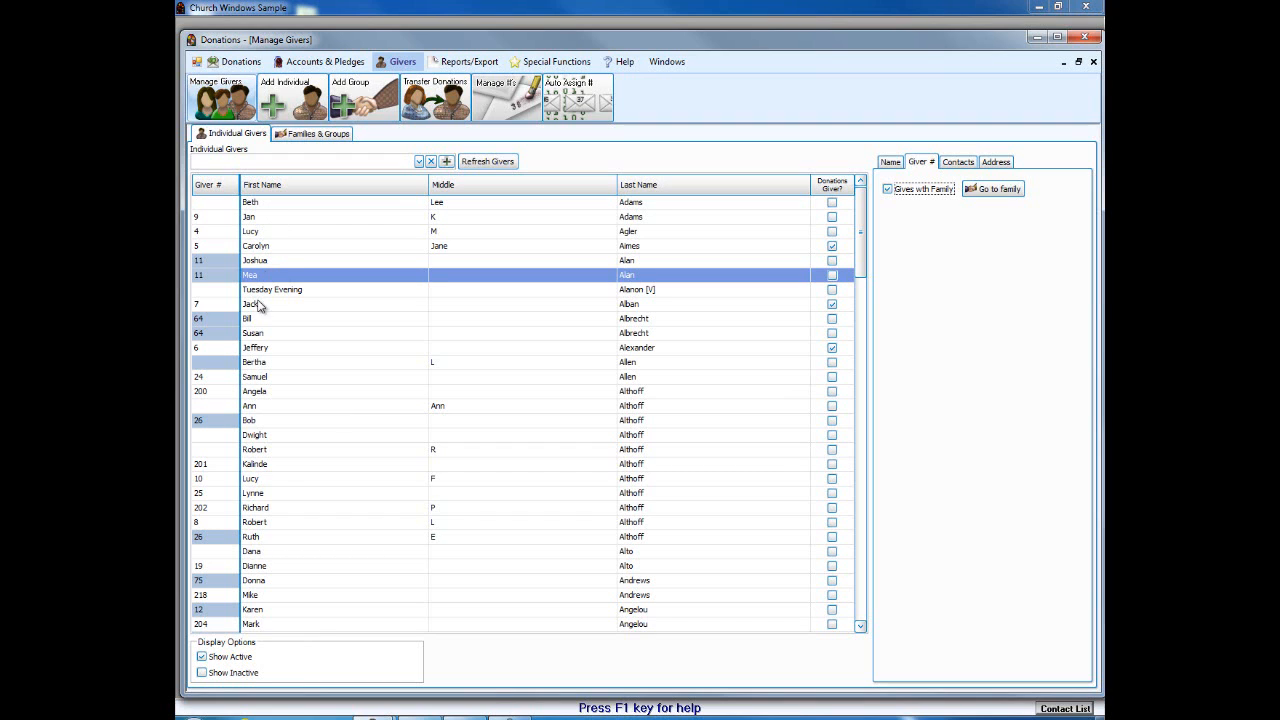
left_click(985, 192)
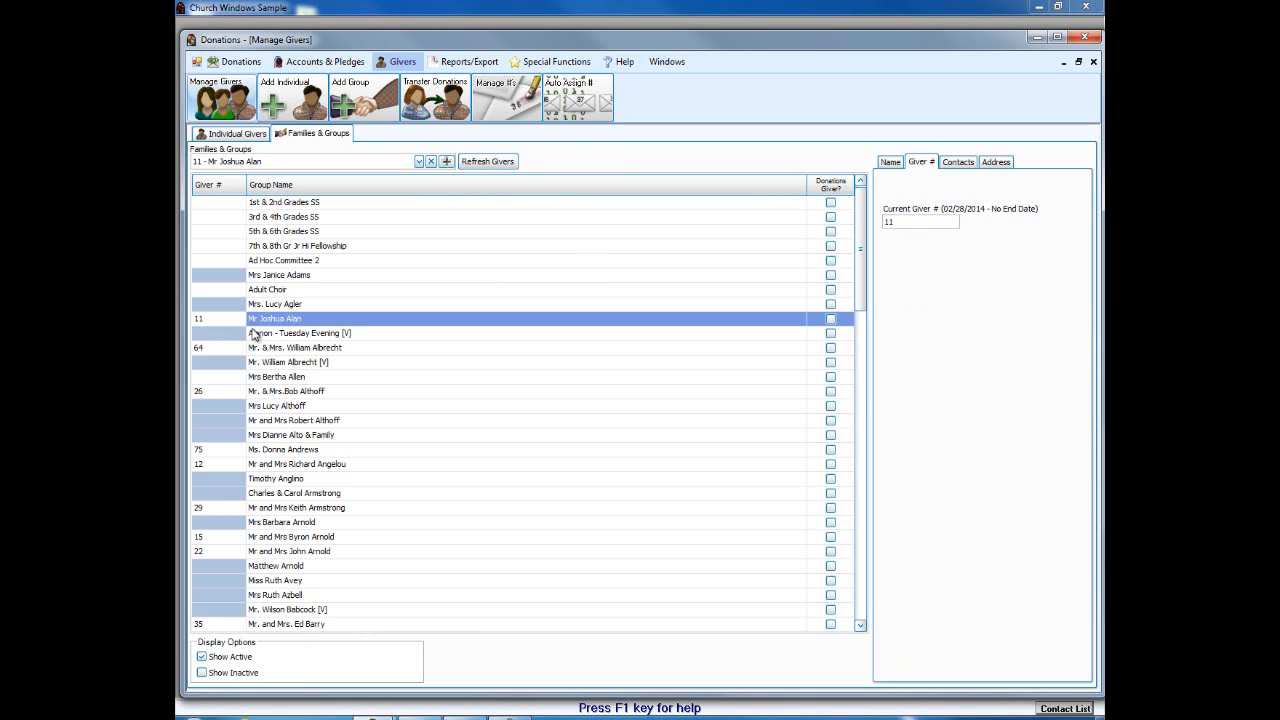
left_click(890, 162)
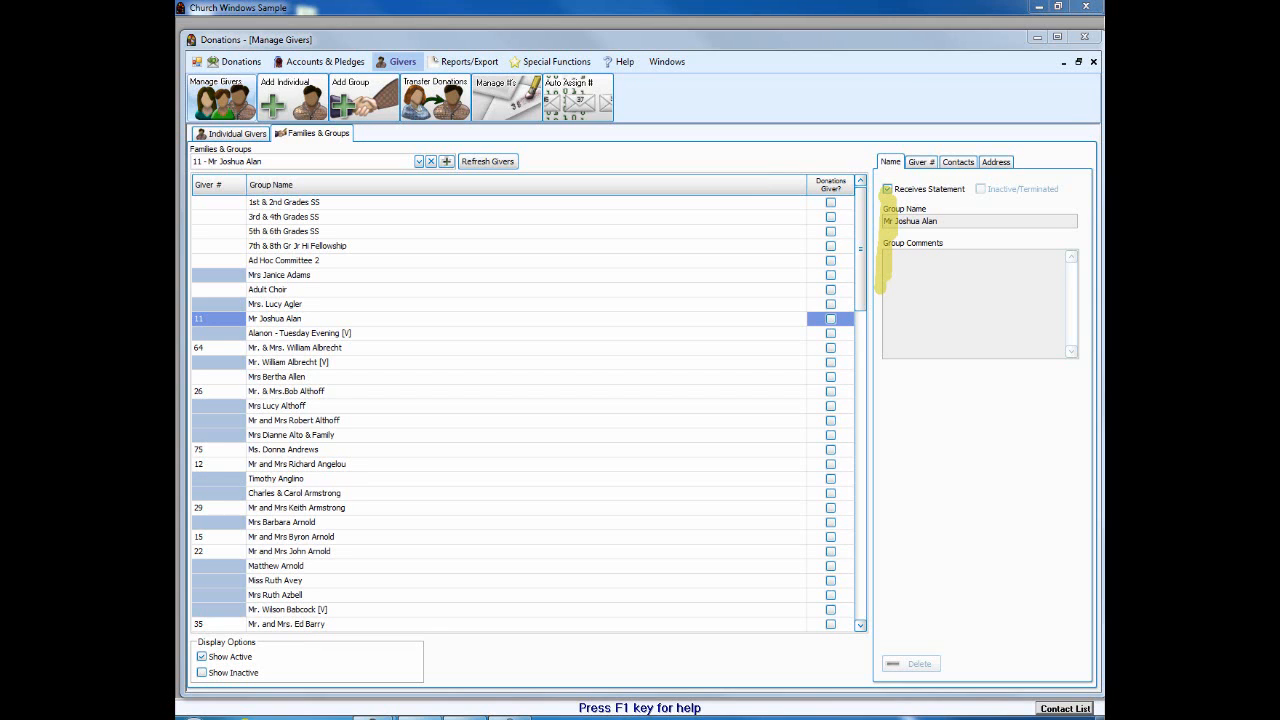
Step: Select giver 4 under Individual Givers, tick Receives Statement, and close Manage Givers
left_click(238, 137)
left_click(313, 137)
left_click(224, 139)
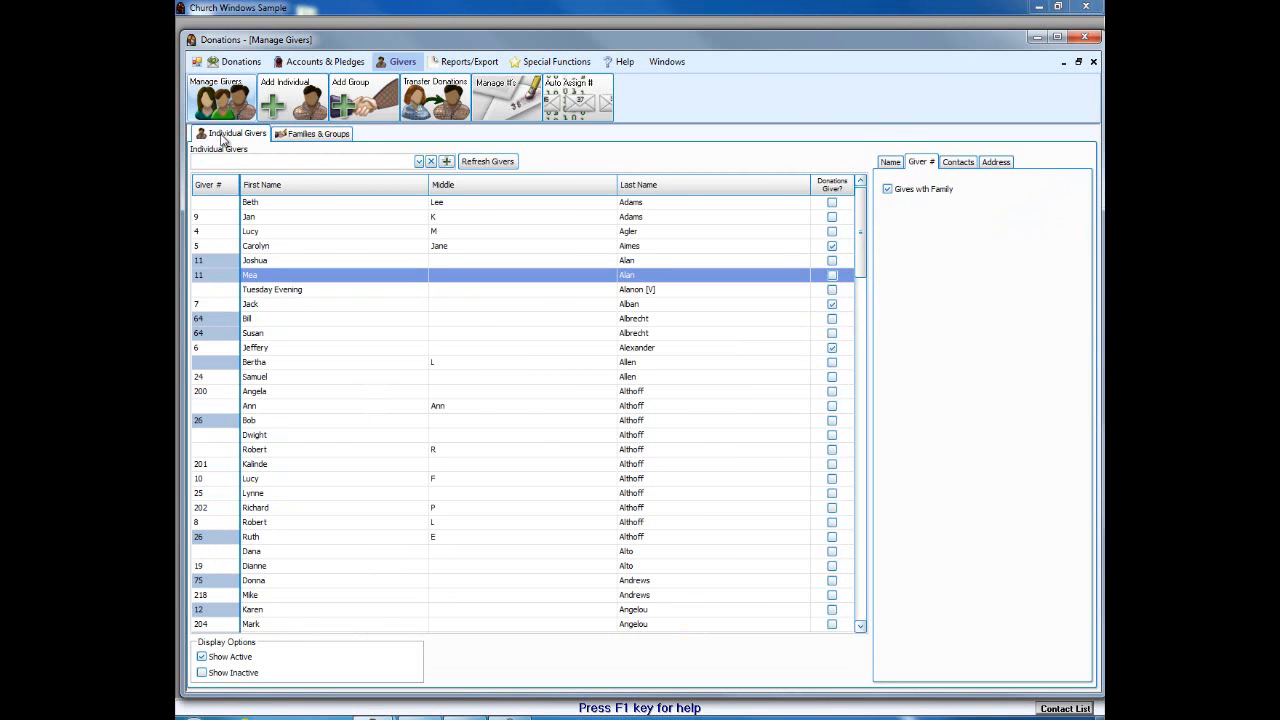
left_click(891, 162)
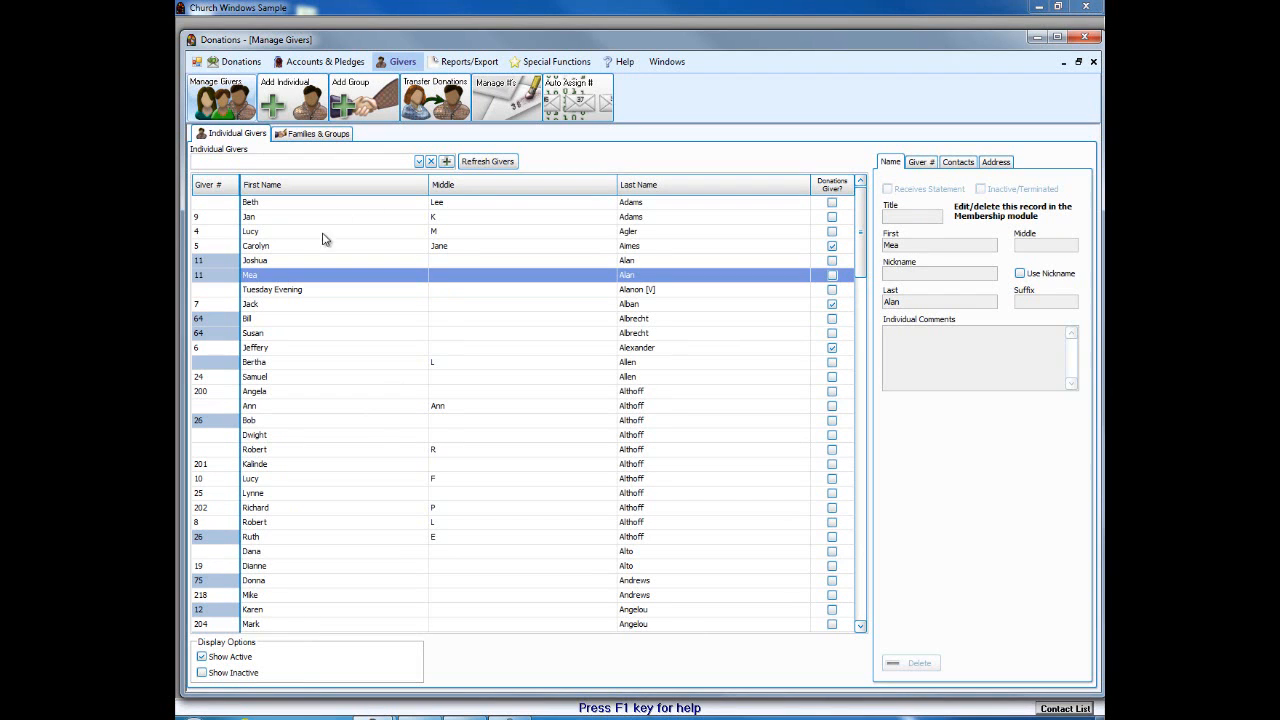
left_click(252, 218)
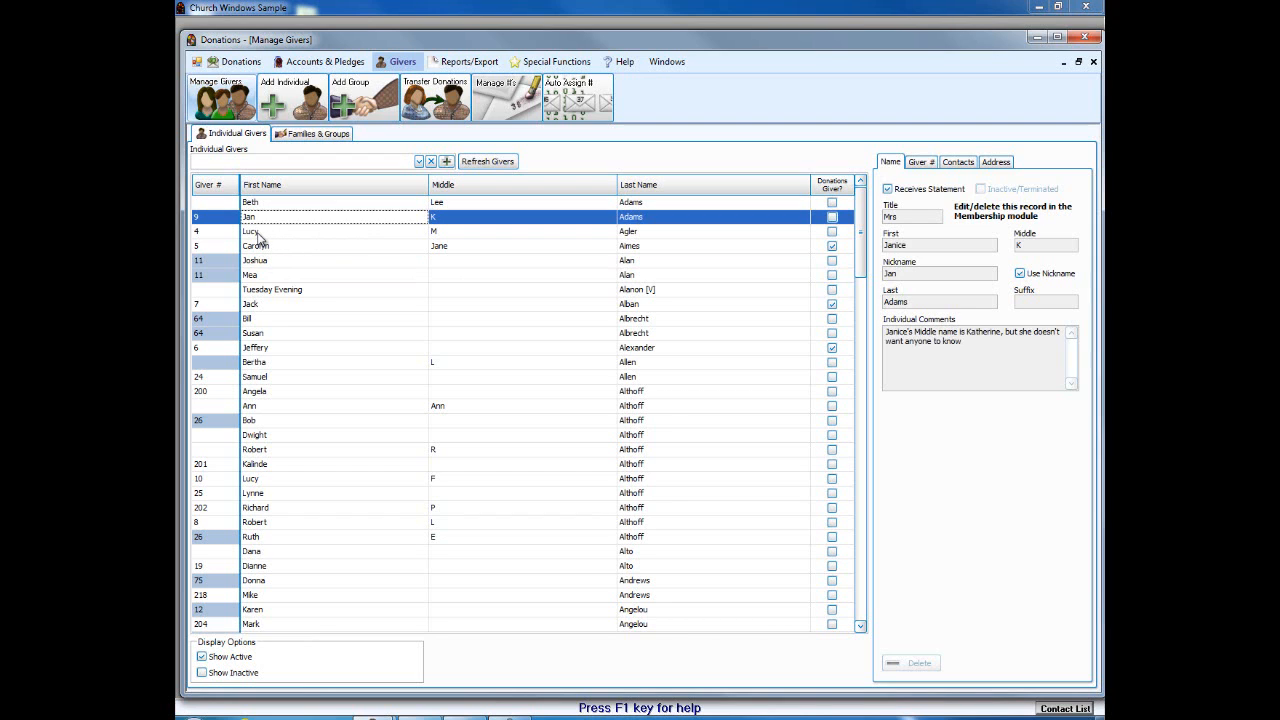
left_click(256, 232)
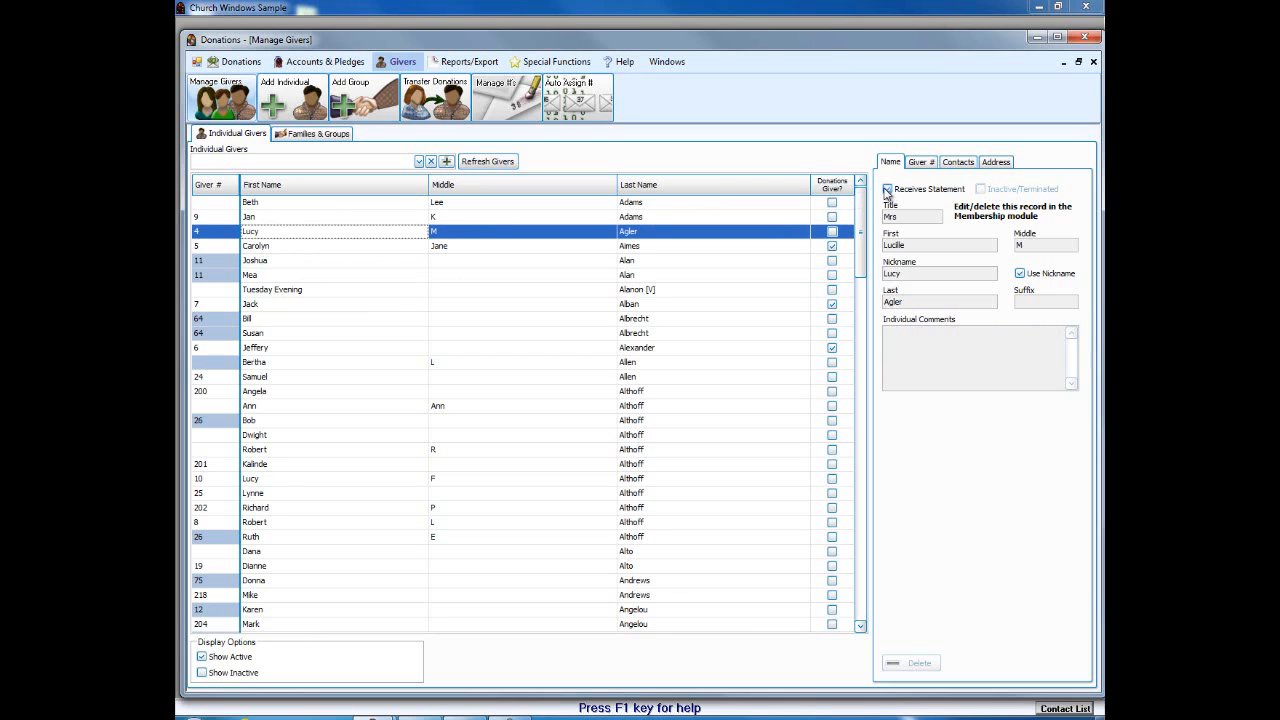
left_click(886, 188)
left_click(1092, 63)
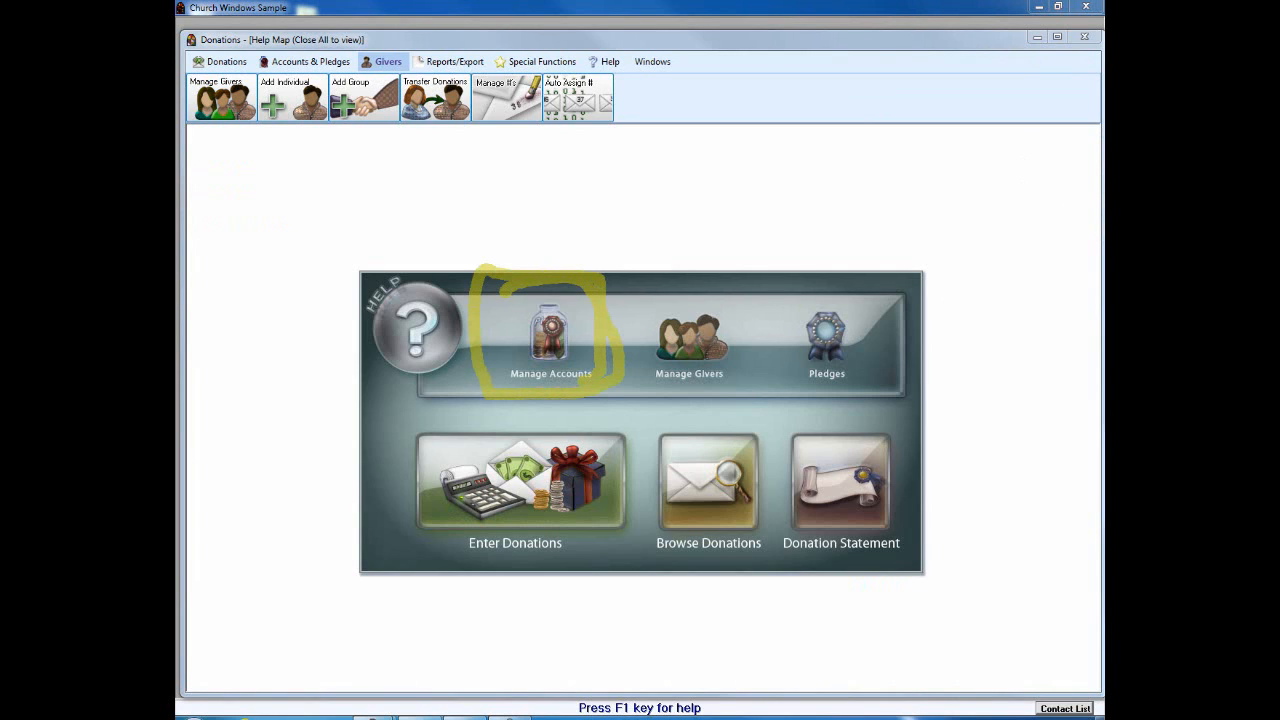
Step: Open the Giving Accounts list, enlarge and reposition its window, and start a new giving account
left_click(552, 328)
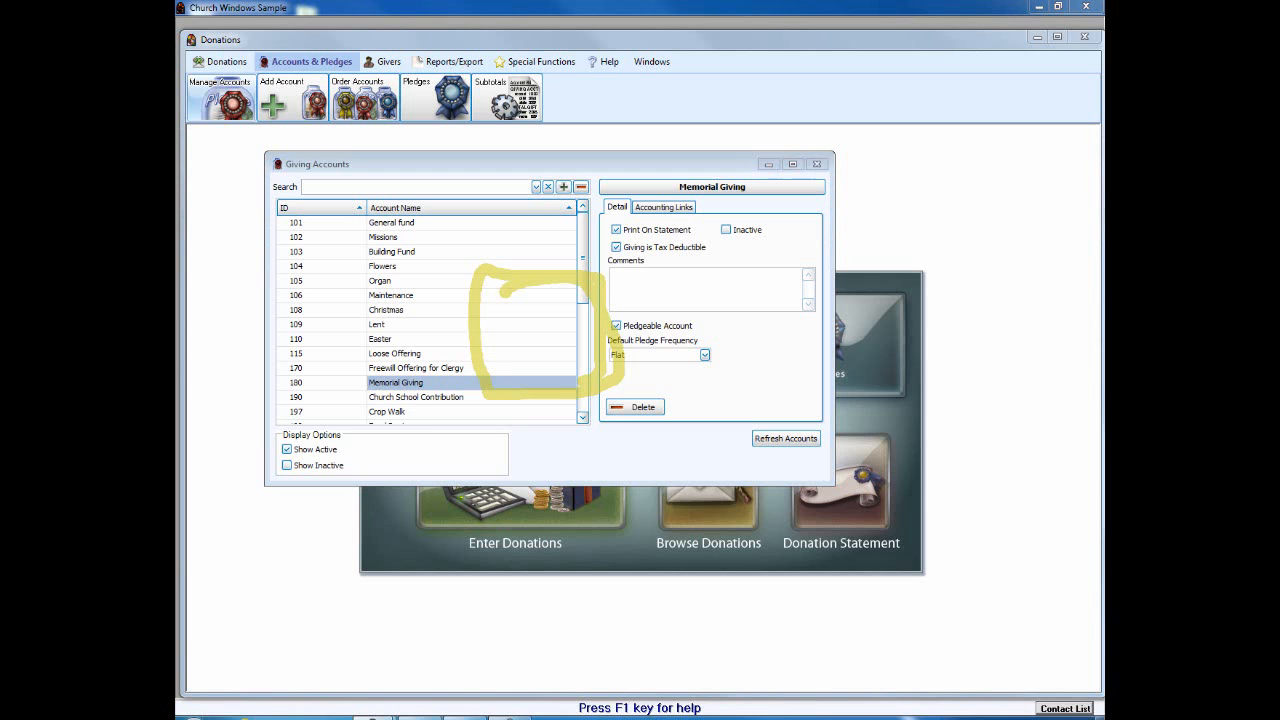
mouse_move(663, 157)
left_mouse_down()
mouse_move(658, 168)
mouse_move(724, 185)
mouse_move(735, 148)
left_mouse_up()
left_click_drag(667, 487, 667, 542)
left_click_drag(601, 152, 696, 237)
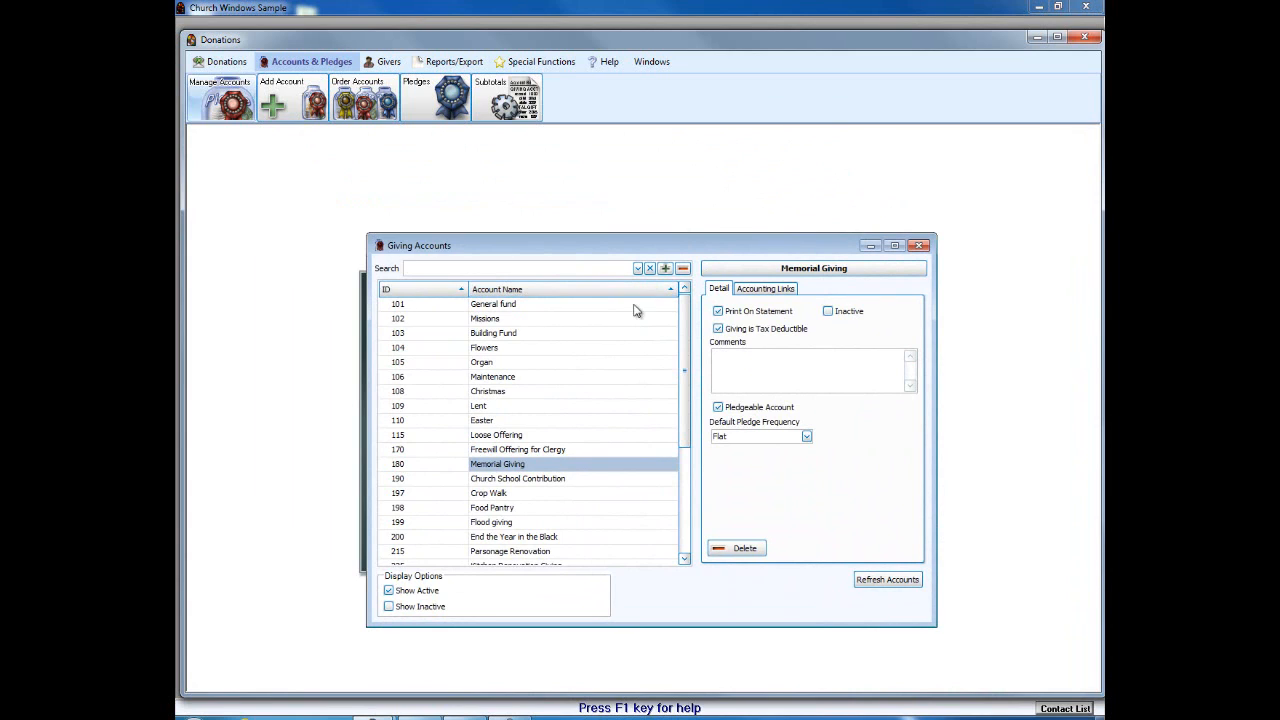
left_click(686, 287)
left_click_drag(684, 407, 693, 500)
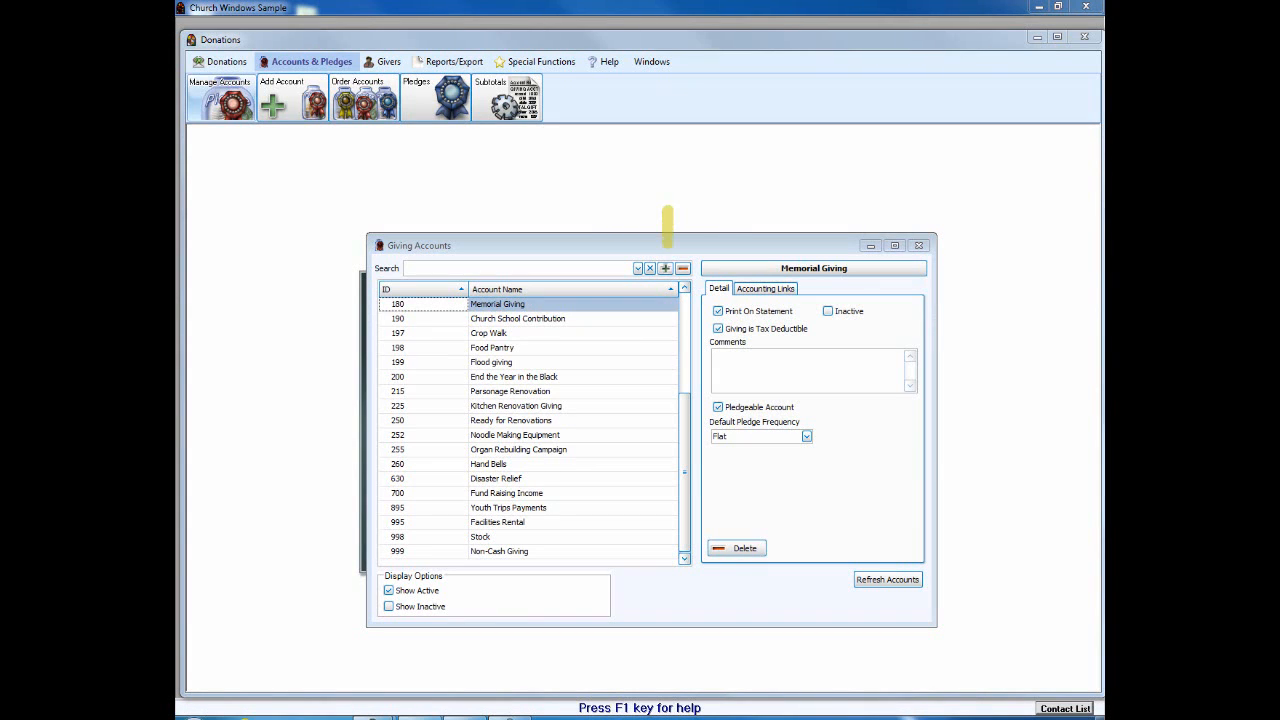
left_click(664, 268)
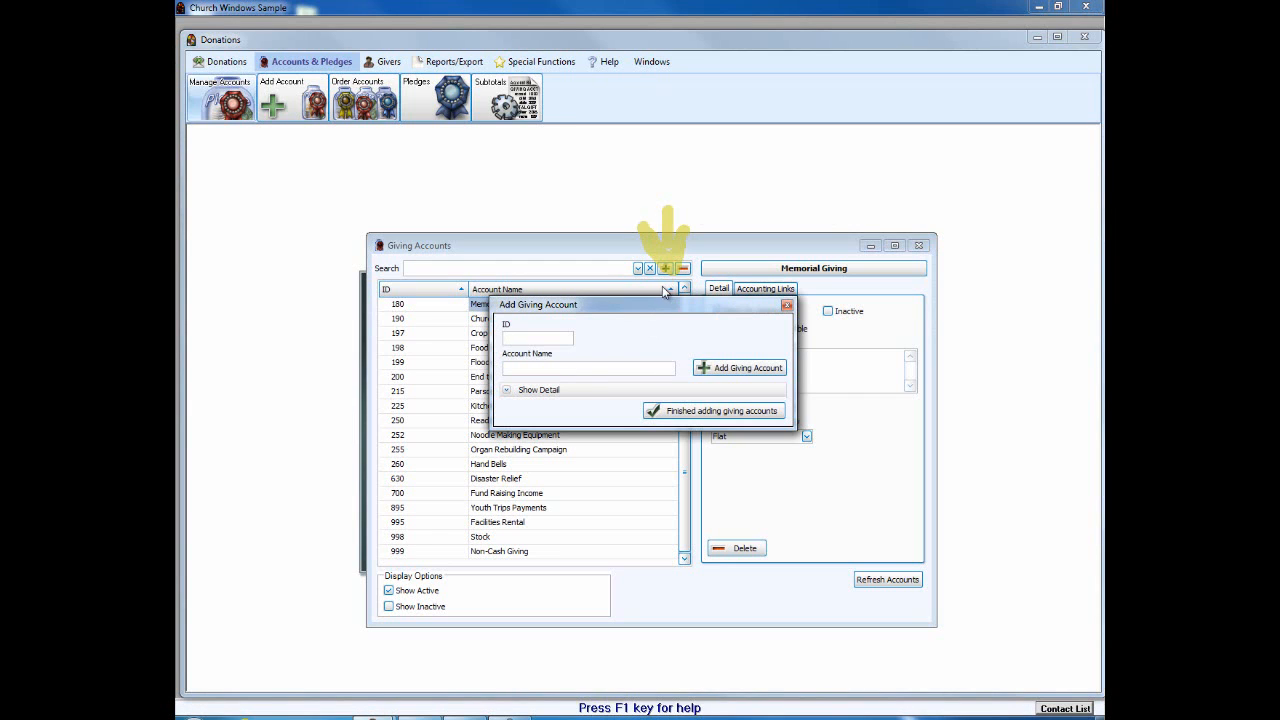
Step: Move the new-account form aside, close it, and reselect the Giving Accounts list
left_click_drag(660, 308, 802, 185)
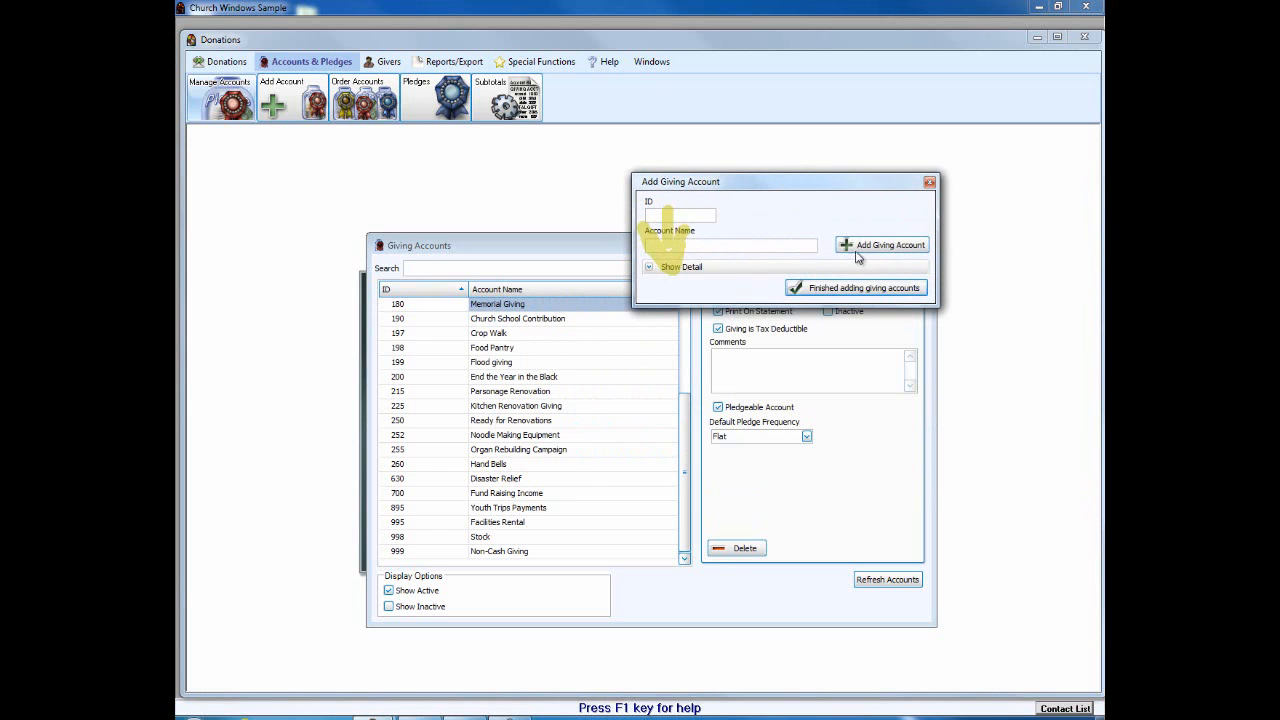
left_click(929, 181)
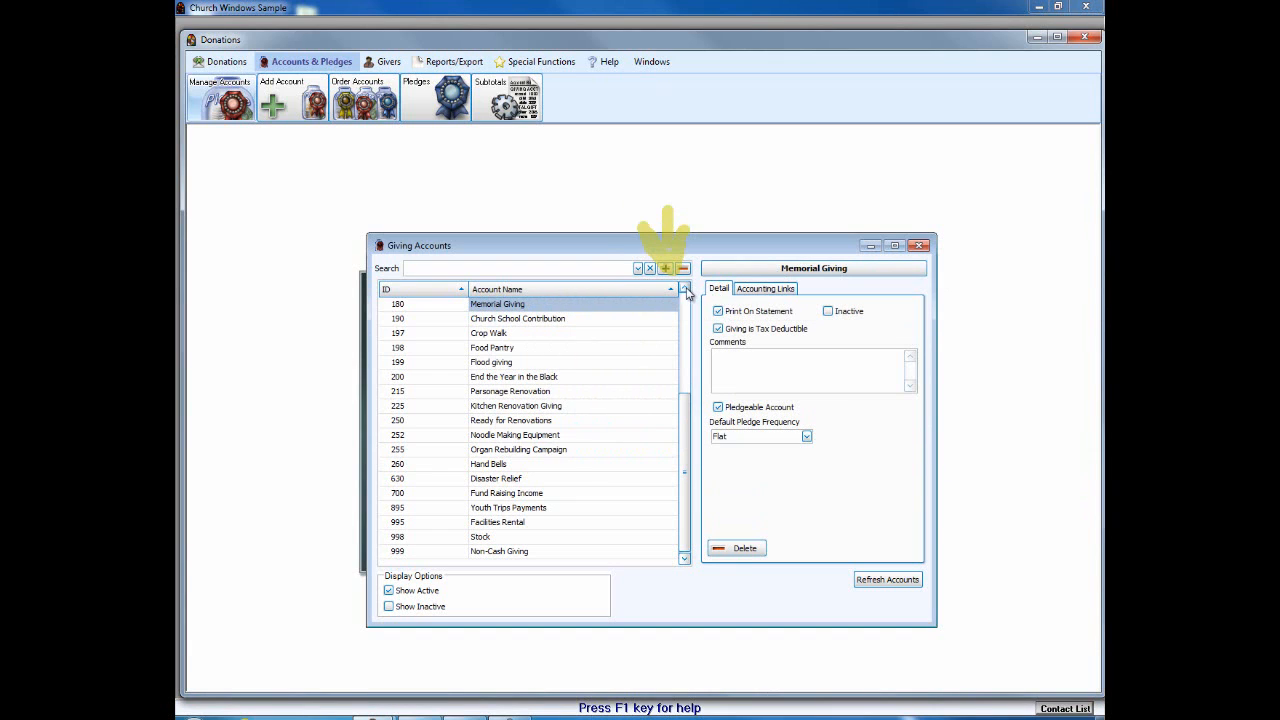
left_click(685, 289)
left_click(685, 289)
left_click_drag(685, 289, 685, 289)
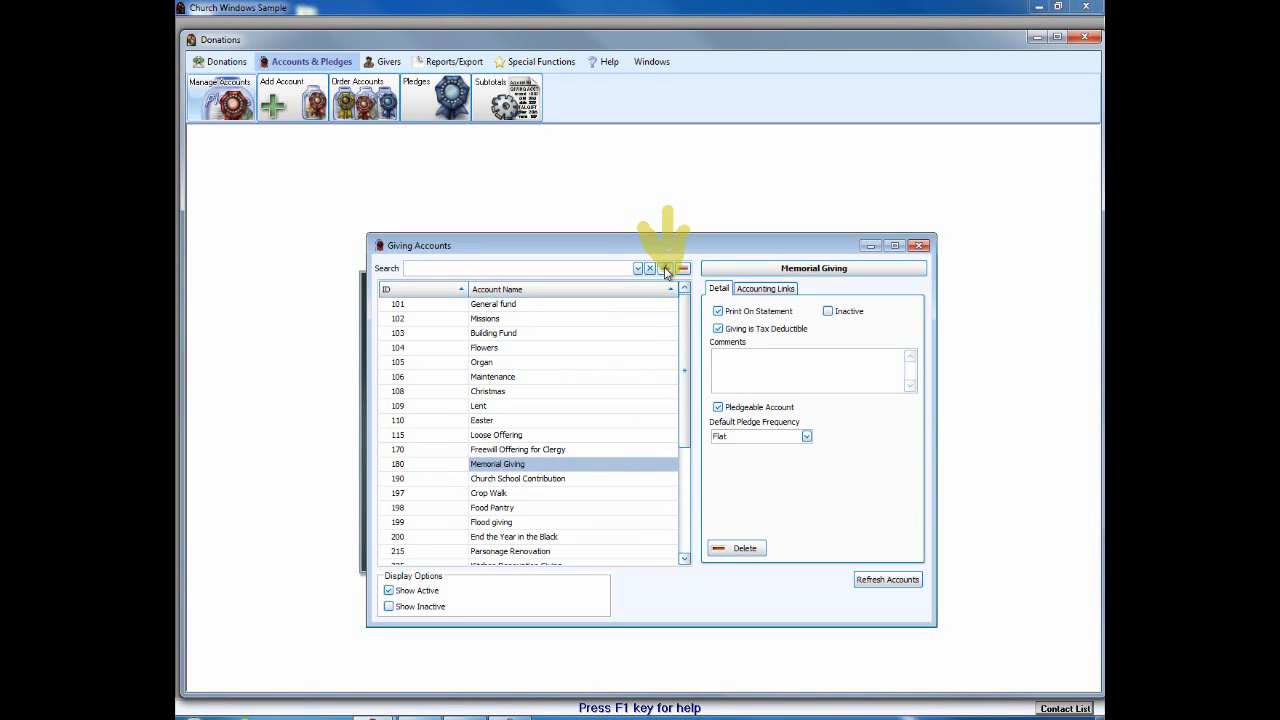
Step: Add a giving account named 'Missions - Uganda' without an ID
left_click(665, 269)
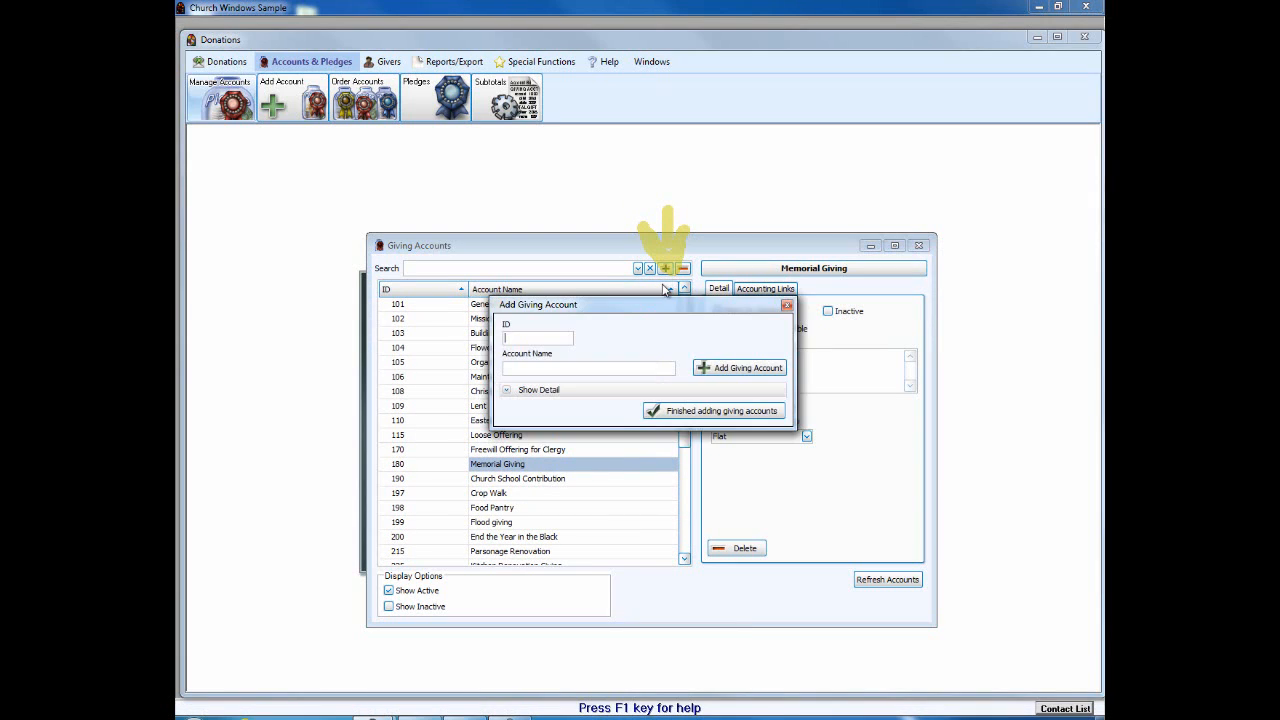
left_click(562, 334)
type("Missions - Uganda")
left_click(720, 368)
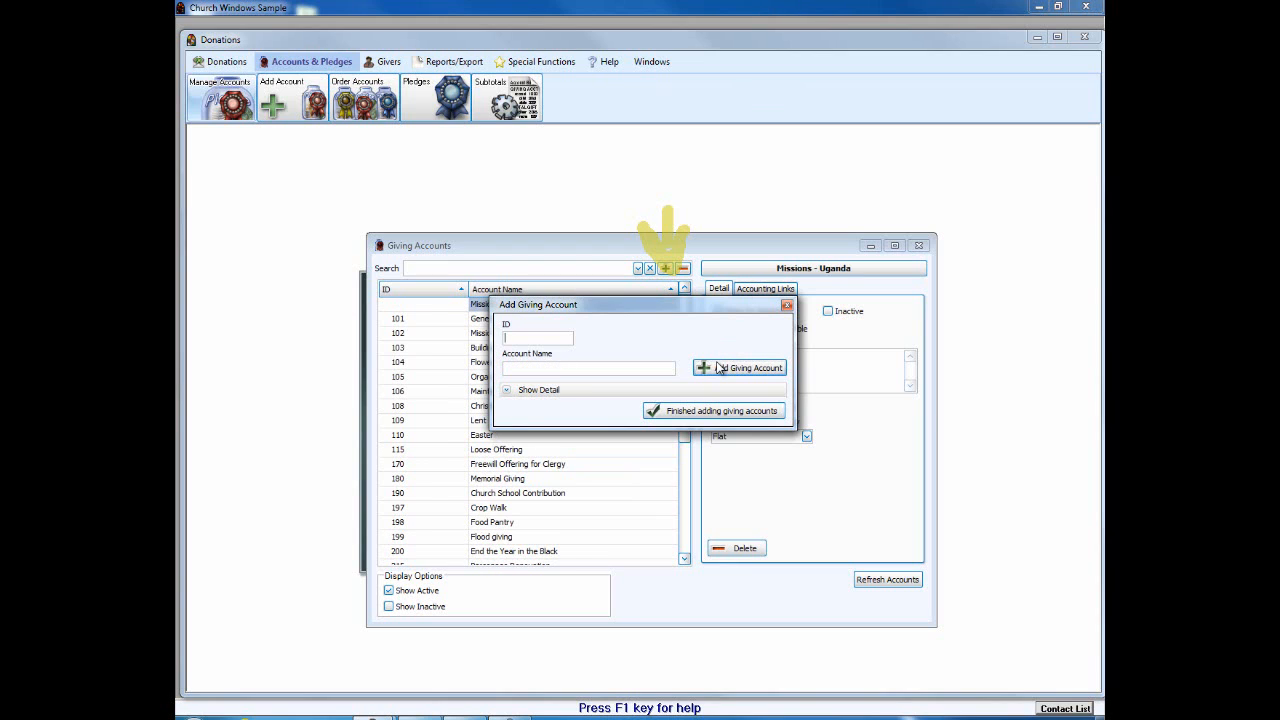
left_click(787, 305)
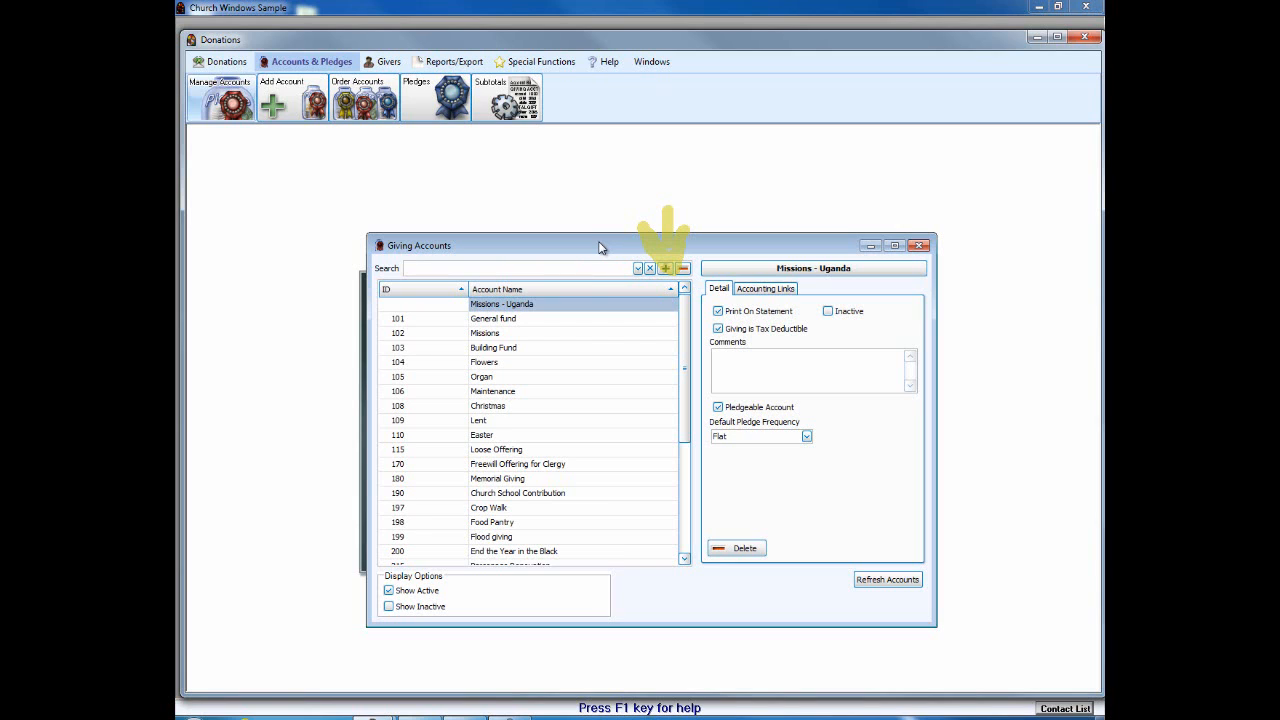
Step: Change Missions - Uganda's ID from the duplicate 110 to 112
left_click(430, 304)
type("110")
left_click(457, 324)
mouse_move(396, 306)
type("2")
left_click(574, 305)
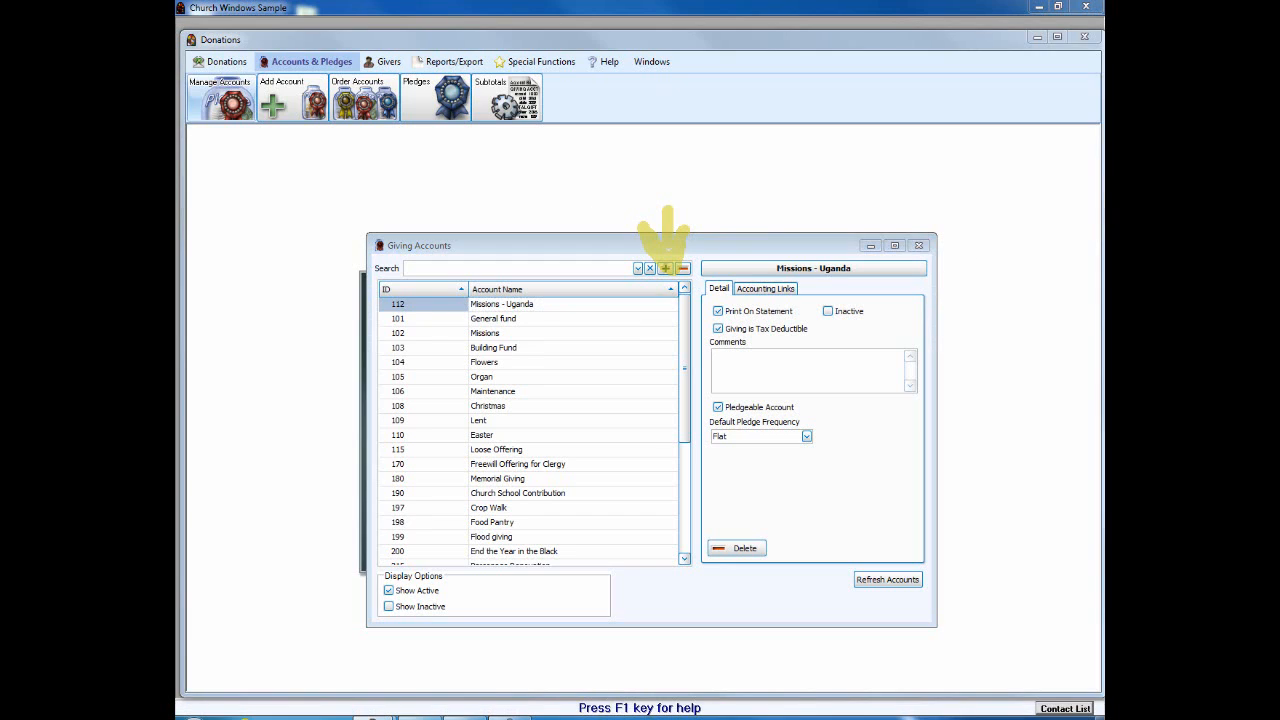
key("Escape")
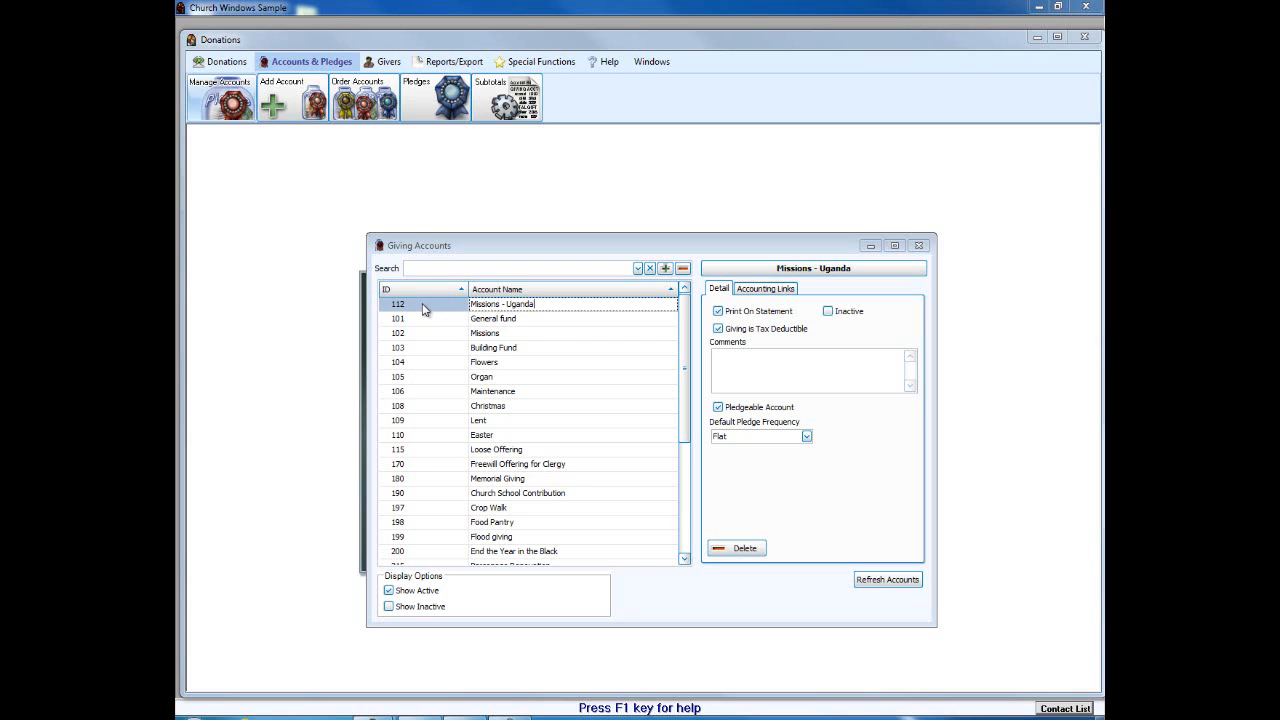
Step: Under Accounting Links, try Petty Cash Account as debit and National City CD Interest Income as credit
left_click(766, 289)
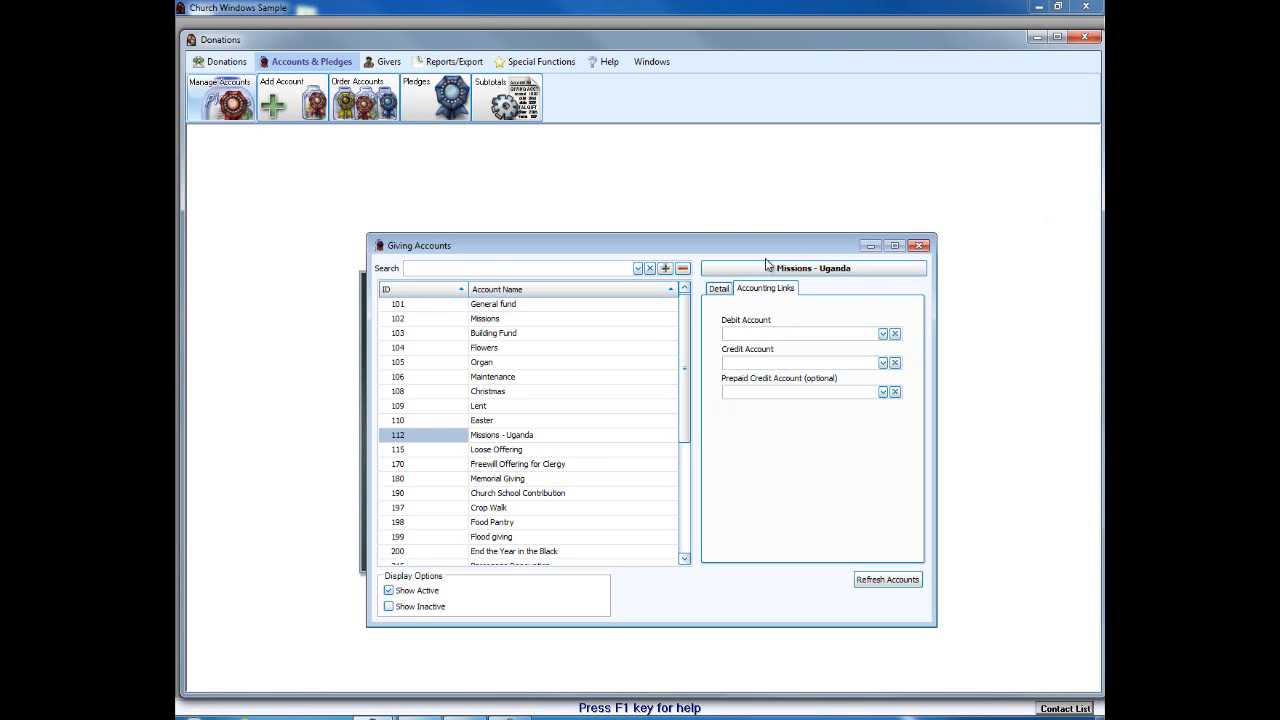
left_click(883, 334)
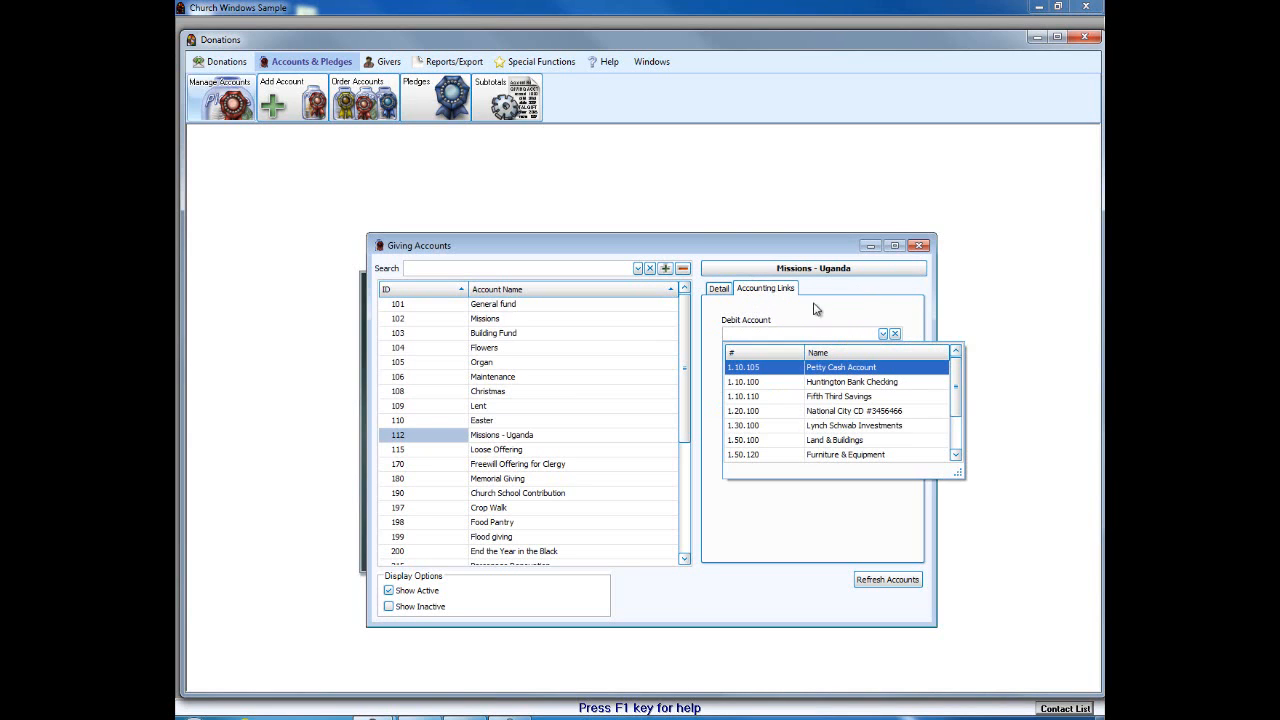
left_click(807, 249)
left_click(882, 361)
left_click(883, 363)
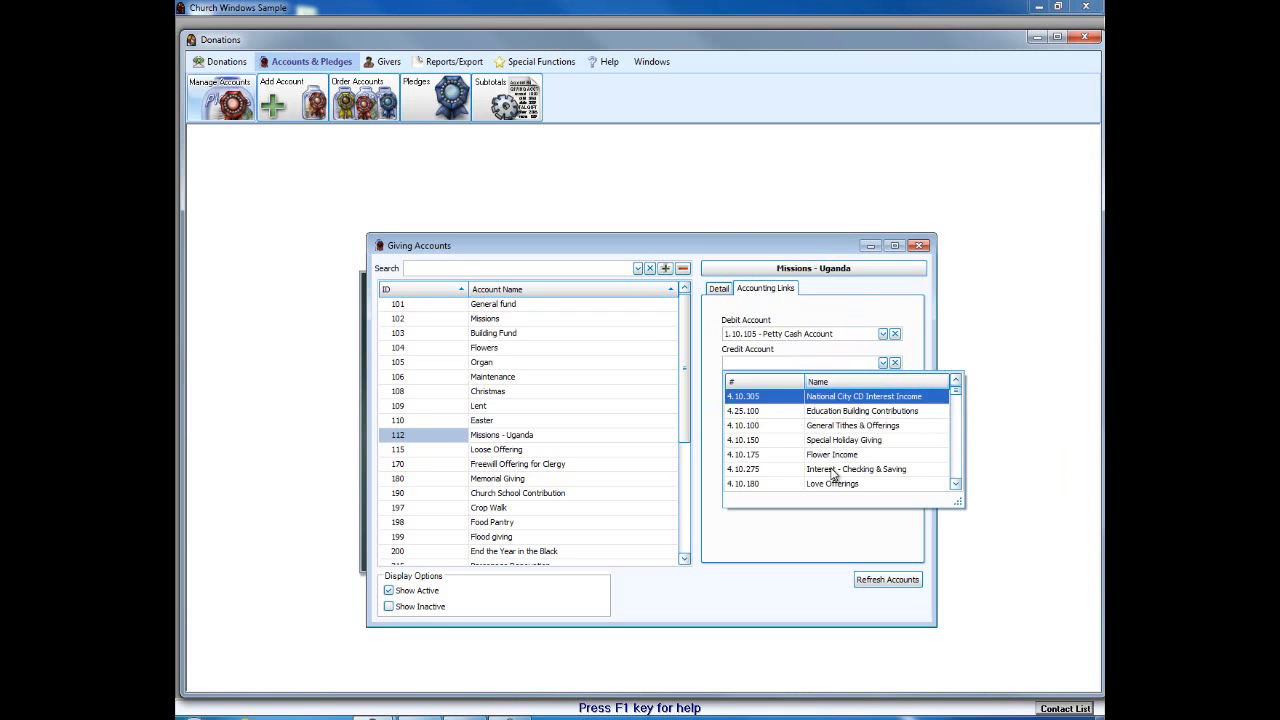
left_click(812, 248)
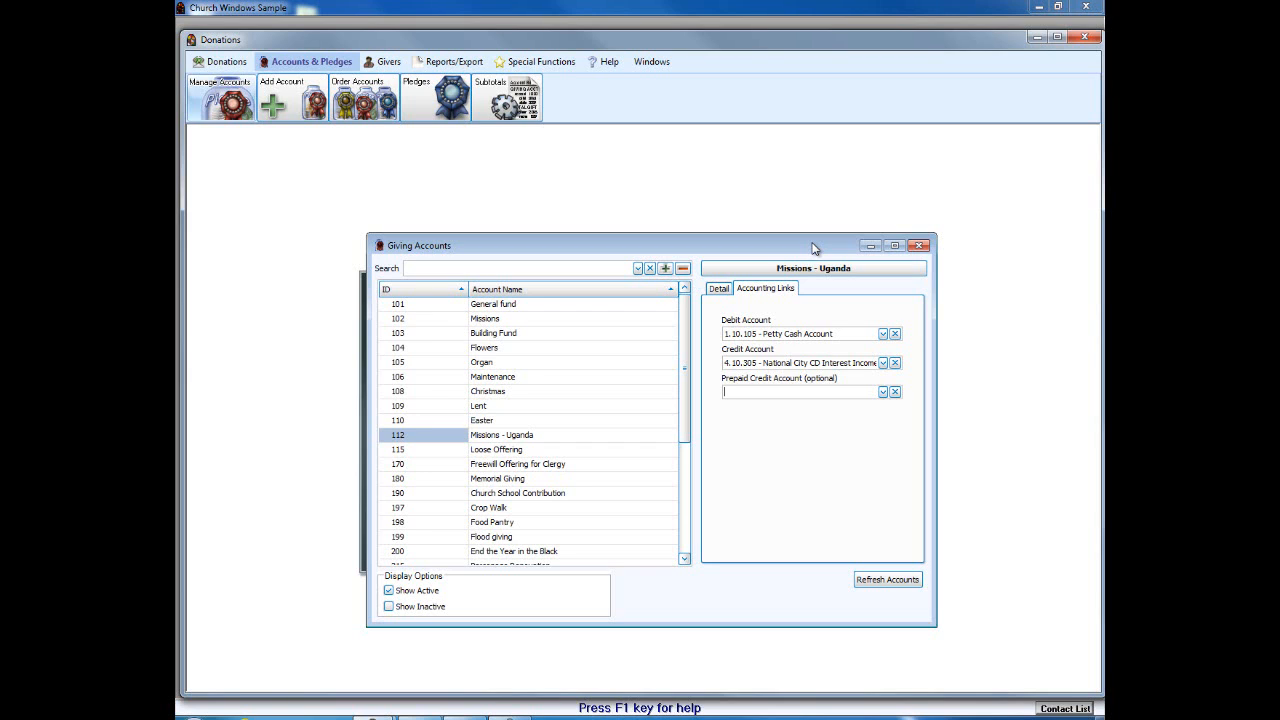
Step: Clear both the debit and credit links, close Giving Accounts, and go to Donations
left_click(895, 333)
left_click(895, 362)
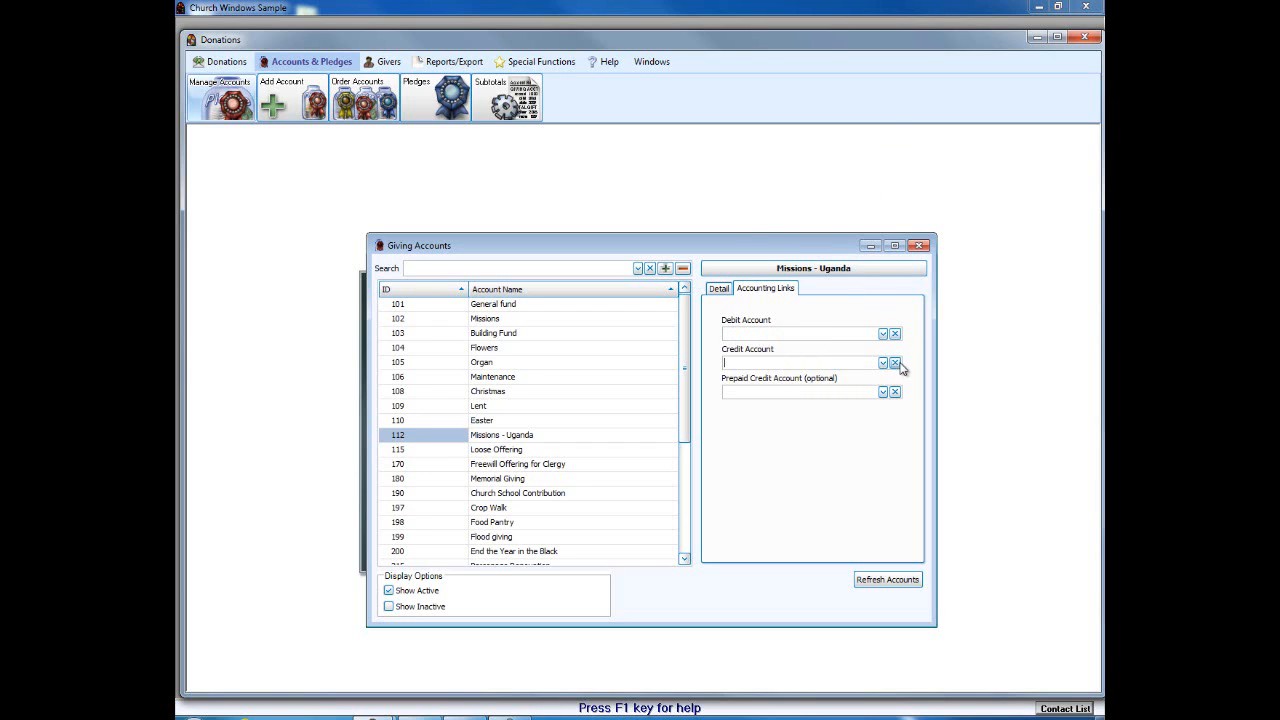
left_click(920, 246)
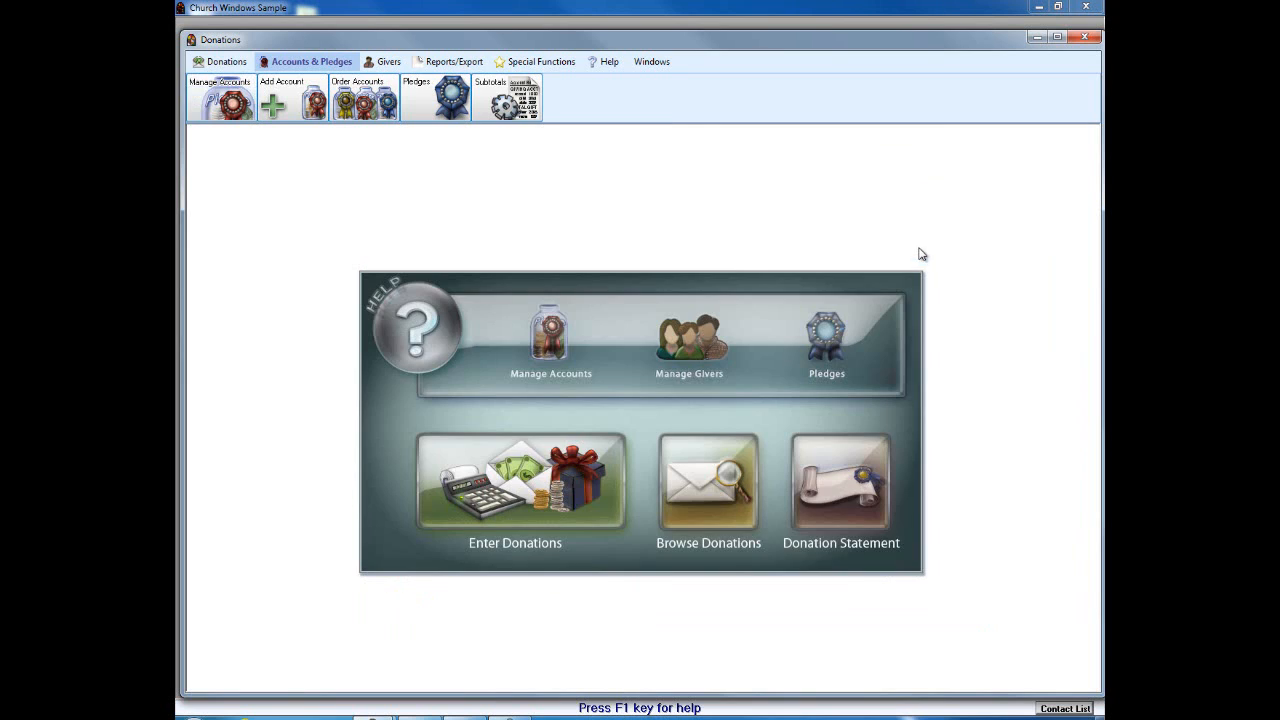
left_click(227, 62)
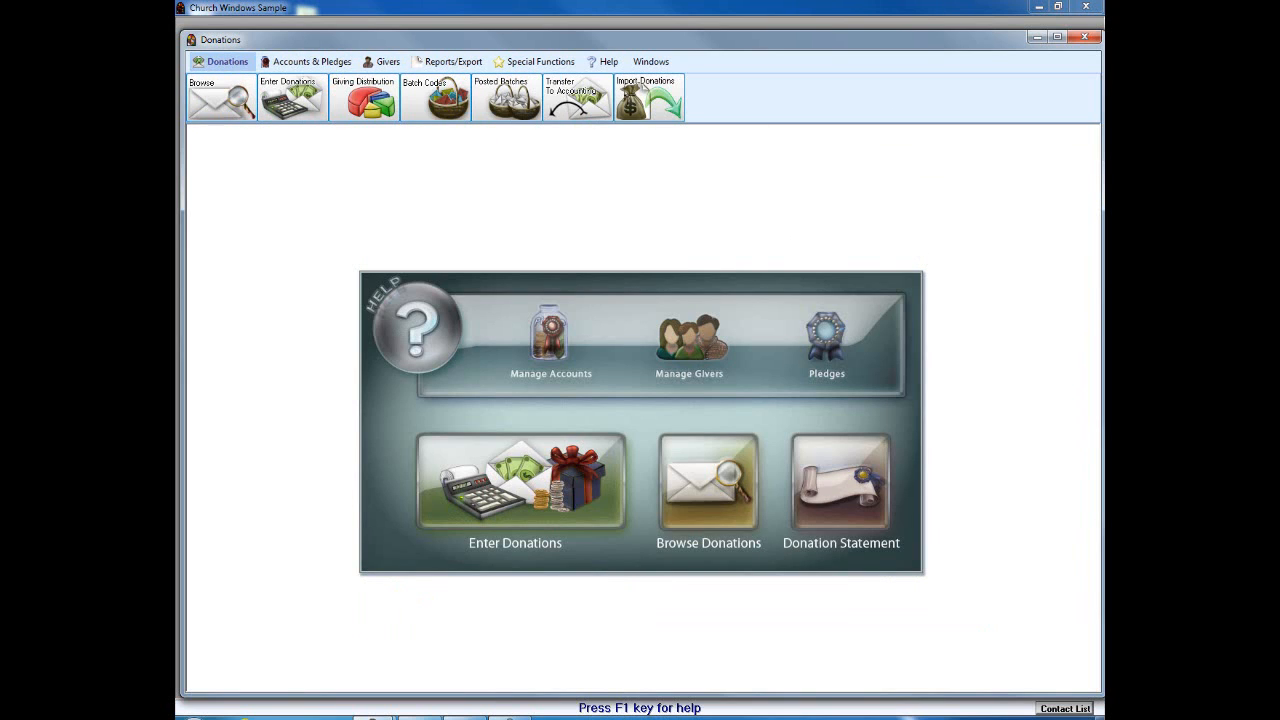
Step: Open Transfer Donations to Accounting at its Default Account Links tab
left_click(641, 84)
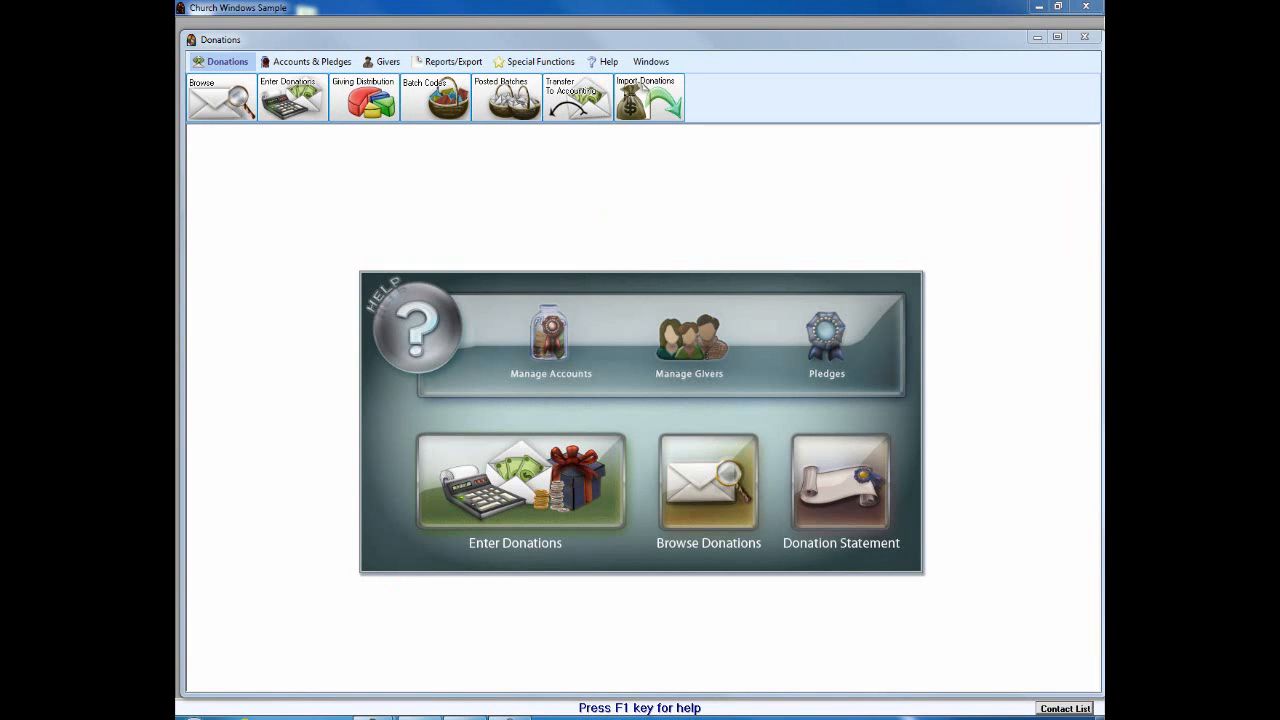
left_click(592, 118)
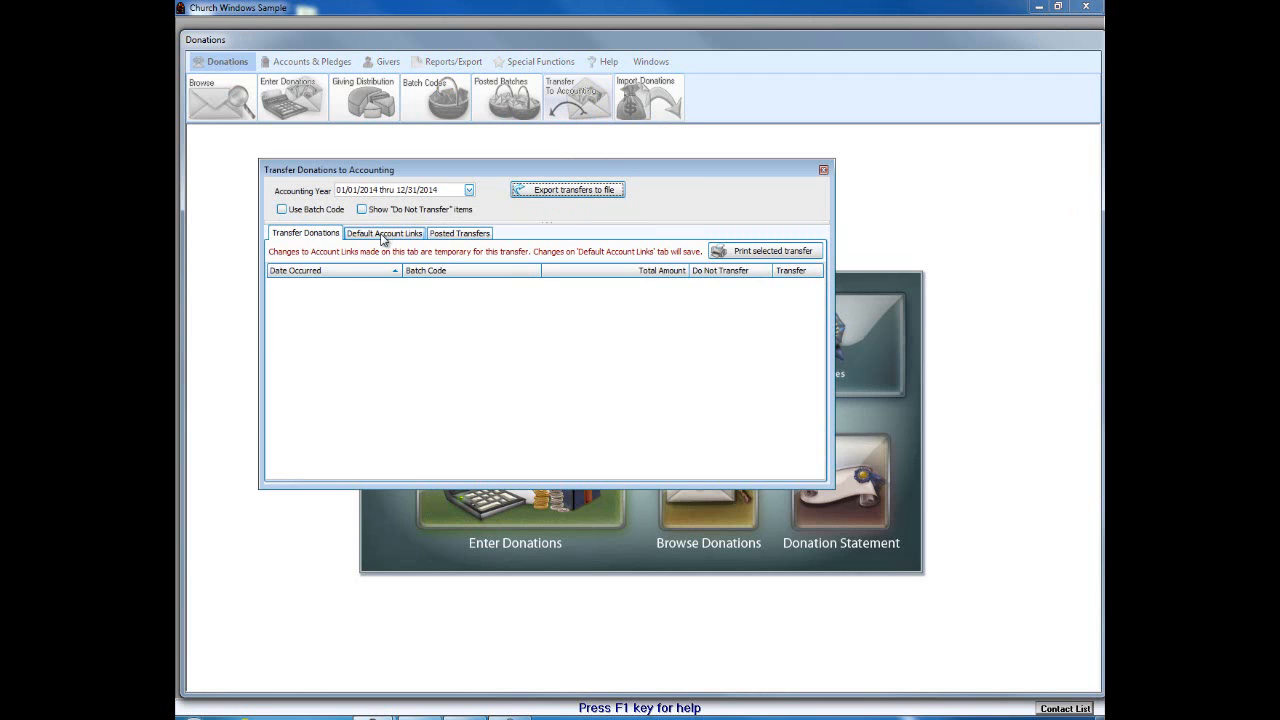
left_click(383, 234)
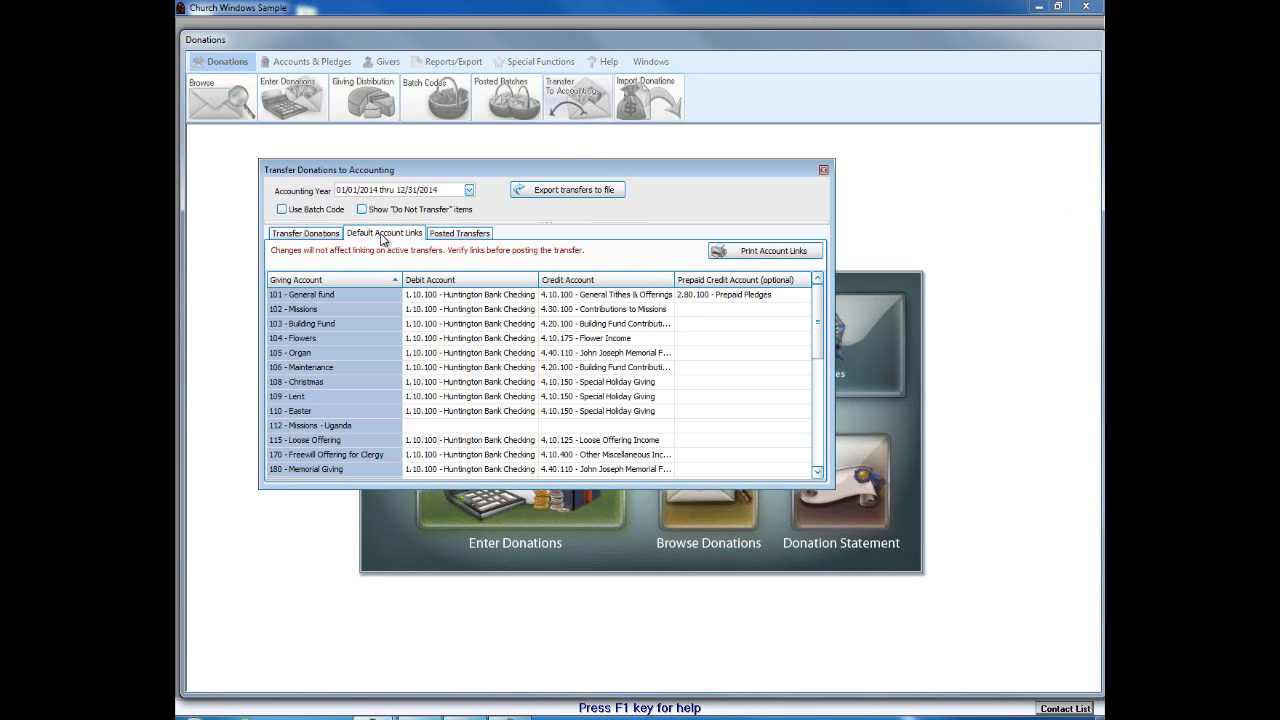
Step: Move and enlarge the transfer dialog to show more account rows, including 112
left_click_drag(711, 210, 808, 307)
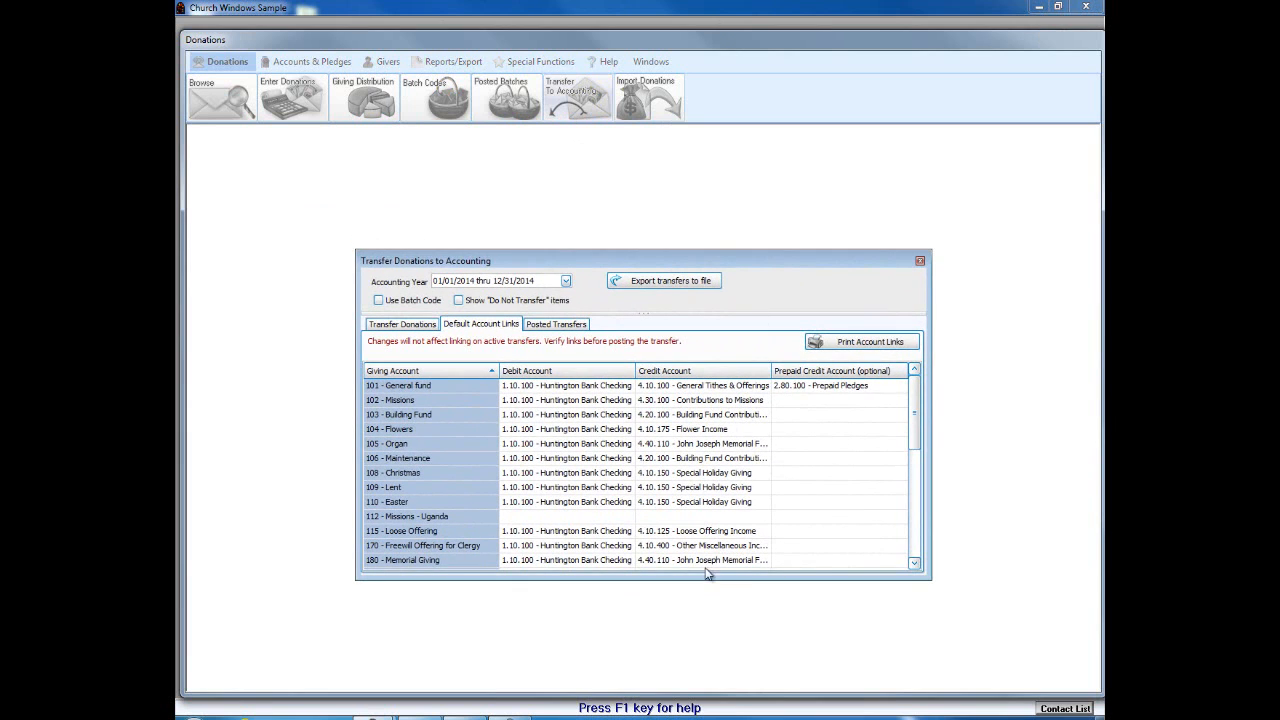
left_click_drag(697, 582, 694, 661)
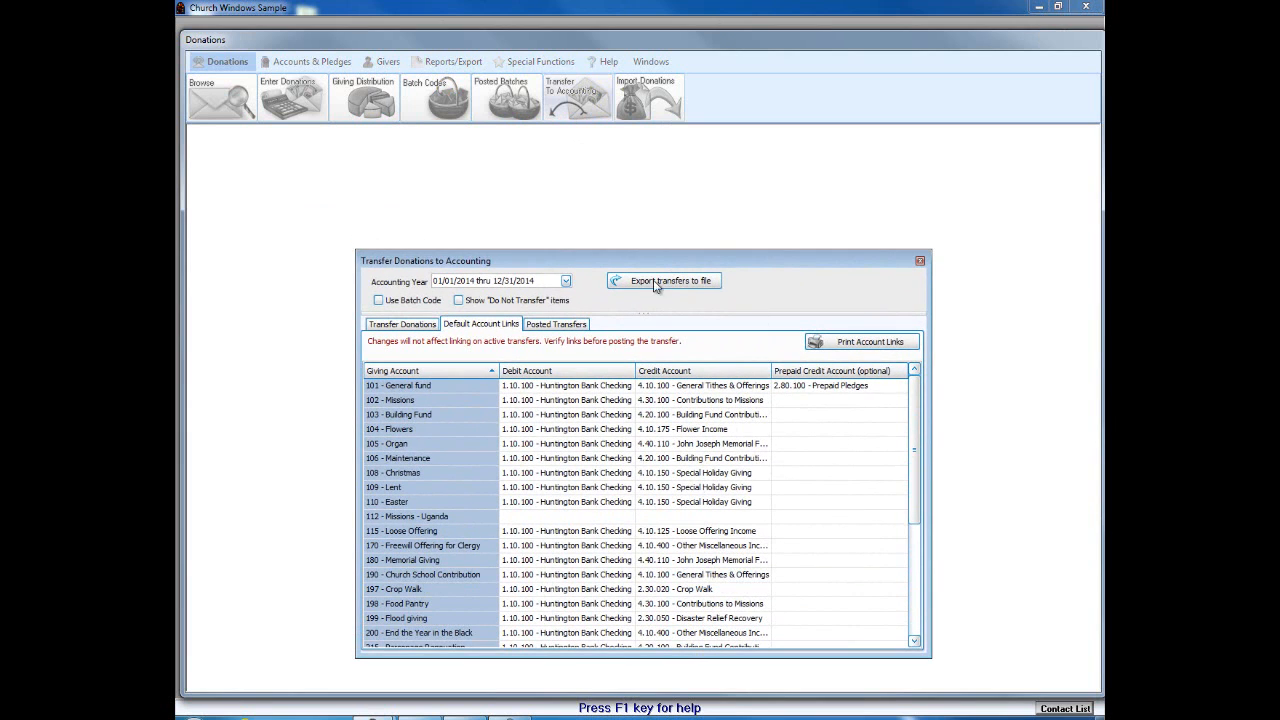
left_click_drag(658, 262, 660, 182)
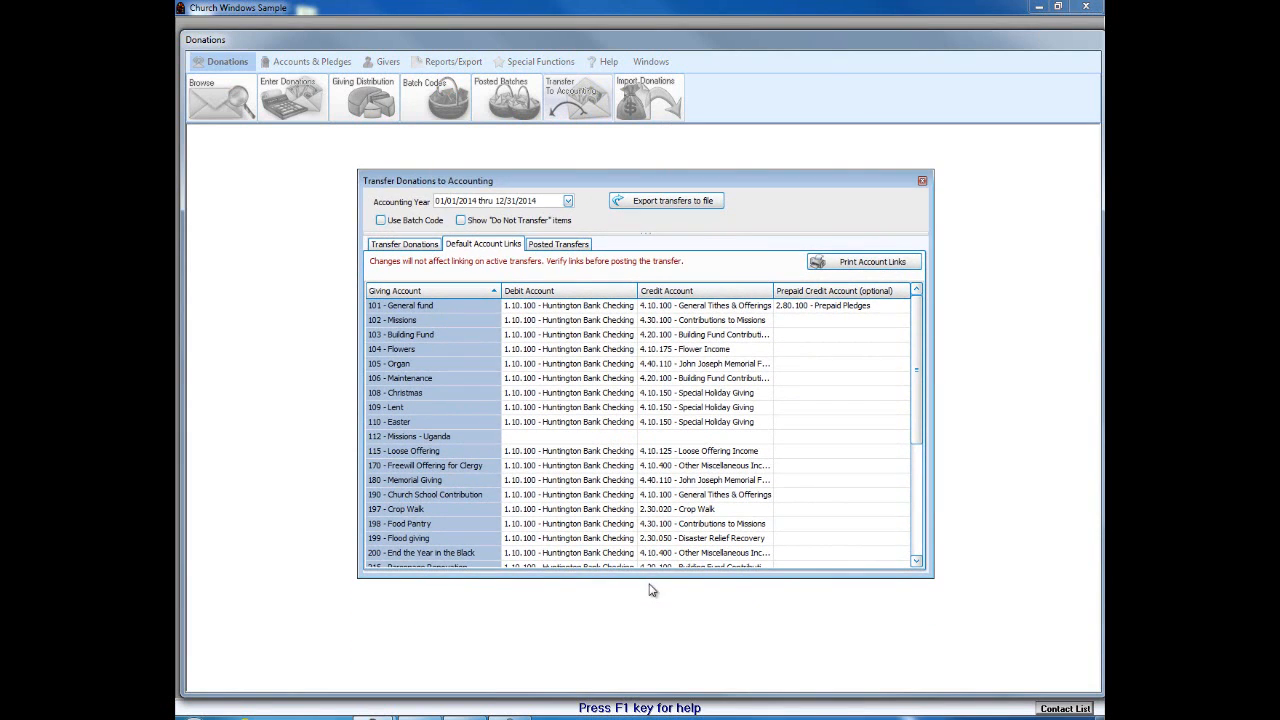
left_click_drag(652, 580, 649, 635)
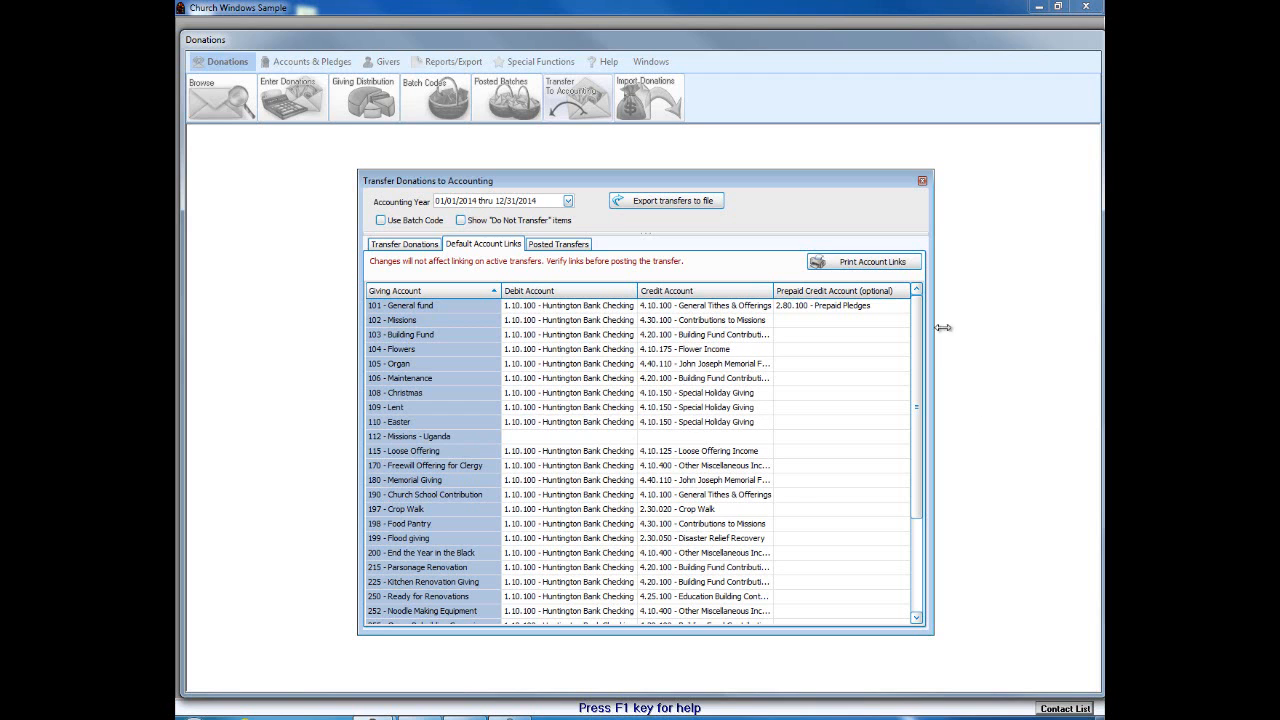
left_click_drag(918, 341, 929, 300)
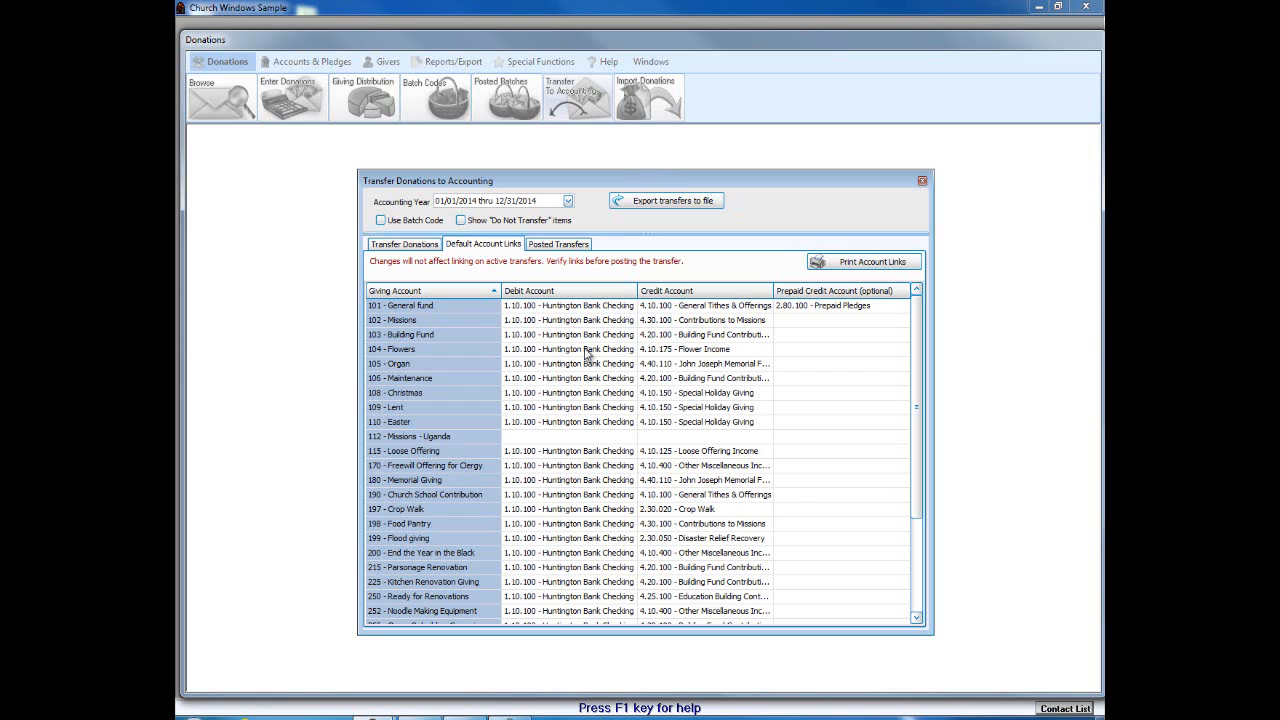
Step: Link row 112 to debit 1.10.100 Huntington Bank Checking and credit 4.30.100 Contributions to Missions
left_click(564, 437)
left_click(619, 437)
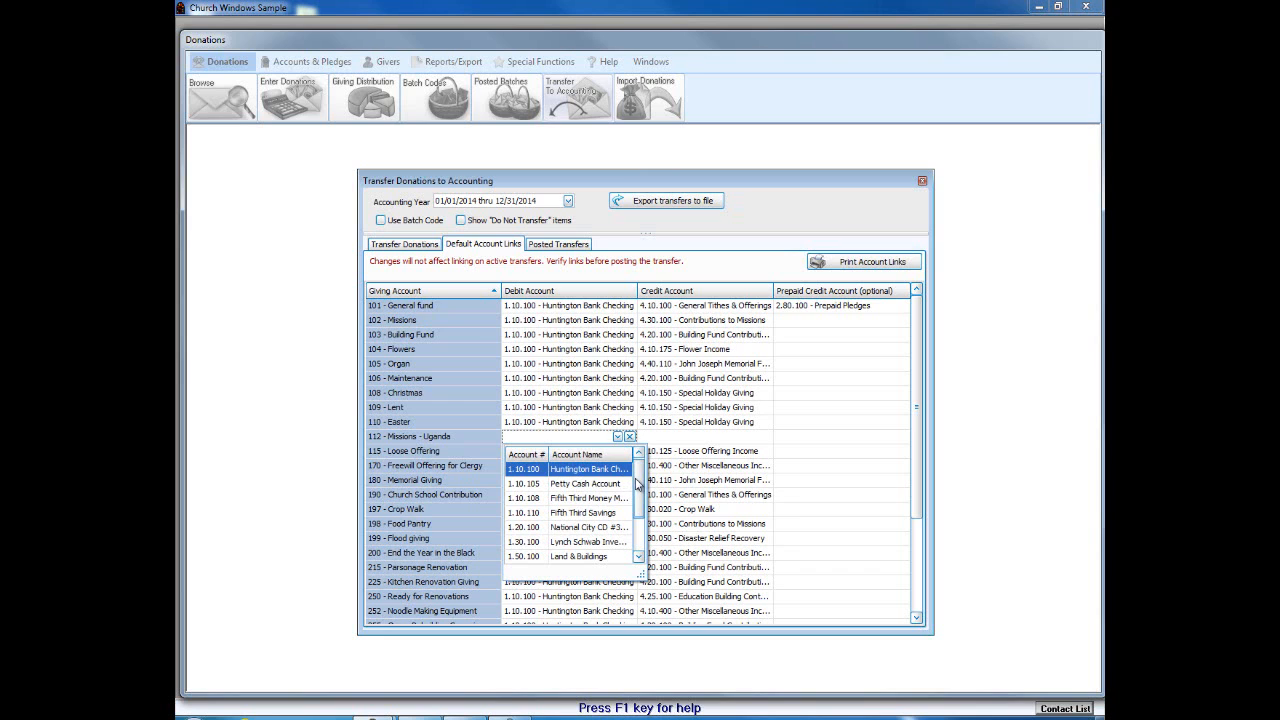
left_click(596, 469)
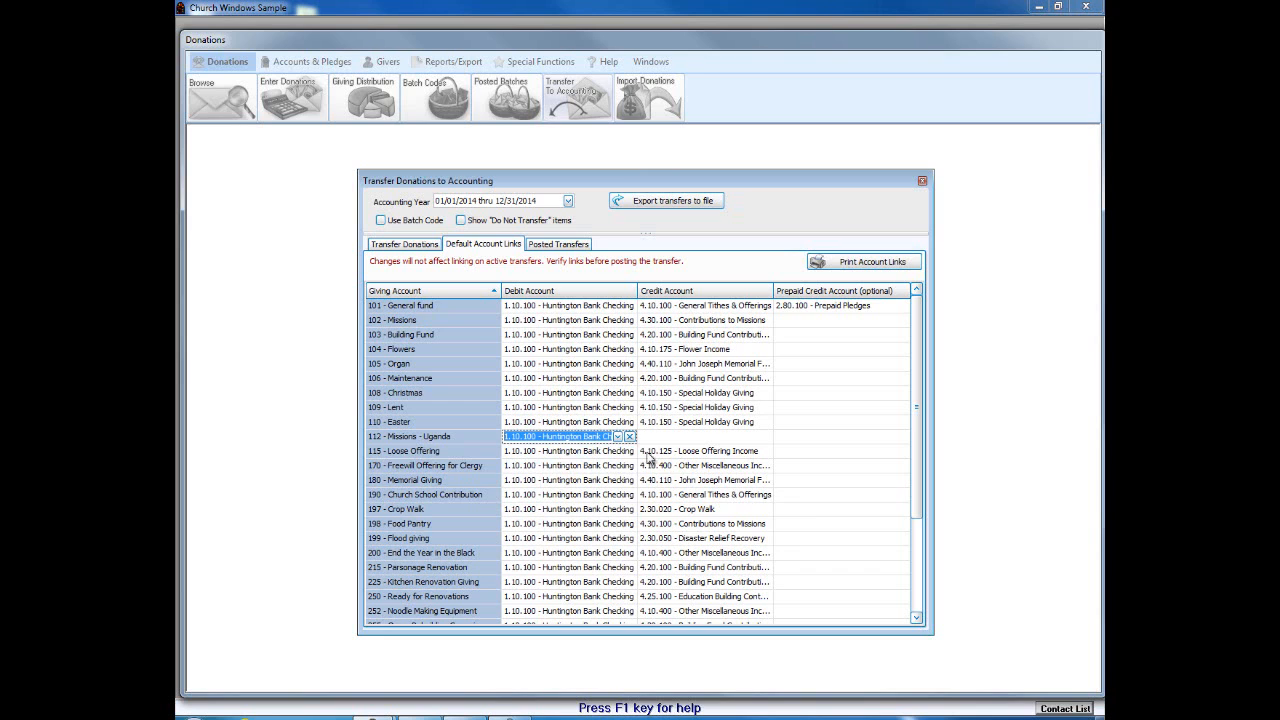
left_click(686, 442)
left_click(753, 437)
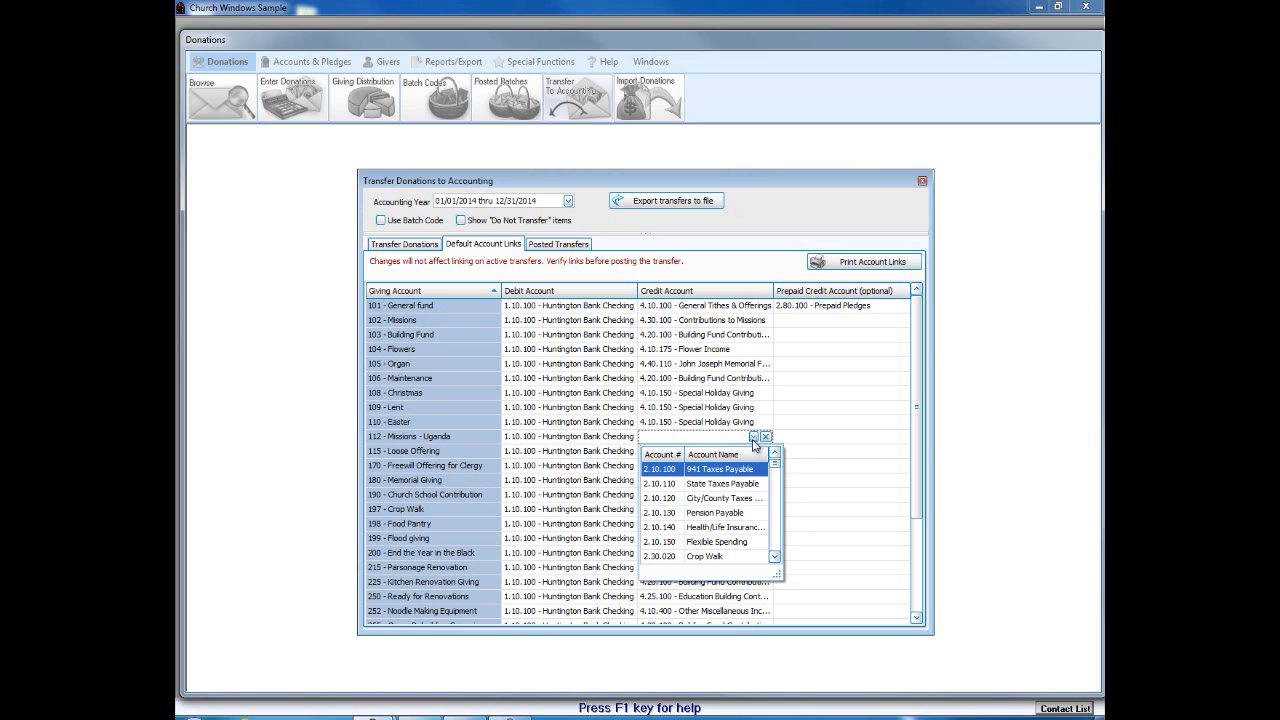
type("mi")
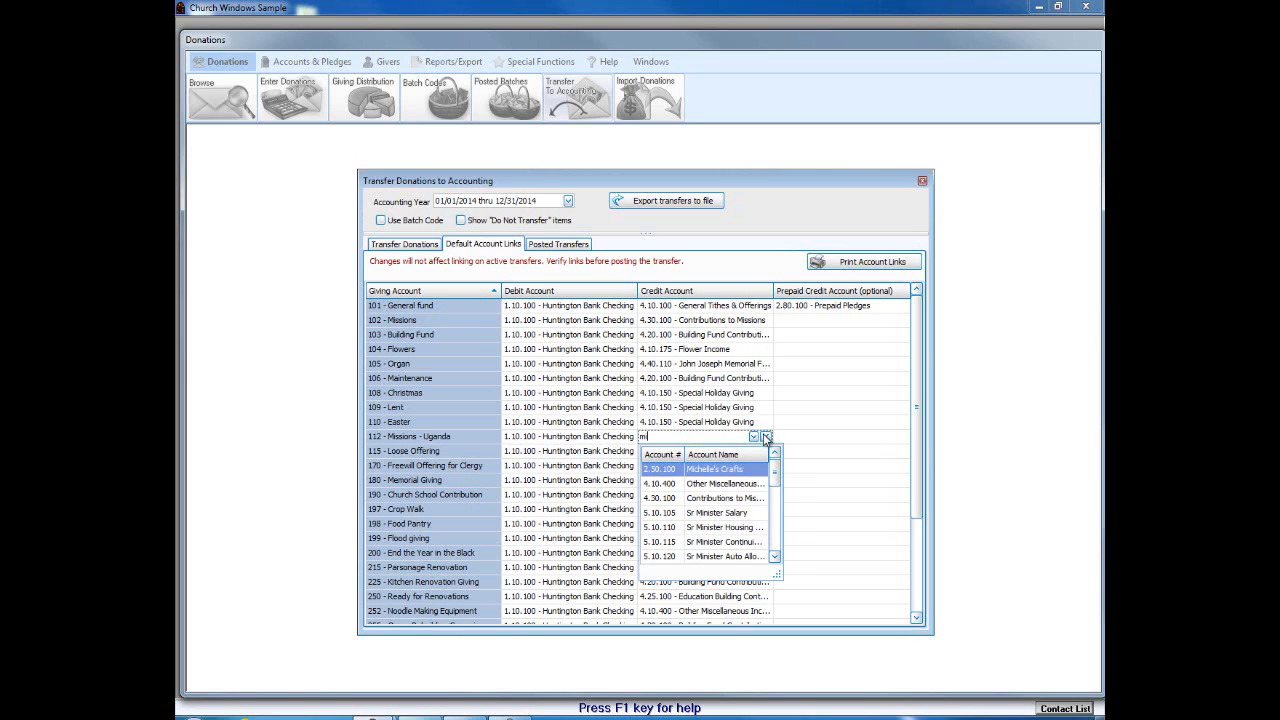
type("ss")
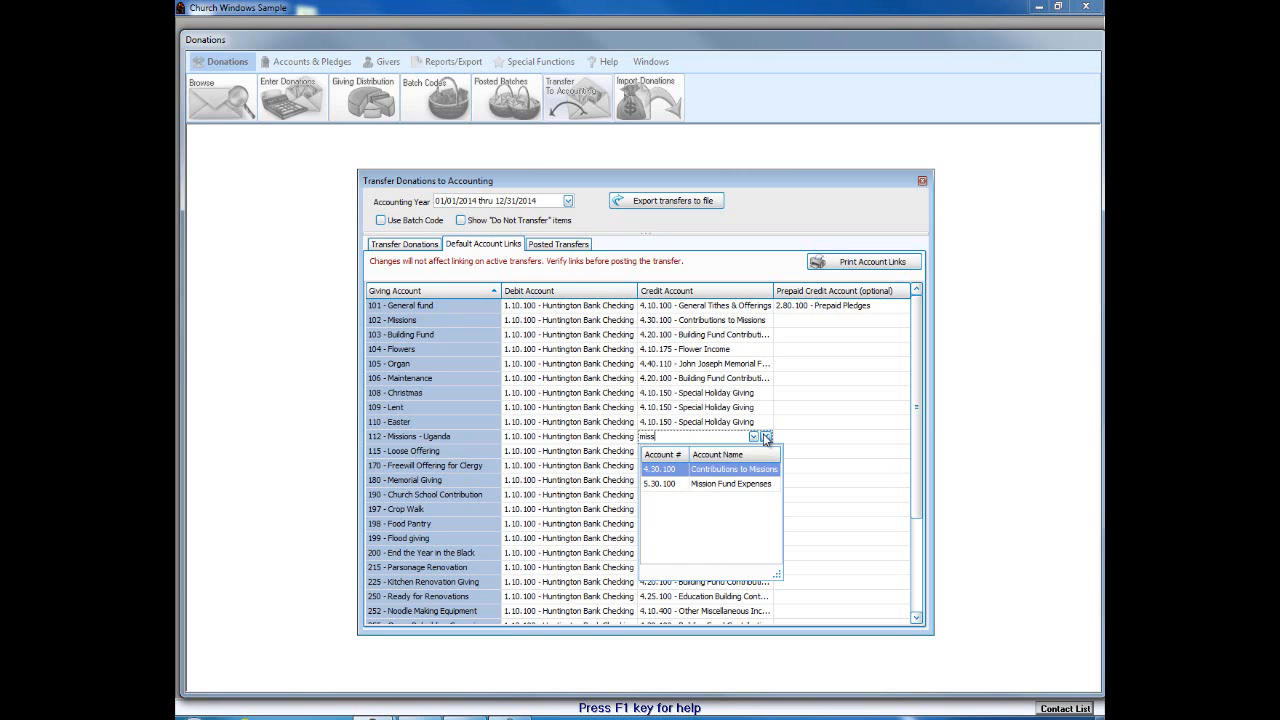
left_click(726, 471)
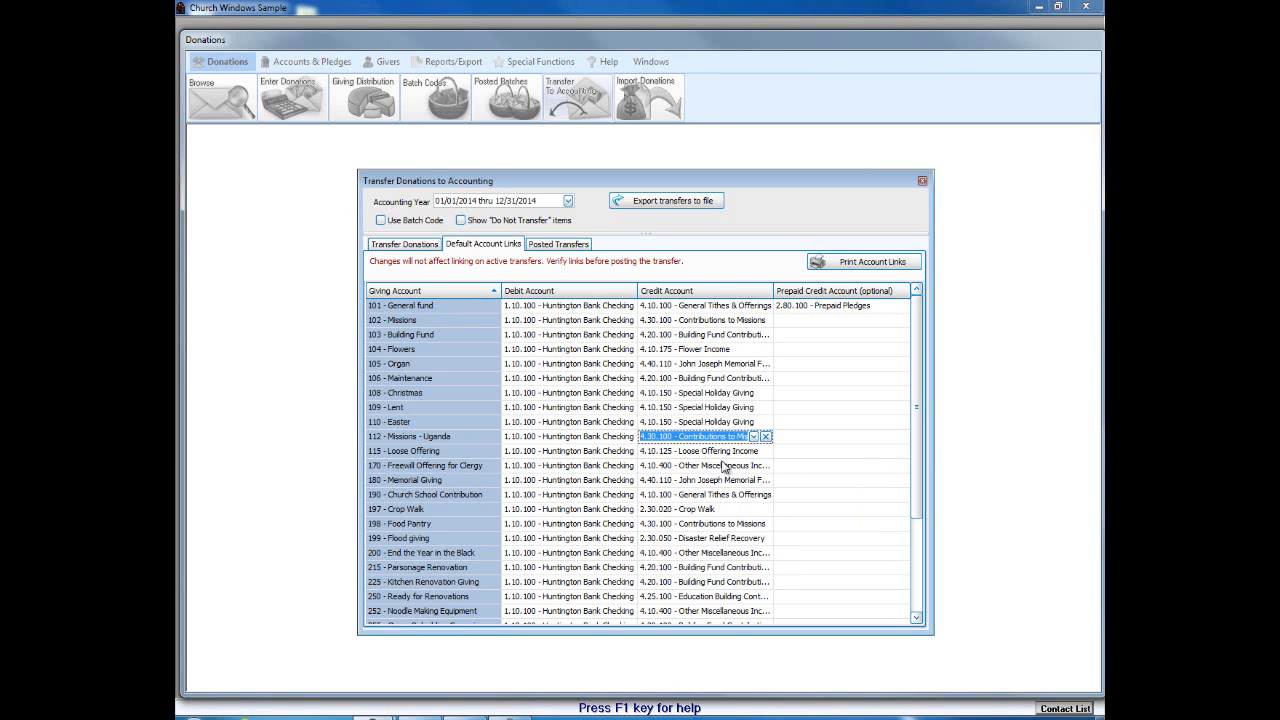
left_click(746, 392)
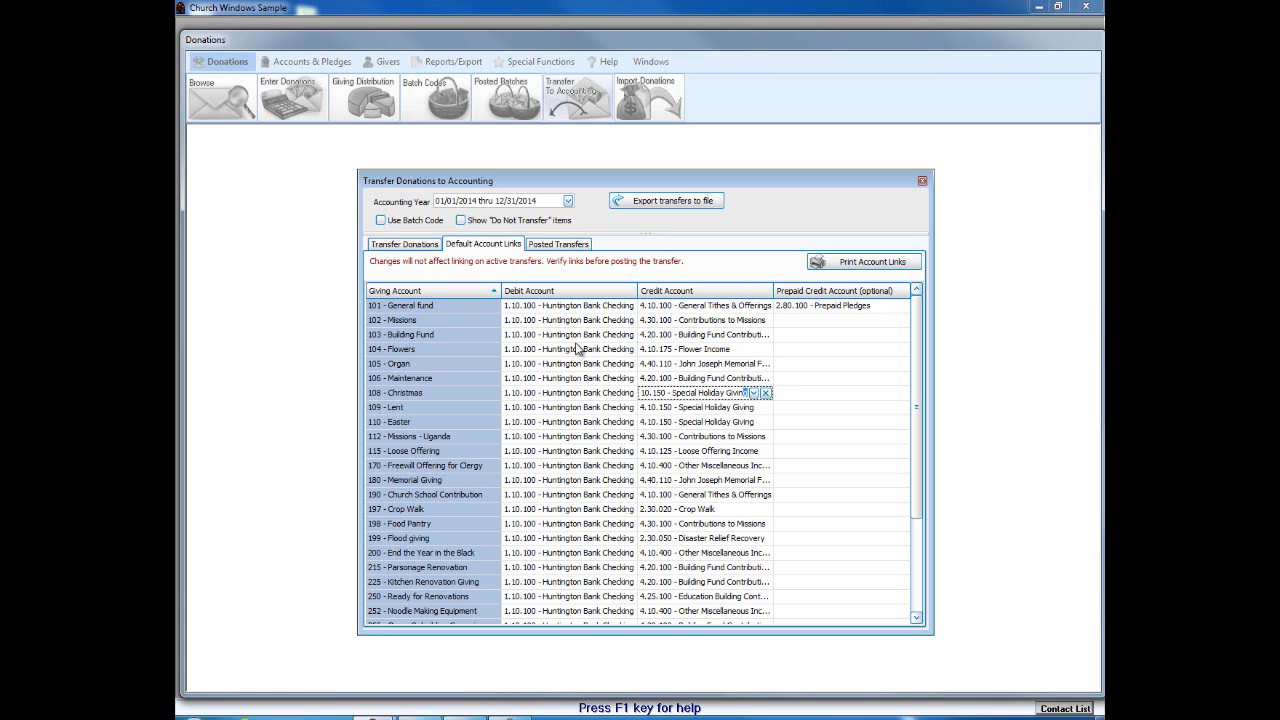
Step: Close the Transfer Donations to Accounting dialog to return to the Donations home panel
left_click(922, 184)
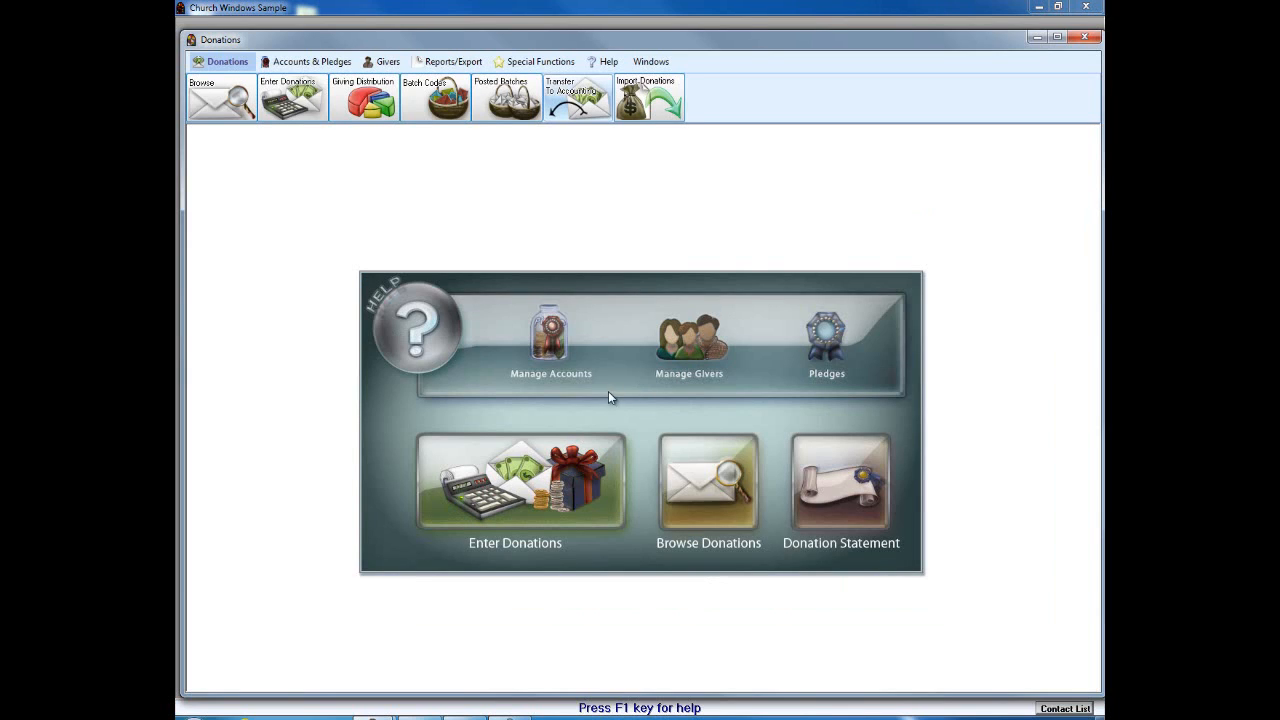
Step: Open Manage Accounts and view the Christmas, Missions - Uganda and Organ account details
left_click(560, 360)
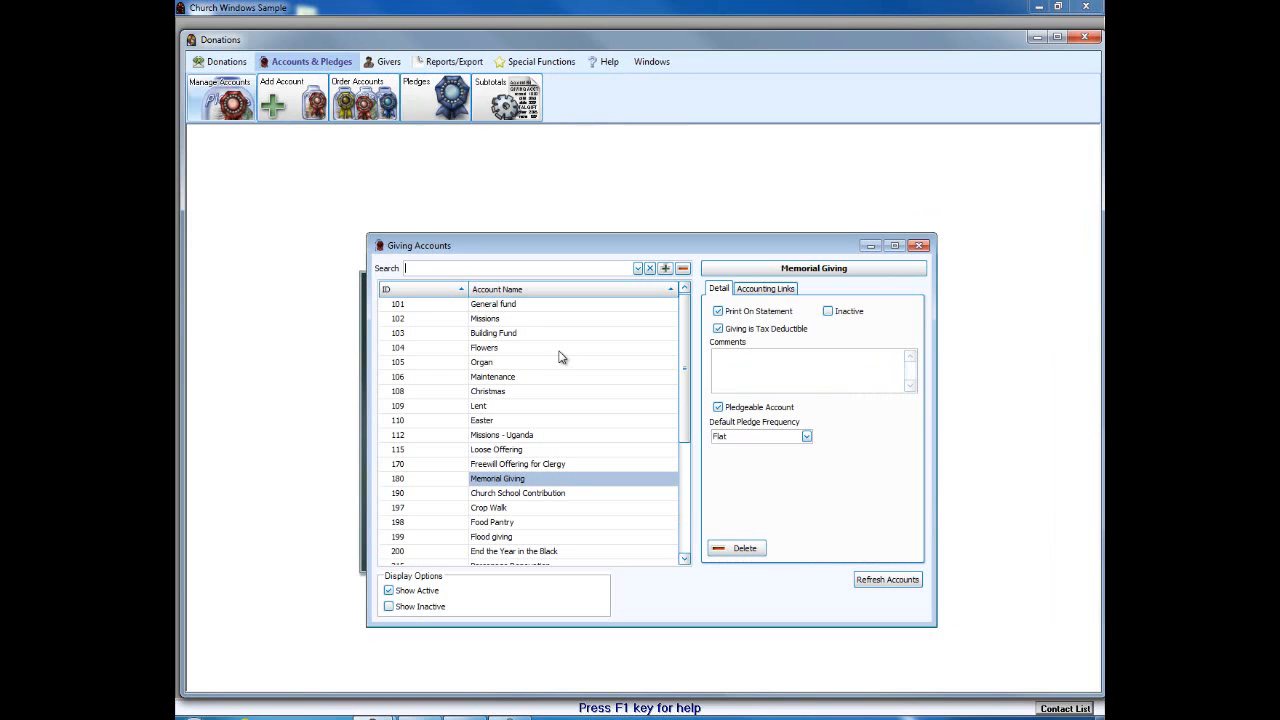
left_click(490, 391)
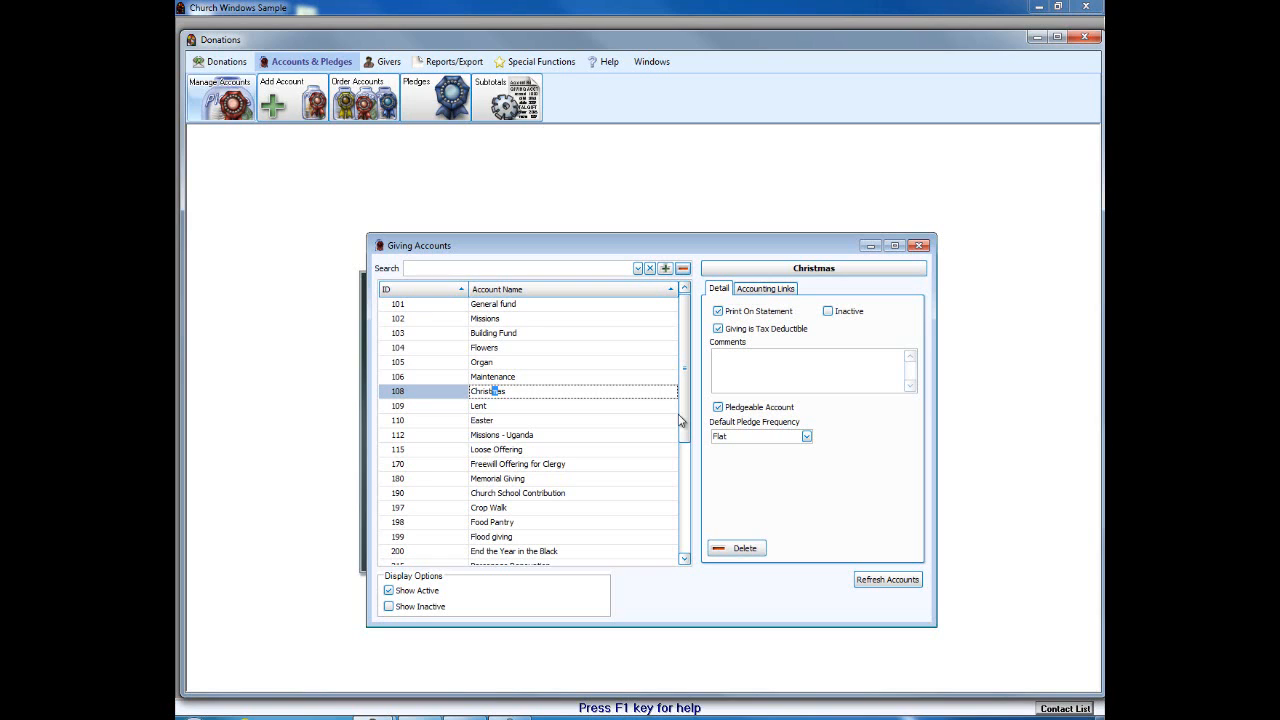
left_click(502, 435)
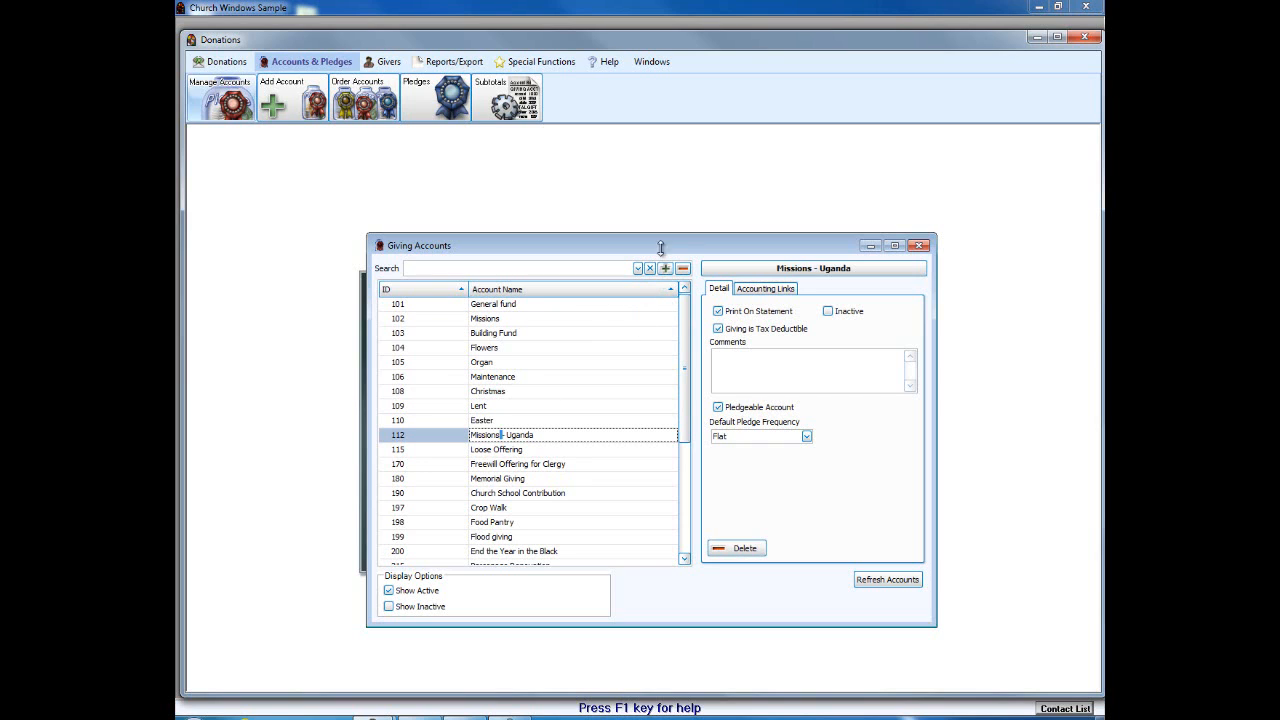
left_click_drag(655, 243, 644, 243)
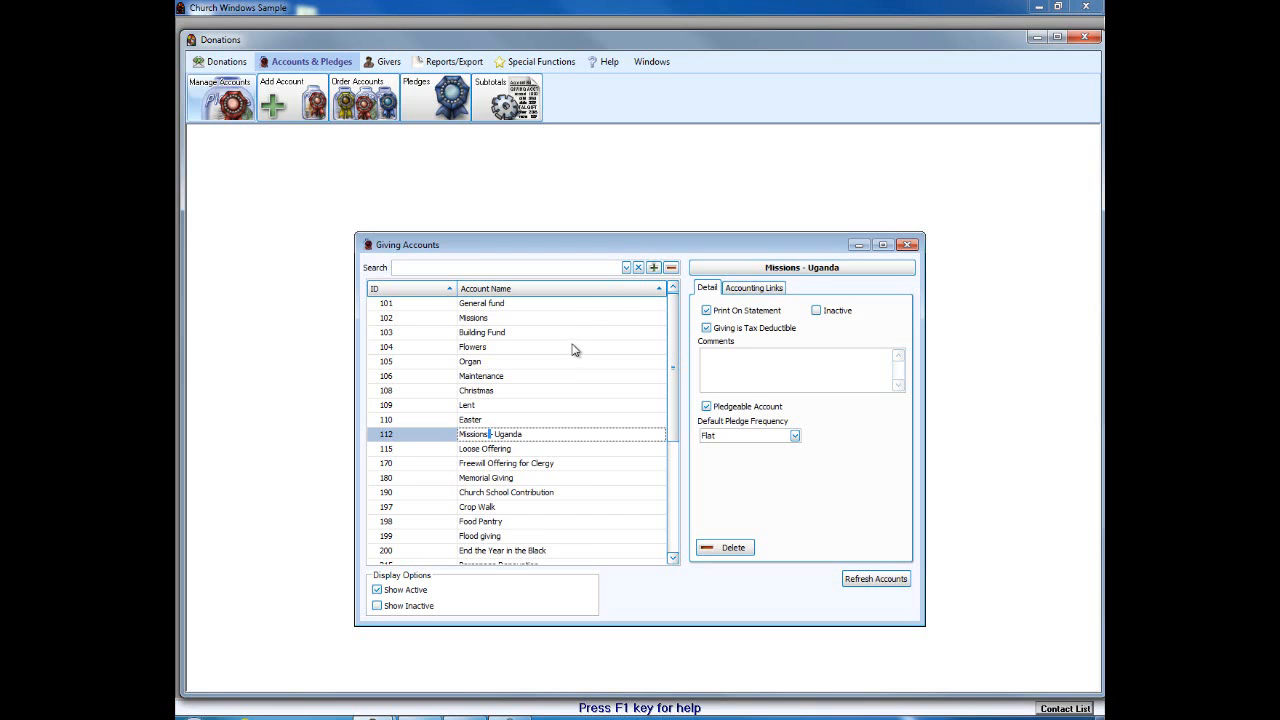
left_click(515, 361)
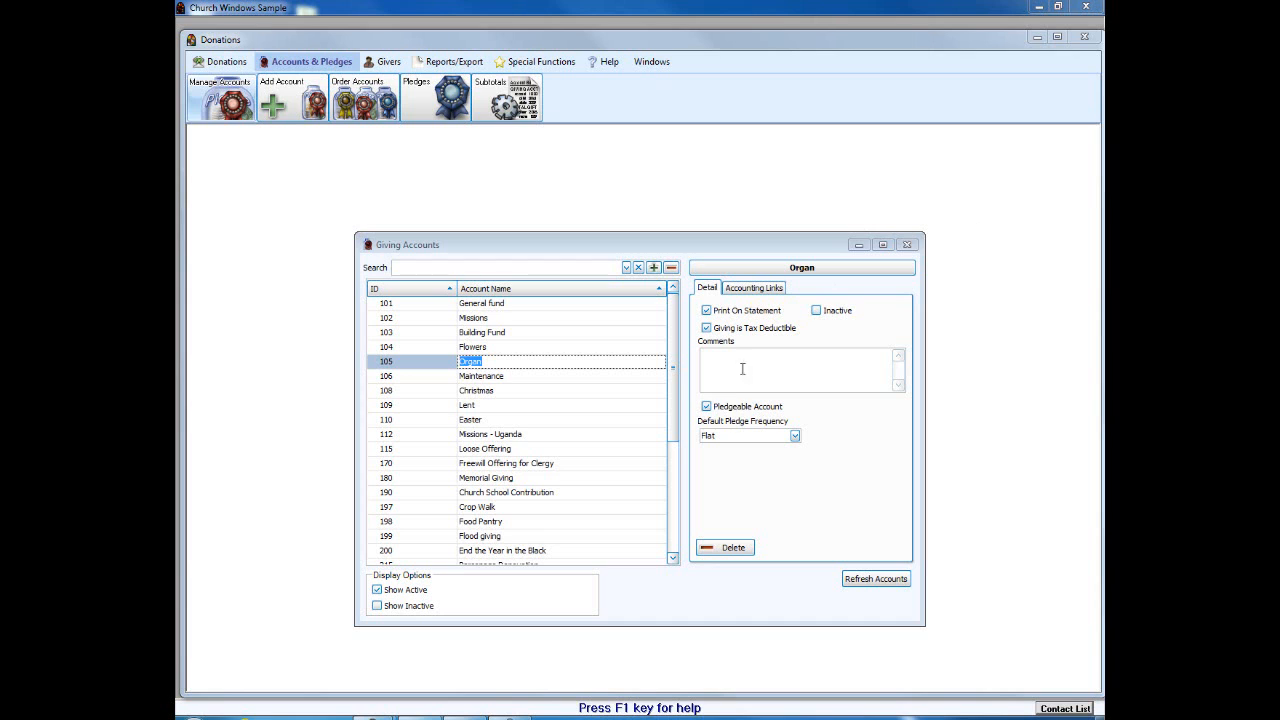
Step: Scroll down to the Hand Bells account and mark it Inactive
mouse_move(674, 390)
left_mouse_down()
mouse_move(675, 423)
mouse_move(683, 389)
left_mouse_up()
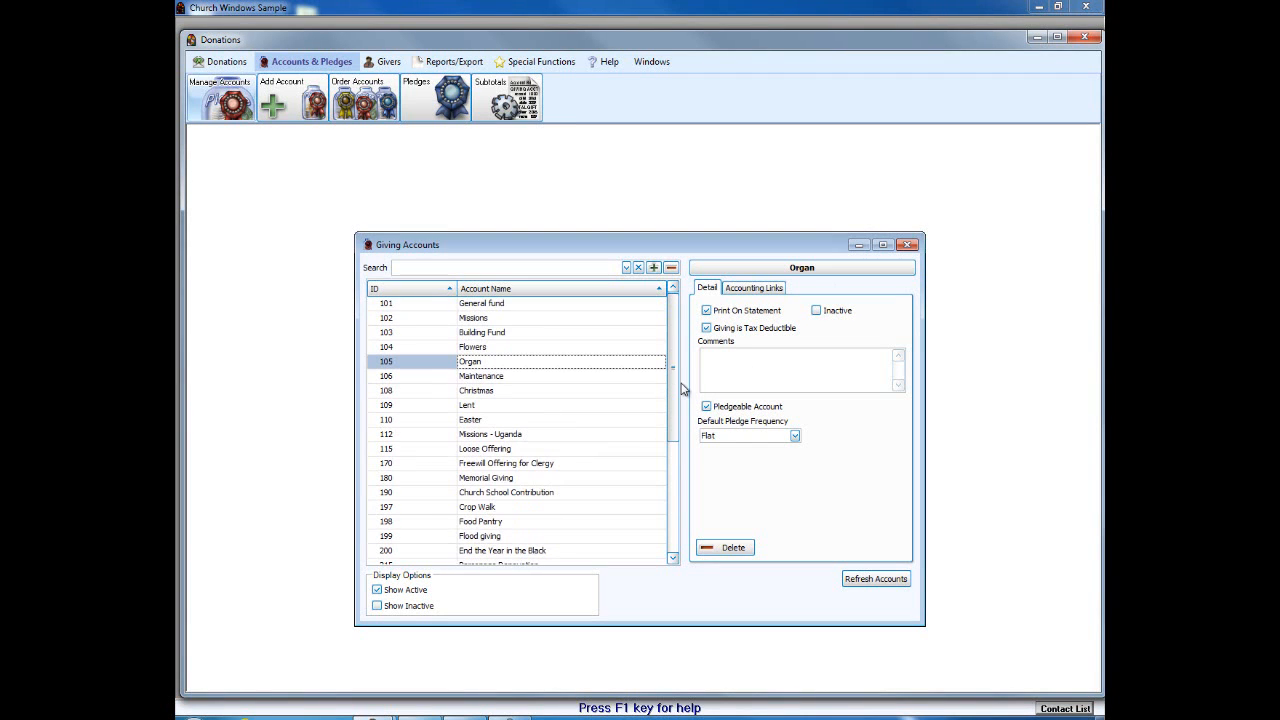
left_click_drag(683, 389, 690, 458)
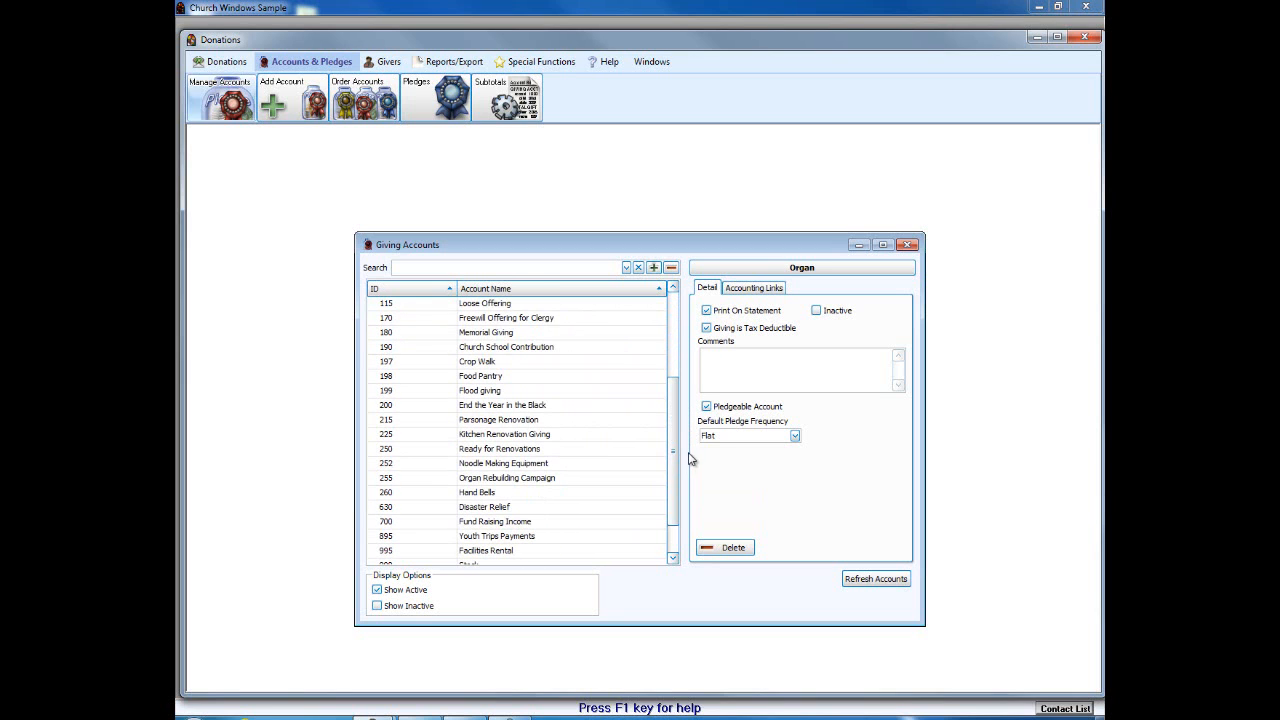
left_click(505, 493)
left_click(855, 314)
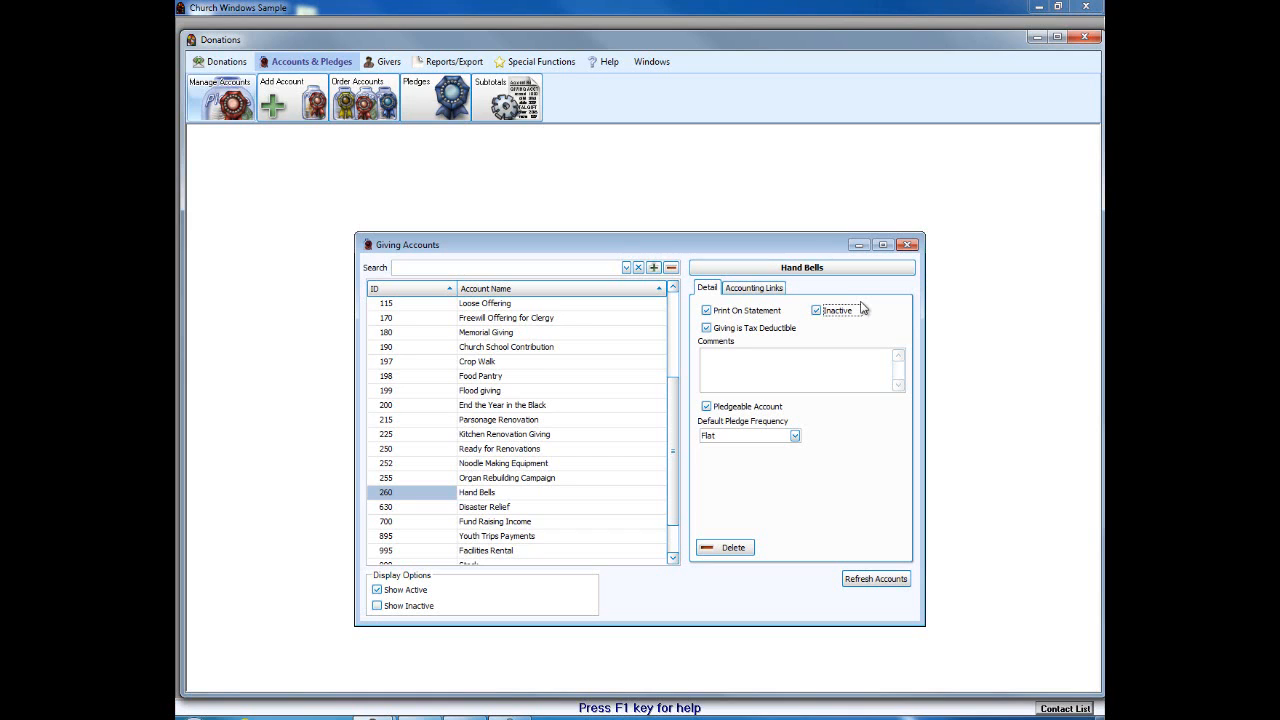
Step: Try a long ID on Missions - Uganda, then restore its ID to 112
left_click(409, 304)
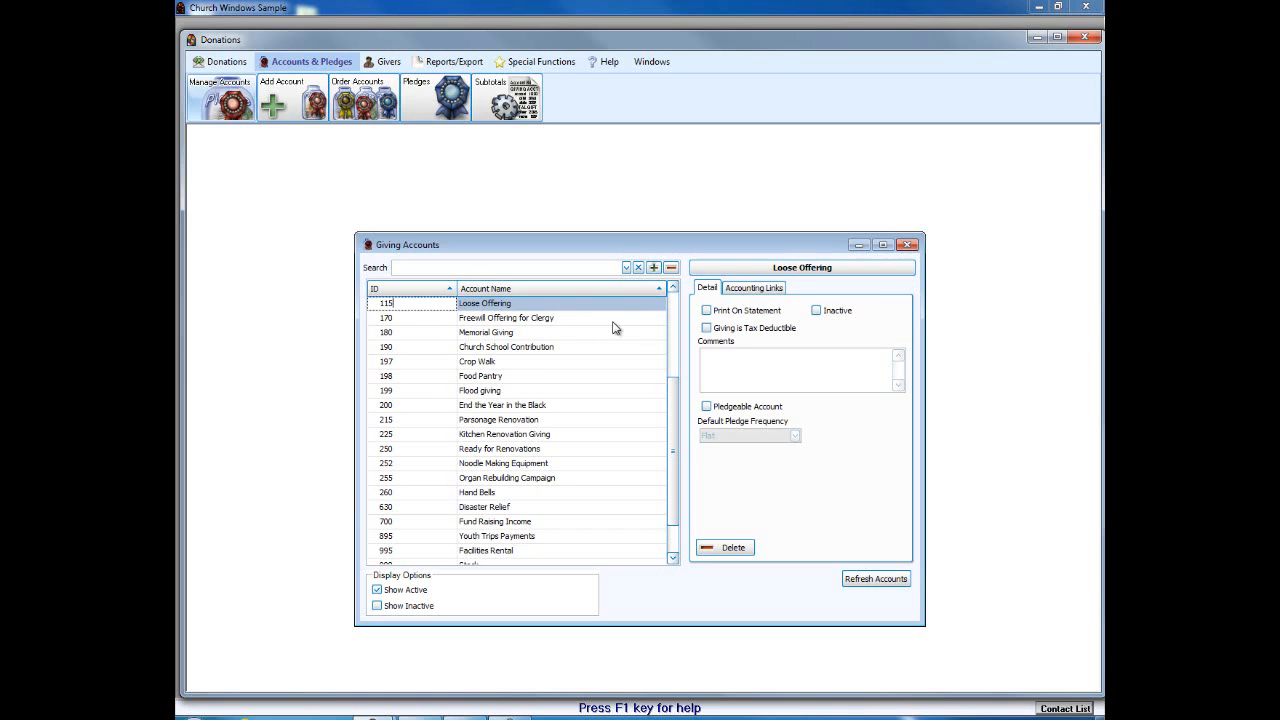
left_click_drag(671, 404, 672, 322)
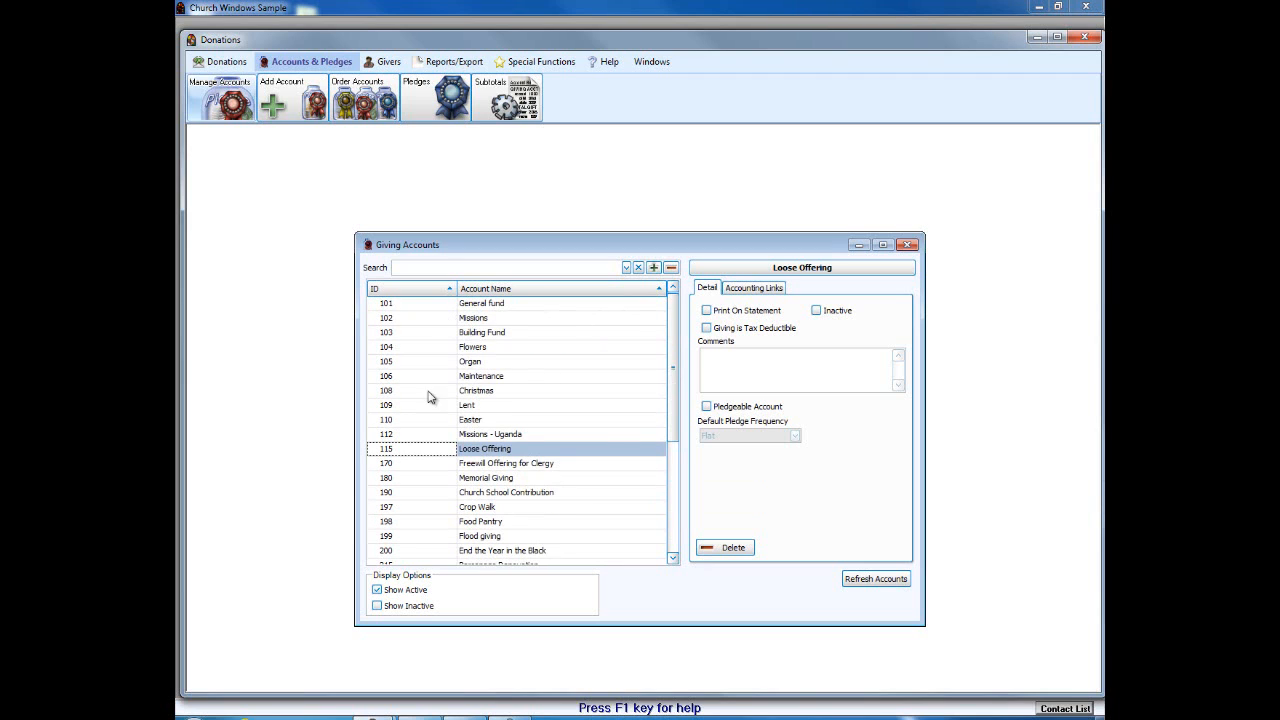
left_click(415, 432)
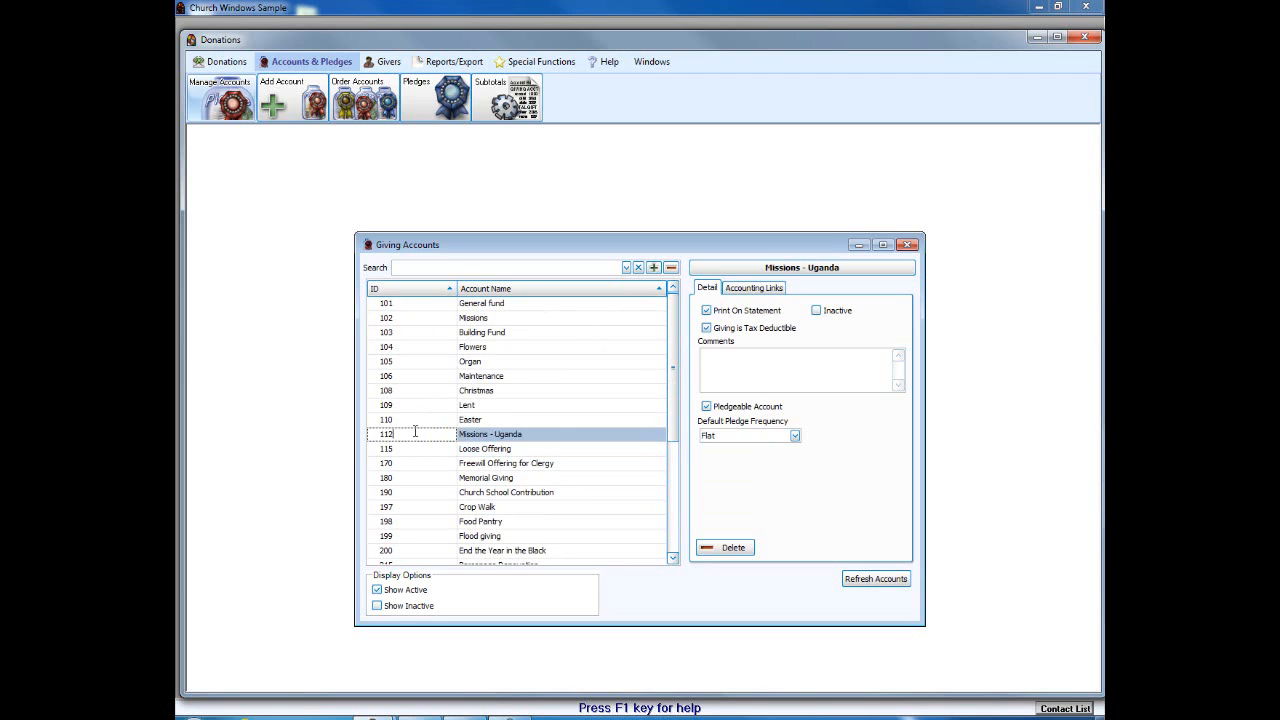
type("12345678923")
left_click(437, 434)
key("BackSpace")
key("BackSpace")
key("BackSpace")
key("BackSpace")
key("BackSpace")
key("BackSpace")
key("BackSpace")
key("BackSpace")
key("BackSpace")
key("BackSpace")
type("12")
left_click(460, 419)
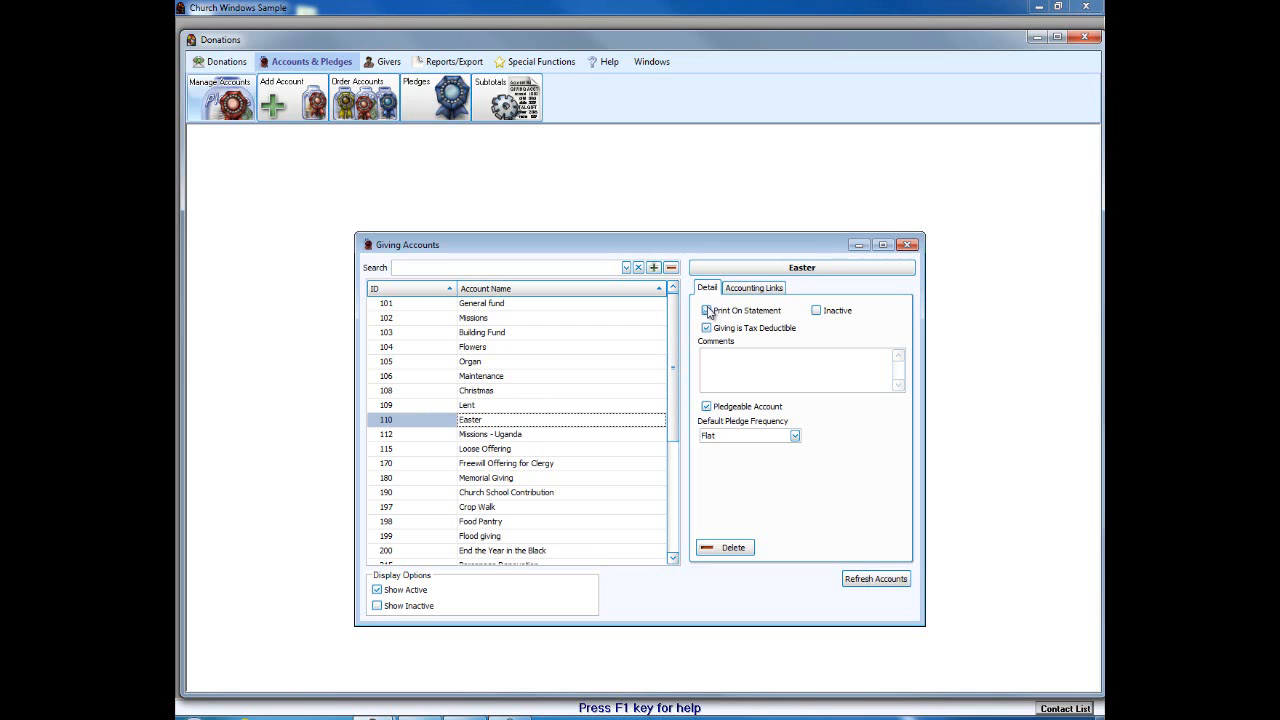
left_click(490, 435)
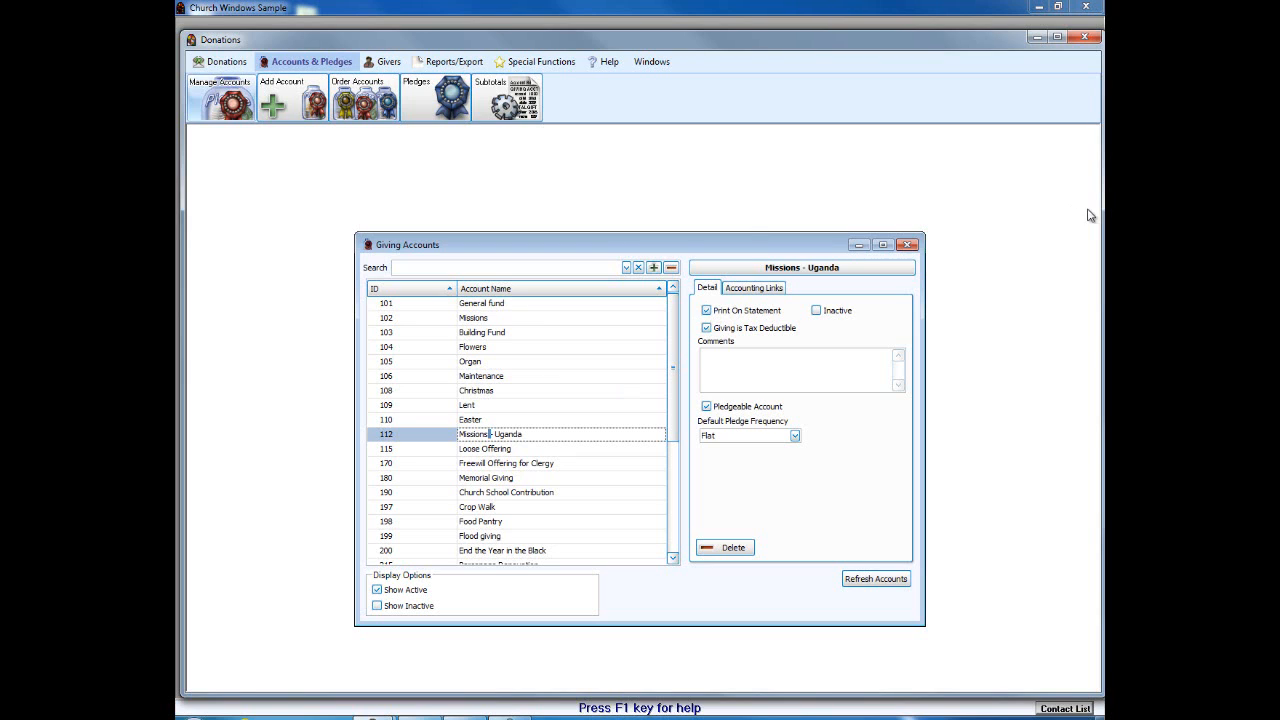
left_click(489, 434)
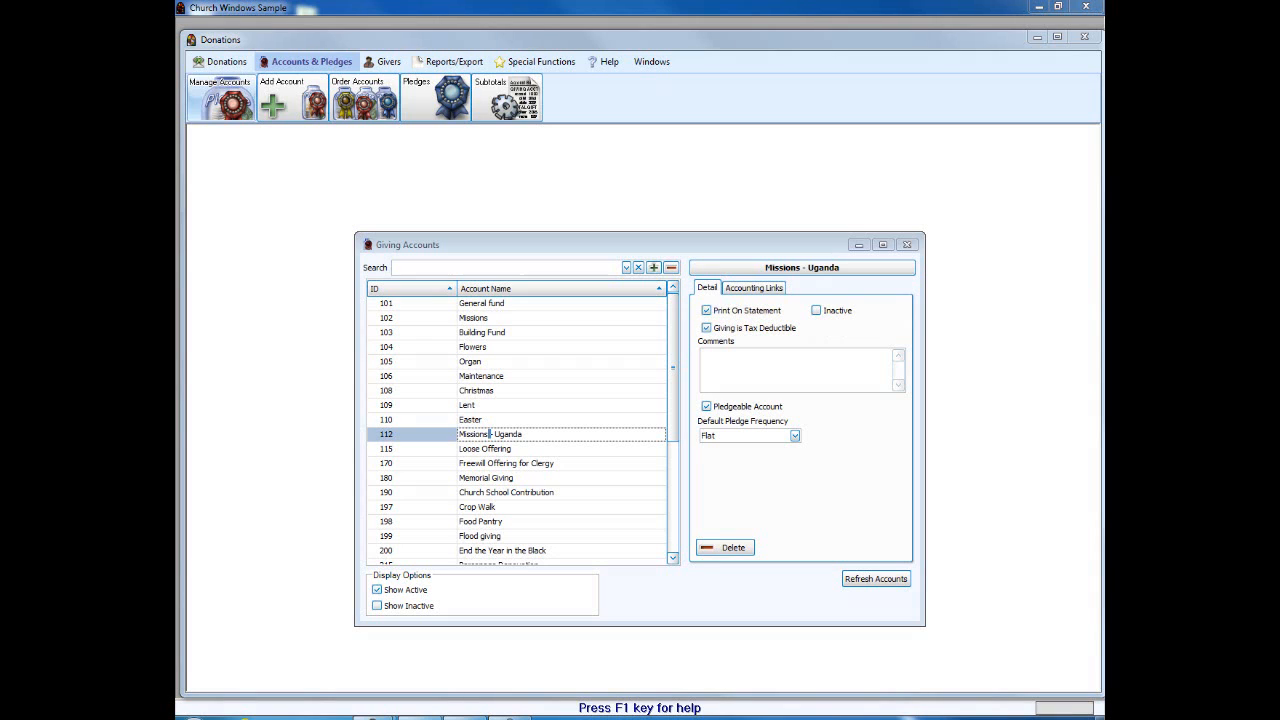
Step: Close Giving Accounts, review the transfer Default Account Links, then close Donations, confirming Yes
left_click(907, 246)
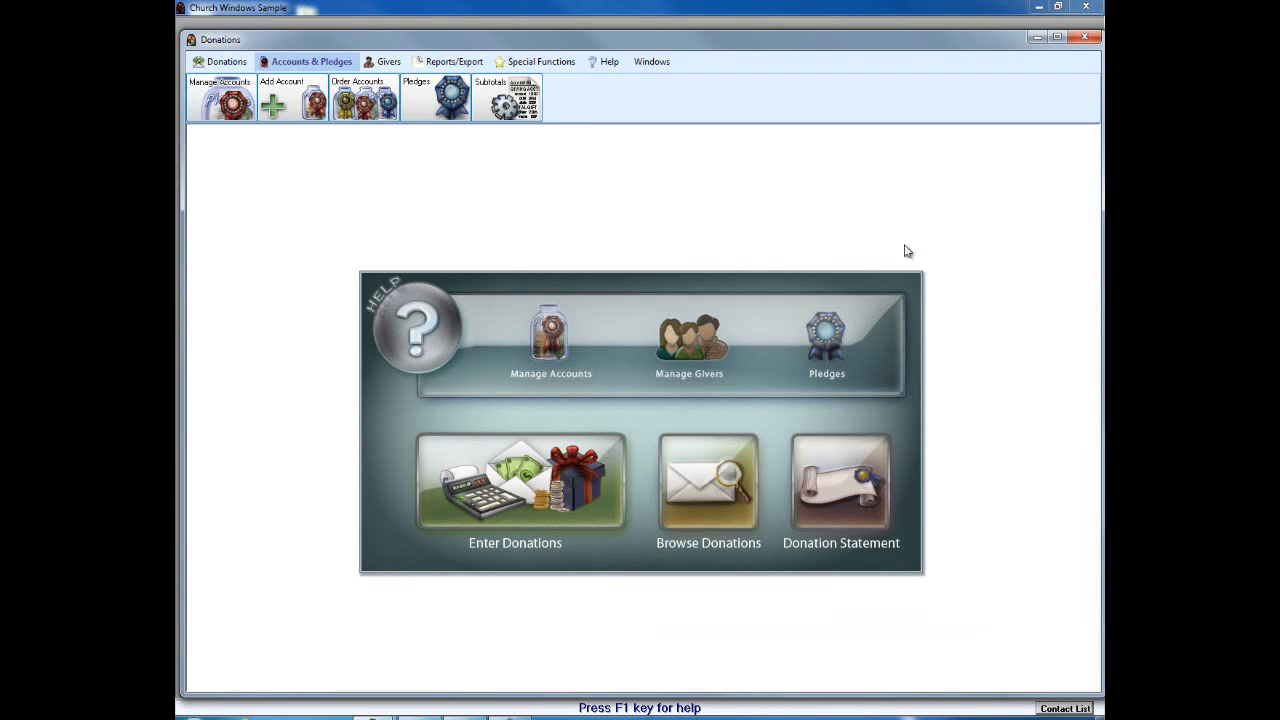
left_click(230, 62)
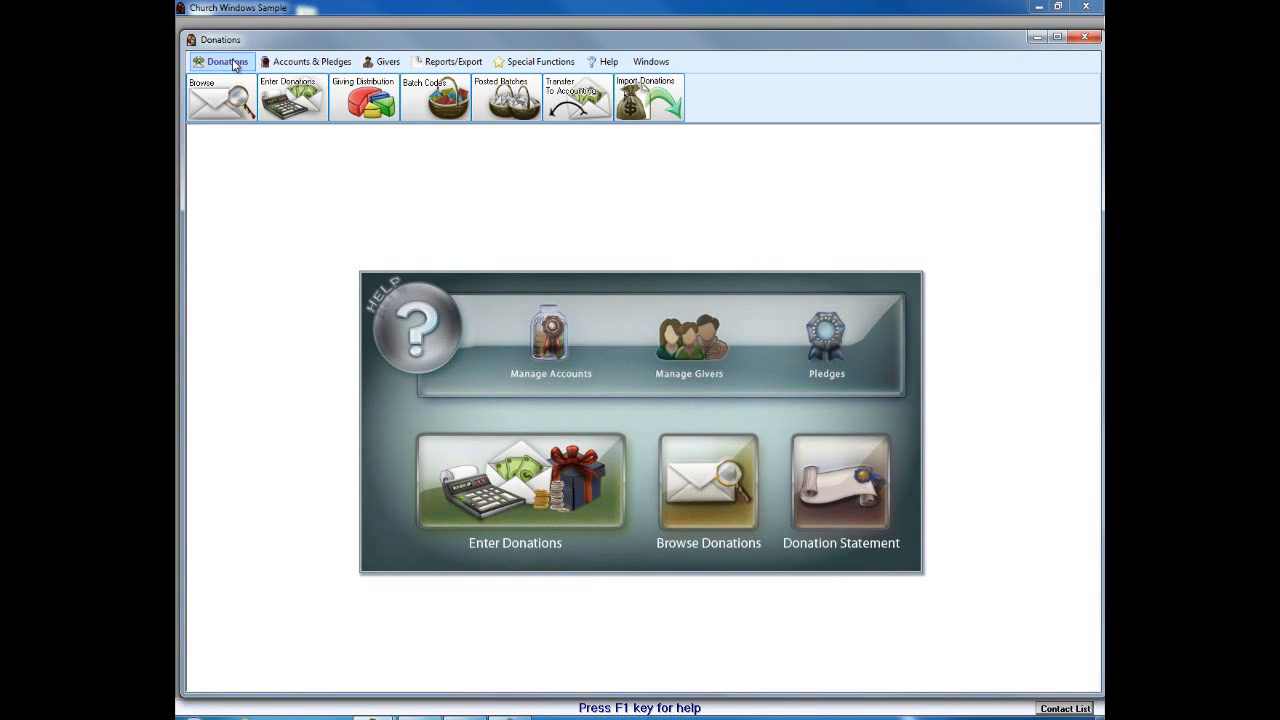
left_click(582, 102)
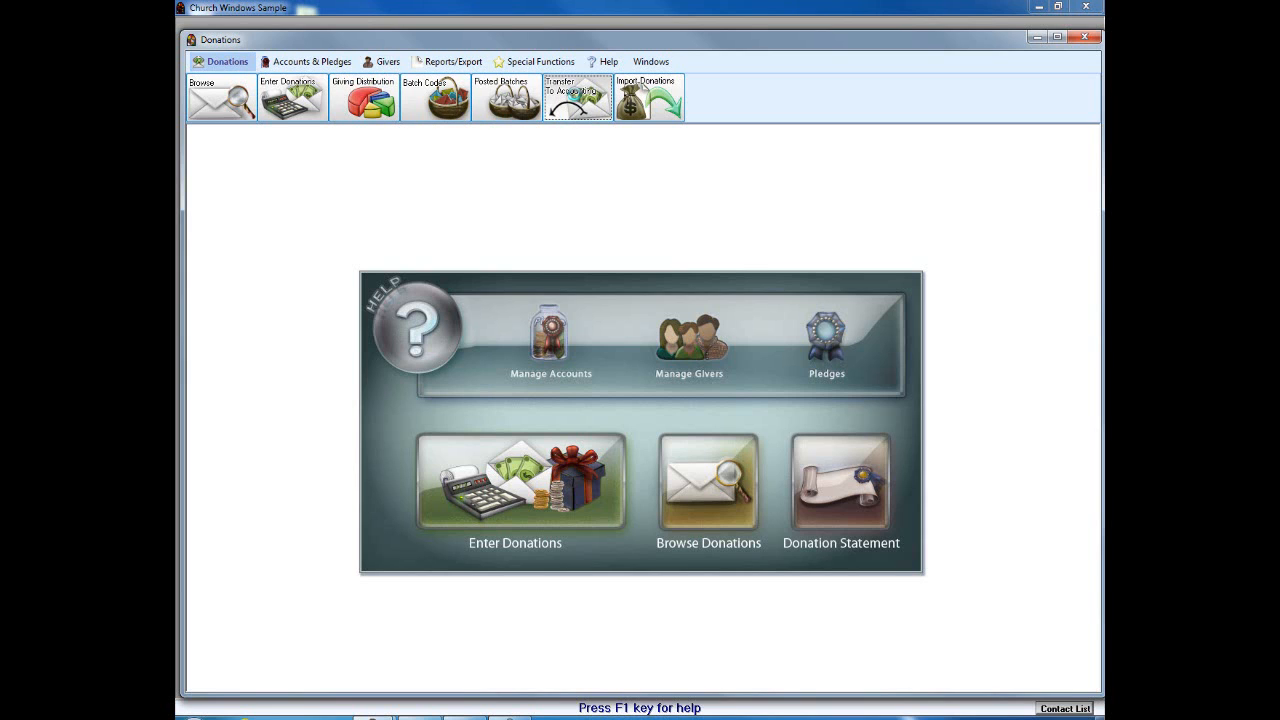
left_click(488, 246)
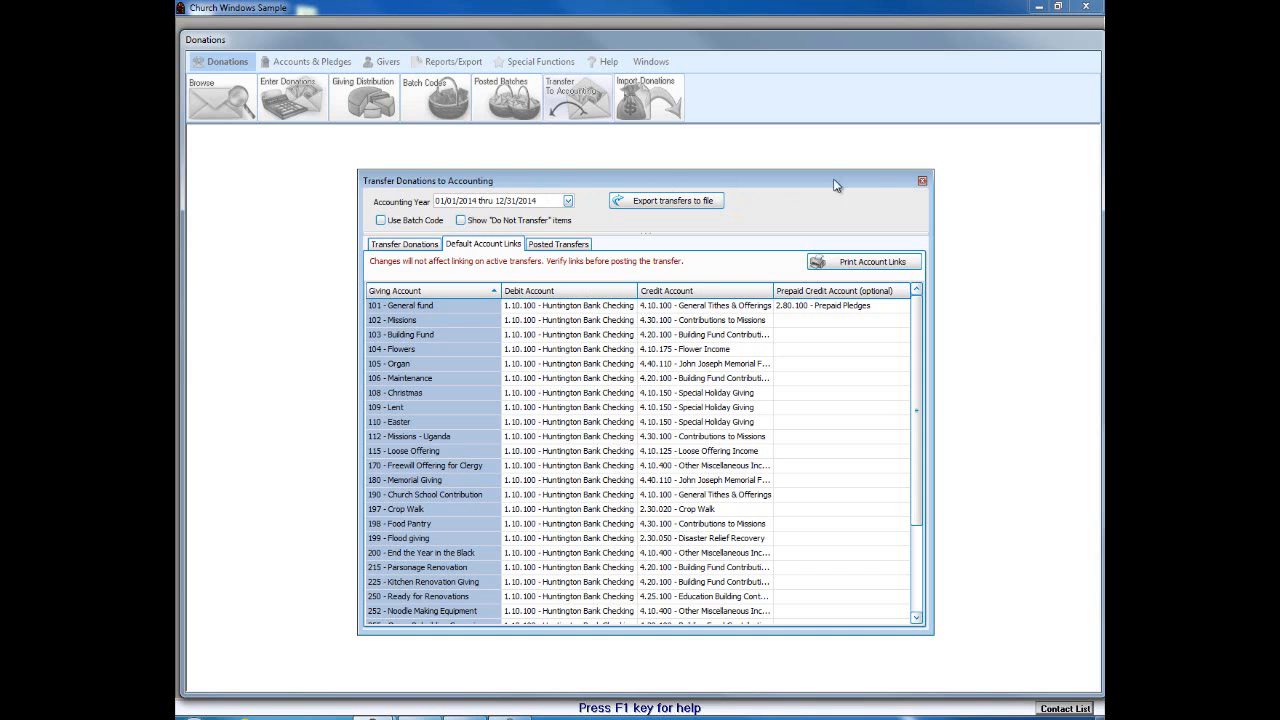
left_click(922, 182)
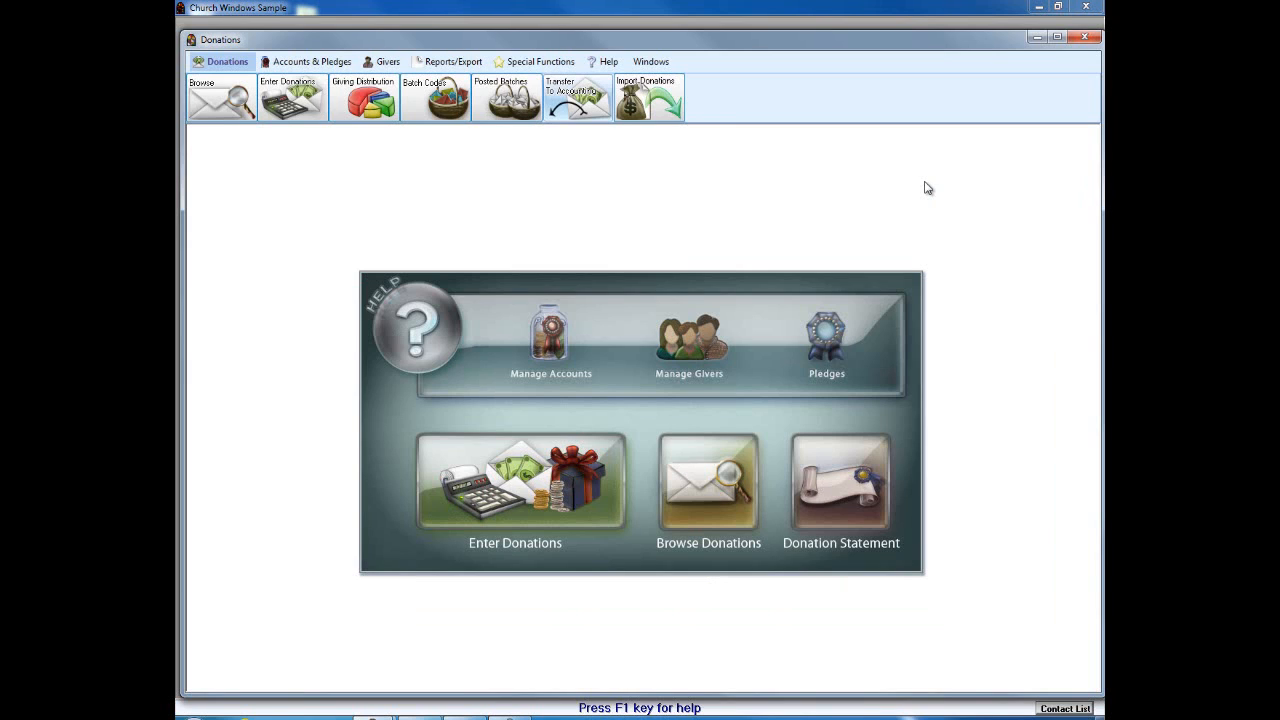
left_click(1083, 38)
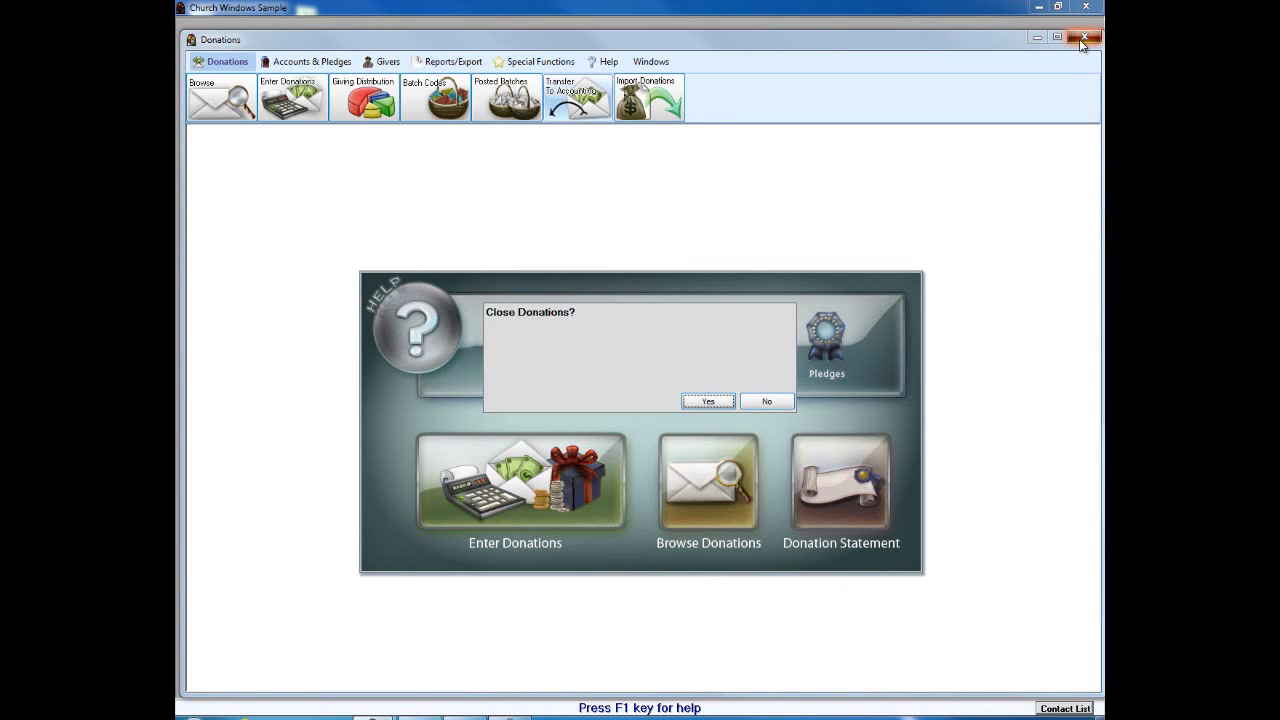
left_click(712, 402)
left_click(662, 468)
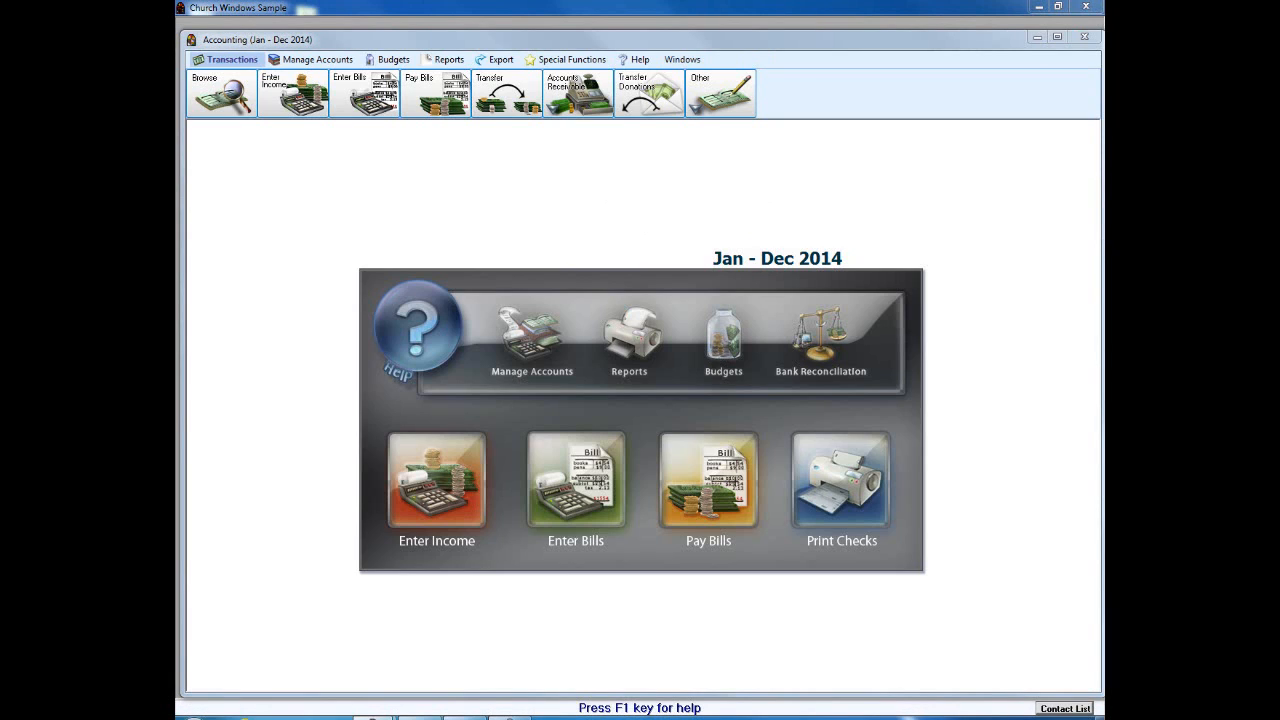
left_click_drag(663, 146, 628, 292)
mouse_move(657, 138)
left_mouse_down()
mouse_move(690, 188)
mouse_move(622, 184)
left_mouse_up()
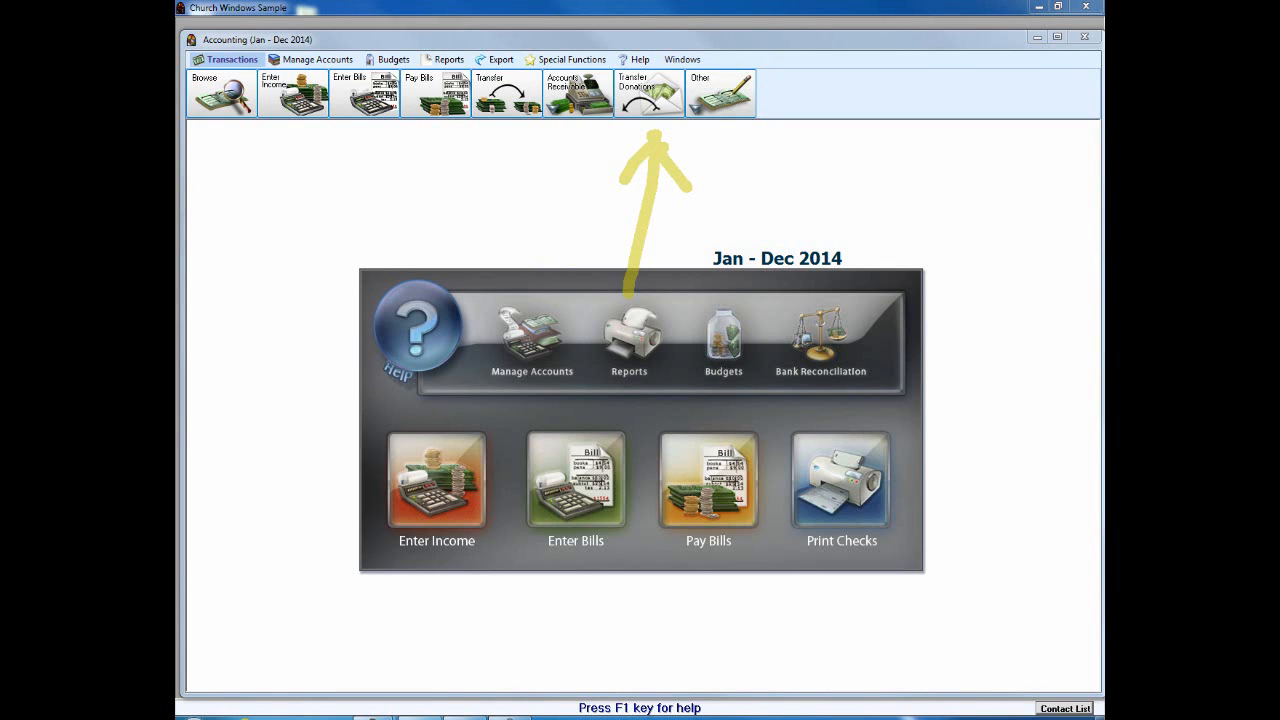
left_click(655, 115)
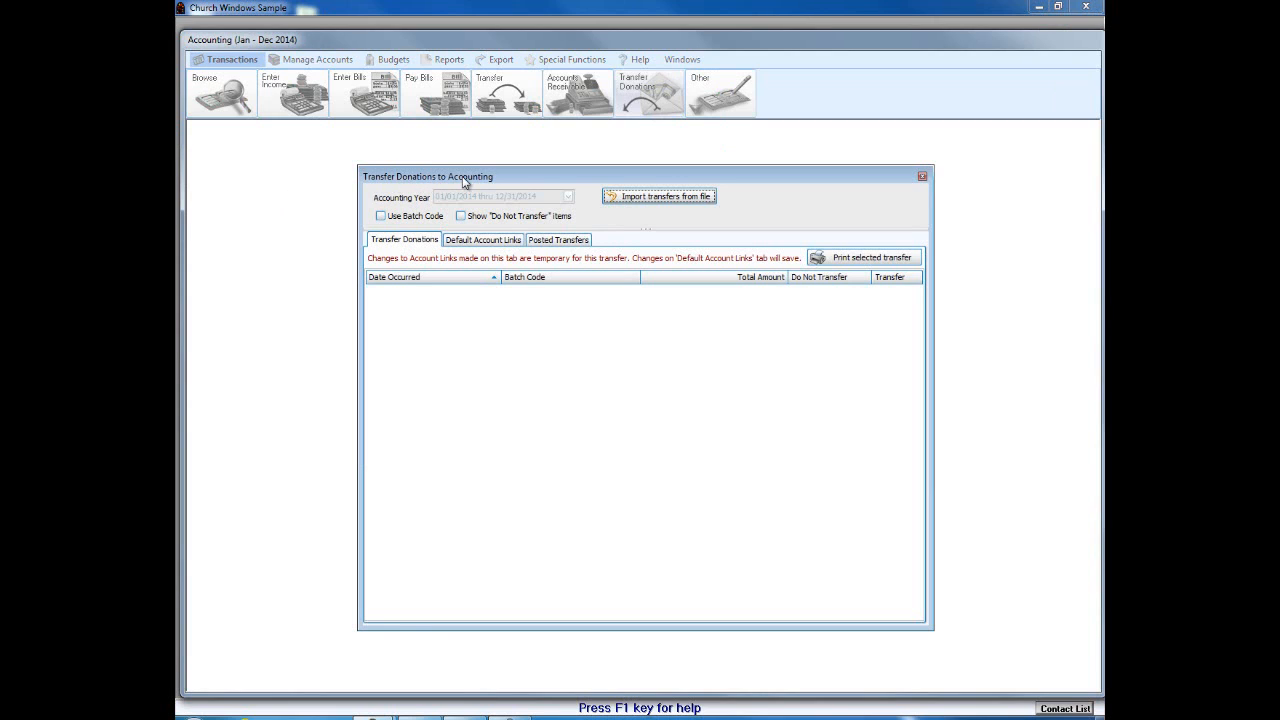
left_click(478, 244)
left_click(548, 245)
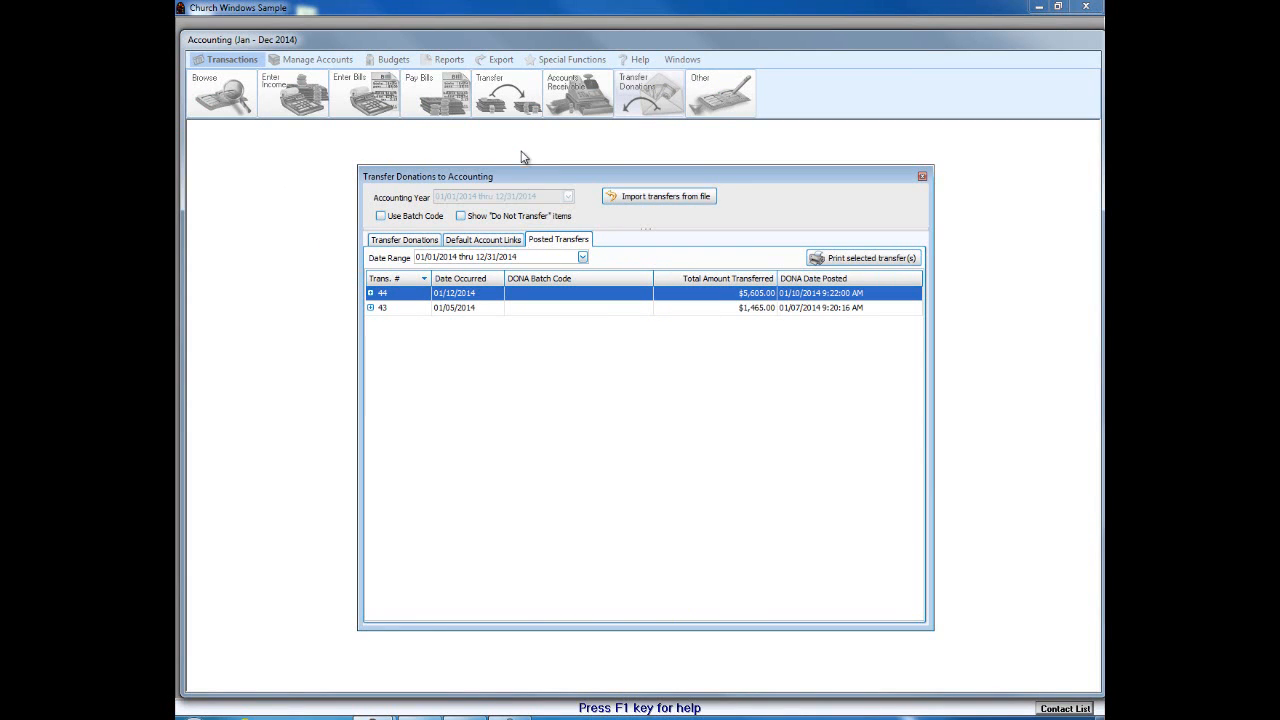
left_click(922, 178)
left_click(1082, 38)
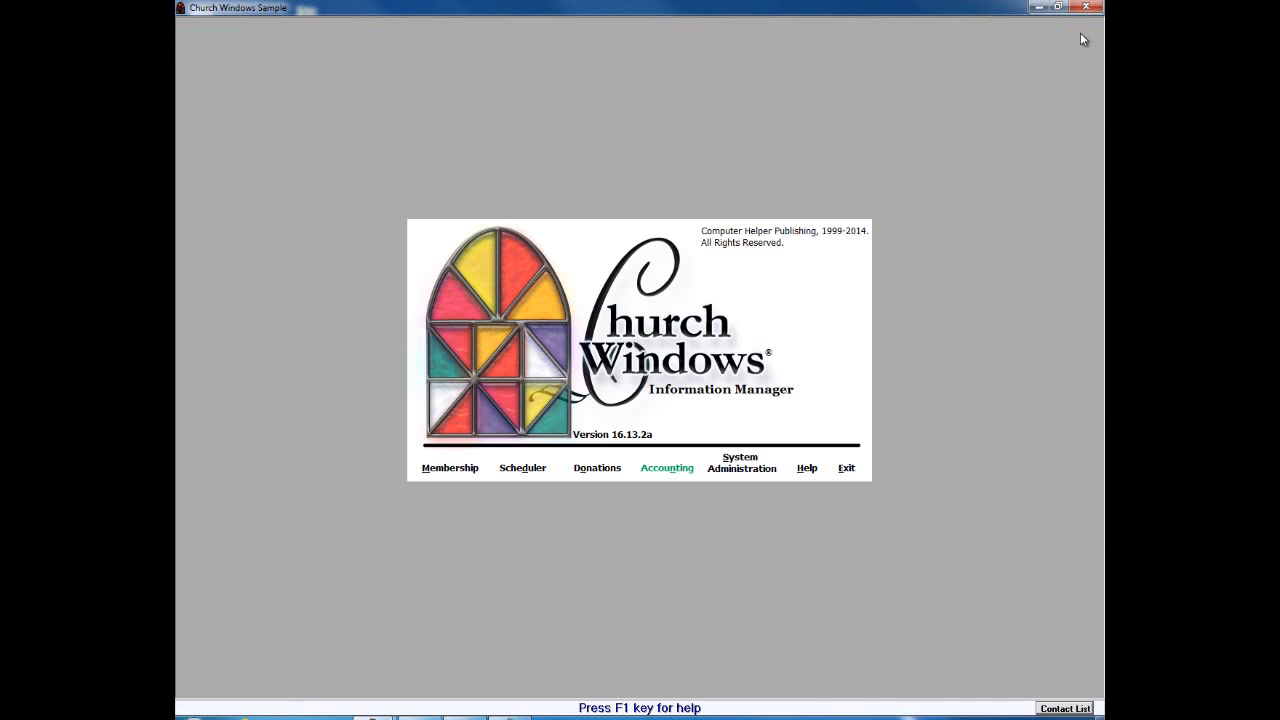
Step: Reopen Donations and Enter Donations, enlarging the window and moving it up and left
left_click(599, 469)
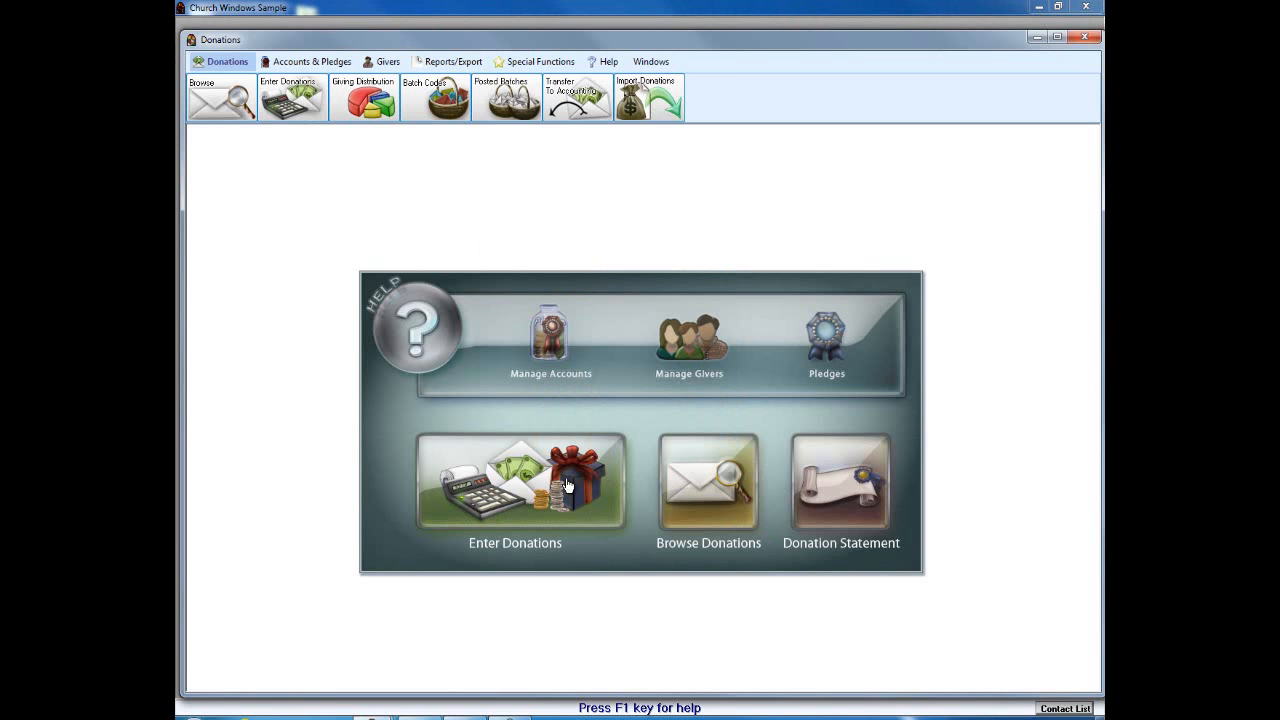
left_click(566, 484)
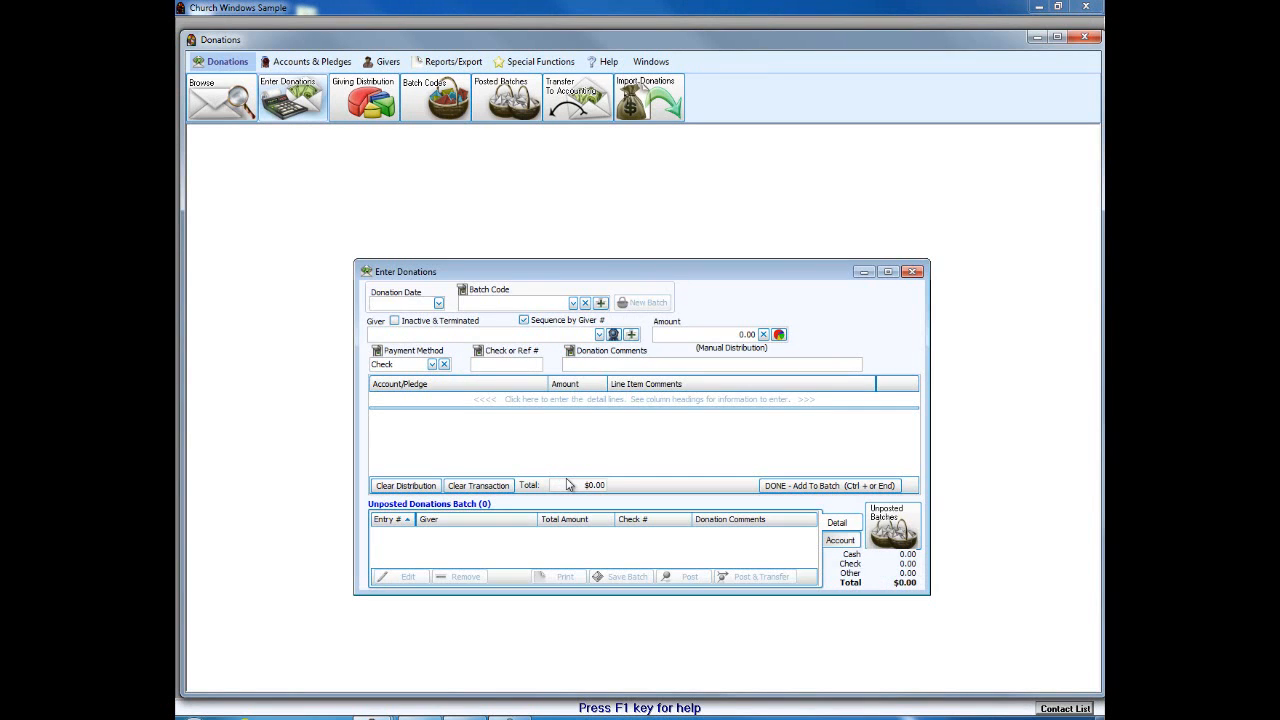
left_click_drag(620, 266, 617, 186)
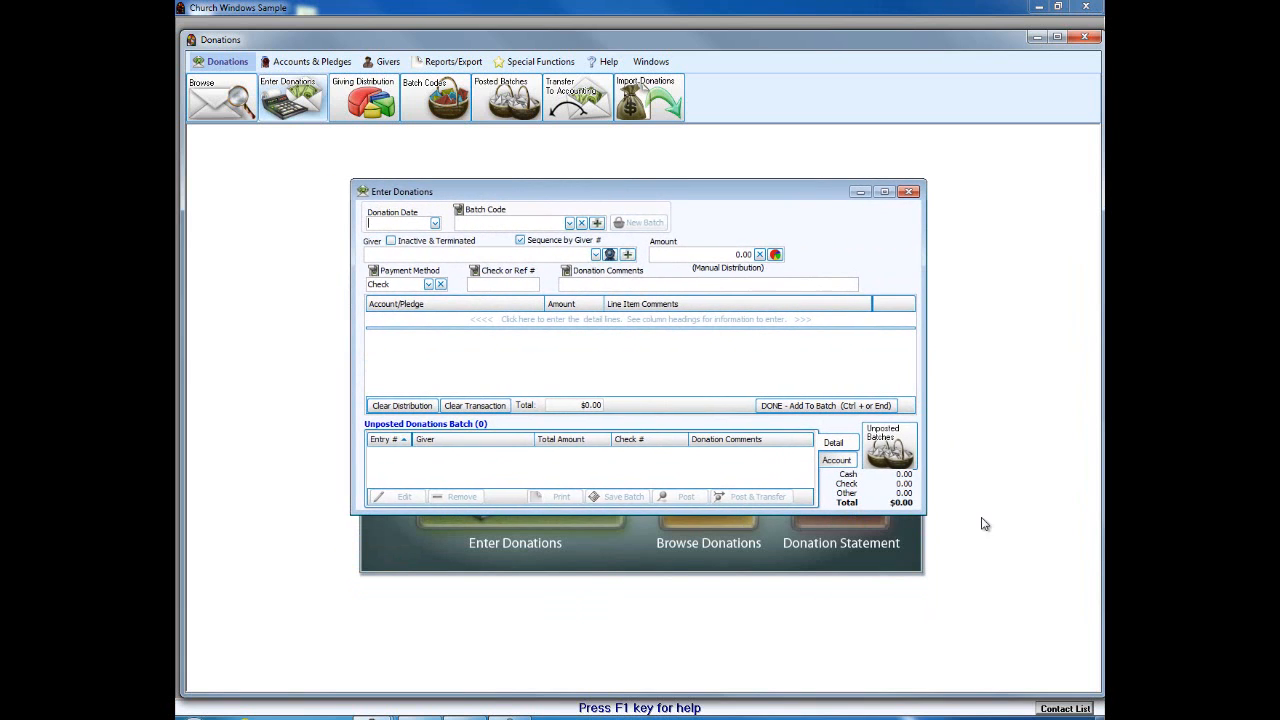
left_click_drag(924, 513, 963, 654)
left_click_drag(672, 183, 618, 180)
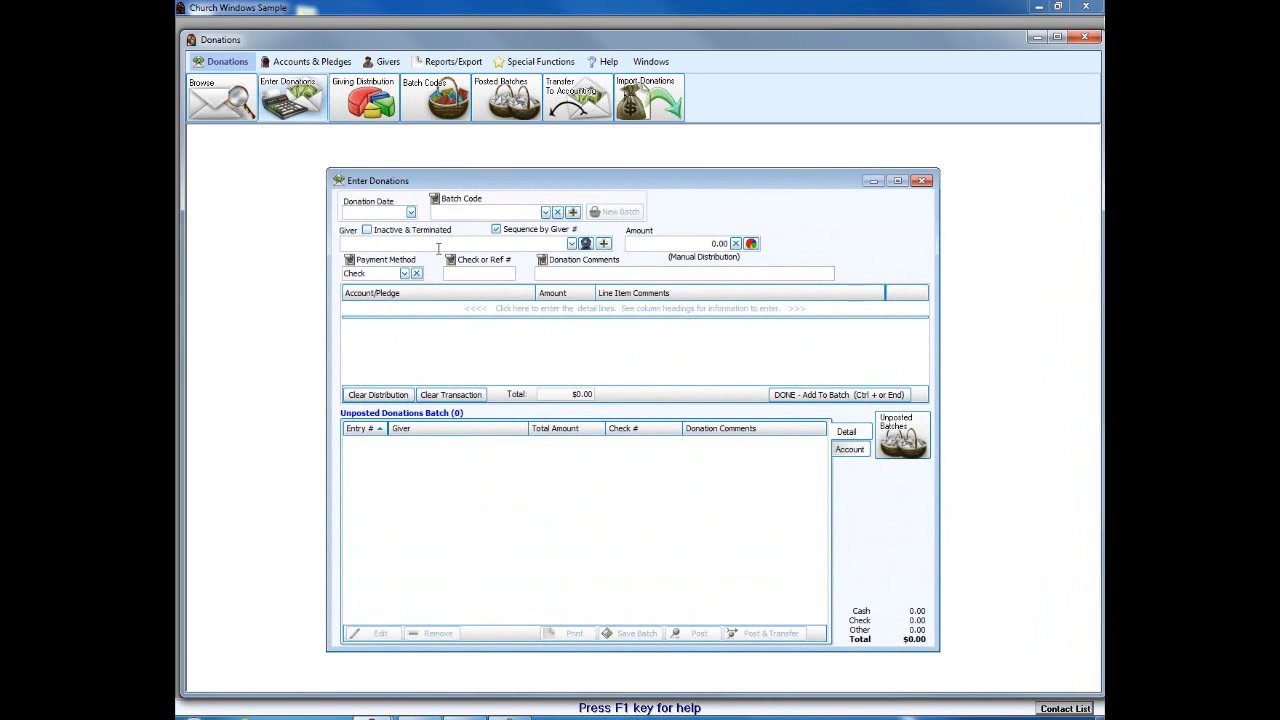
left_click(411, 212)
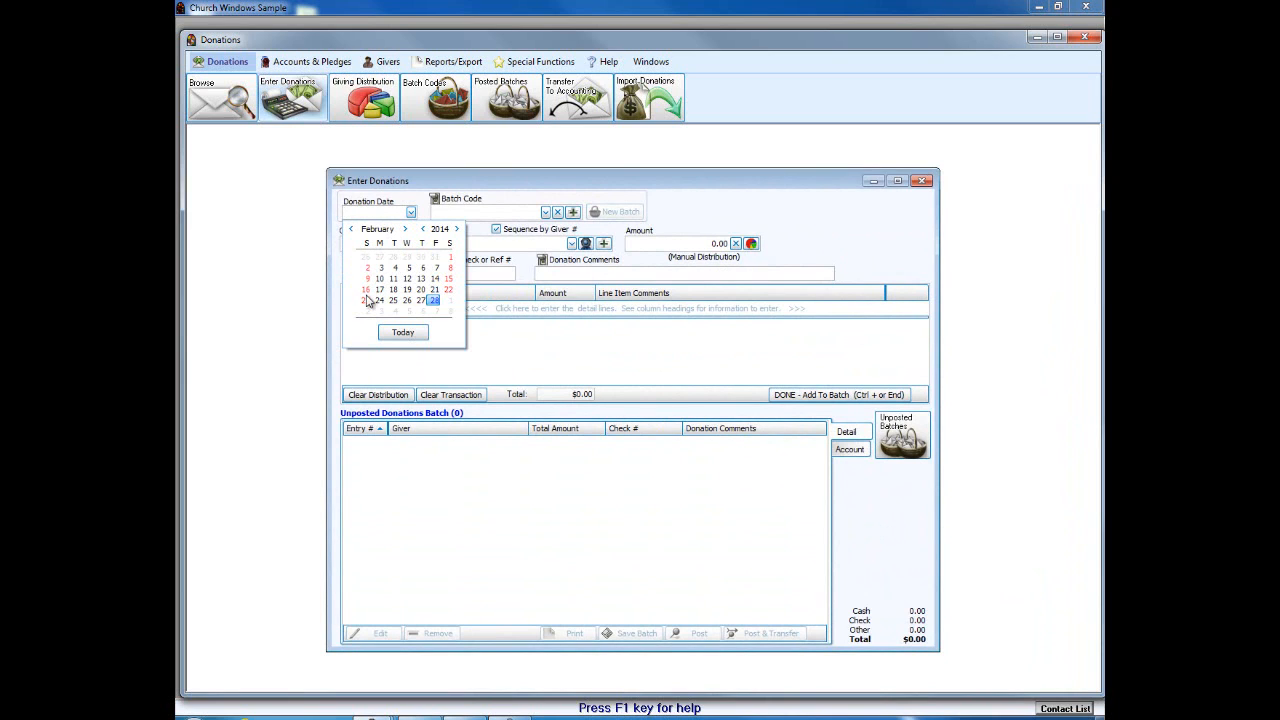
Step: Set the donation date to 02/23/2014 and the batch code to 999 - Non-cash Giving
left_click(366, 300)
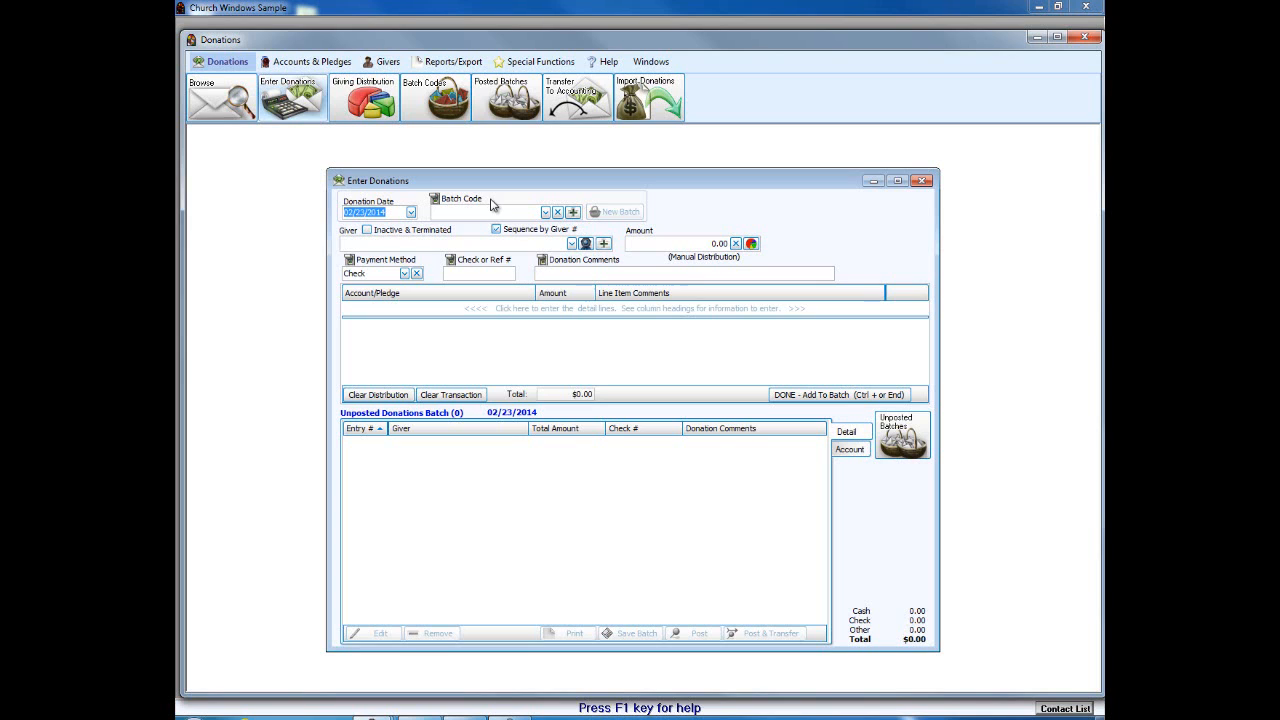
left_click(545, 212)
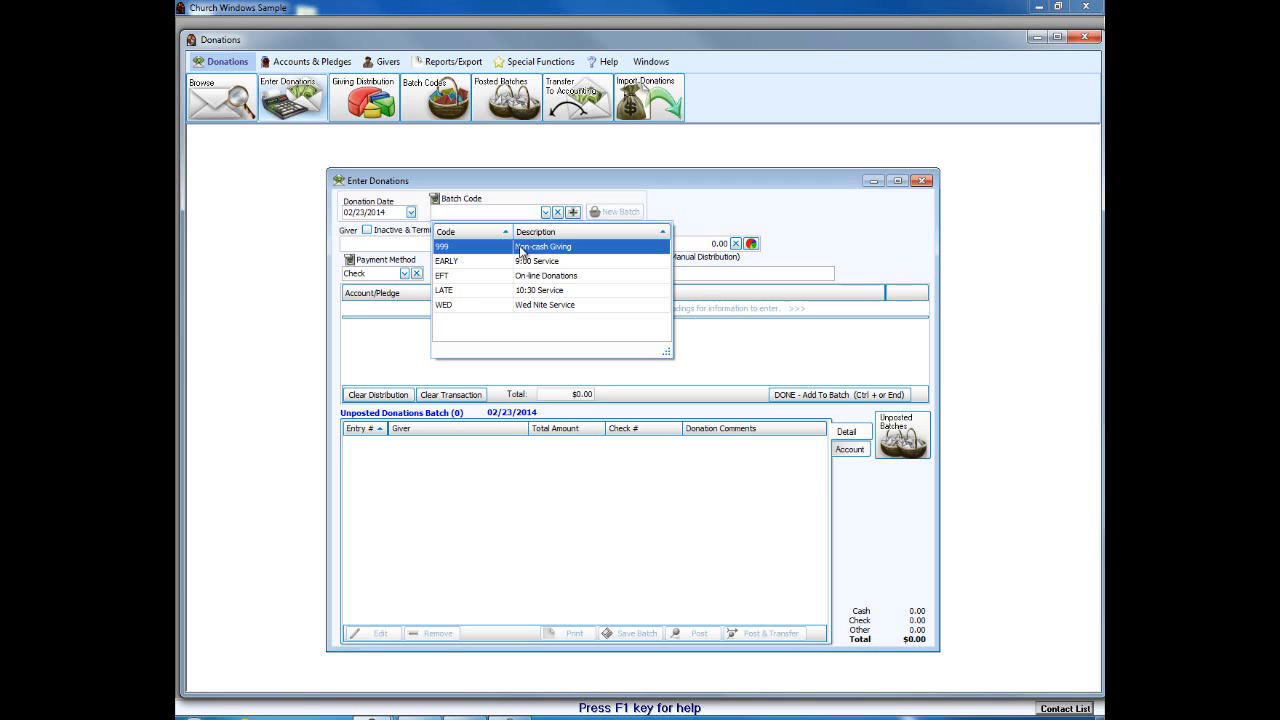
left_click(519, 247)
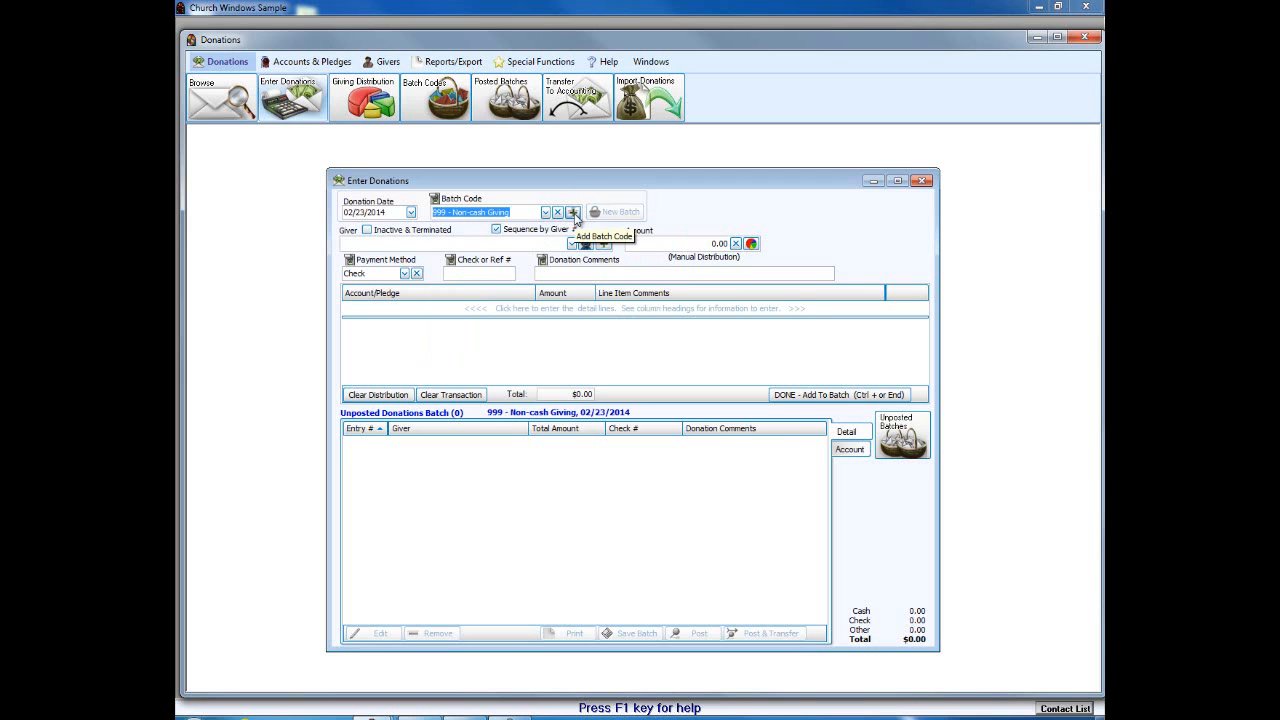
left_click(573, 213)
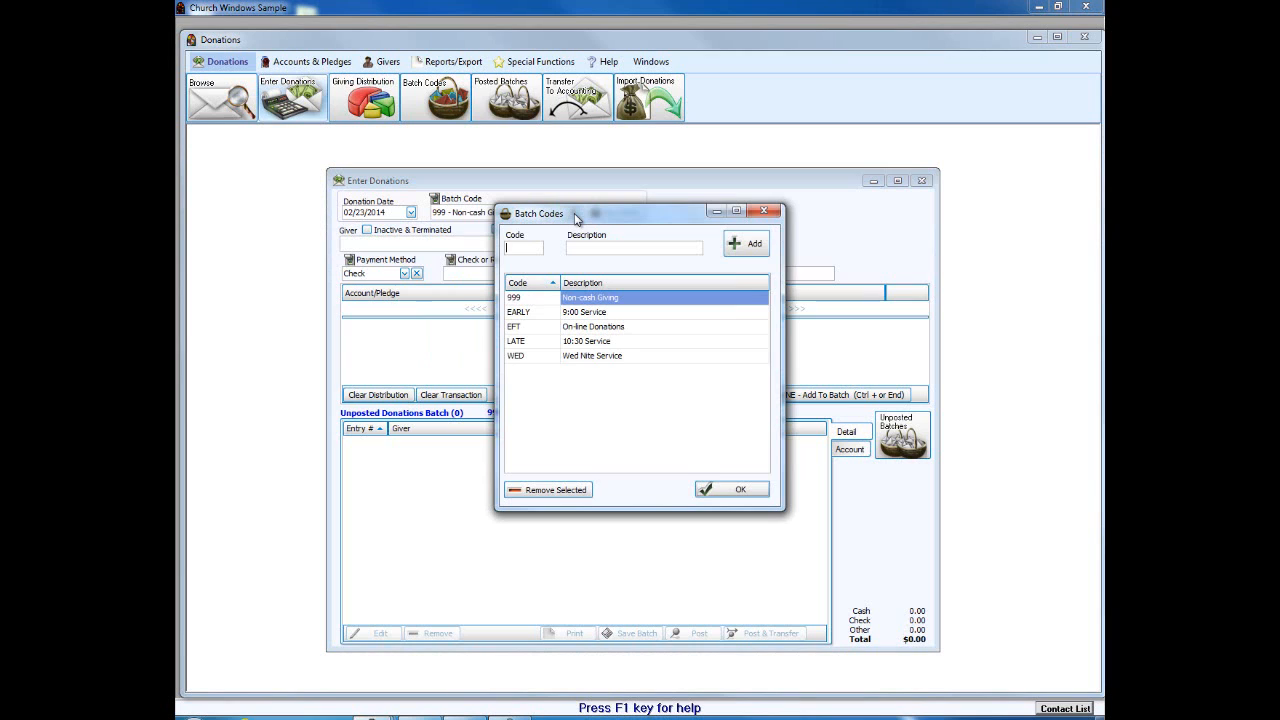
left_click(760, 213)
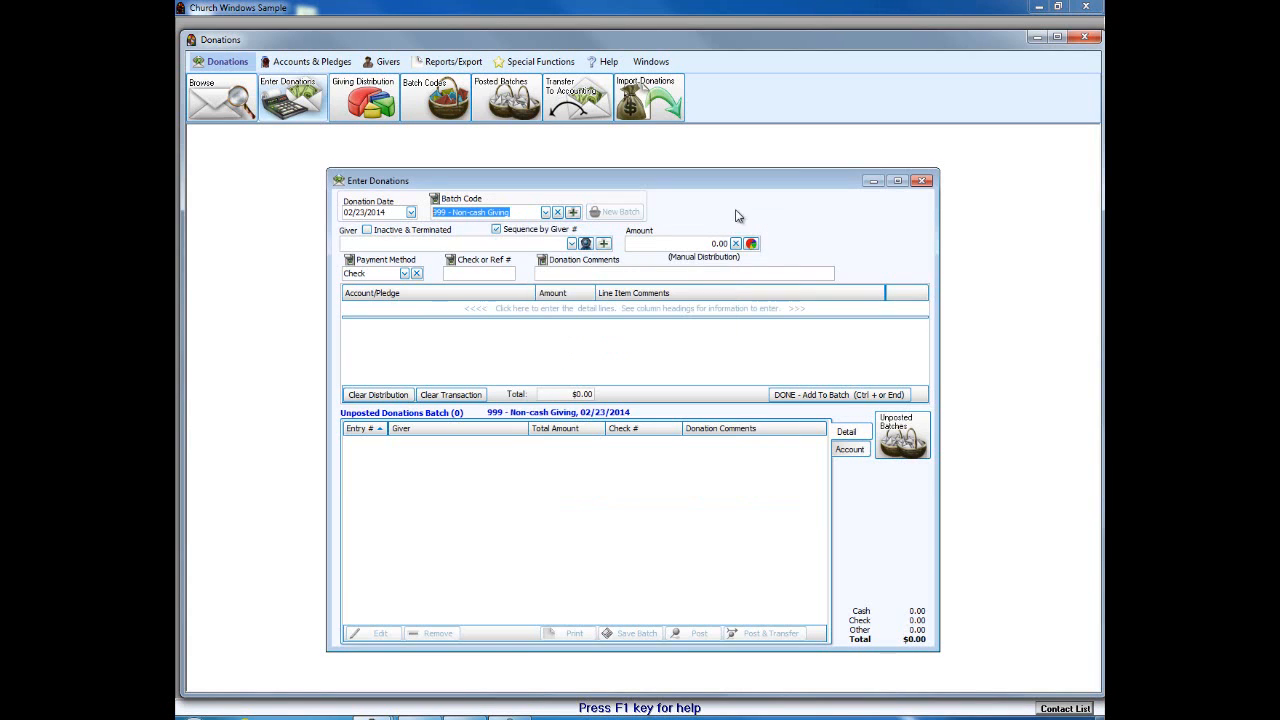
Step: Toggle the Batch Code skip off and back on, then clear the 999 batch code
left_click(435, 202)
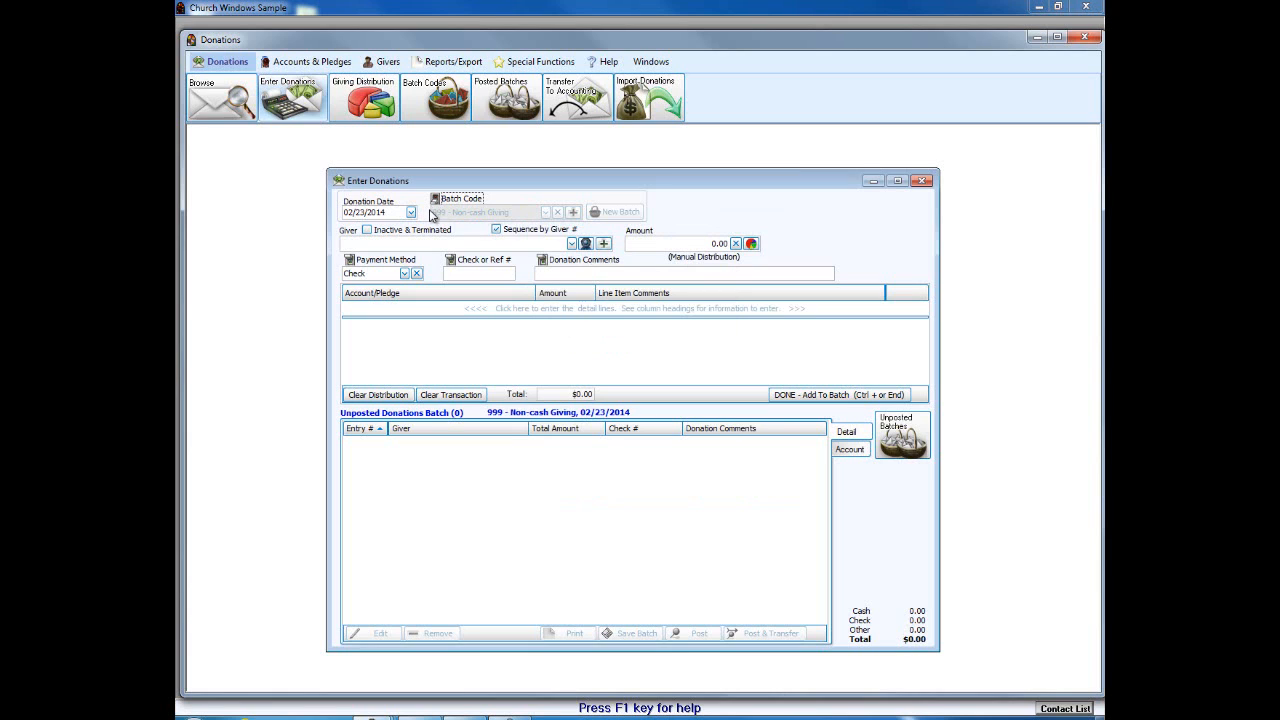
left_click(436, 201)
left_click(562, 213)
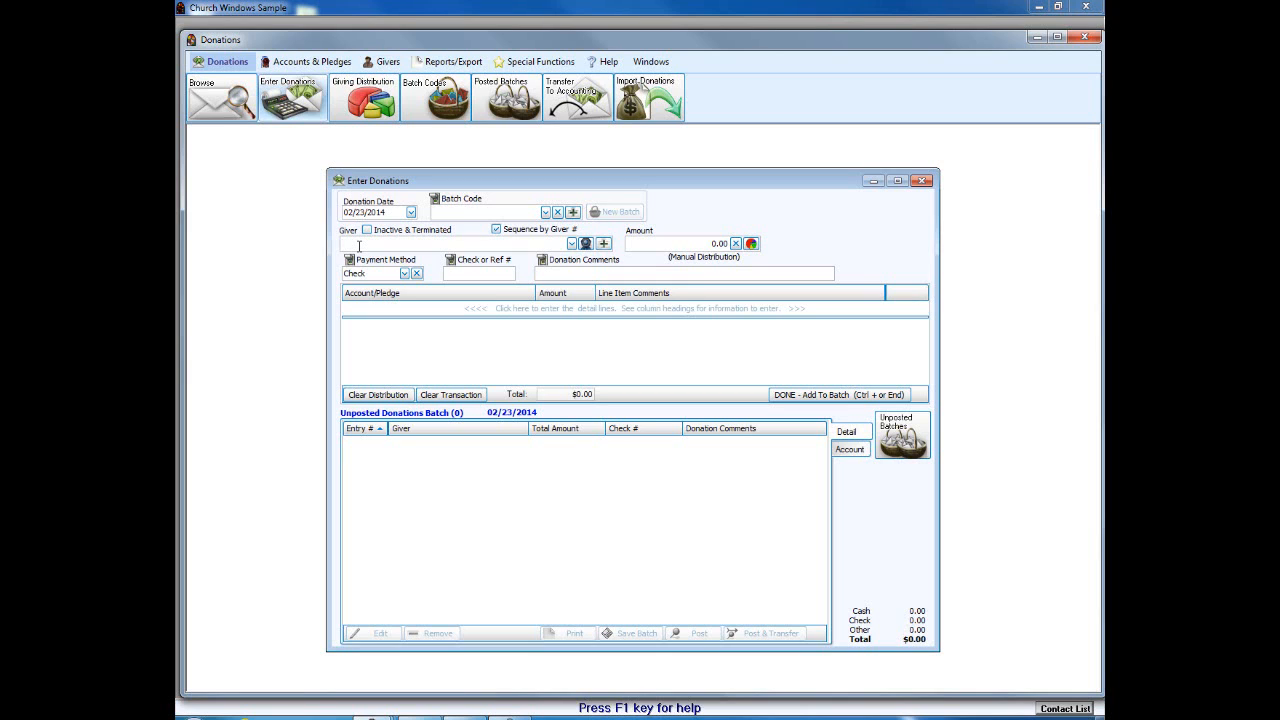
Step: Search givers by a name, switch to Sequence by Giver #, try 11, then clear it
left_click(359, 245)
type("josh")
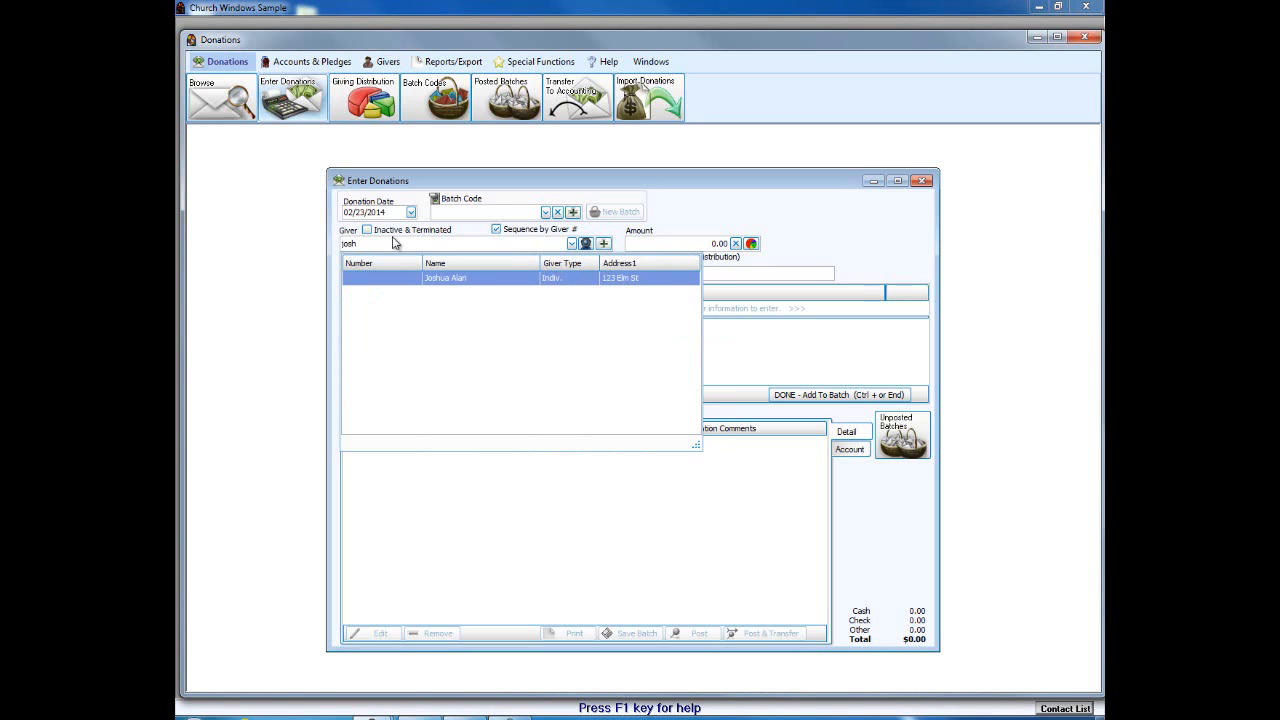
left_click(497, 230)
left_click(395, 241)
type("11")
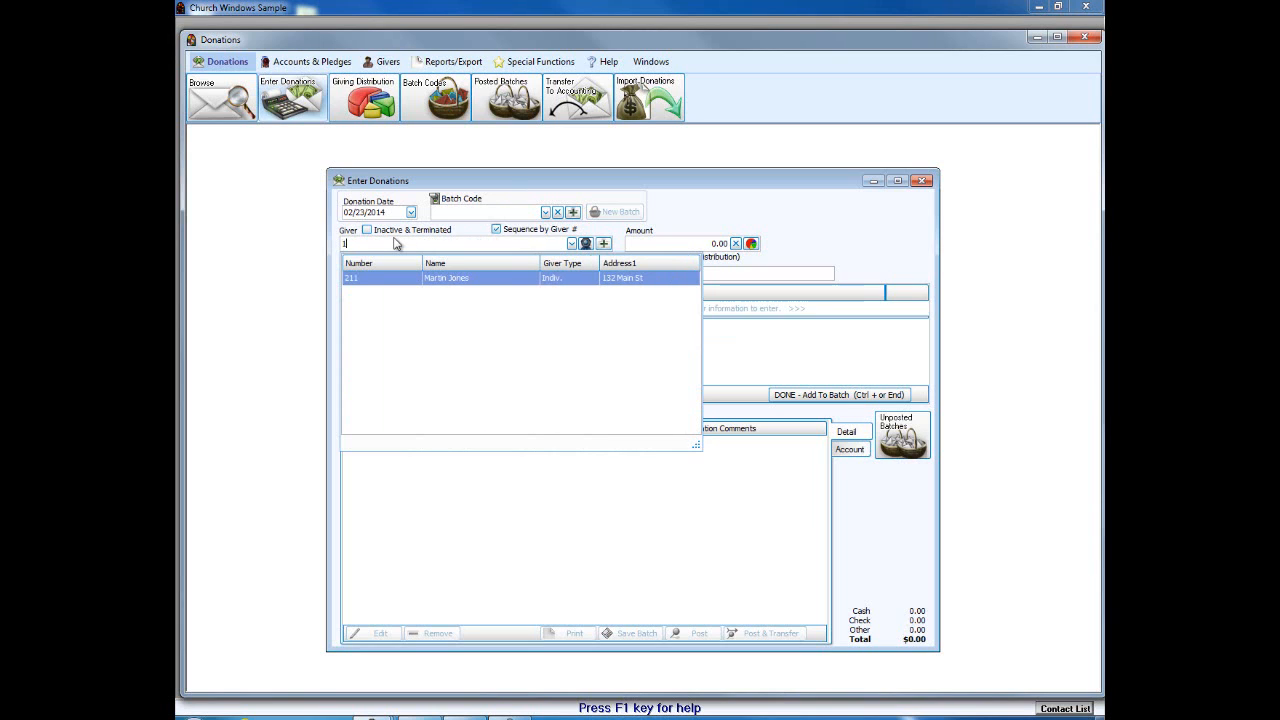
key("BackSpace")
key("BackSpace")
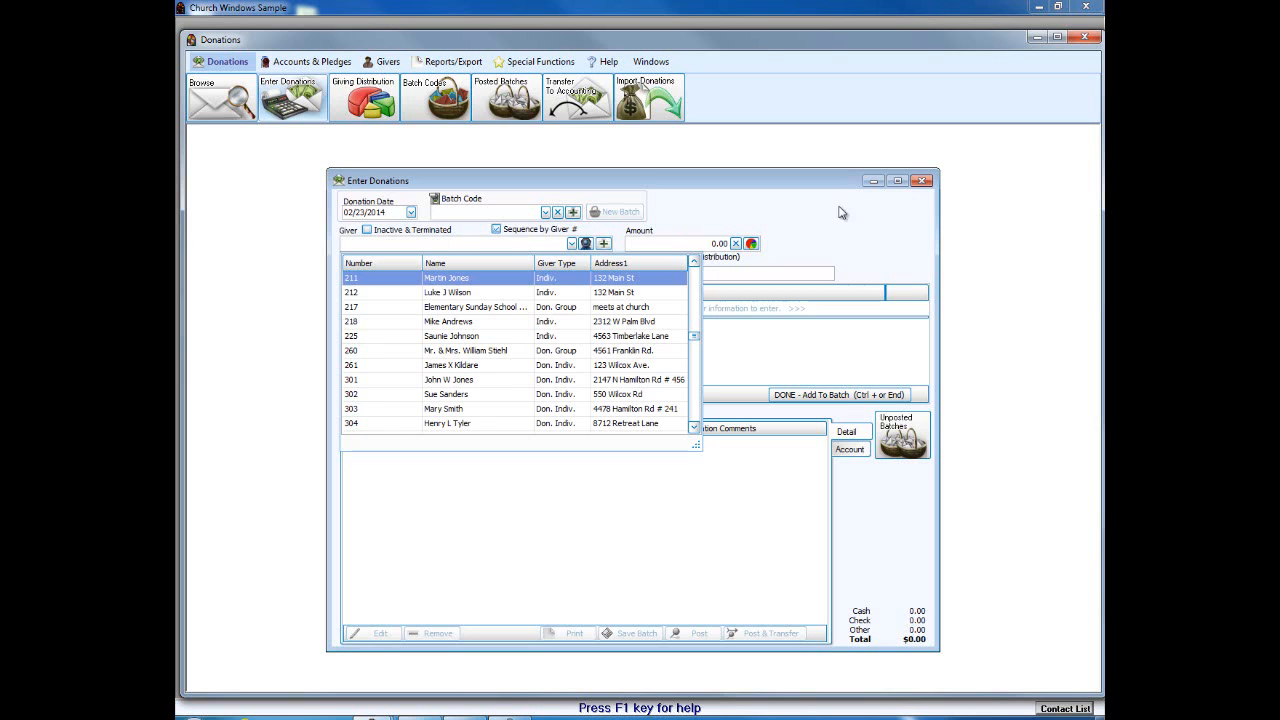
Step: Close Enter Donations and view a giver's Name and Giver # details in Manage Givers
left_click(921, 181)
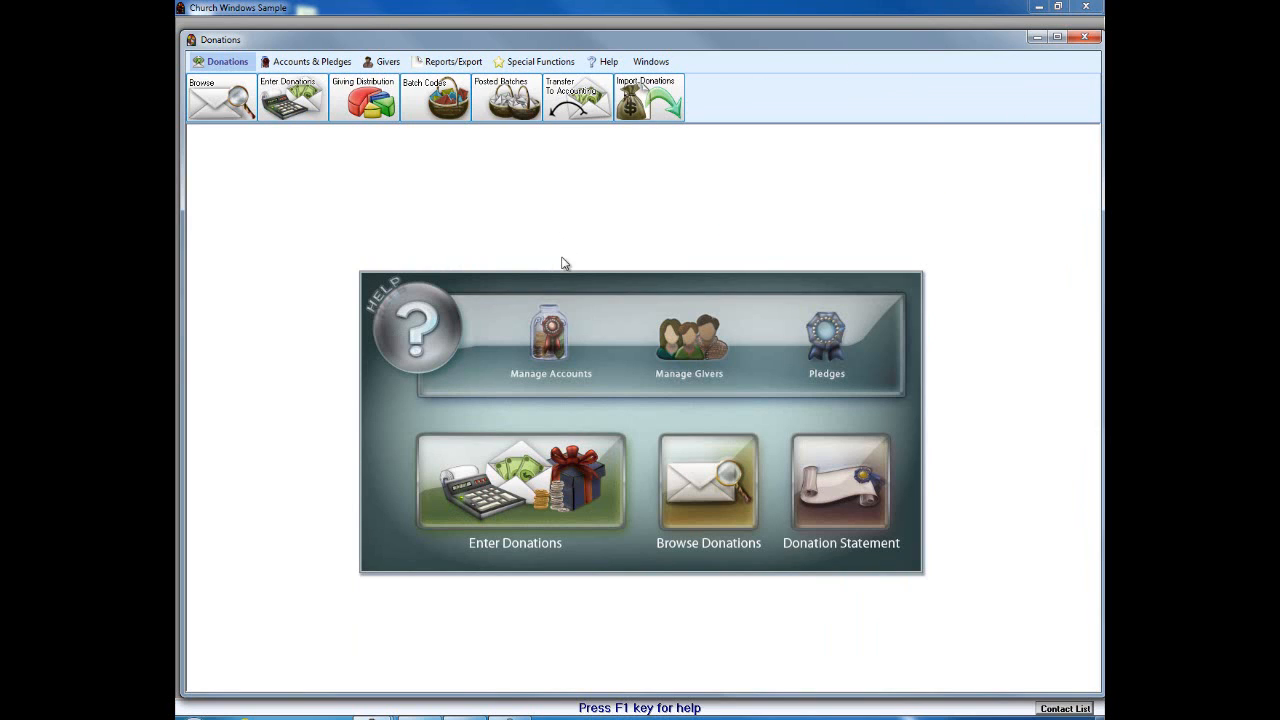
left_click(667, 366)
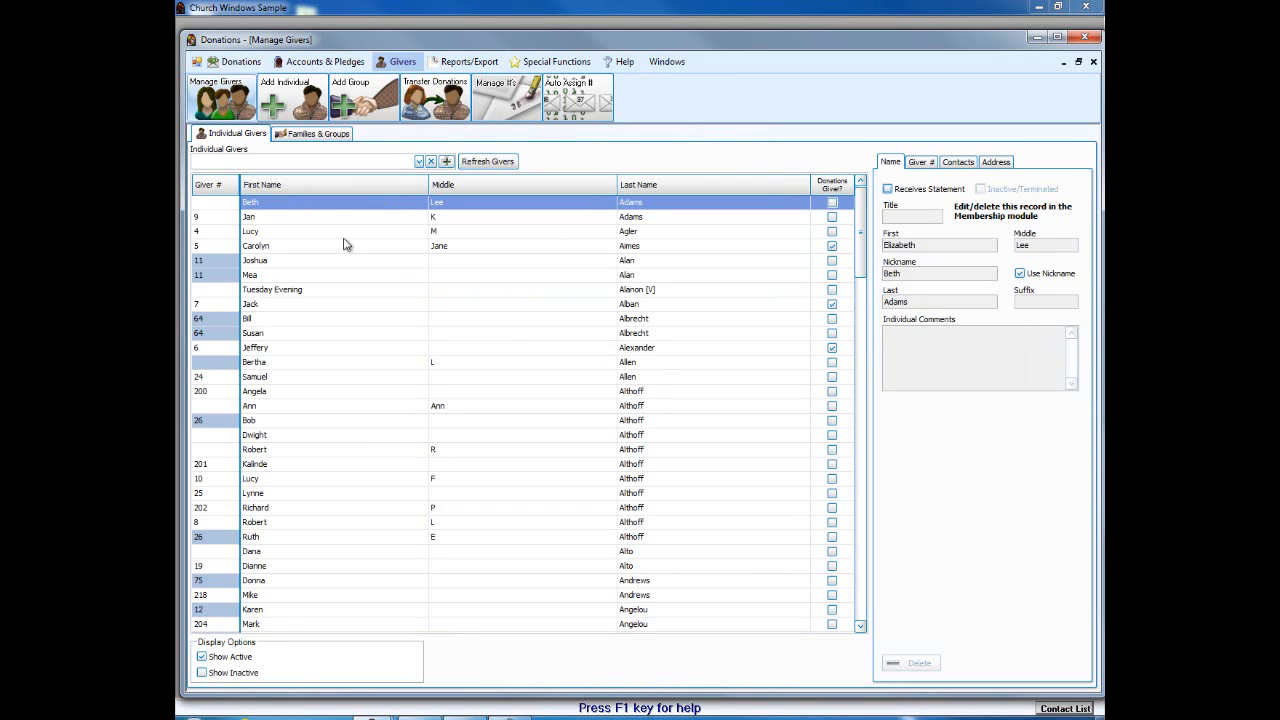
left_click(280, 260)
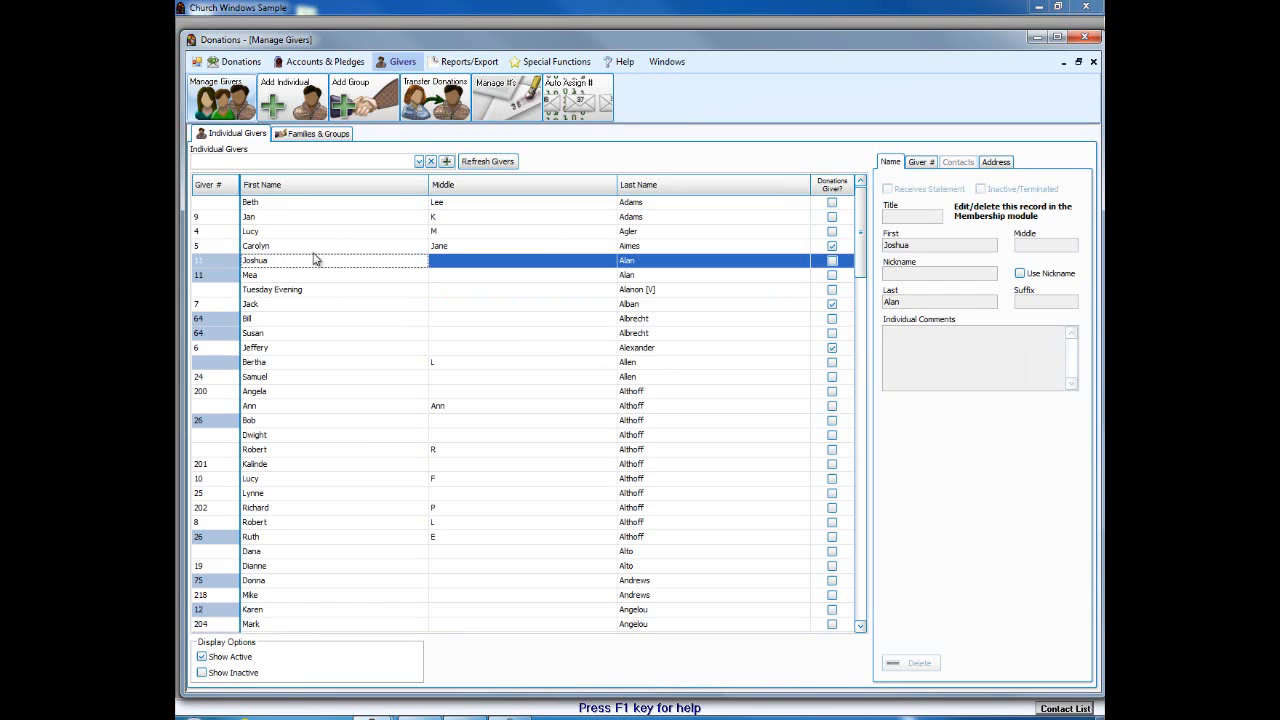
left_click(919, 163)
left_click(890, 162)
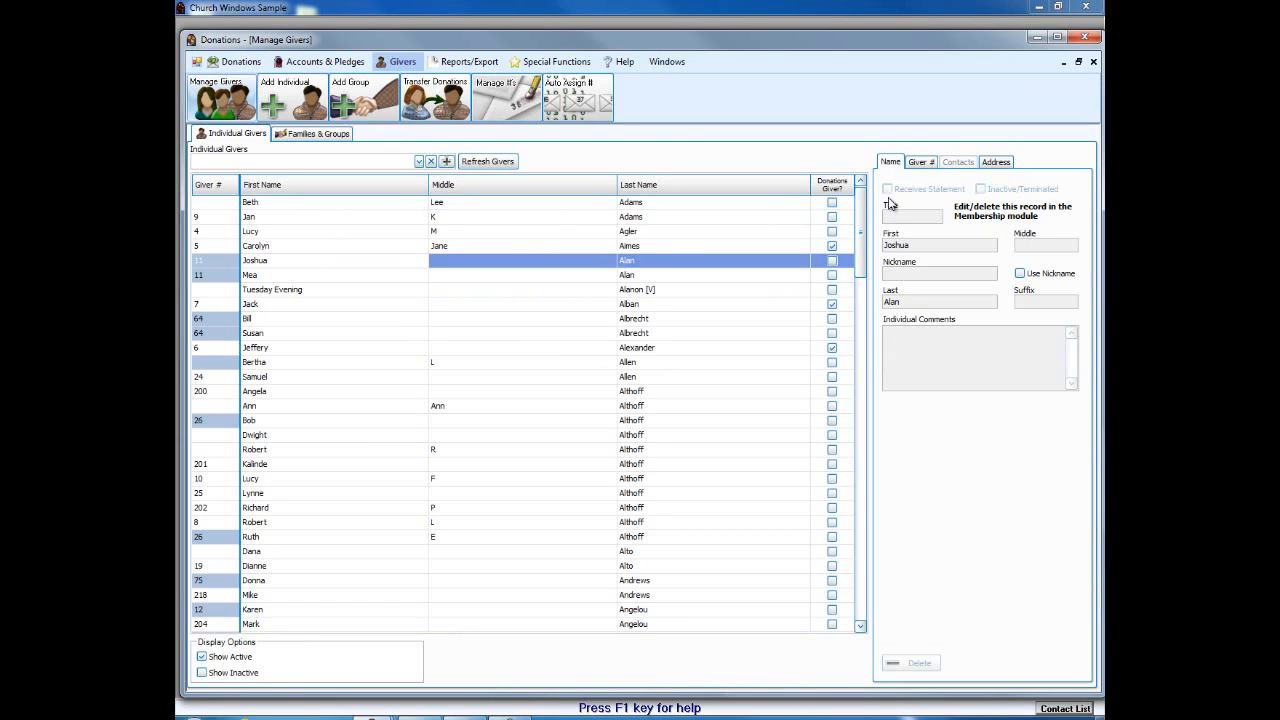
Step: Browse a family record under Families & Groups, then close Manage Givers
left_click(318, 134)
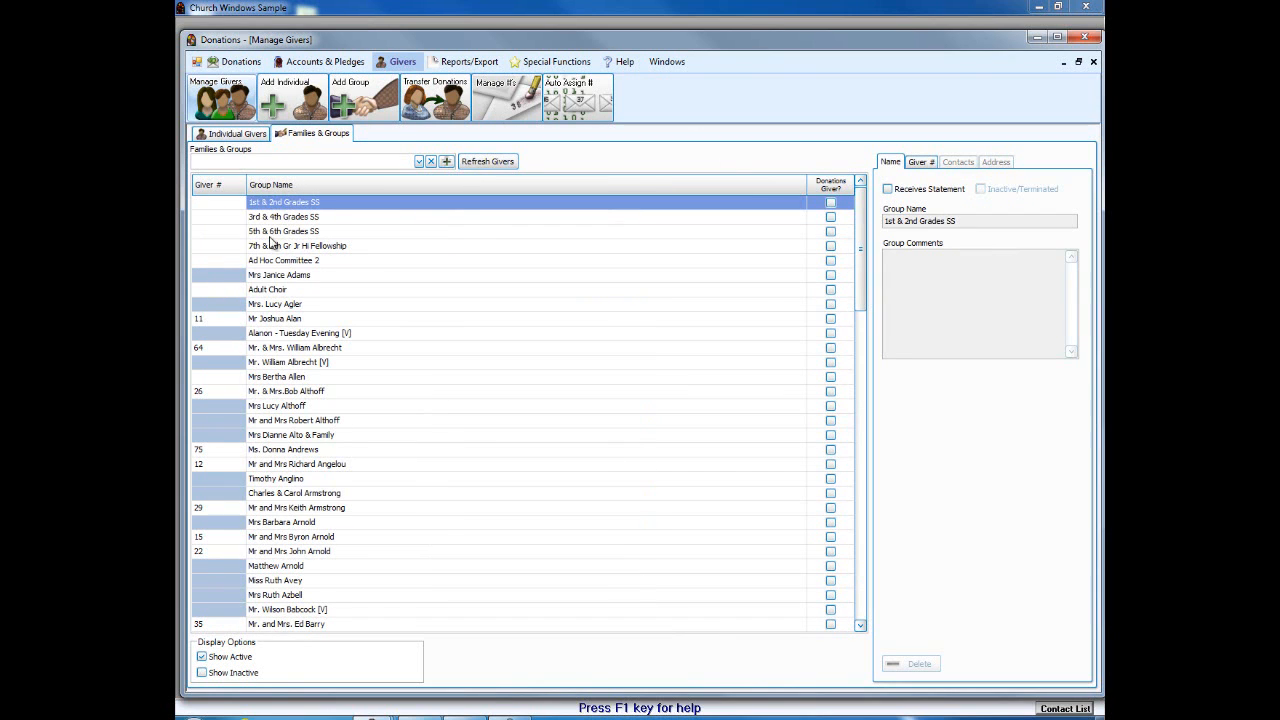
left_click(312, 318)
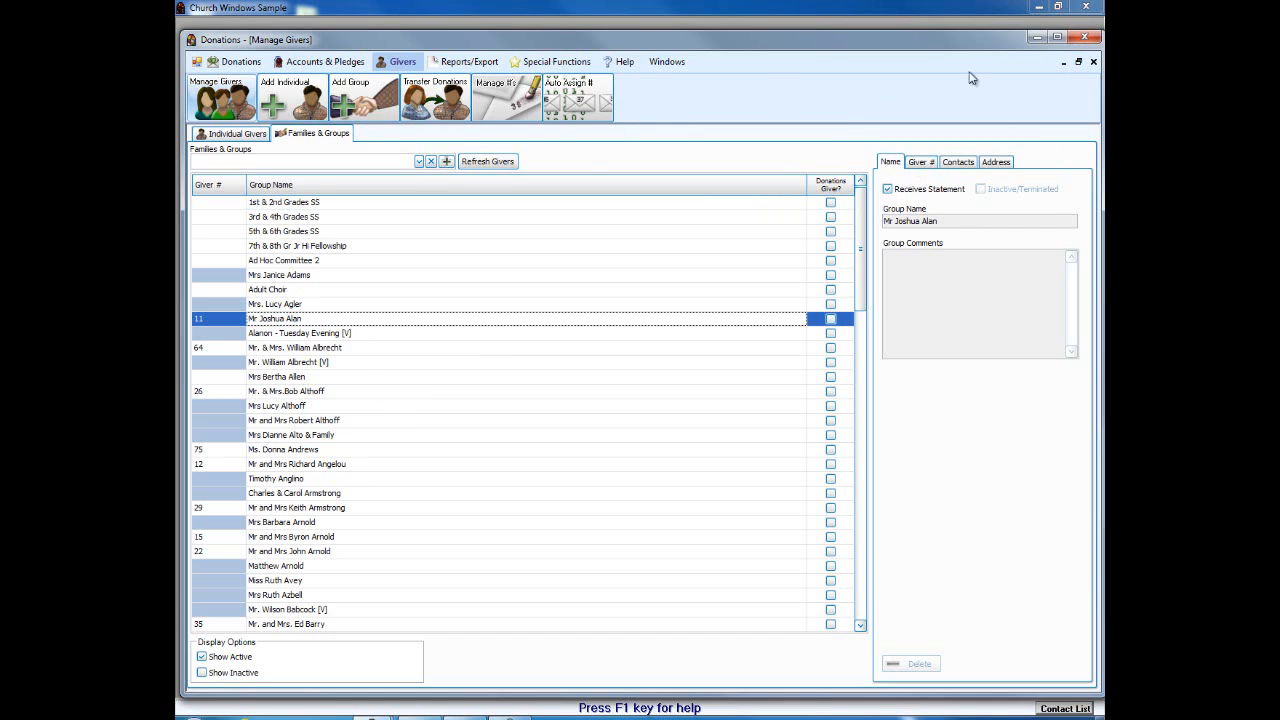
left_click(1093, 61)
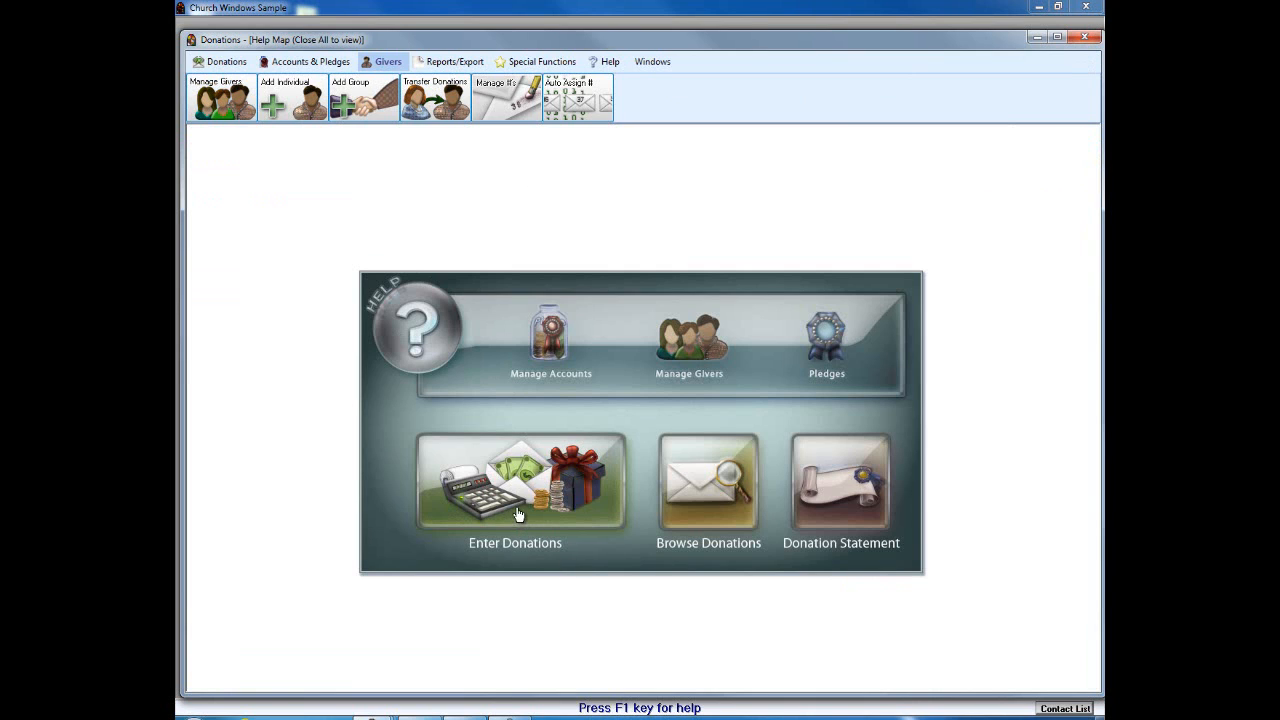
Step: Start a new donation dated 02/28/2014, toggle Inactive & Terminated, and search givers by name
left_click(522, 505)
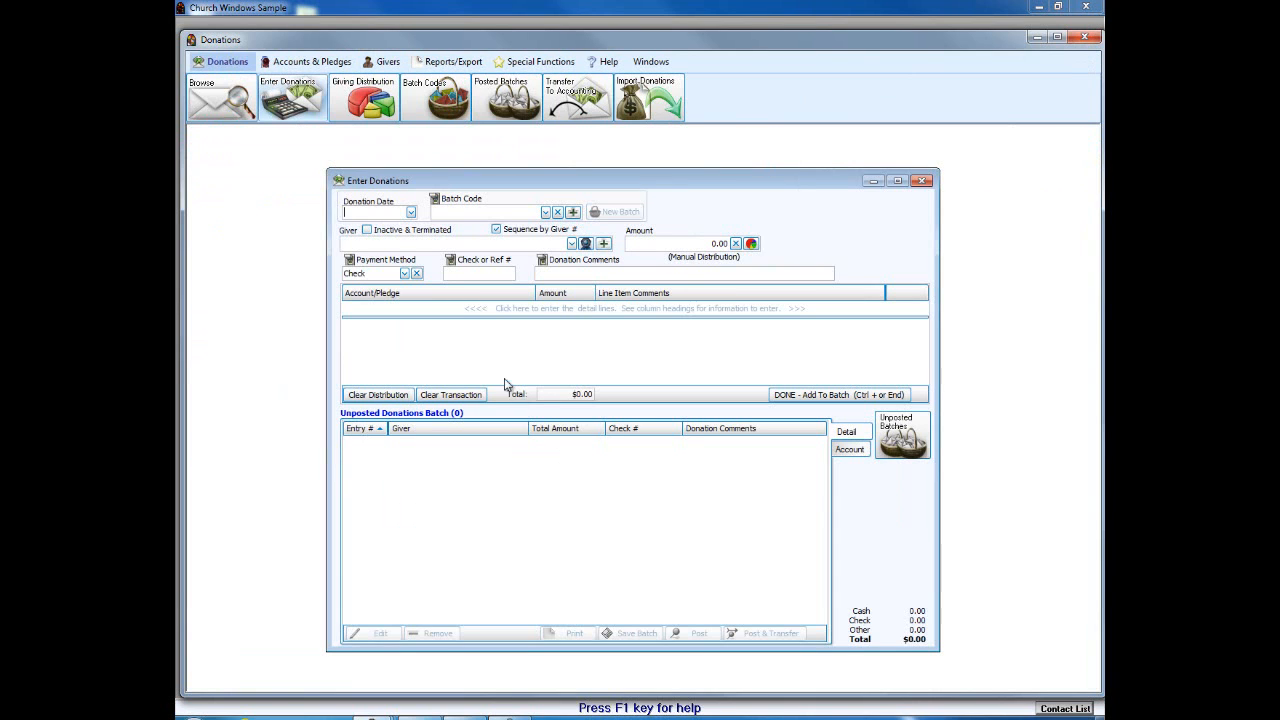
left_click(410, 213)
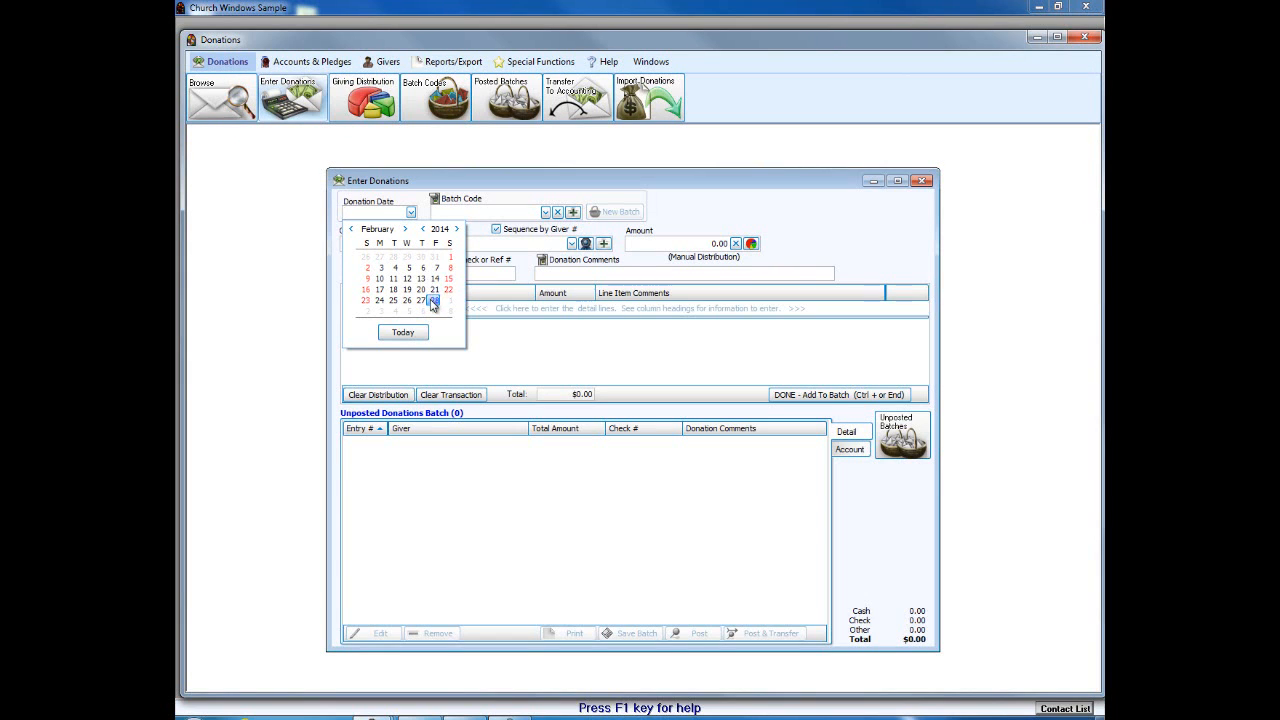
left_click(433, 301)
left_click(398, 231)
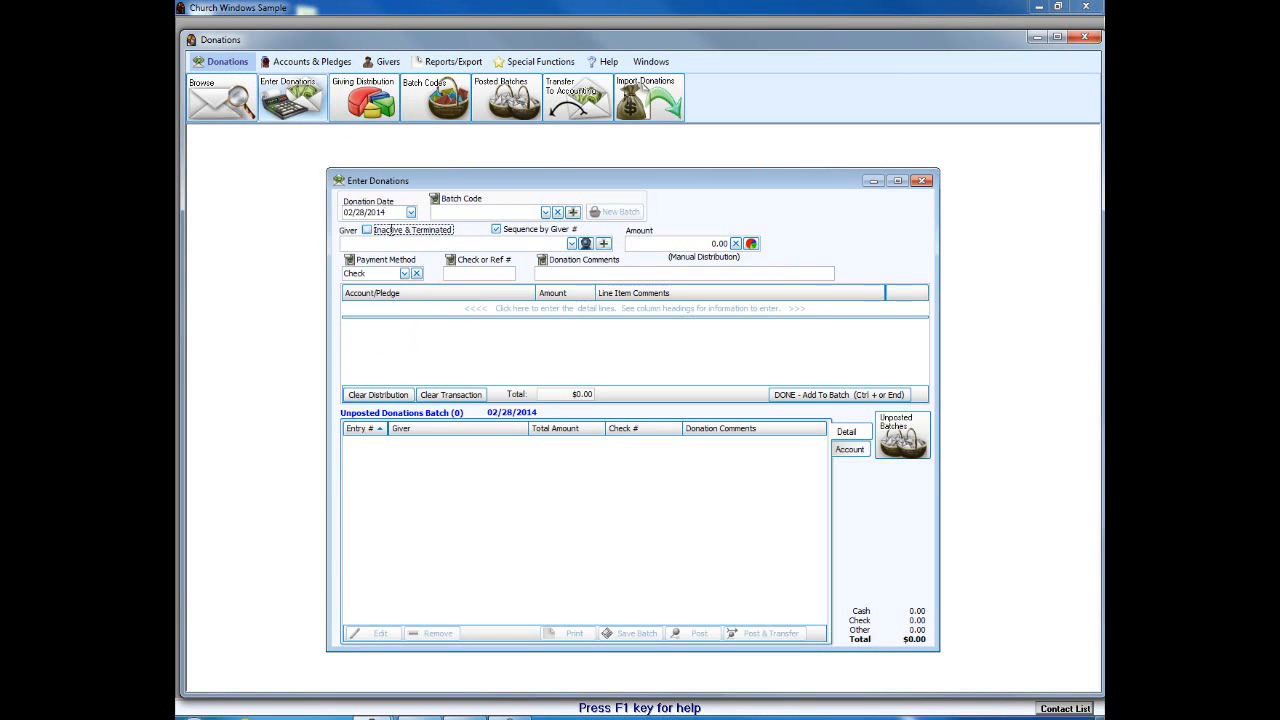
left_click(367, 230)
left_click(354, 242)
type("jo")
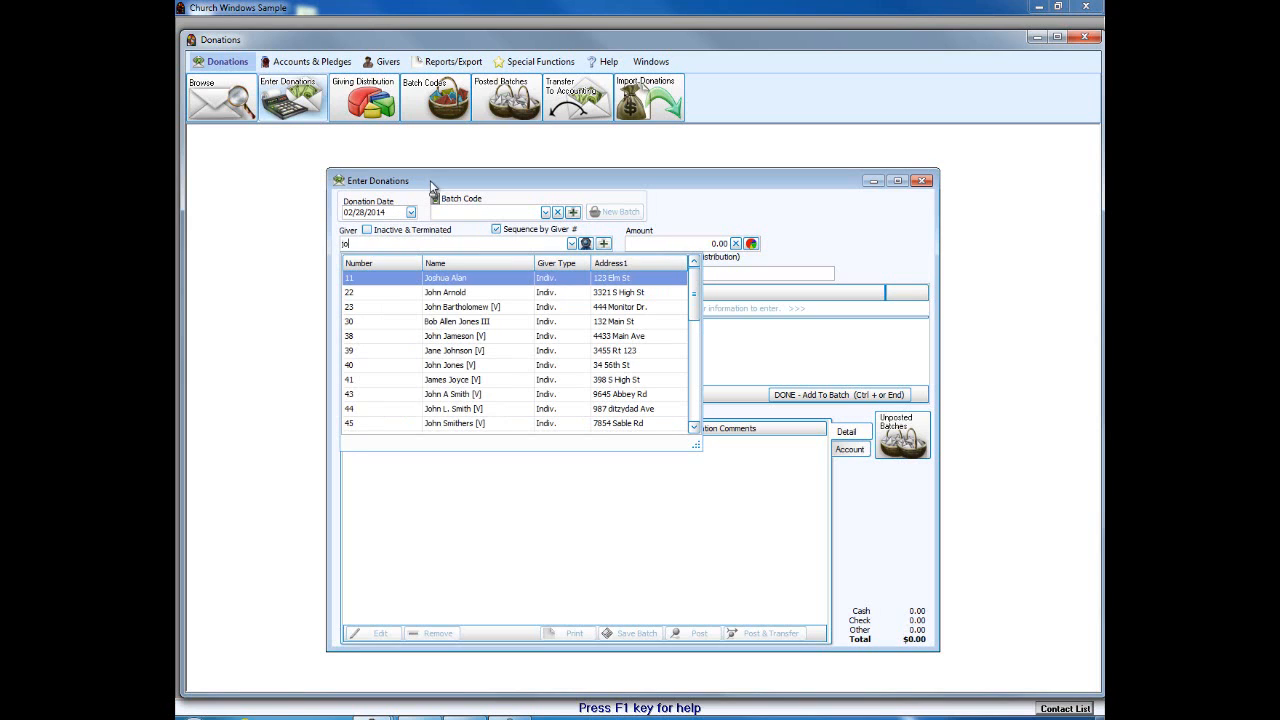
Step: Enter a $50.00 Cash gift from giver 11, skipping the check number and comments fields
left_click(409, 279)
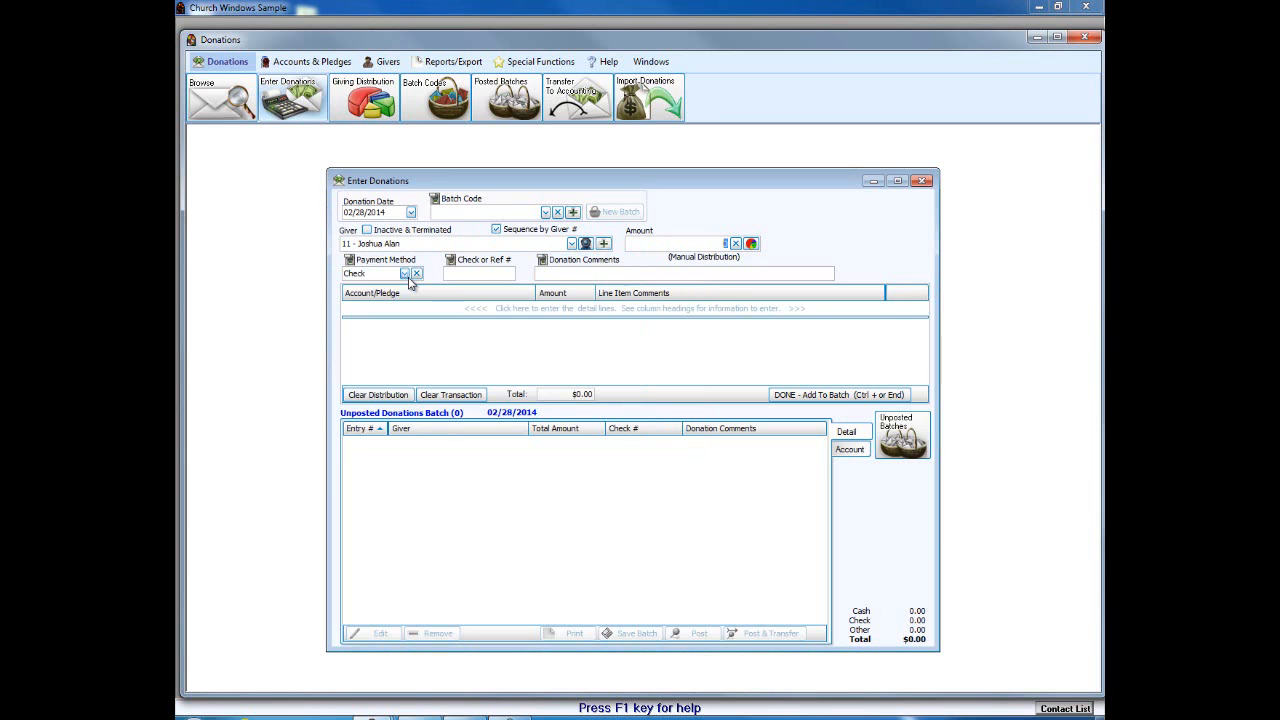
type("50")
left_click(404, 273)
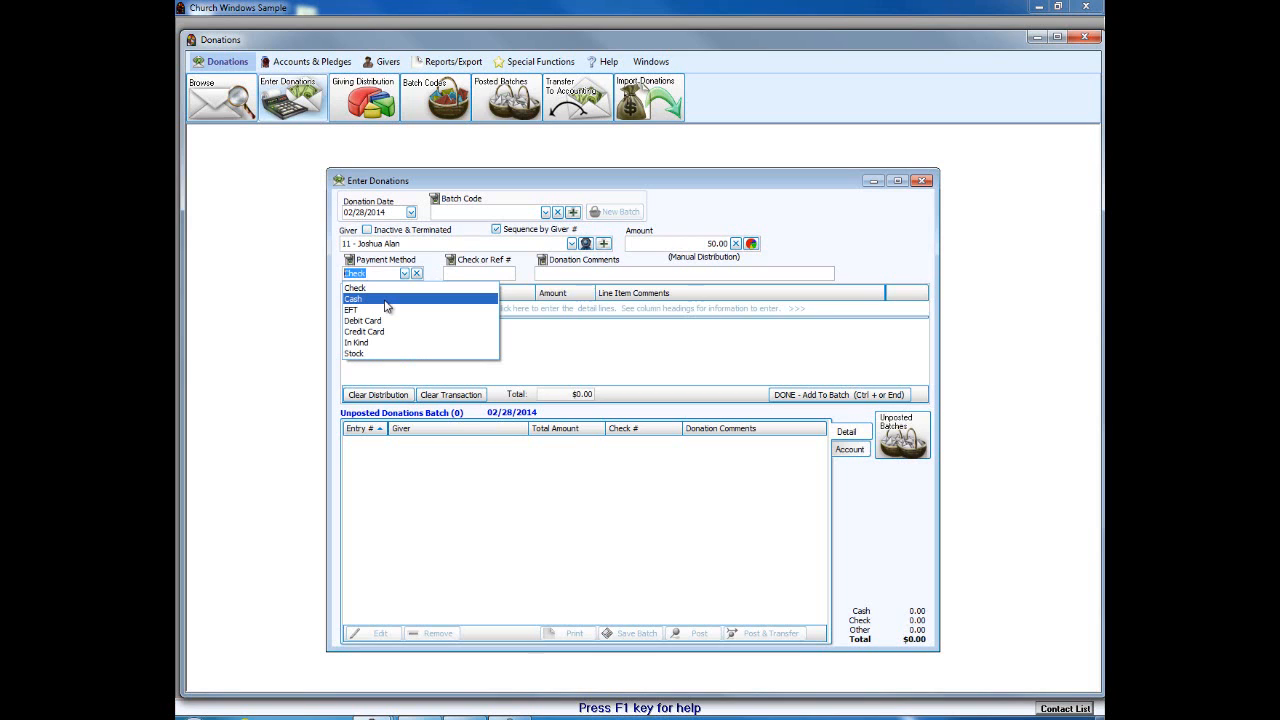
left_click(387, 299)
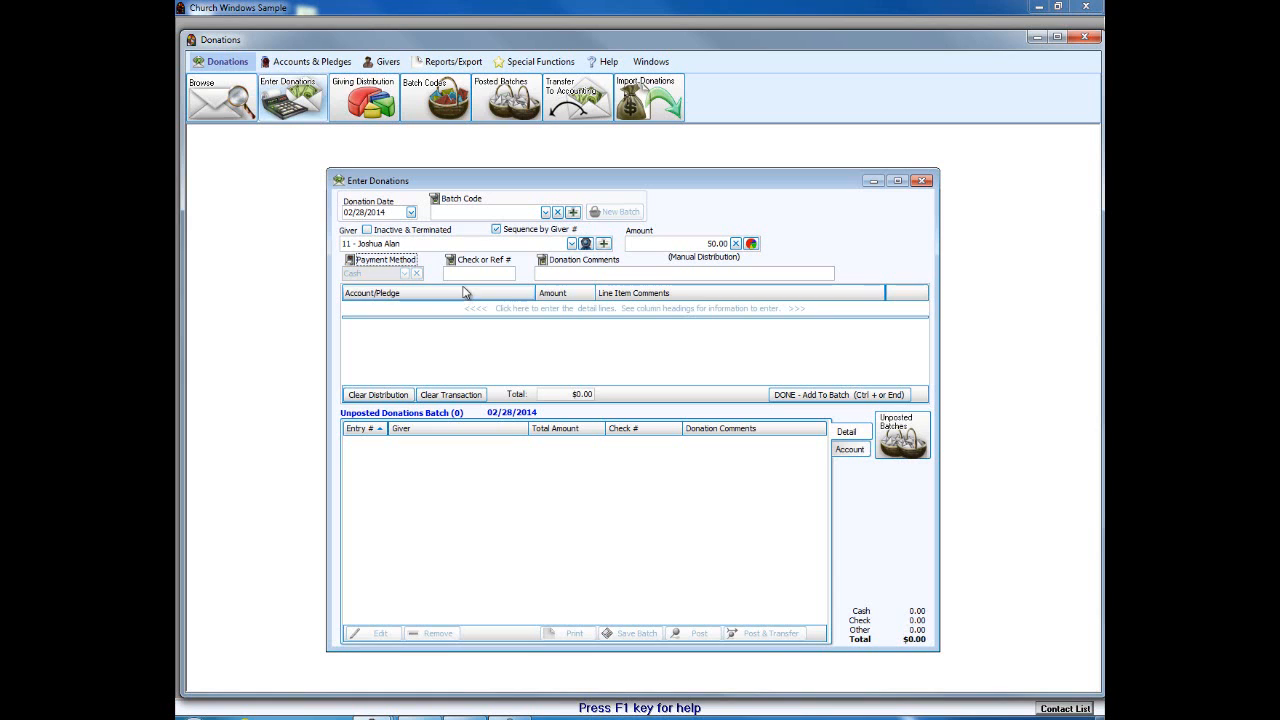
key("Tab")
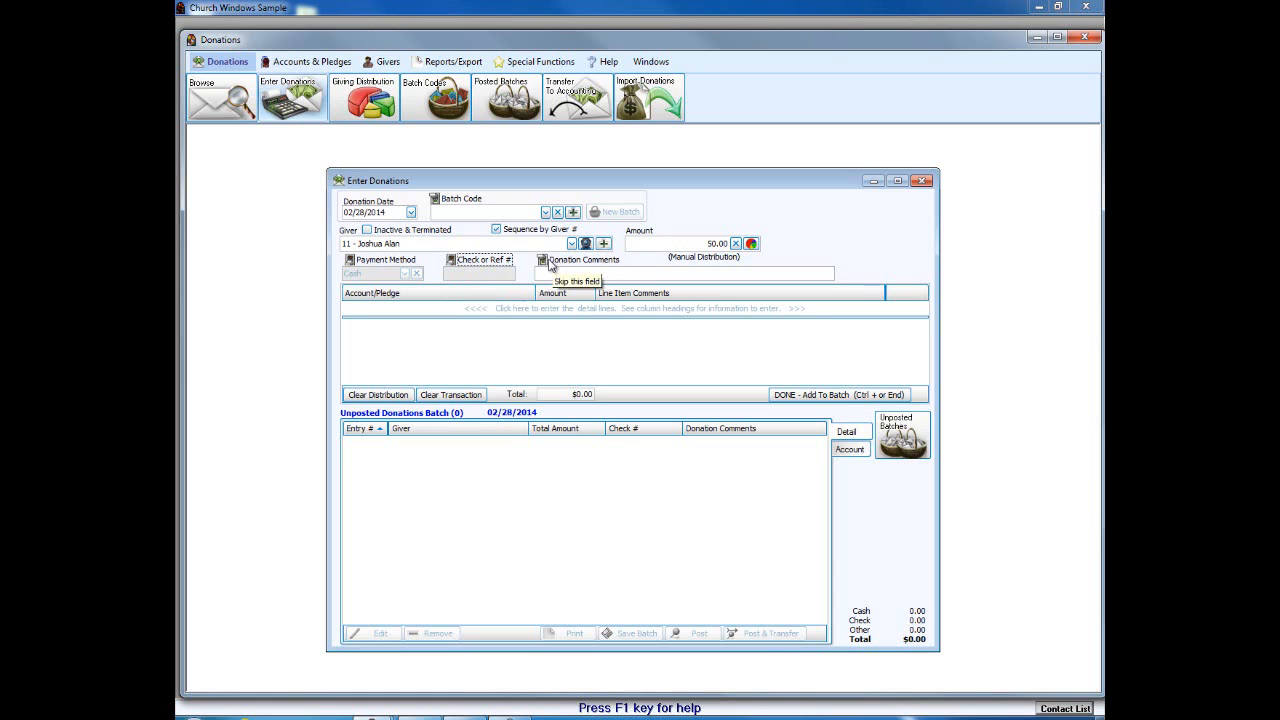
left_click(548, 262)
left_click(640, 245)
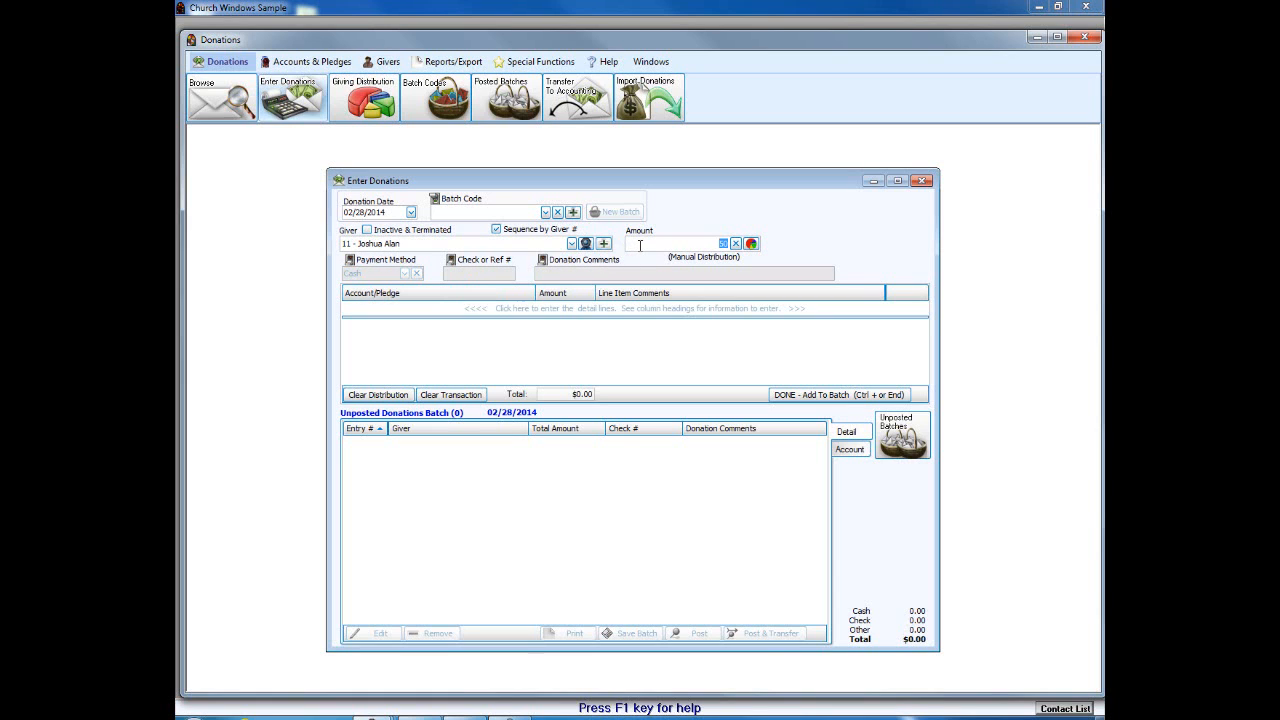
type("50")
key("Tab")
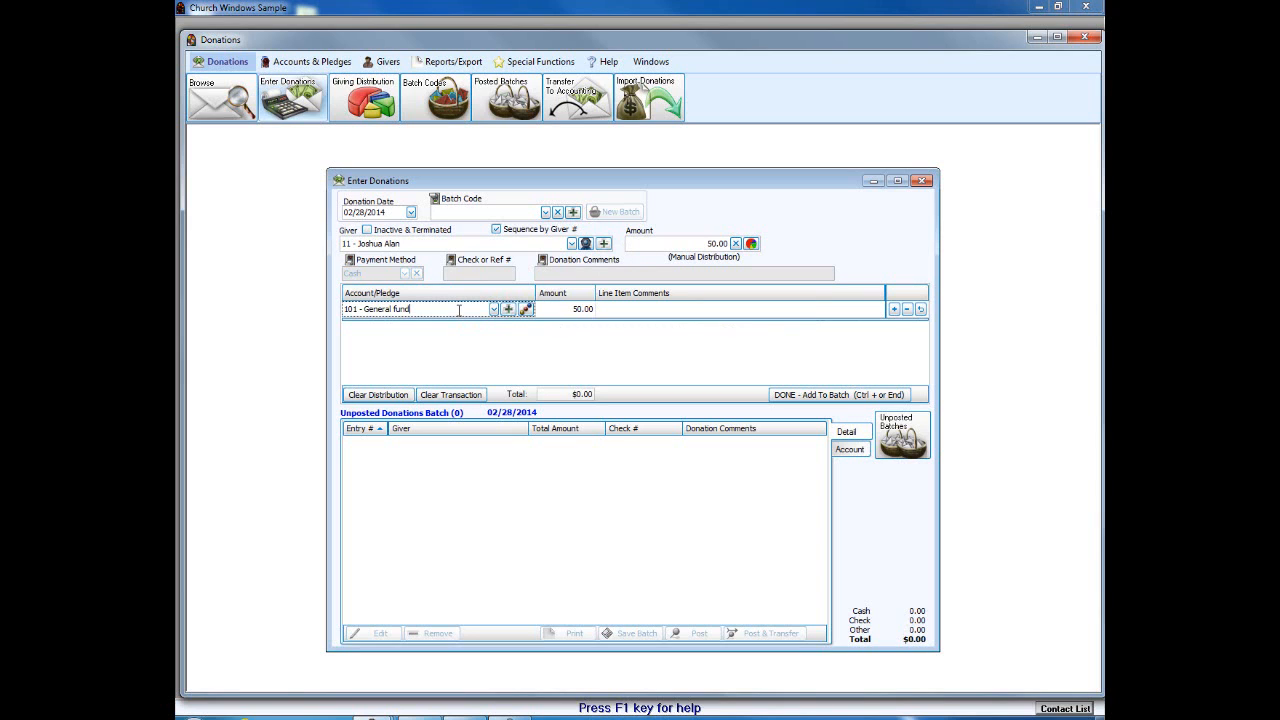
Step: Split it $25.00 to 101 - General fund and $25.00 to 112 - Missions - Uganda, and add to batch
left_click(494, 310)
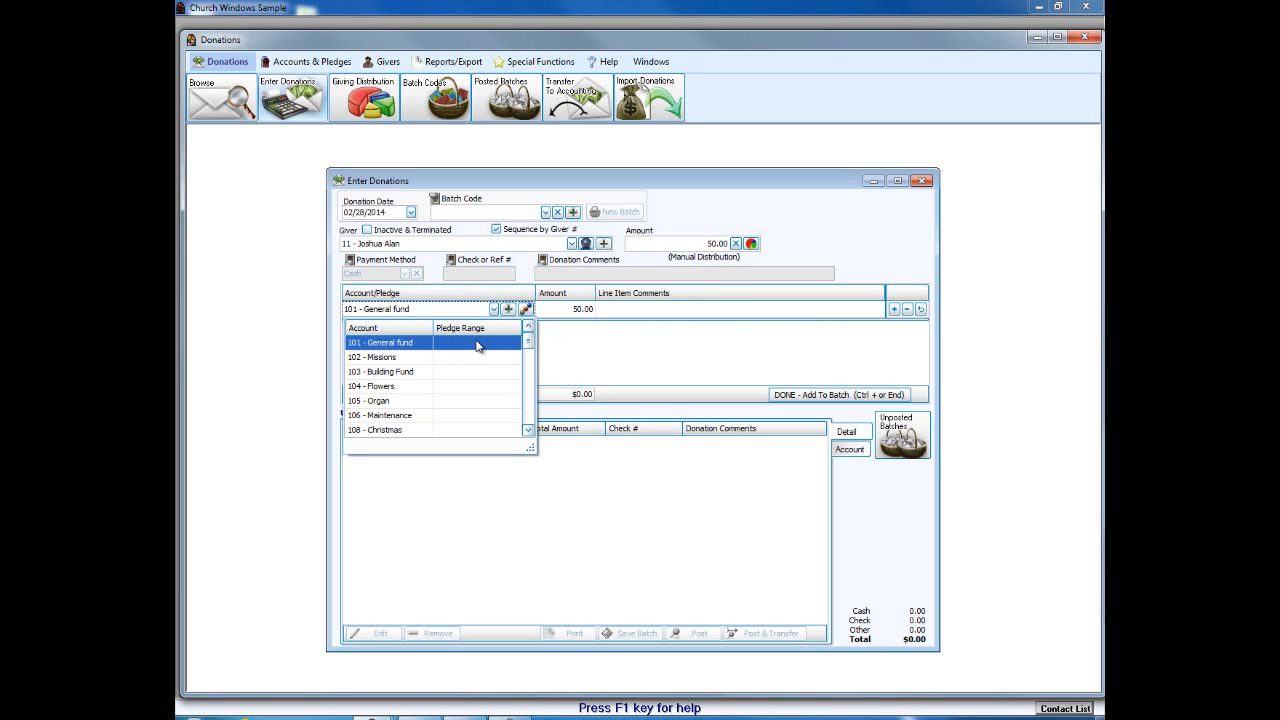
left_click(430, 344)
left_click(572, 311)
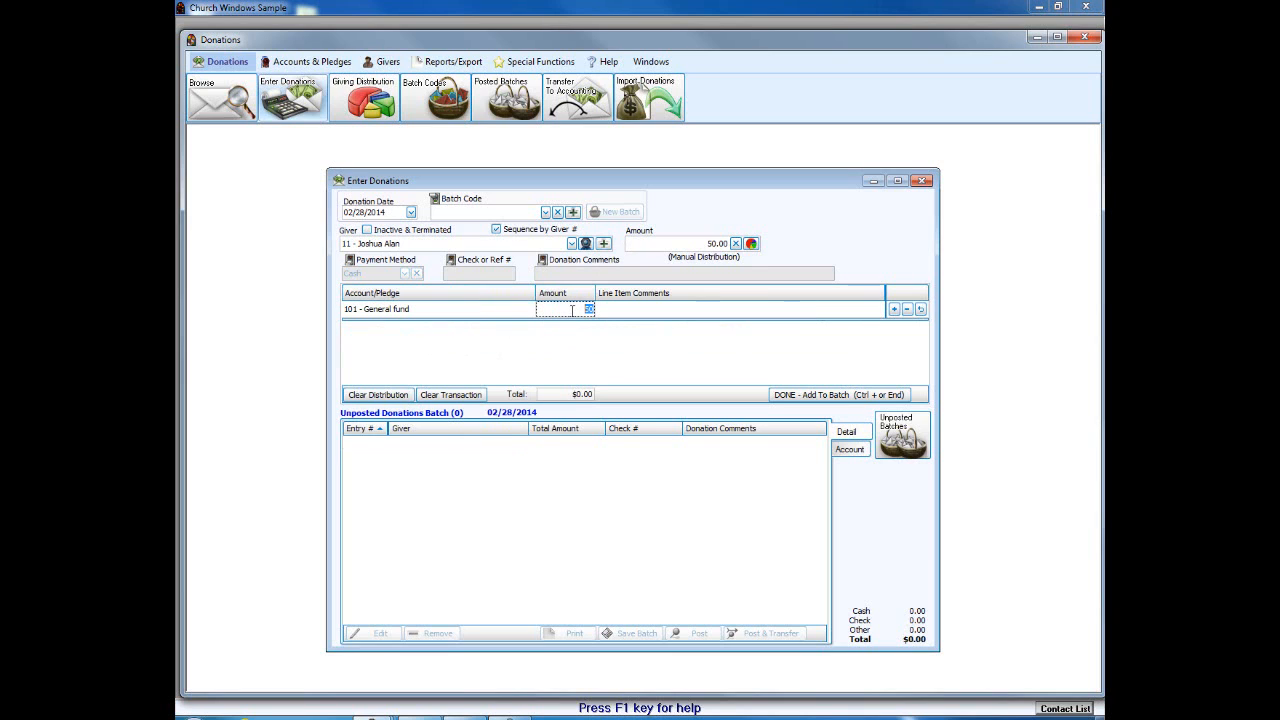
type("25.")
key("Return")
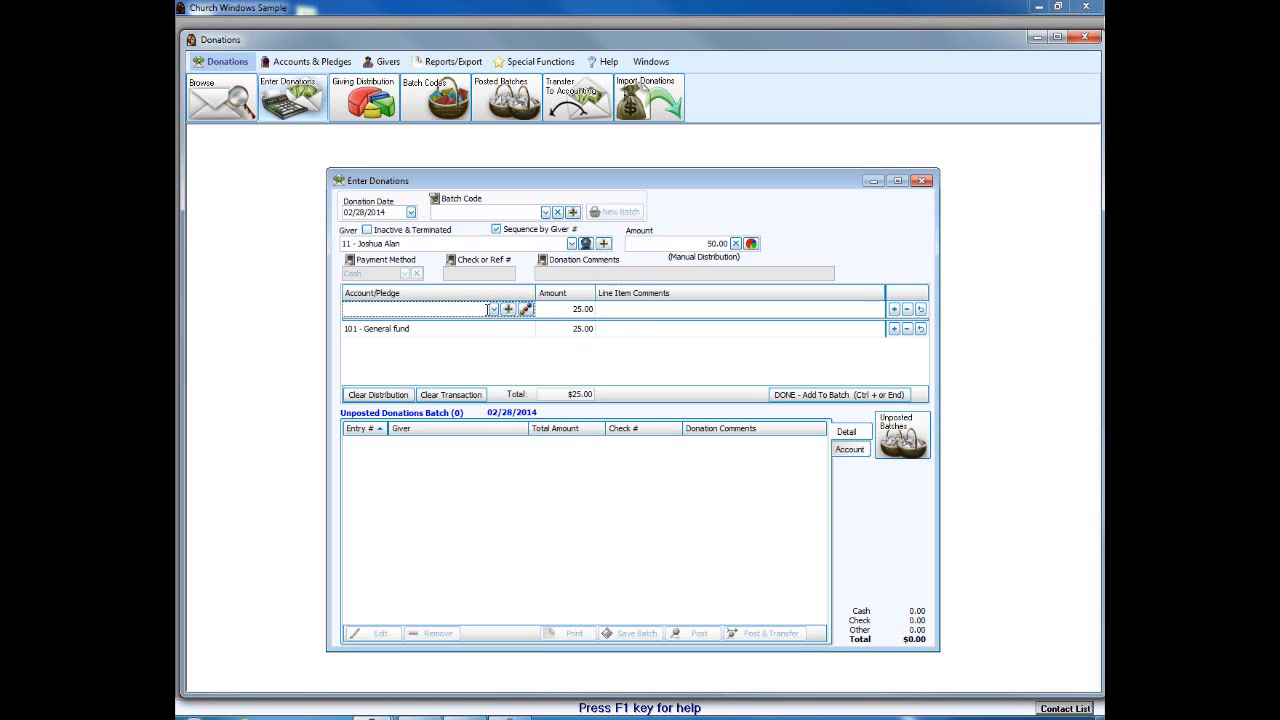
type("mi")
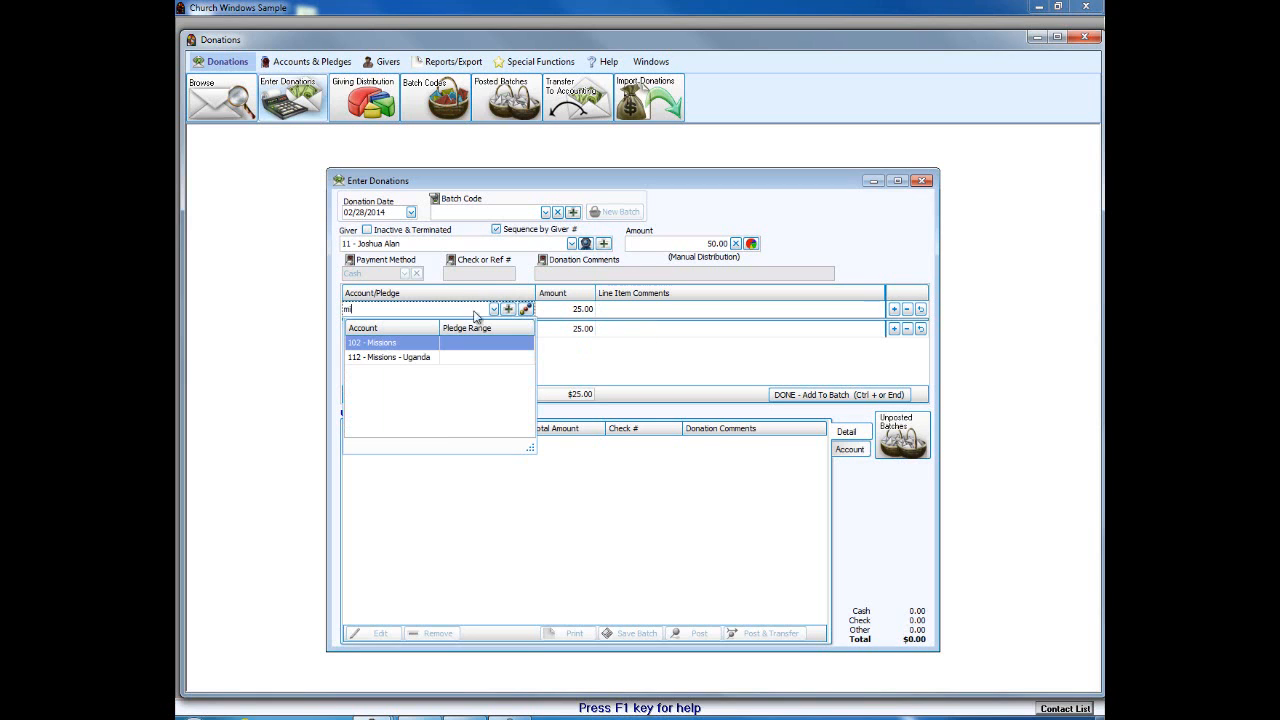
left_click(416, 358)
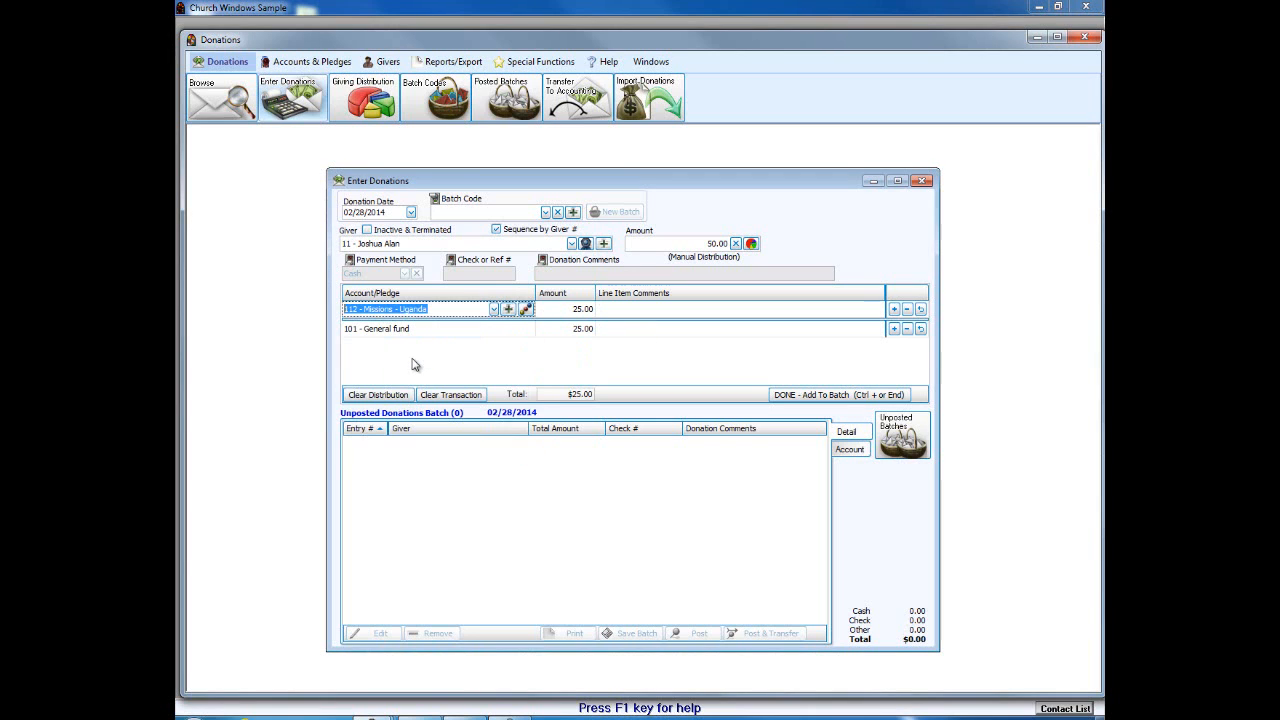
left_click(572, 311)
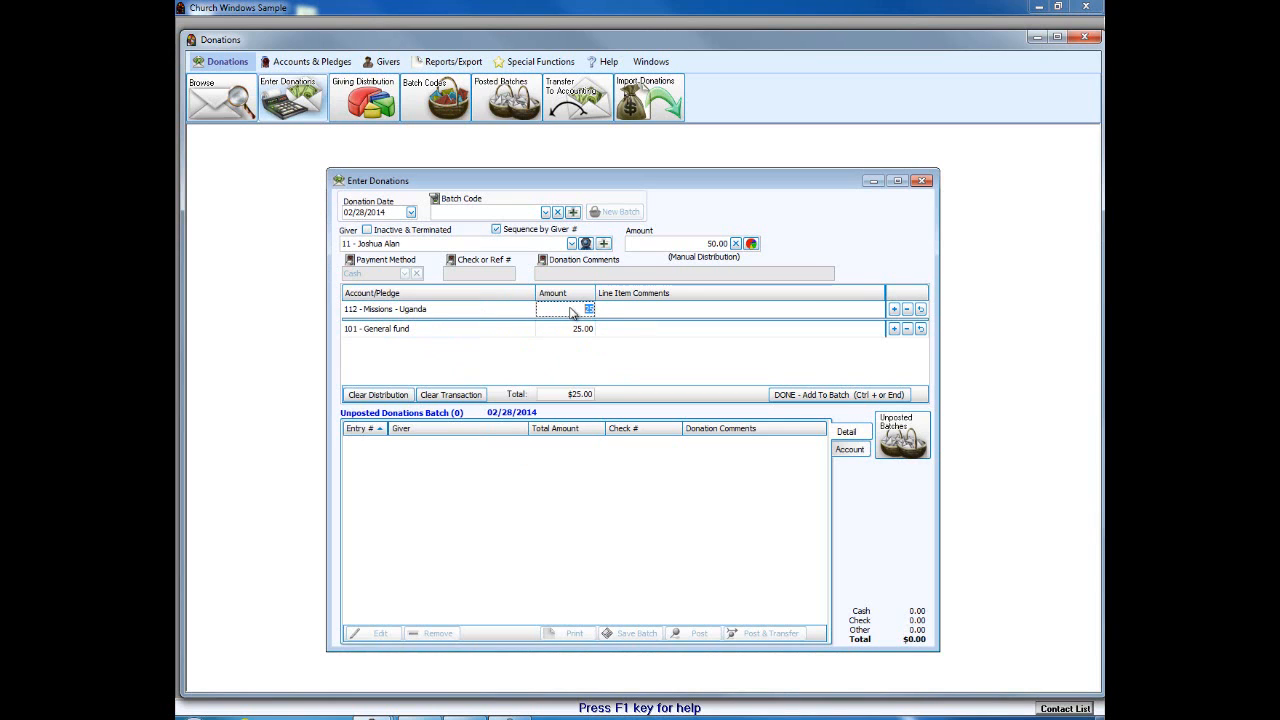
left_click(800, 394)
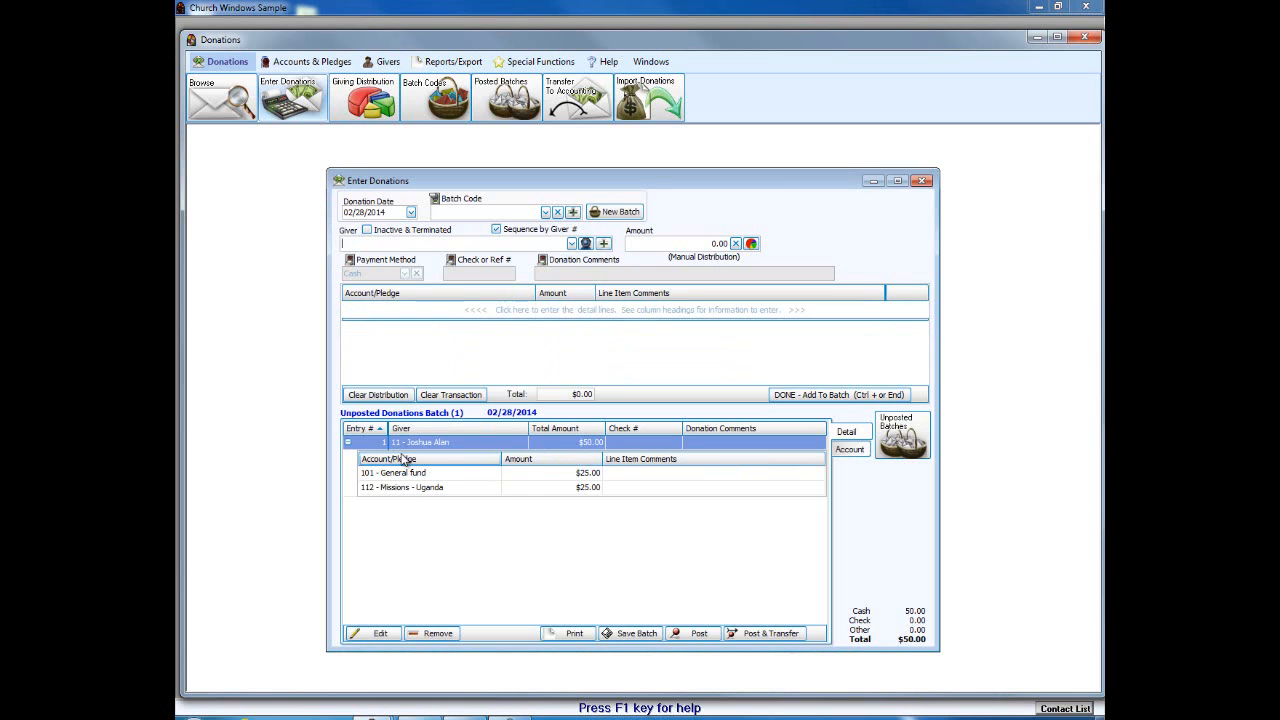
Step: Re-enable the payment method, check number and comments fields, then pick giver 4
left_click(368, 264)
left_click(493, 263)
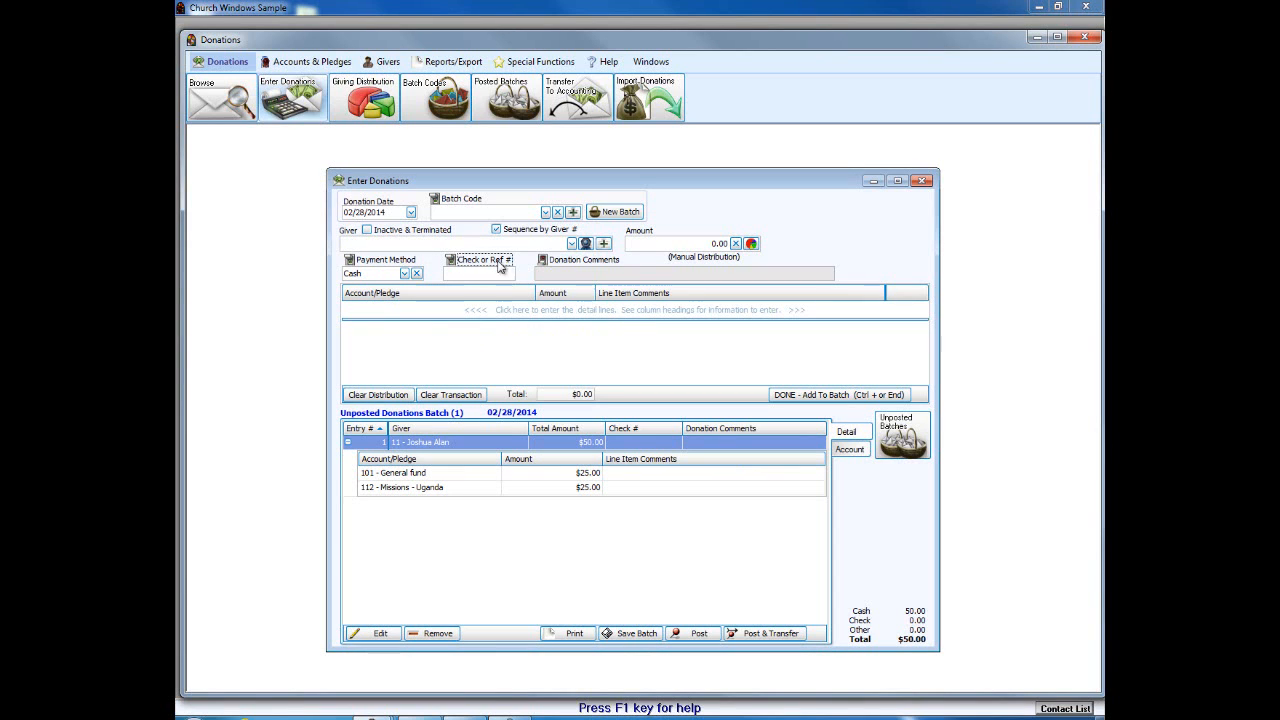
left_click(540, 262)
left_click(466, 243)
type("4")
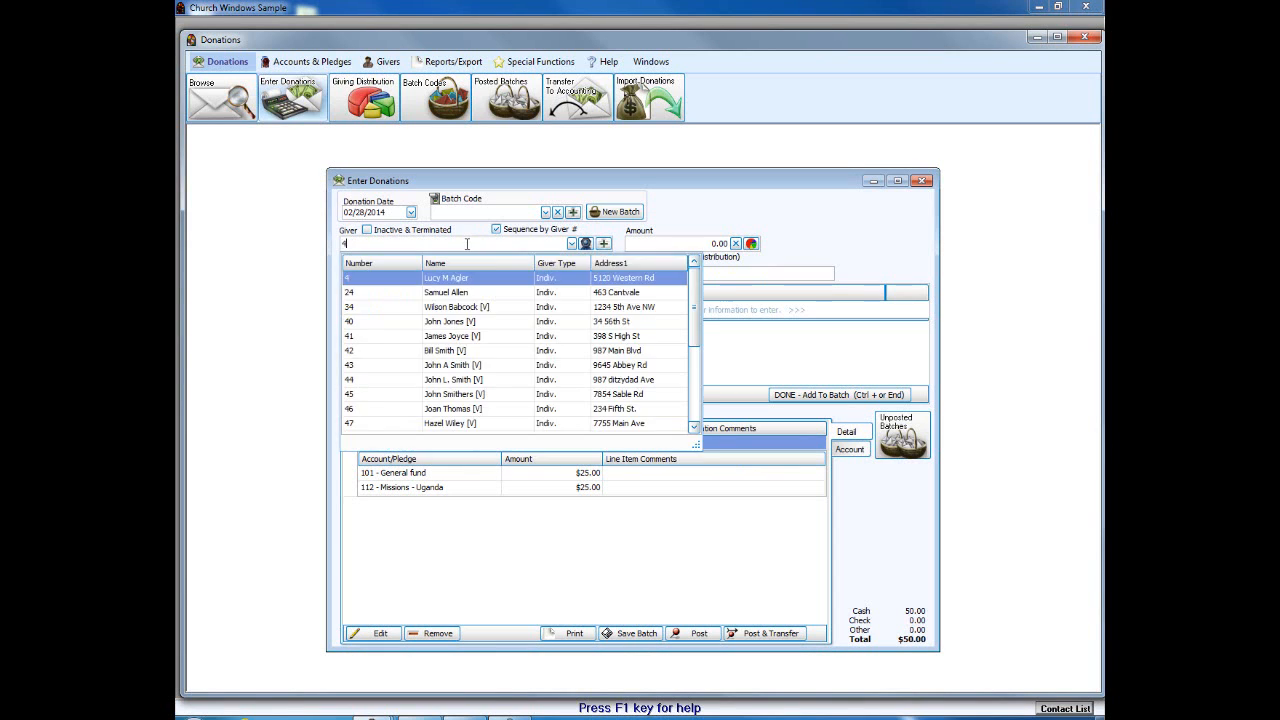
left_click(433, 279)
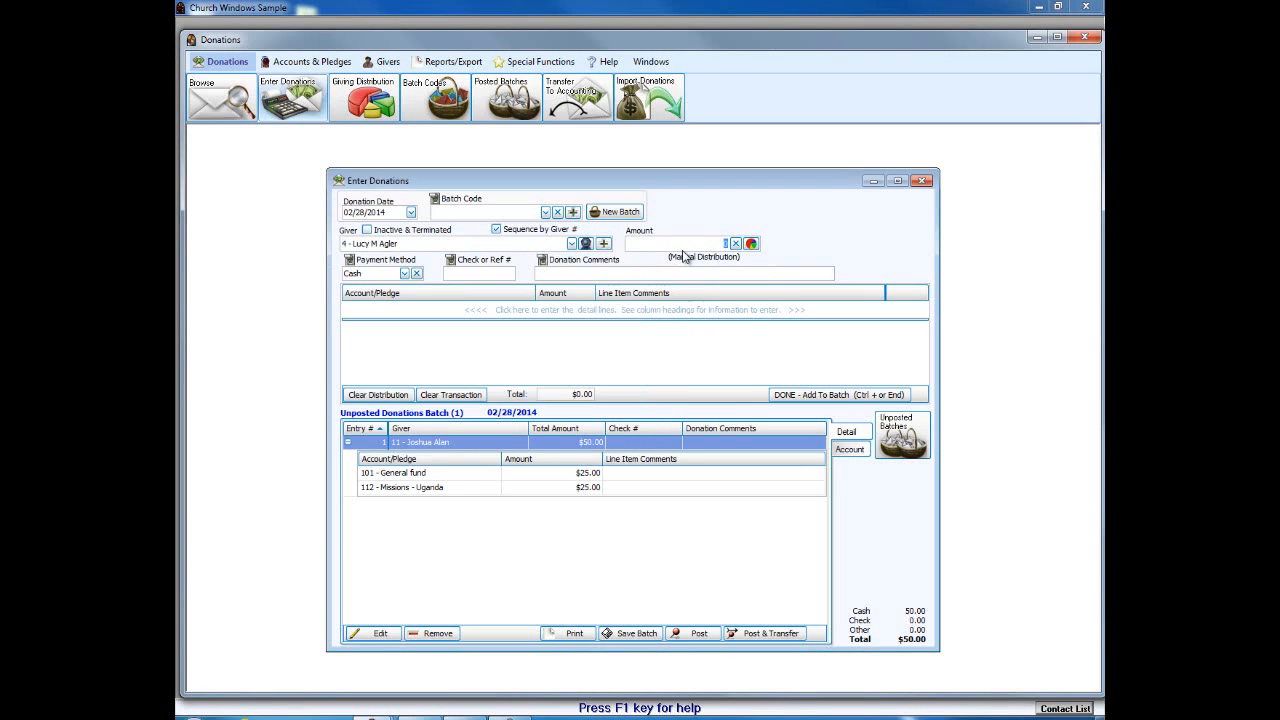
Step: Enter a $100.00 gift paid by Check to the General fund
type("100")
key("Tab")
type("Check")
key("Tab")
type("445")
key("BackSpace")
key("BackSpace")
key("Tab")
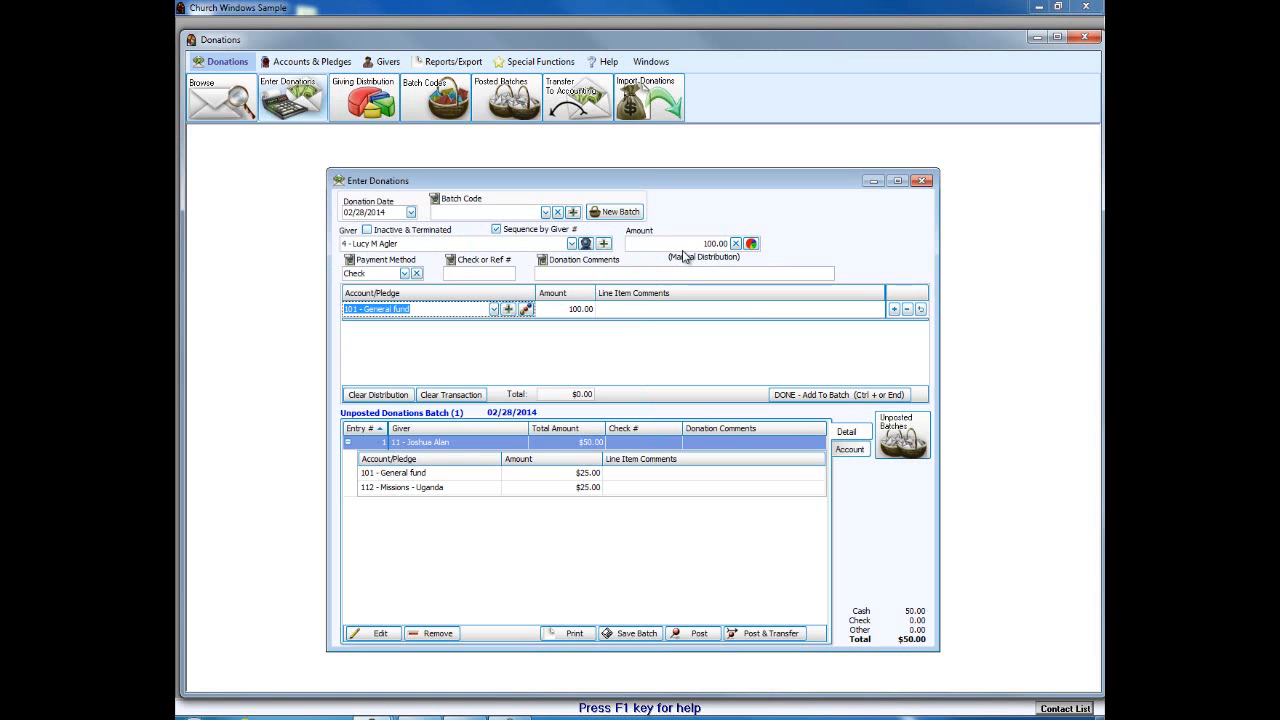
Step: Fill in check number 6475 and add the $100.00 check gift to the batch
left_click(838, 395)
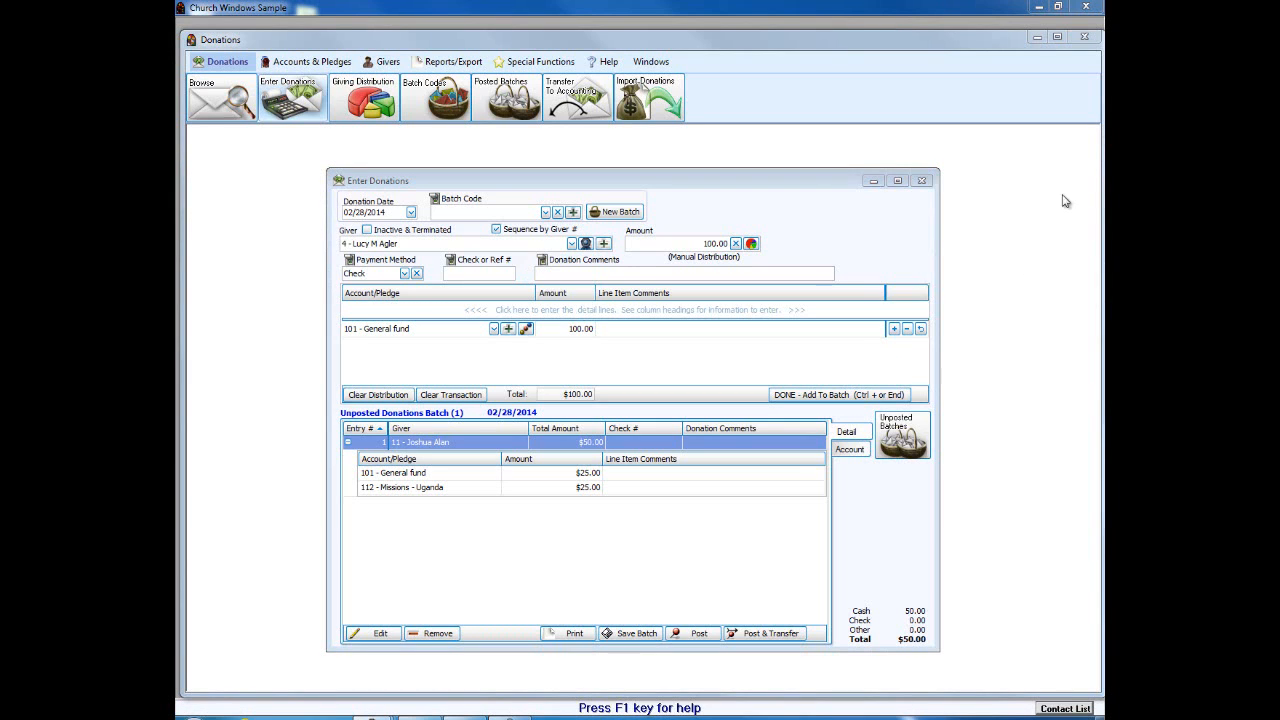
mouse_move(521, 278)
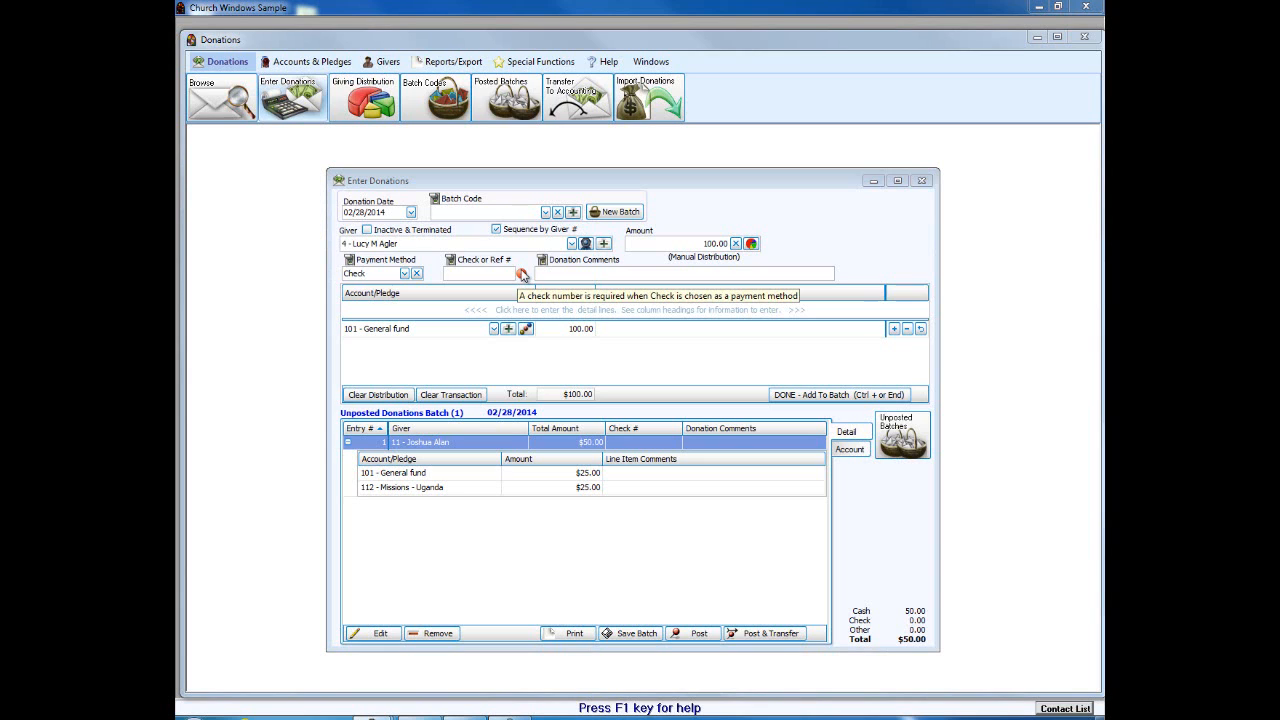
left_click(464, 274)
type("6475")
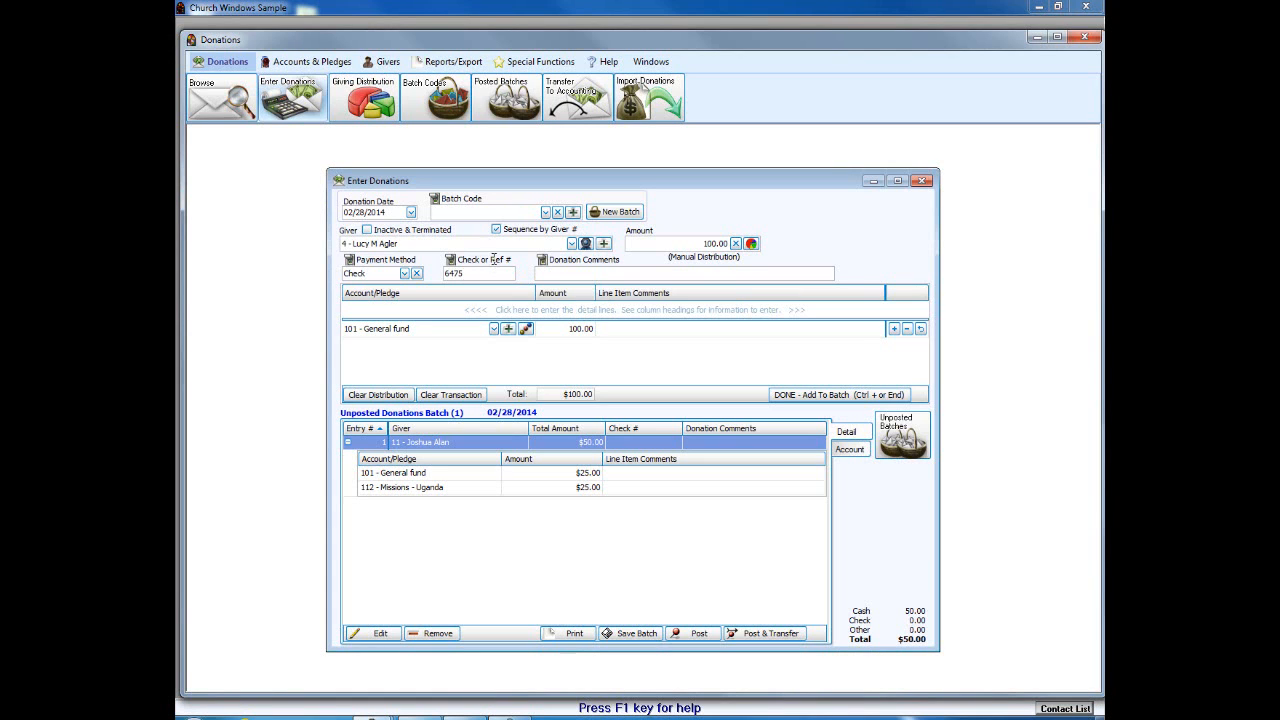
left_click(793, 391)
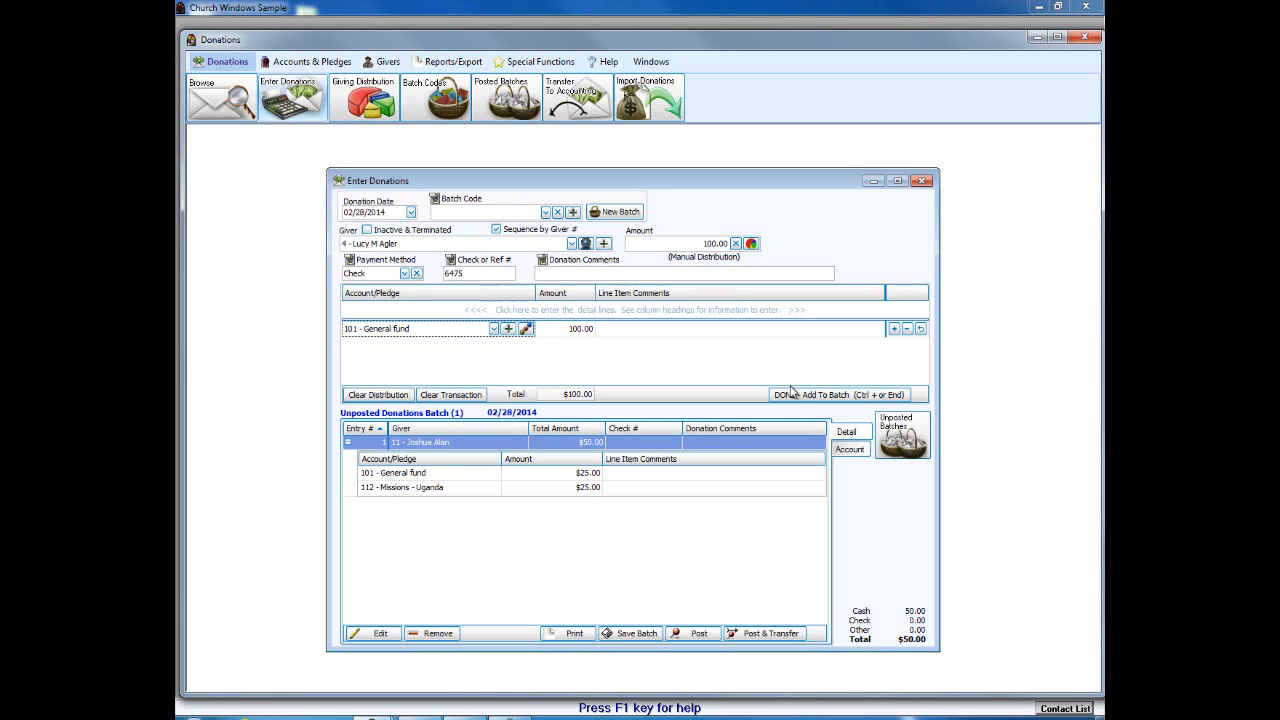
left_click(793, 393)
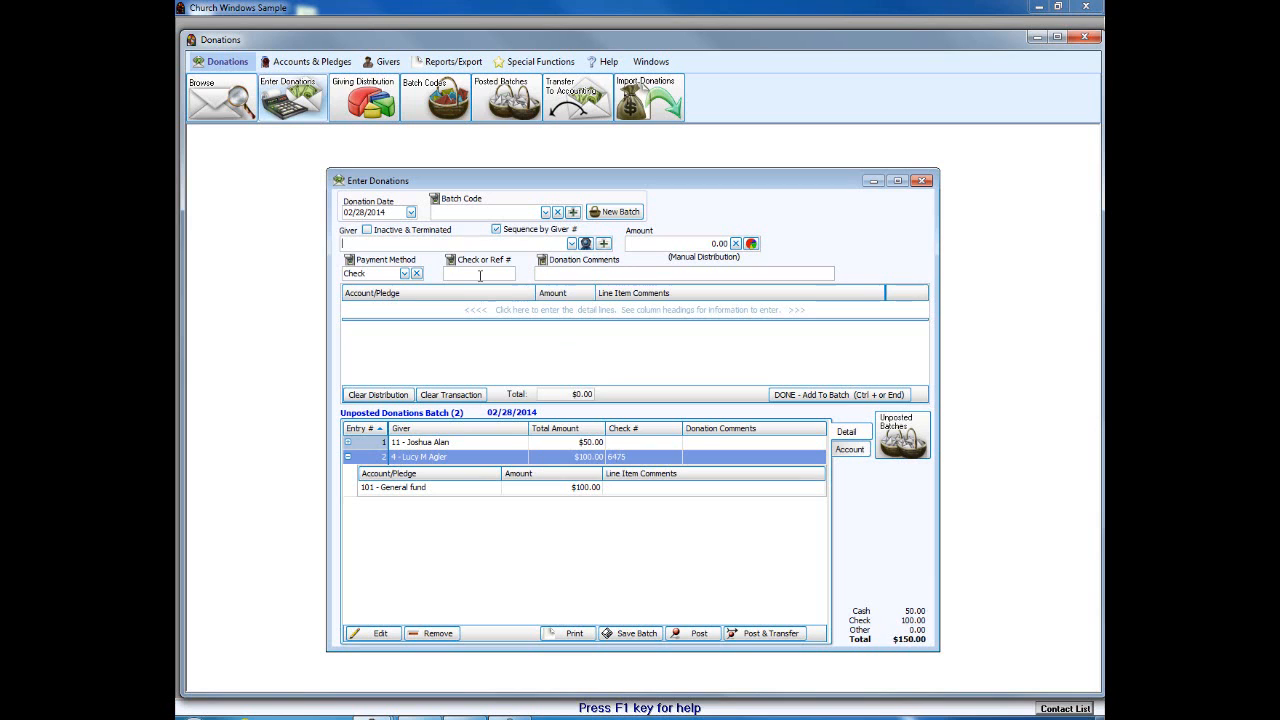
Step: Pick giver 7 and enter a $15.00 gift paid in Cash
left_click(573, 244)
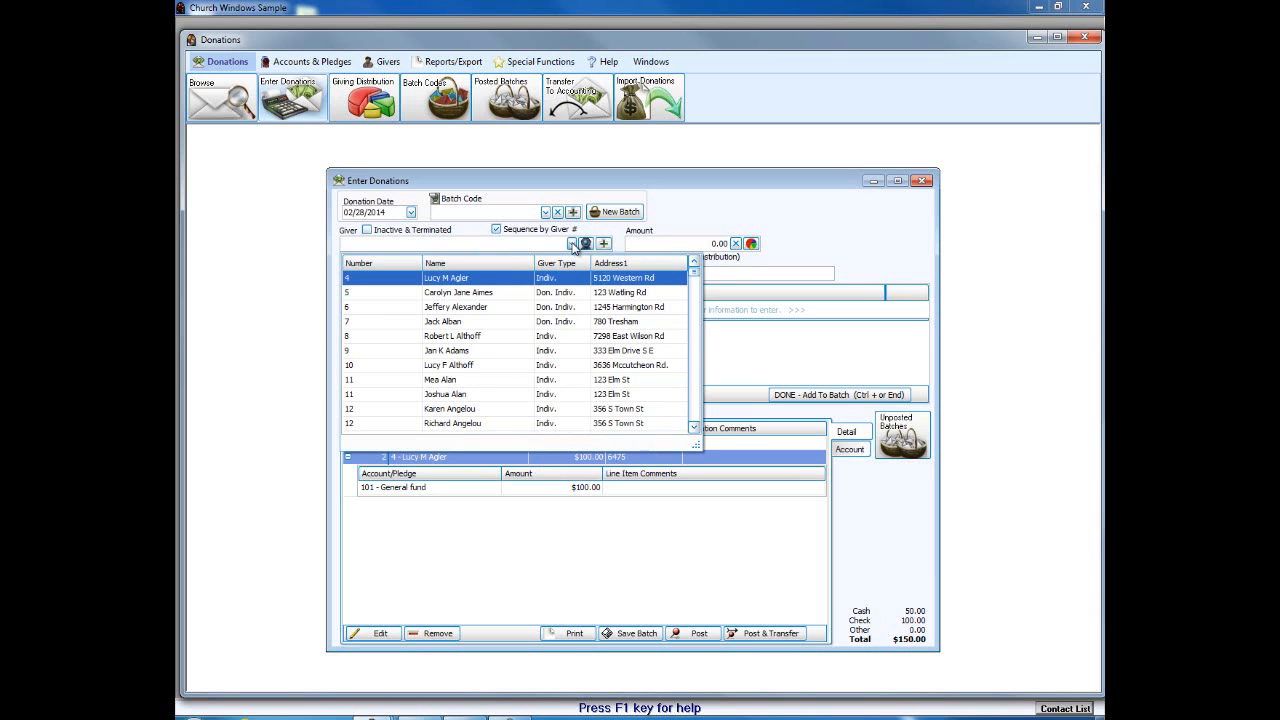
left_click(452, 320)
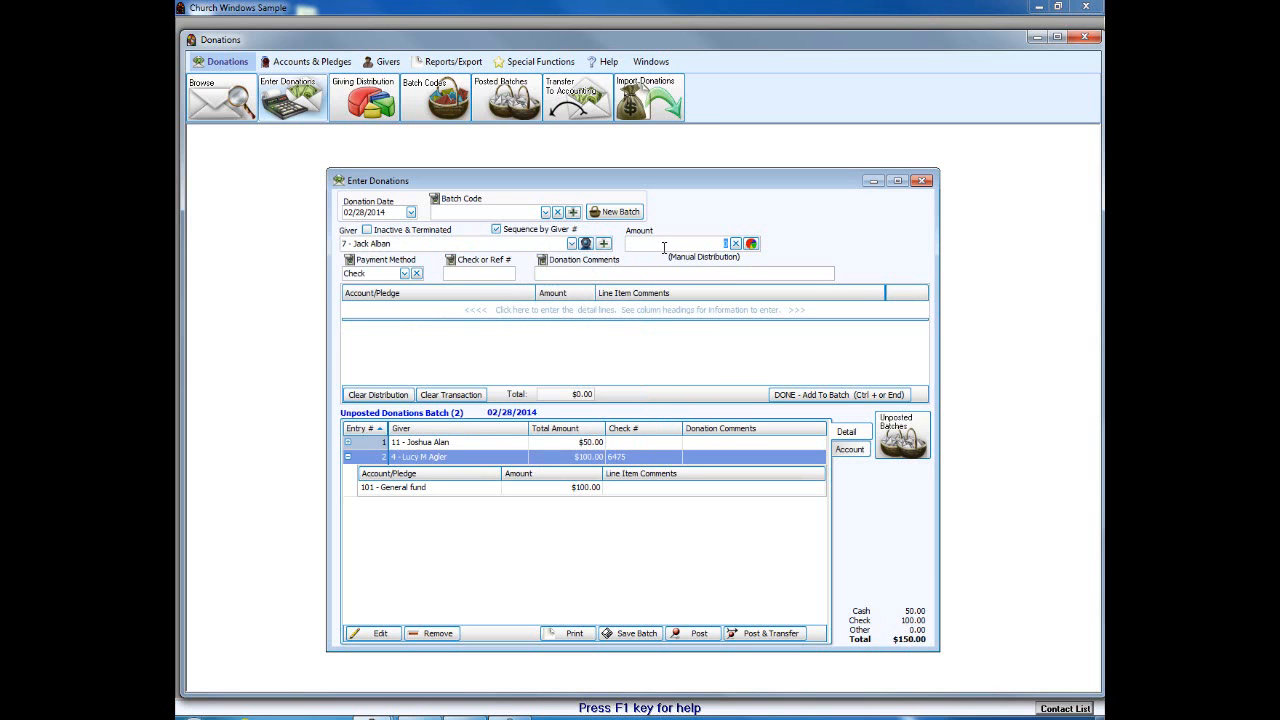
type("15")
key("Tab")
left_click(405, 273)
left_click(390, 293)
left_click(404, 274)
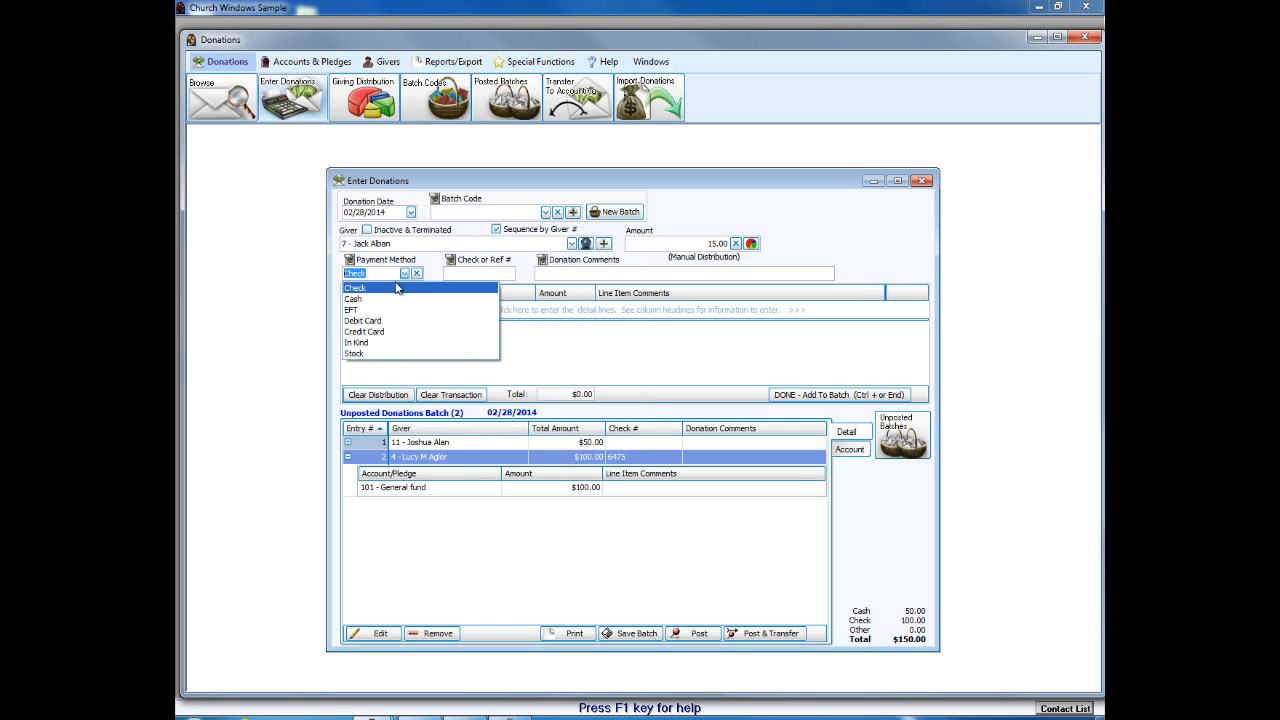
left_click(388, 299)
Step: Assign the $15.00 gift to 104 - Flowers and add it to the batch
left_click(485, 310)
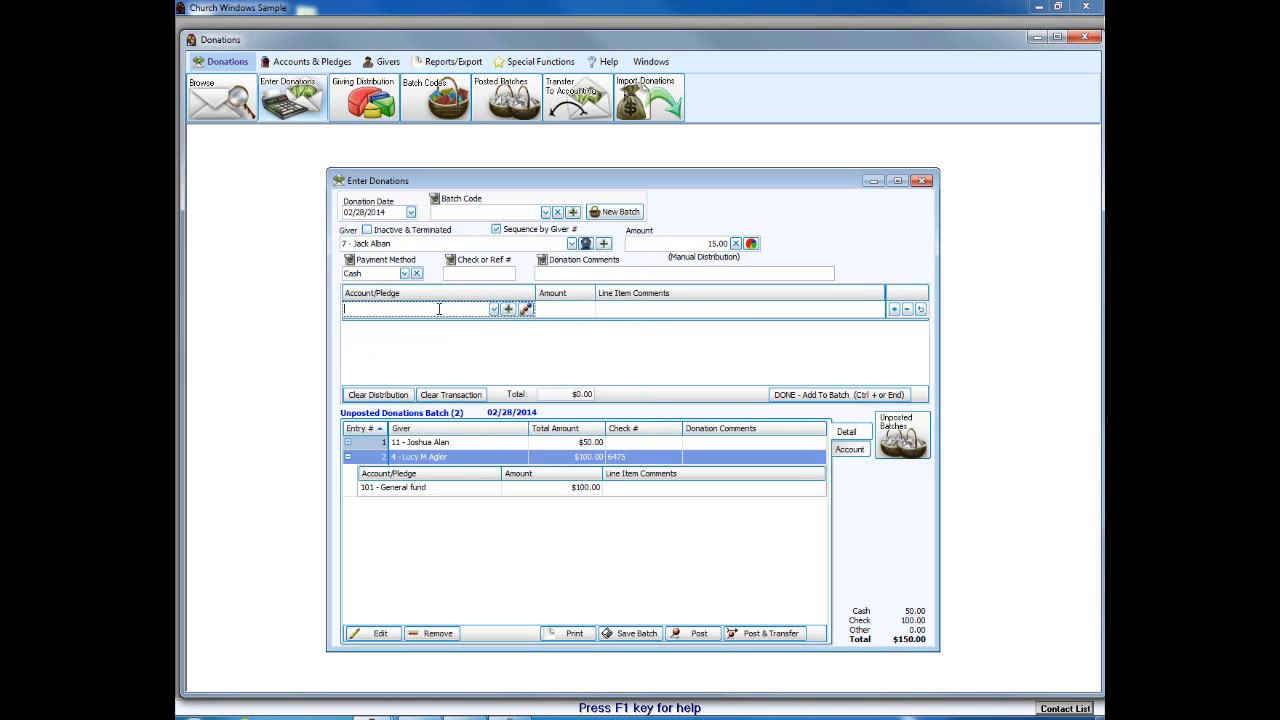
left_click(508, 309)
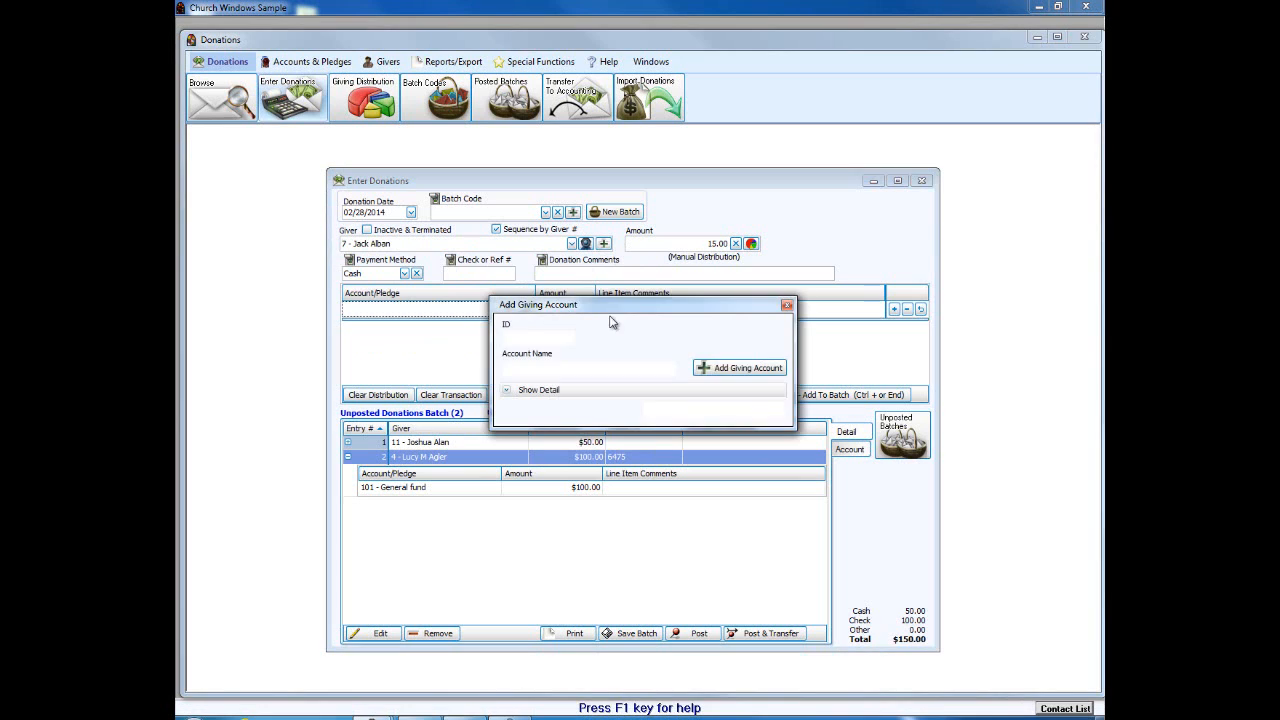
left_click(787, 305)
left_click(493, 310)
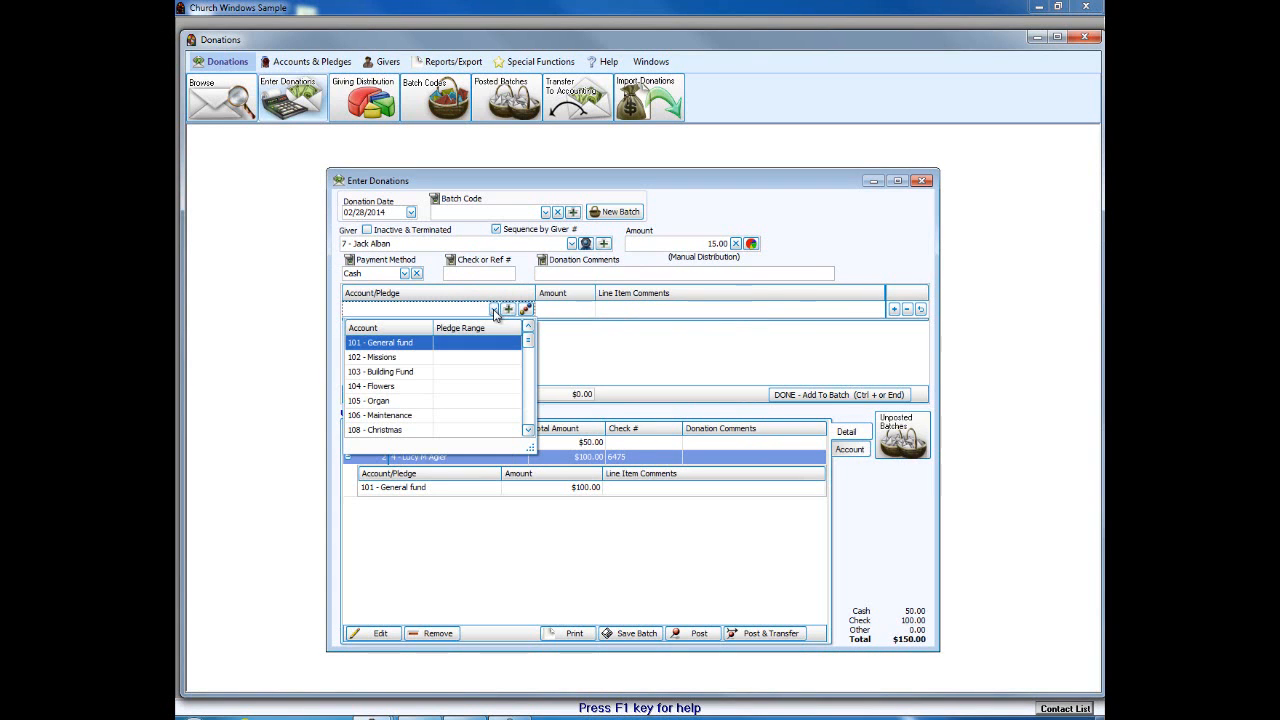
left_click(410, 386)
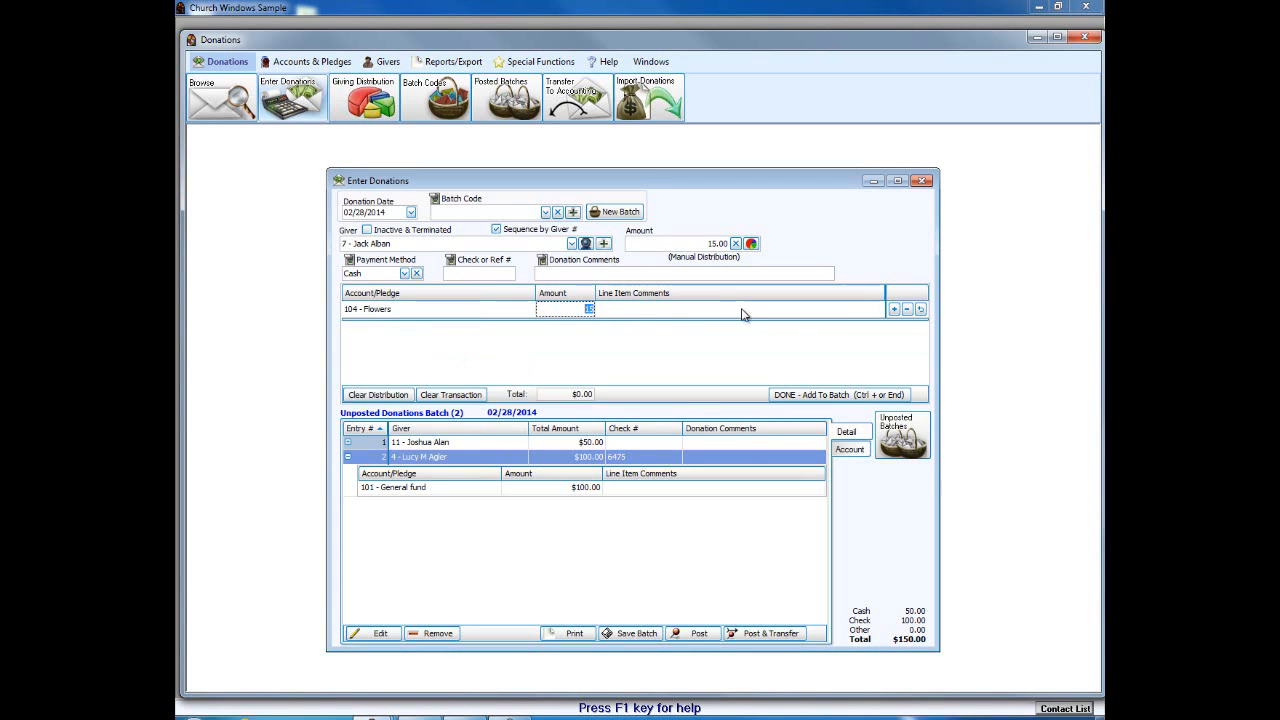
left_click(786, 397)
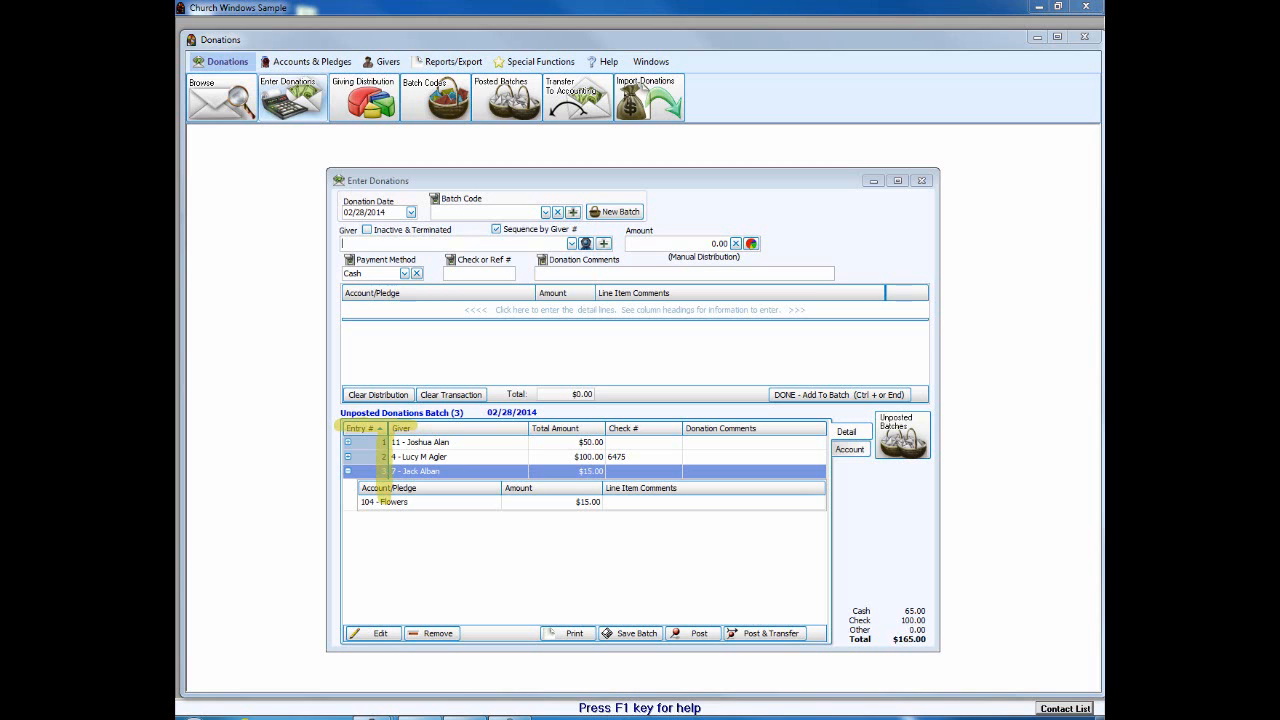
Step: Sort the unposted batch grid by total, then by entry number 1 to 3
left_click(592, 434)
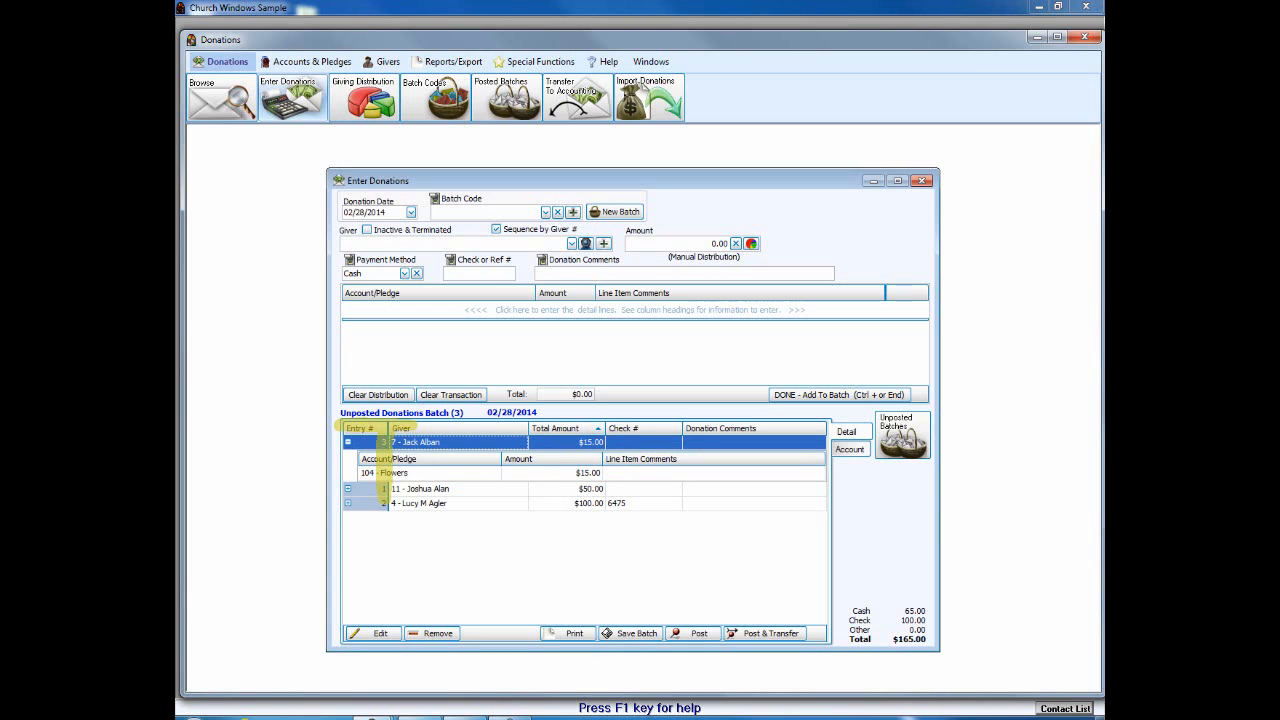
left_click(362, 428)
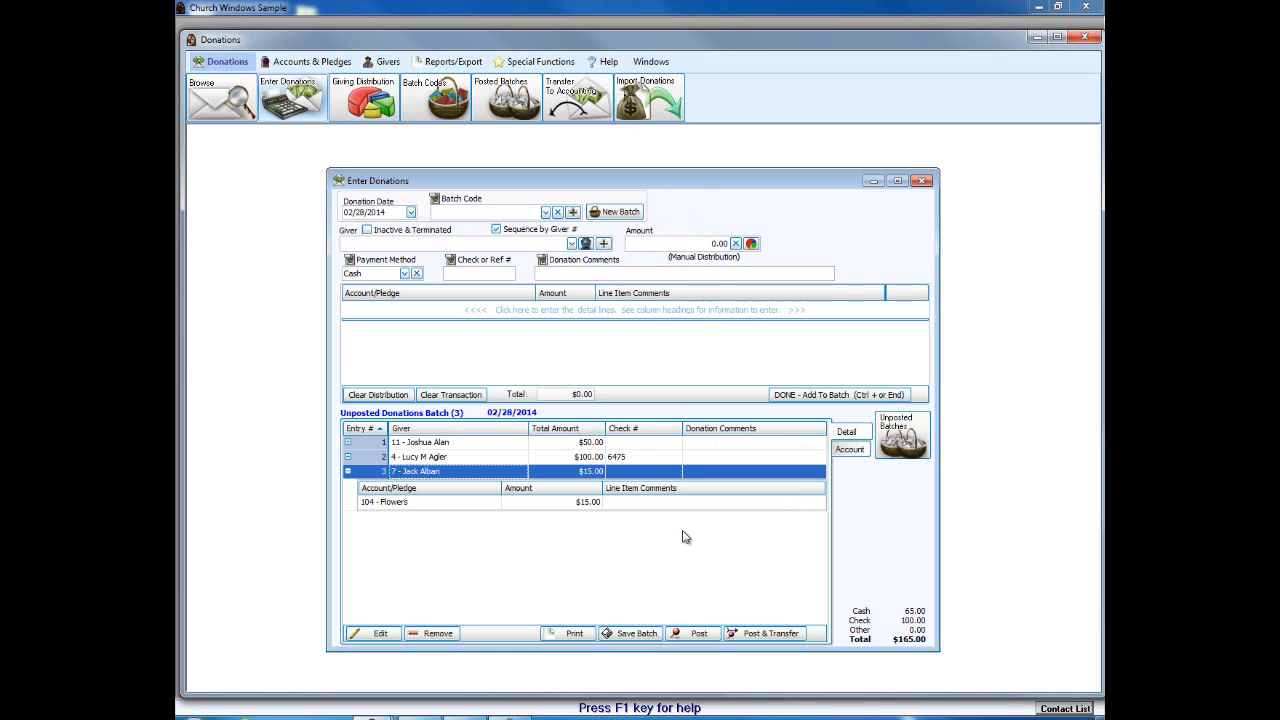
Step: Toggle the batch list between Account and Detail views, ending on Detail
left_click(849, 449)
left_click(846, 432)
left_click(850, 449)
left_click(846, 432)
left_click(850, 449)
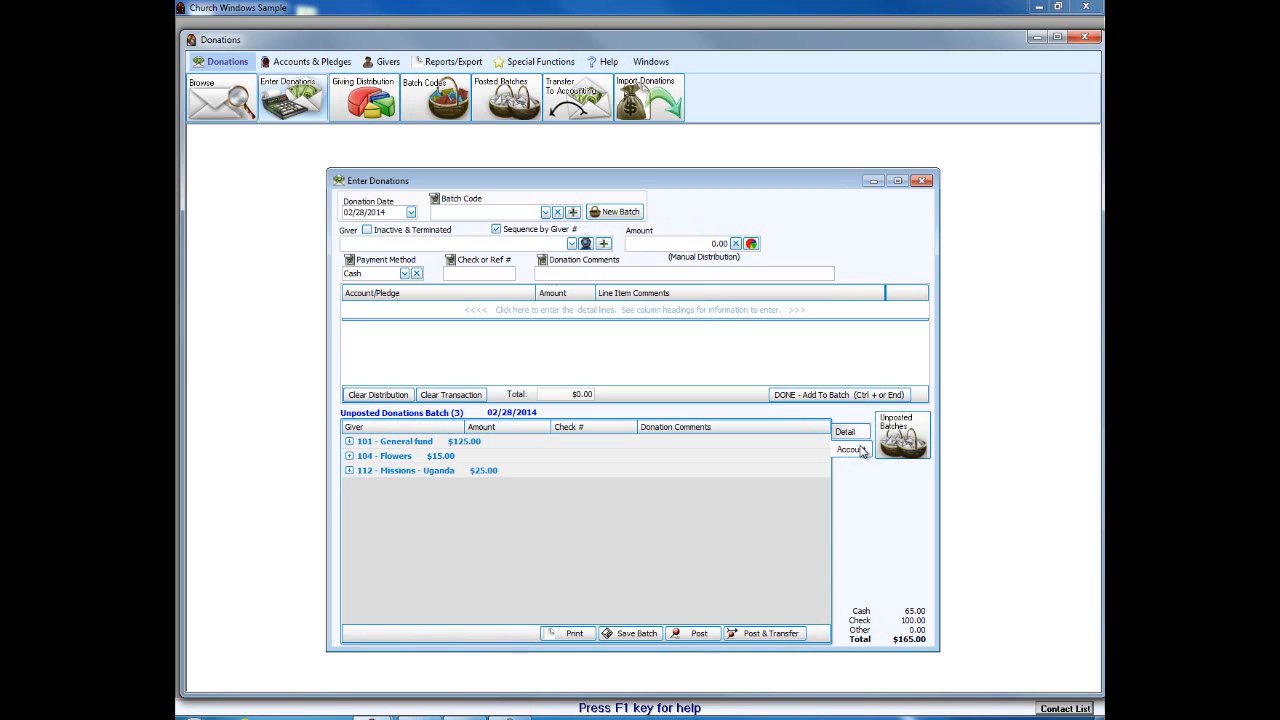
left_click(846, 432)
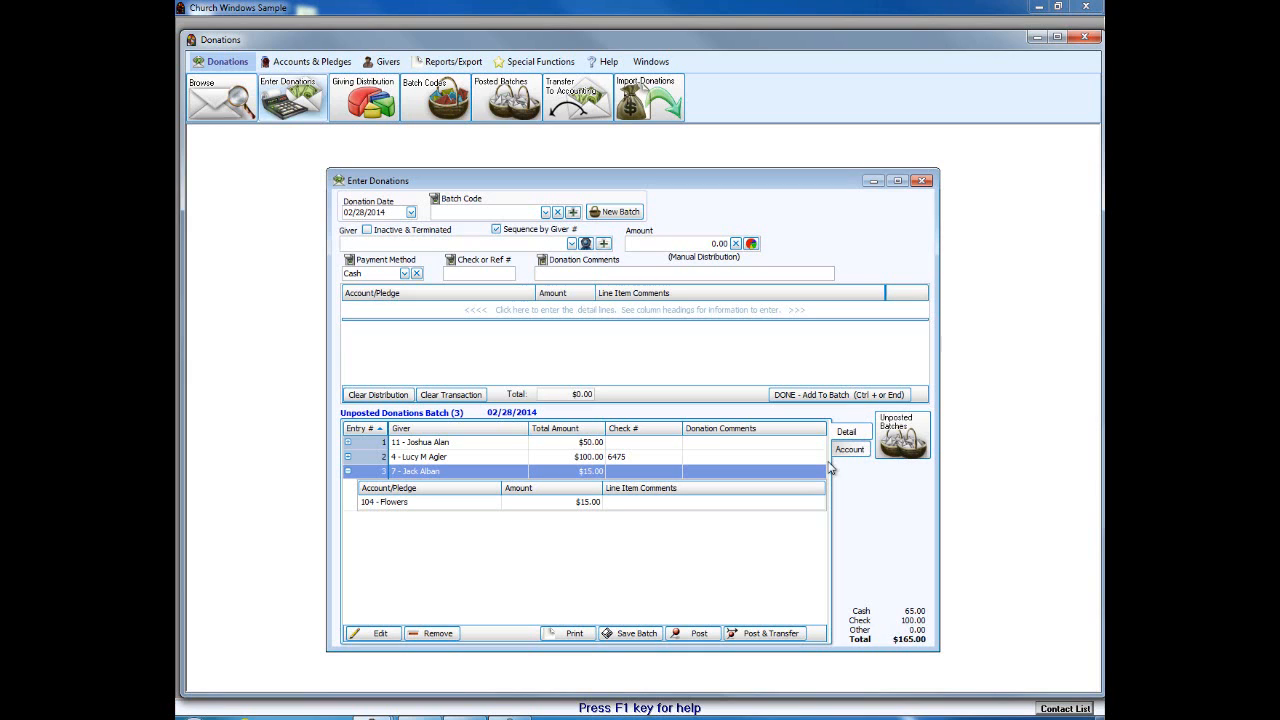
Step: Bring up the Print menu's Show Detail and Hide Detail options
left_click(573, 634)
left_click_drag(609, 357, 588, 600)
mouse_move(621, 560)
left_mouse_down()
mouse_move(612, 585)
mouse_move(577, 525)
mouse_move(571, 597)
mouse_move(638, 518)
mouse_move(577, 509)
left_mouse_up()
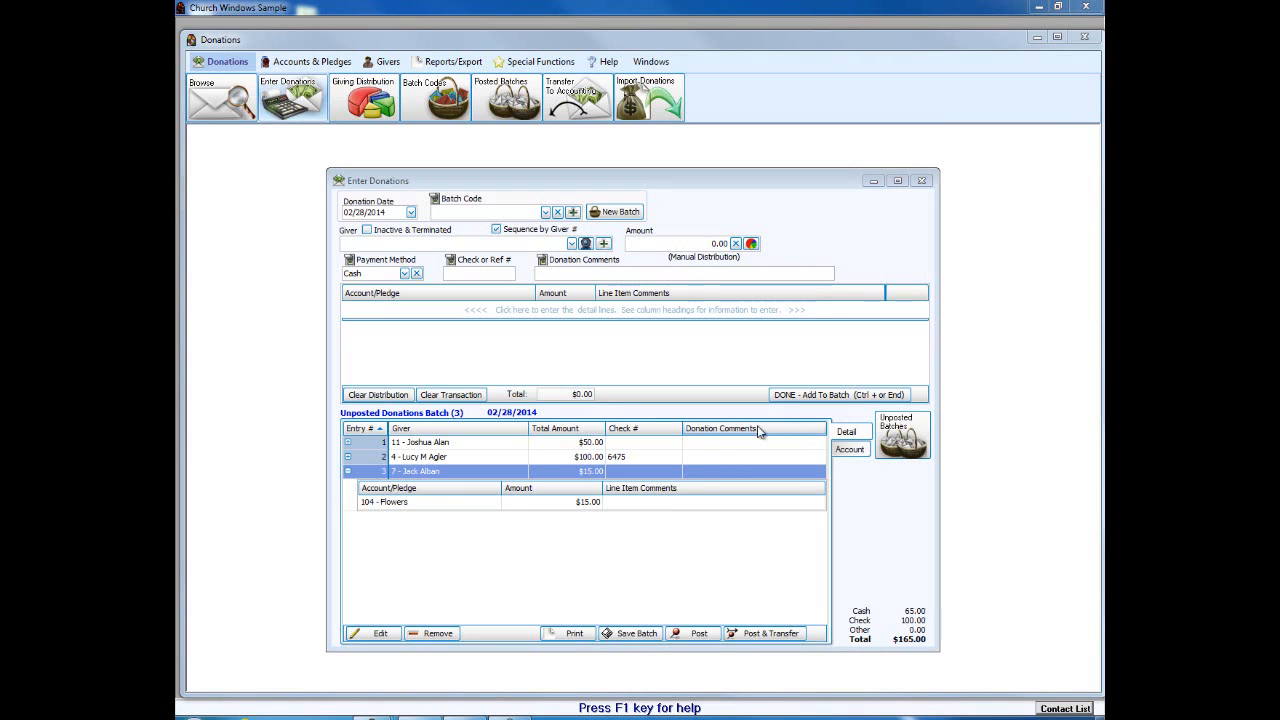
left_click(575, 633)
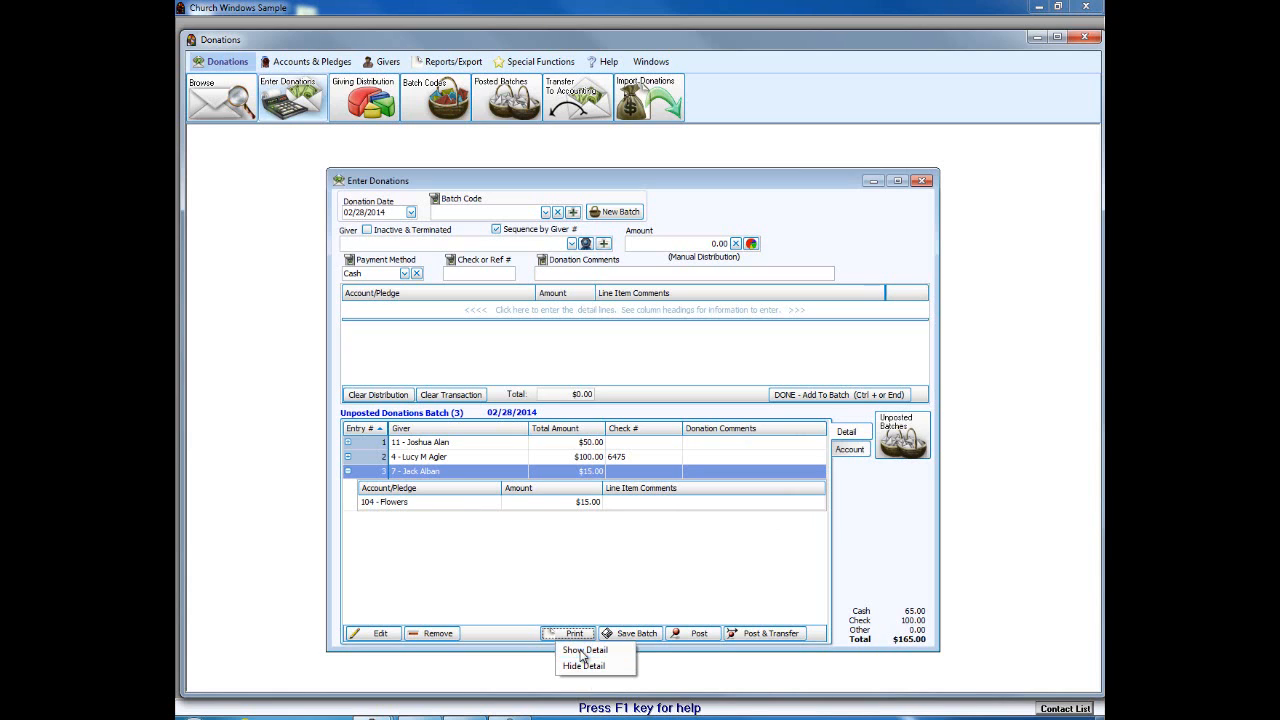
Step: Preview the by-giver batch report with Show Detail, then close it
left_click(582, 652)
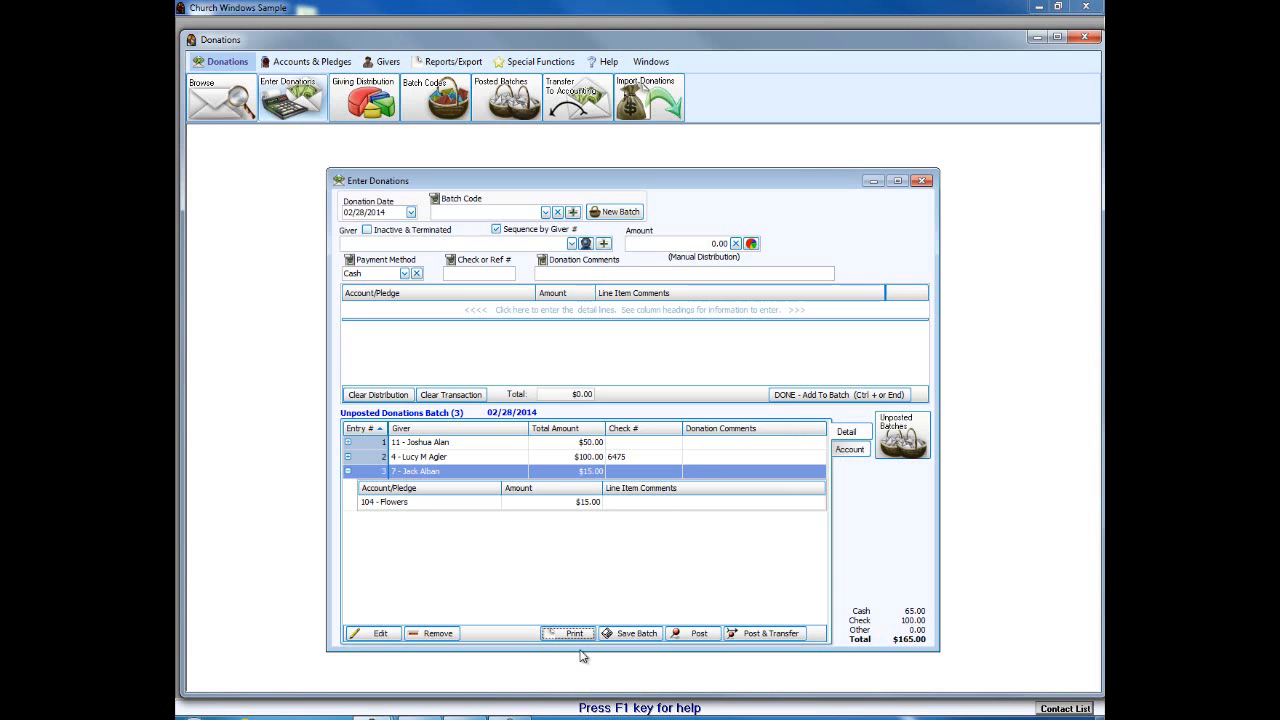
left_click_drag(566, 124, 598, 217)
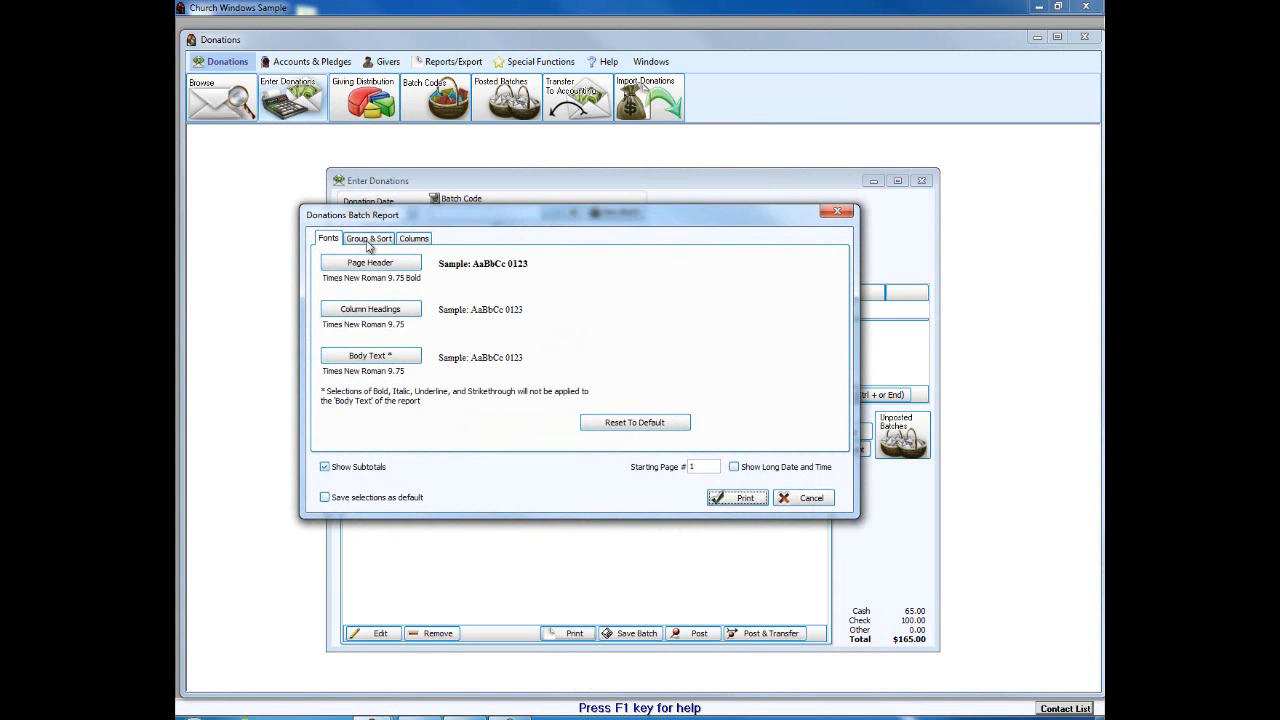
left_click(759, 496)
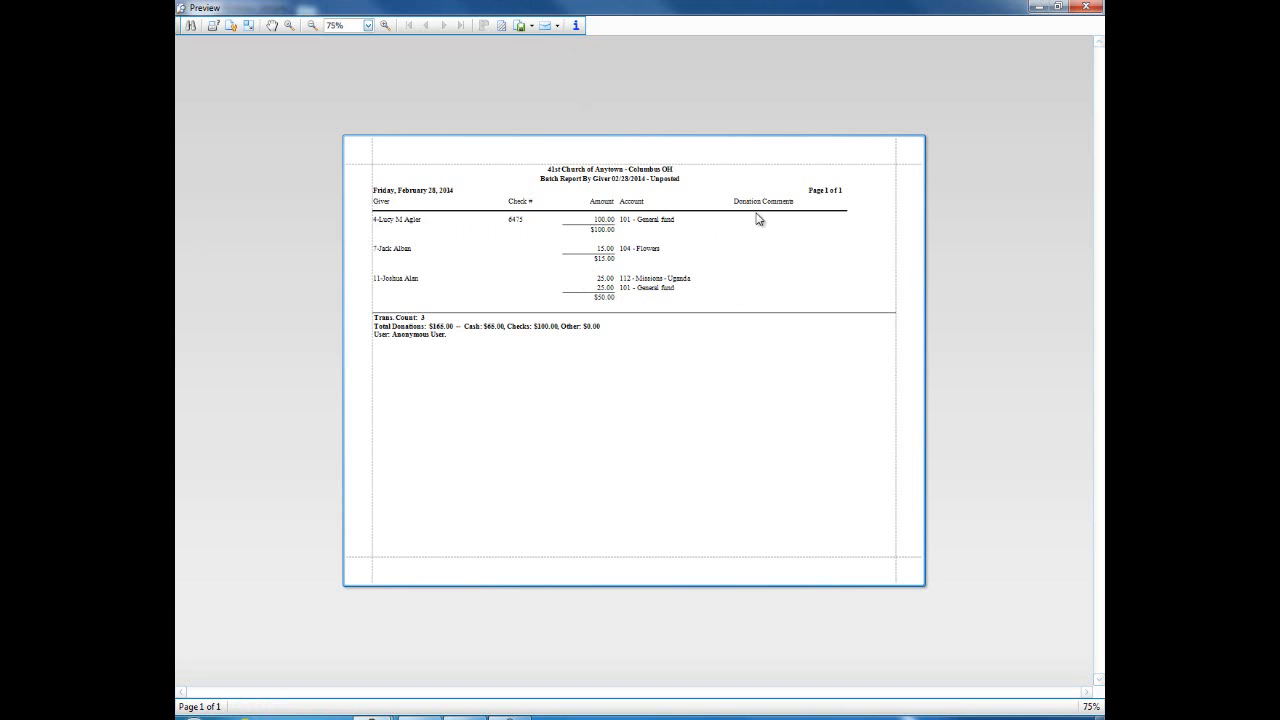
left_click(1083, 9)
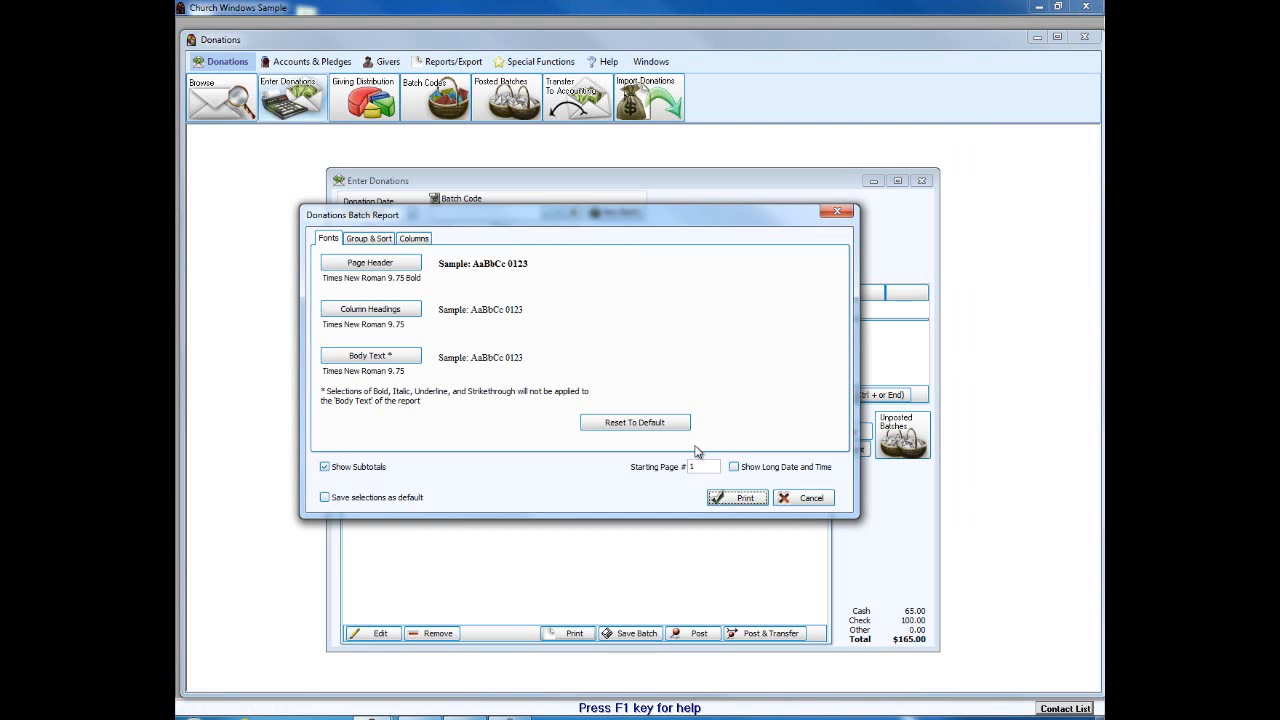
left_click(801, 498)
Step: Preview the by-giver report with Hide Detail, close it and cancel the dialog
left_click(578, 634)
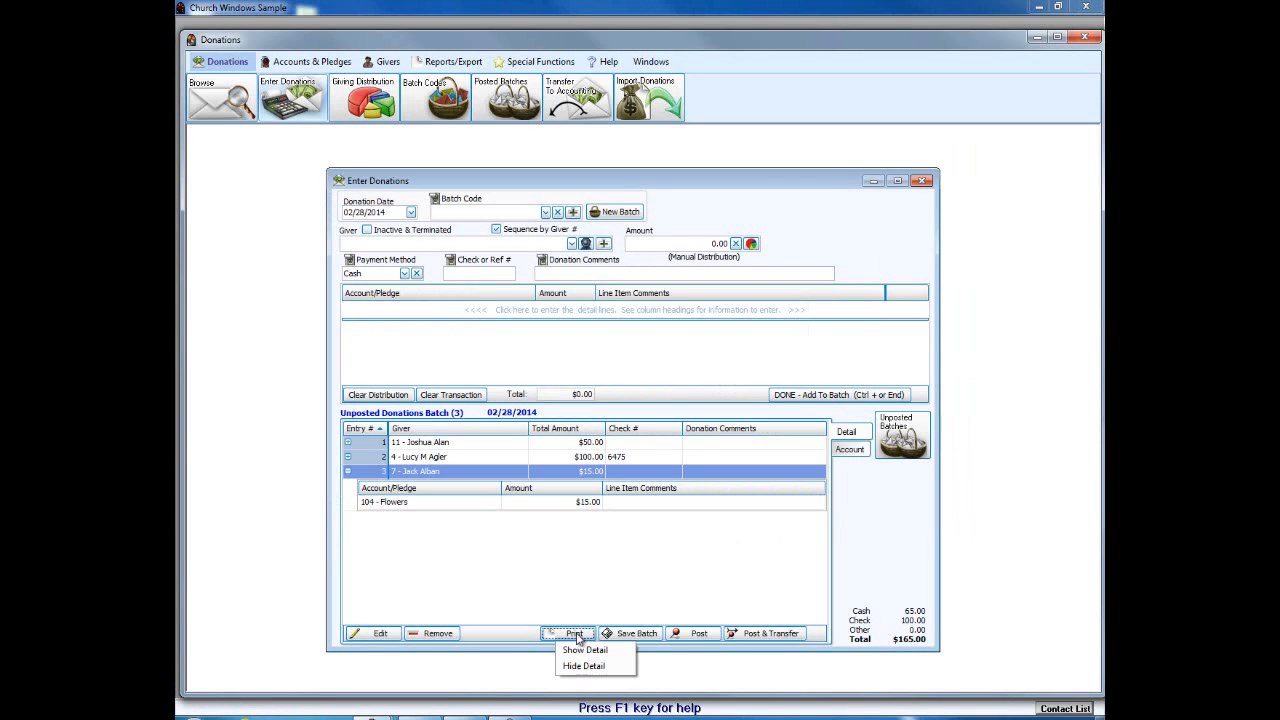
left_click(583, 666)
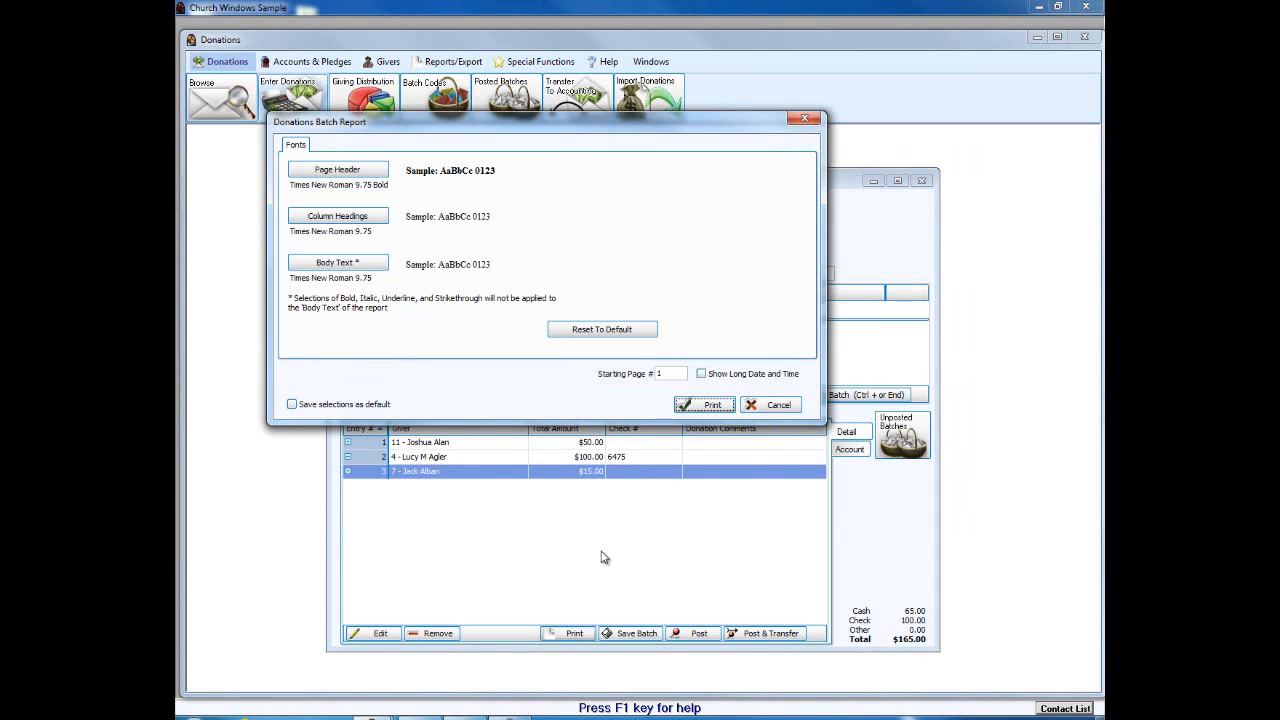
left_click(707, 405)
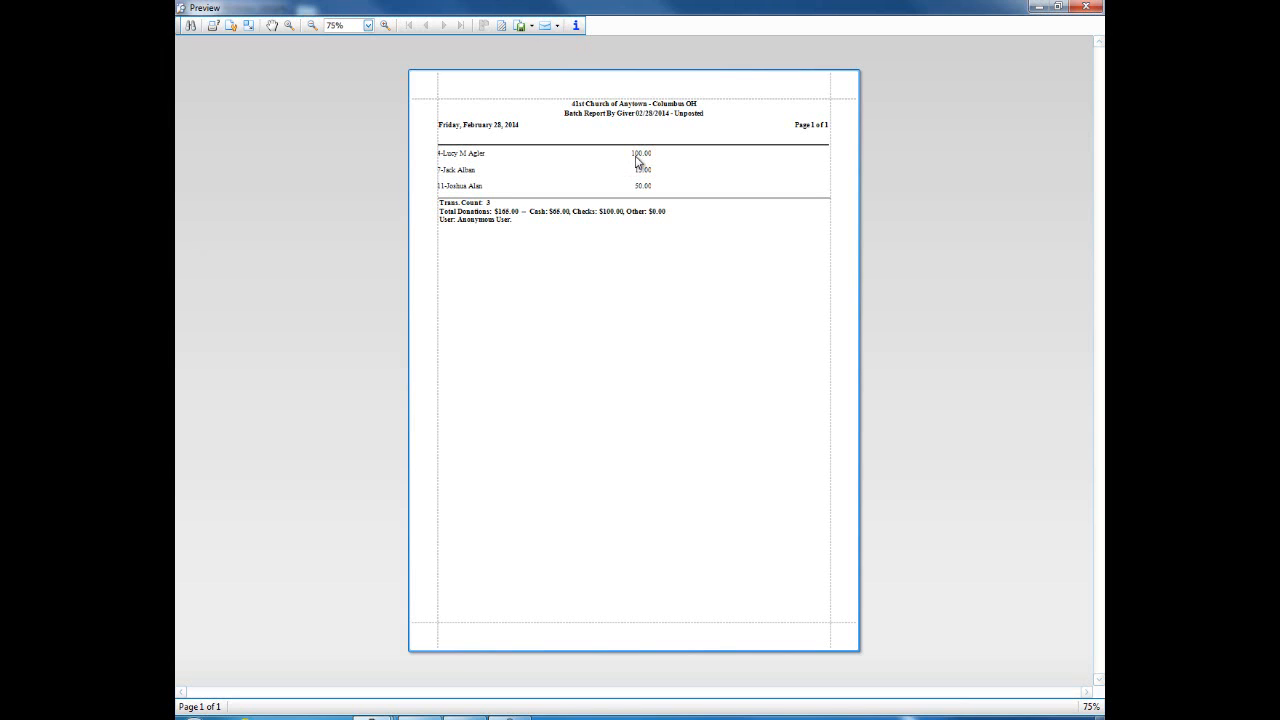
left_click(1086, 7)
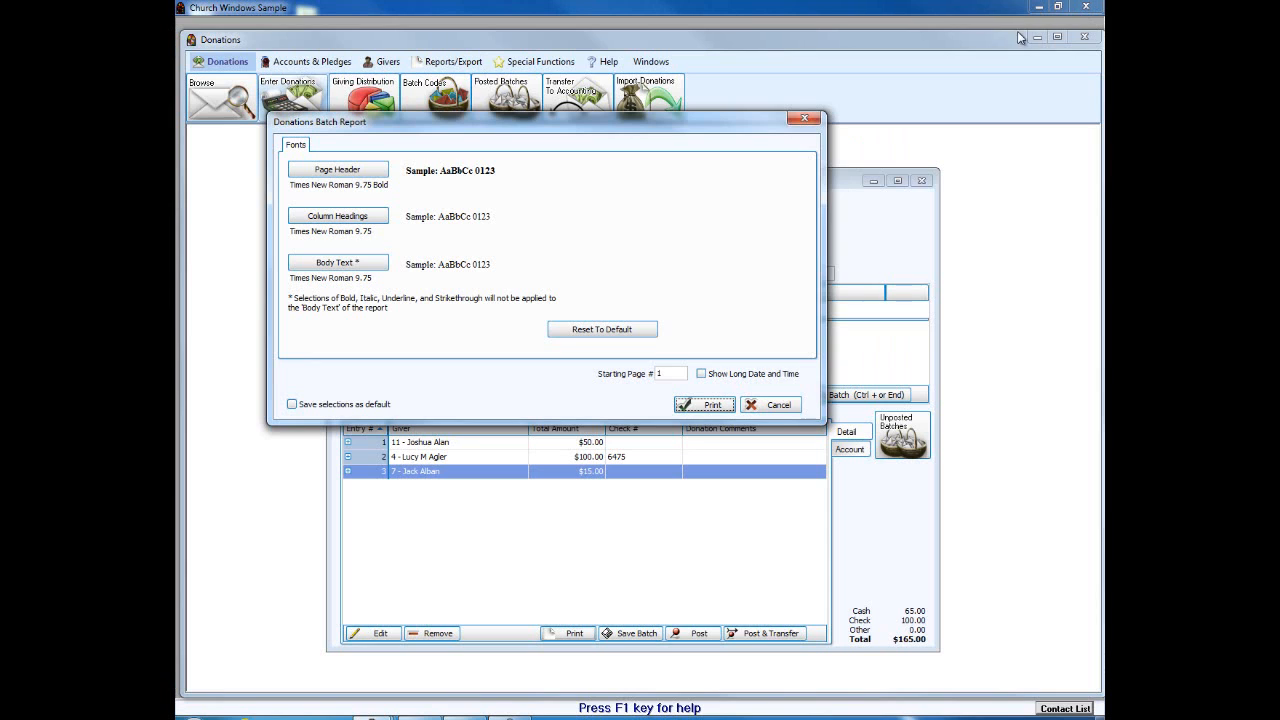
left_click(776, 404)
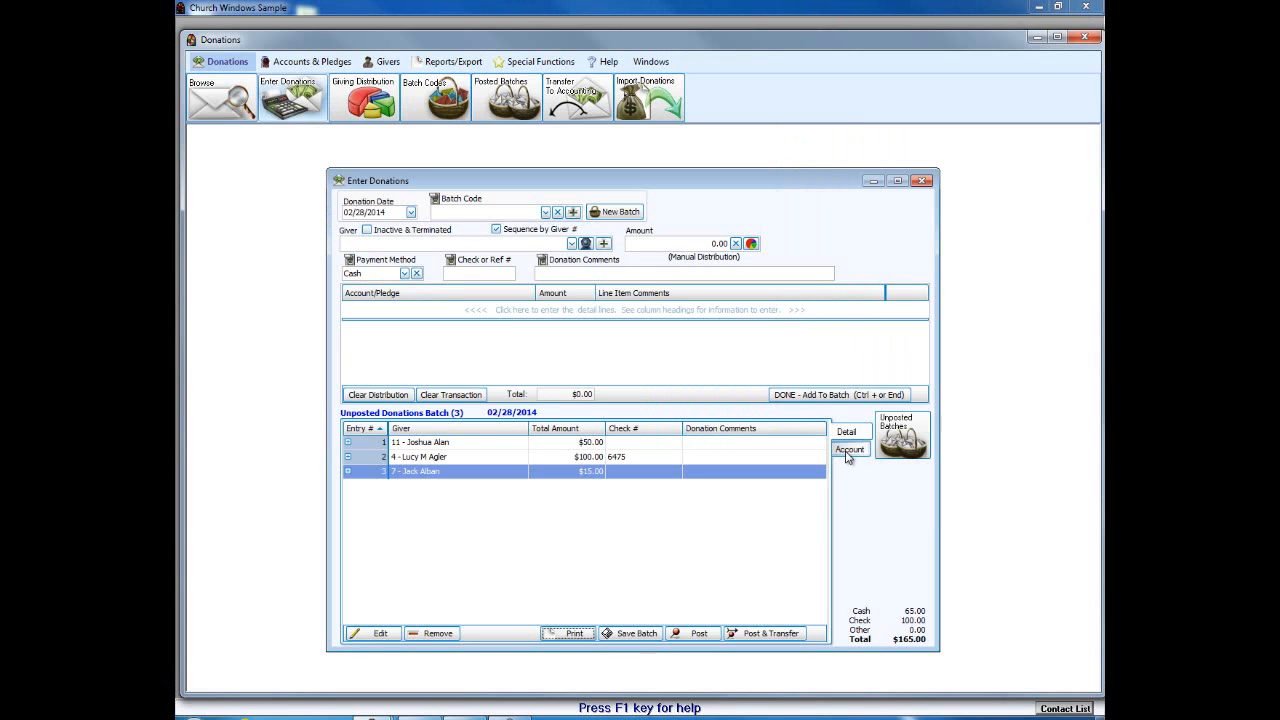
Step: Group by account and preview the detailed by-account report, checking its Columns tab
left_click(848, 450)
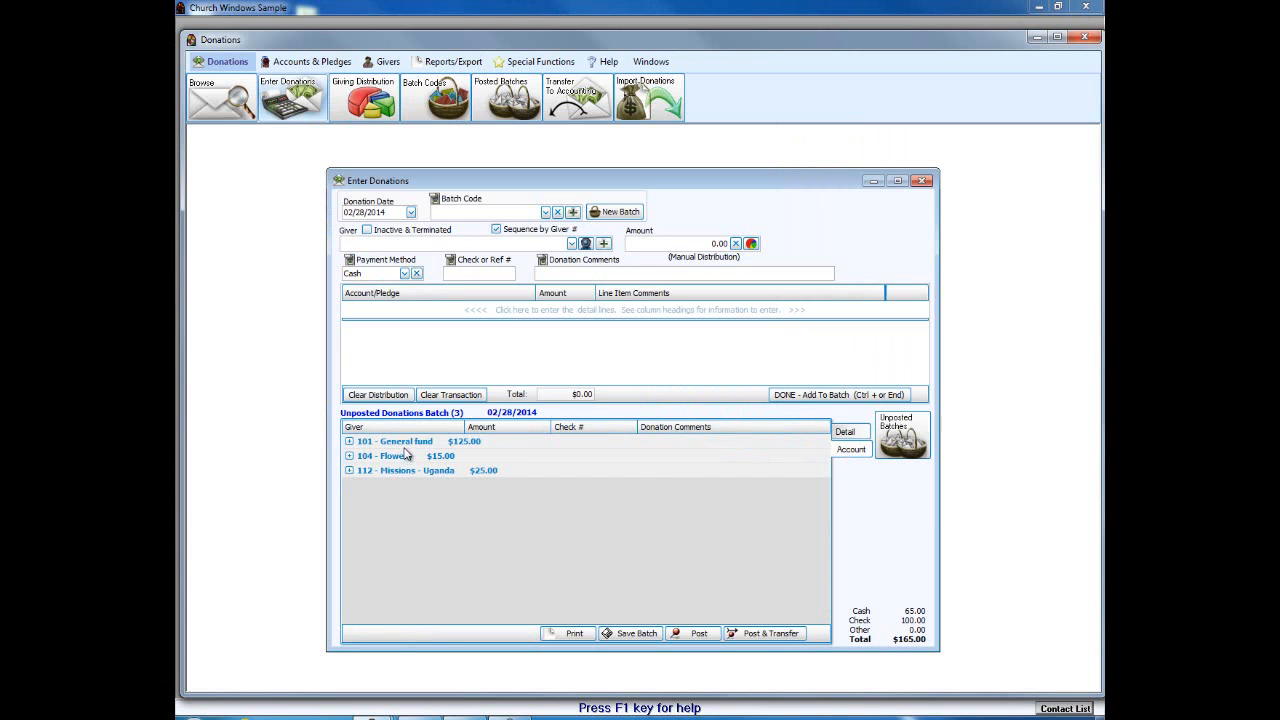
left_click(576, 634)
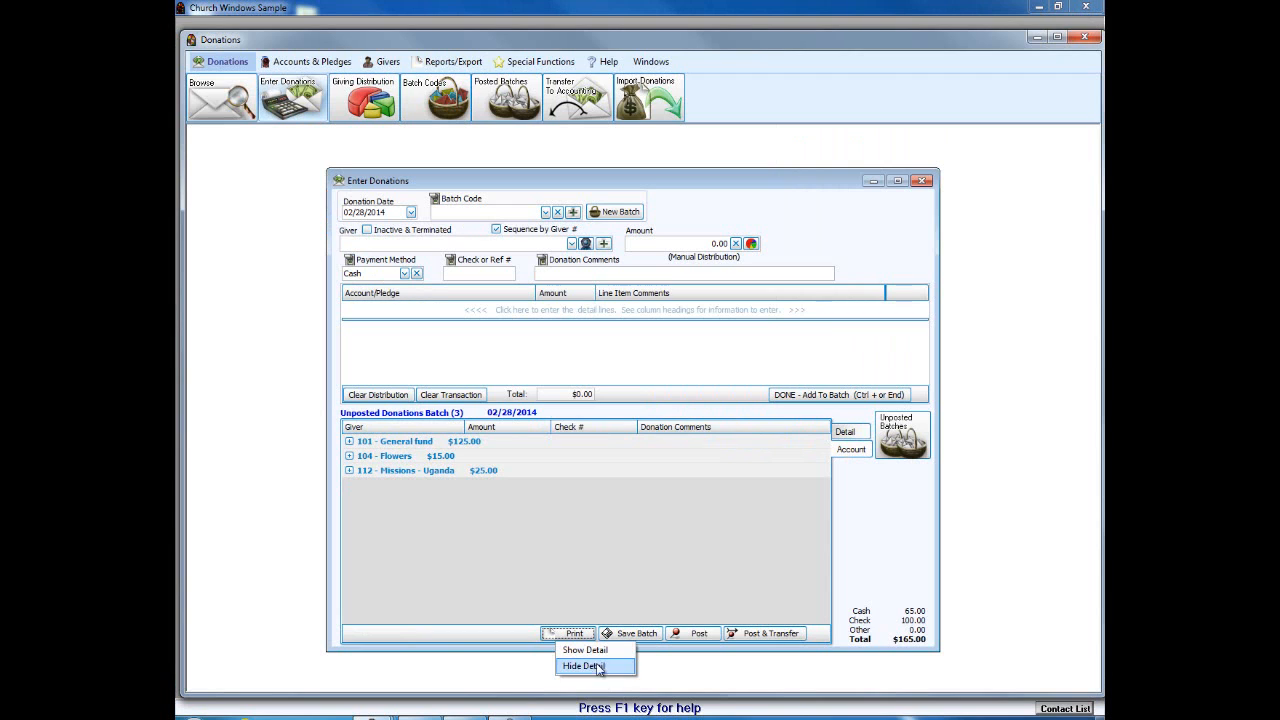
left_click(605, 664)
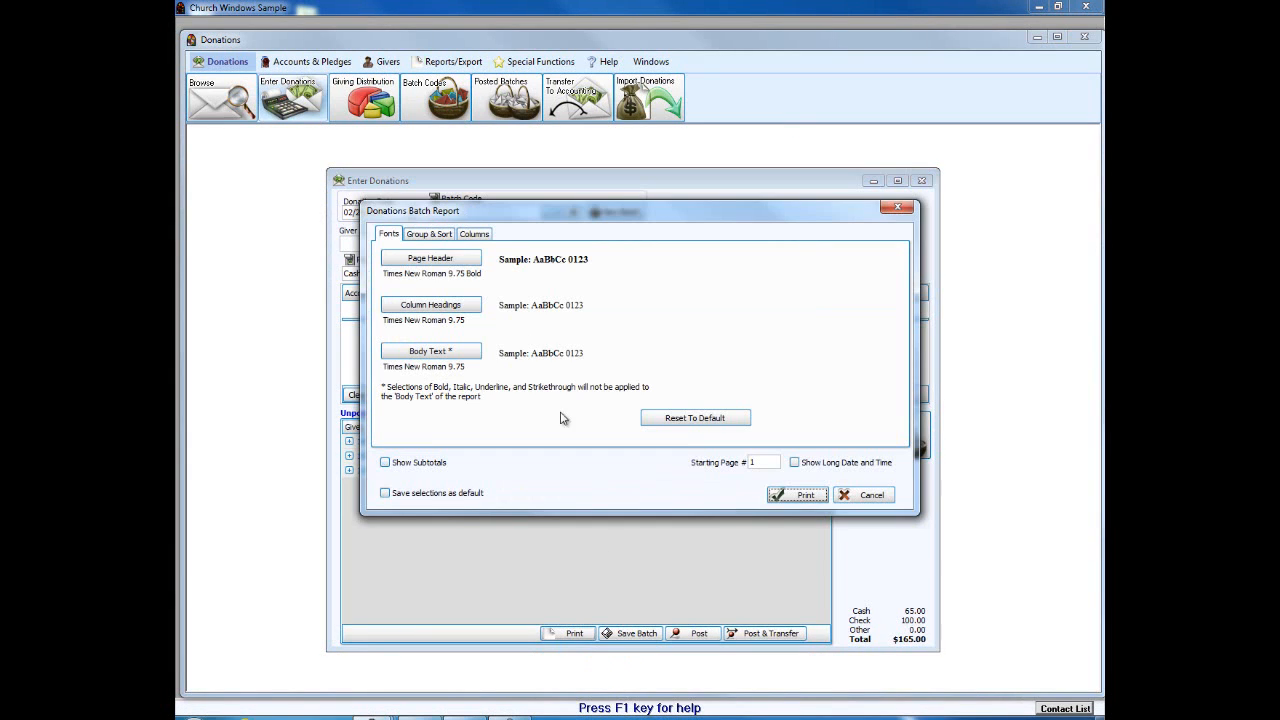
left_click(465, 236)
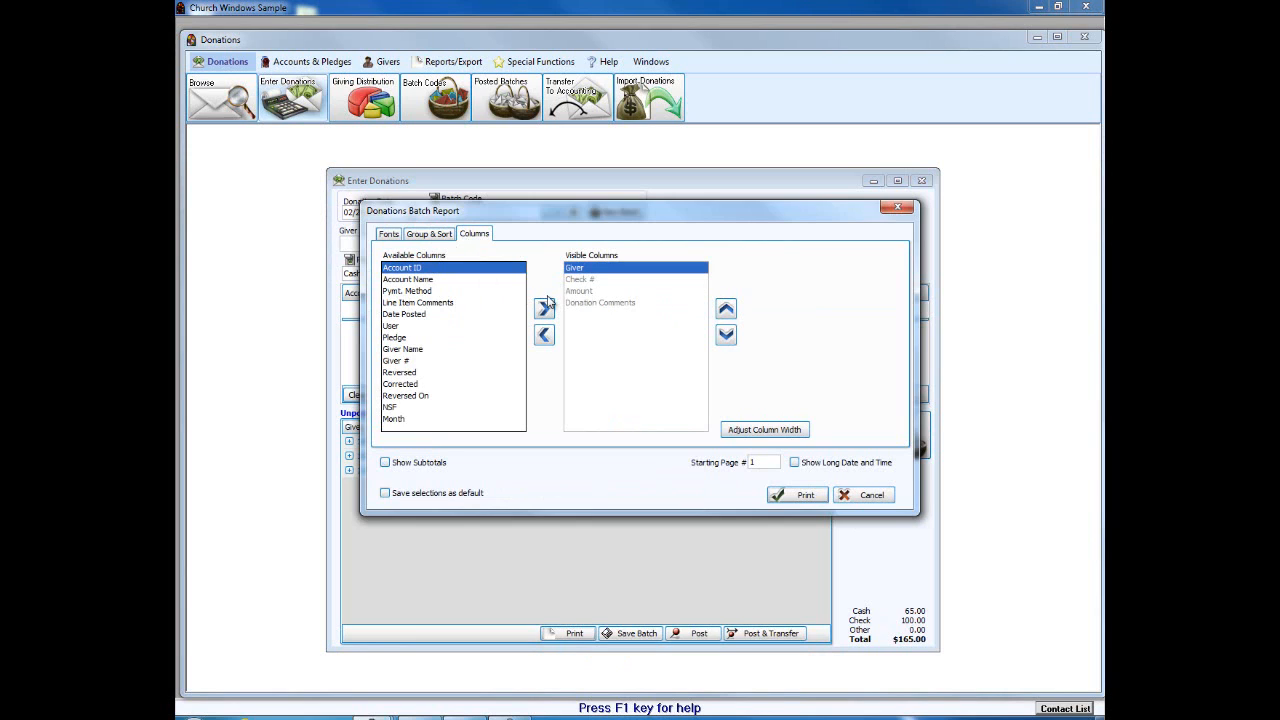
left_click(790, 496)
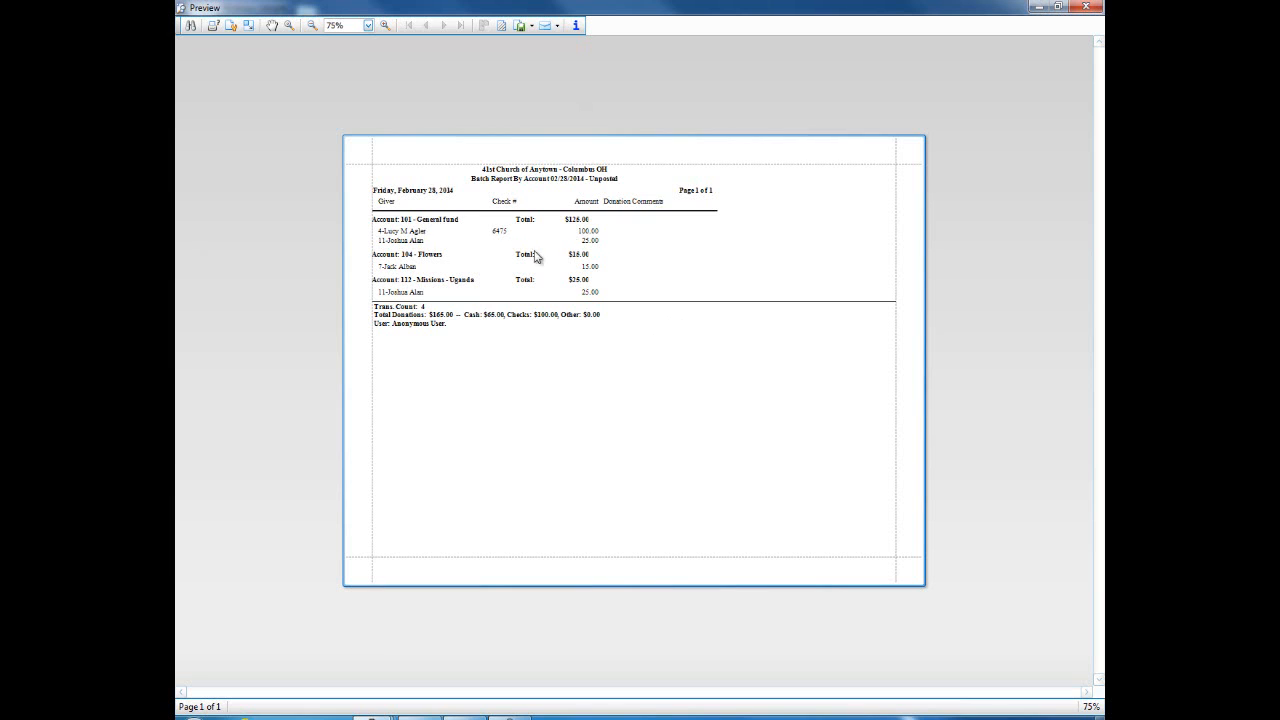
left_click(1086, 7)
left_click(840, 492)
Step: Preview the by-account report with Hide Detail, close it and cancel
left_click(580, 633)
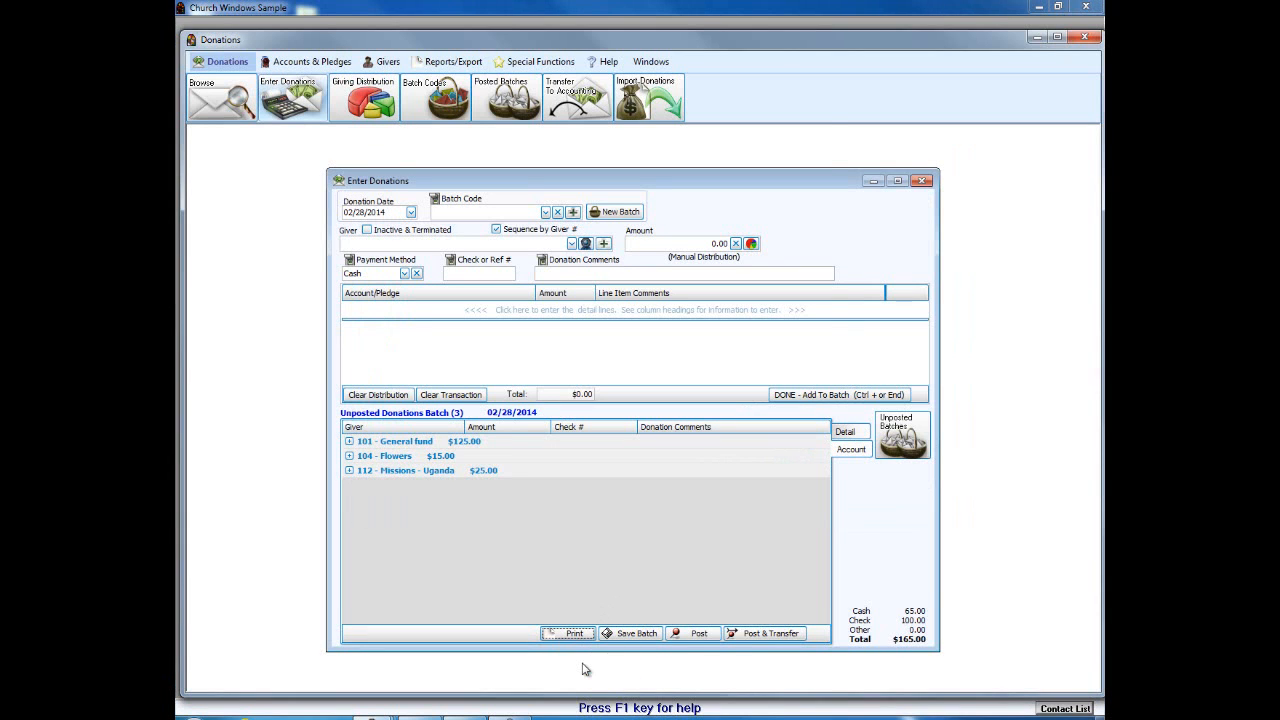
left_click(584, 666)
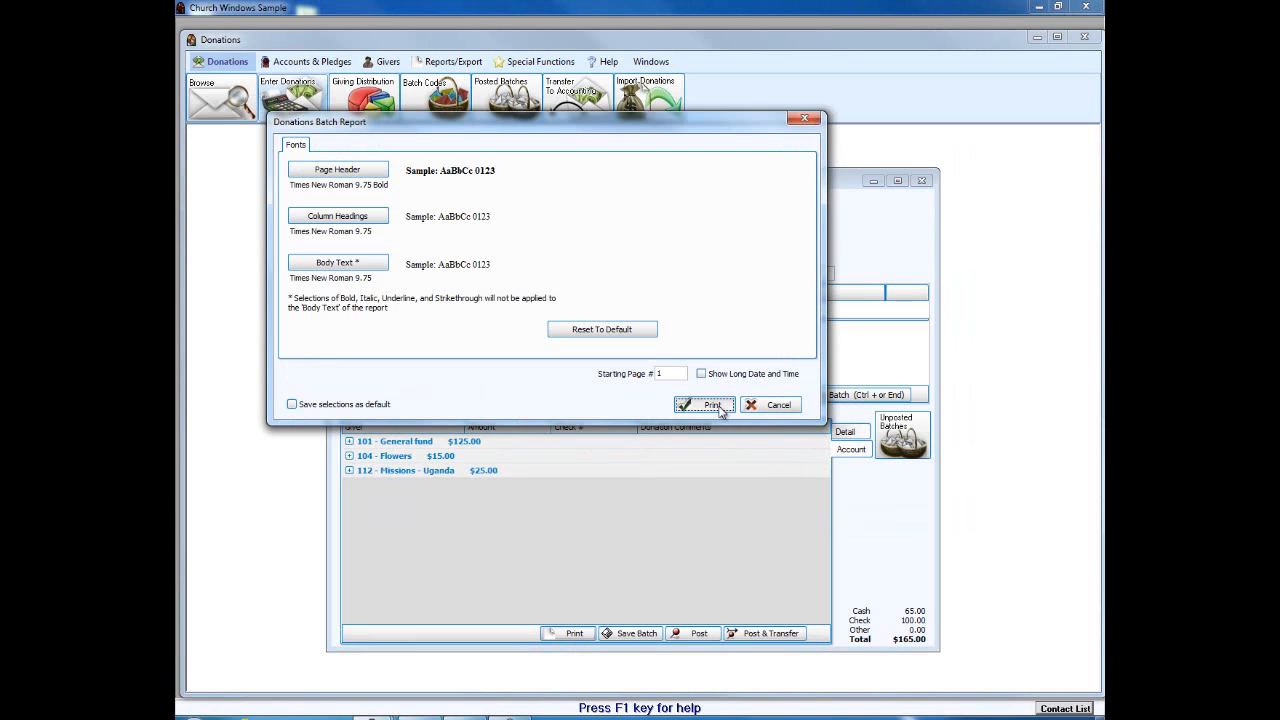
left_click(712, 405)
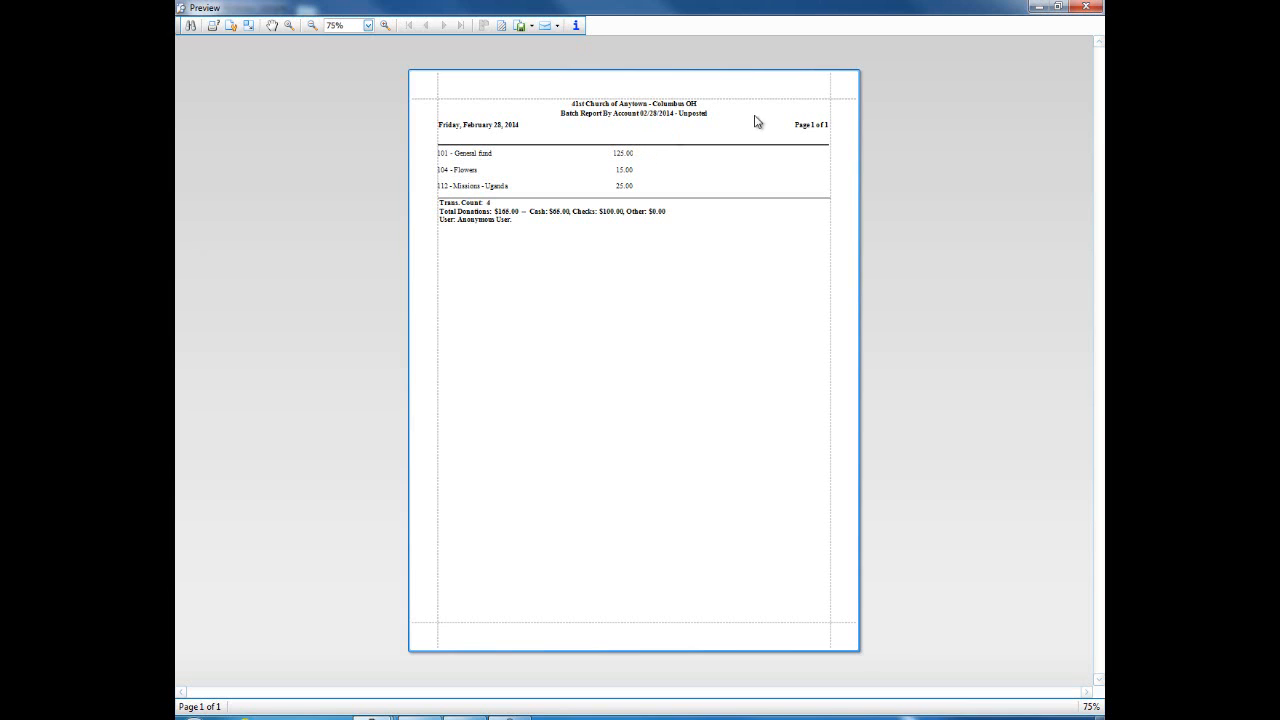
left_click(1088, 8)
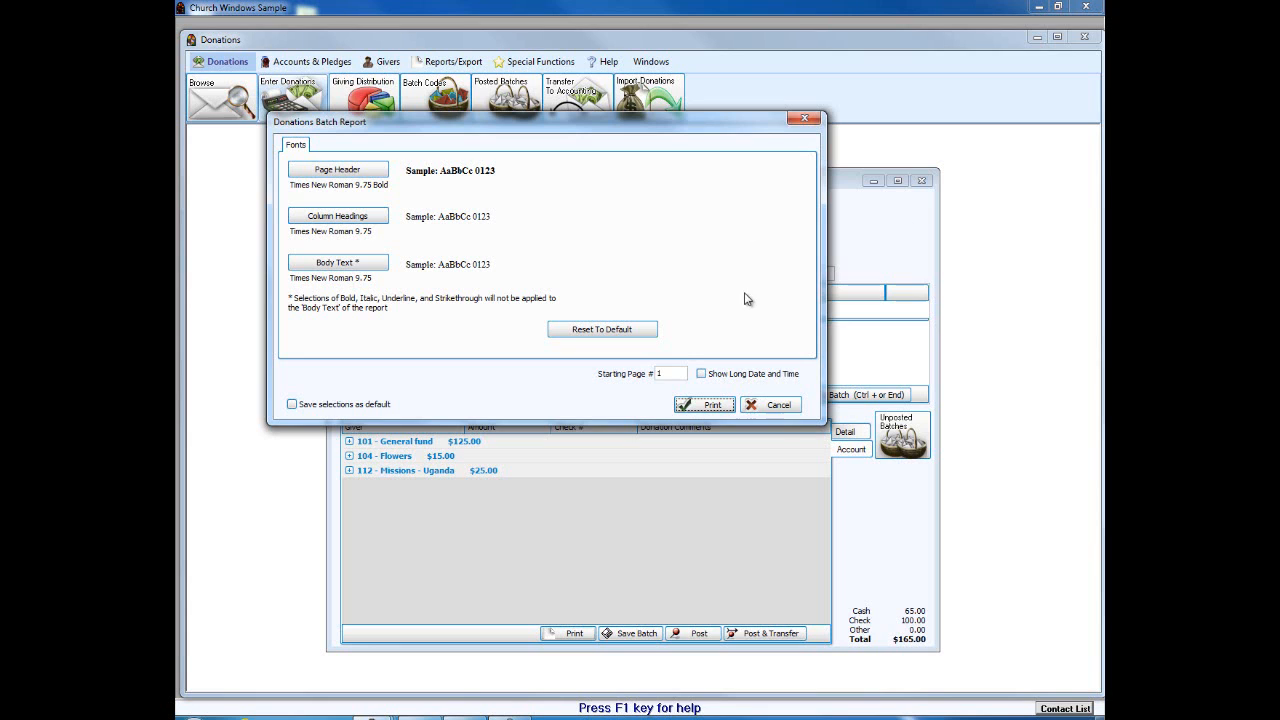
left_click(779, 403)
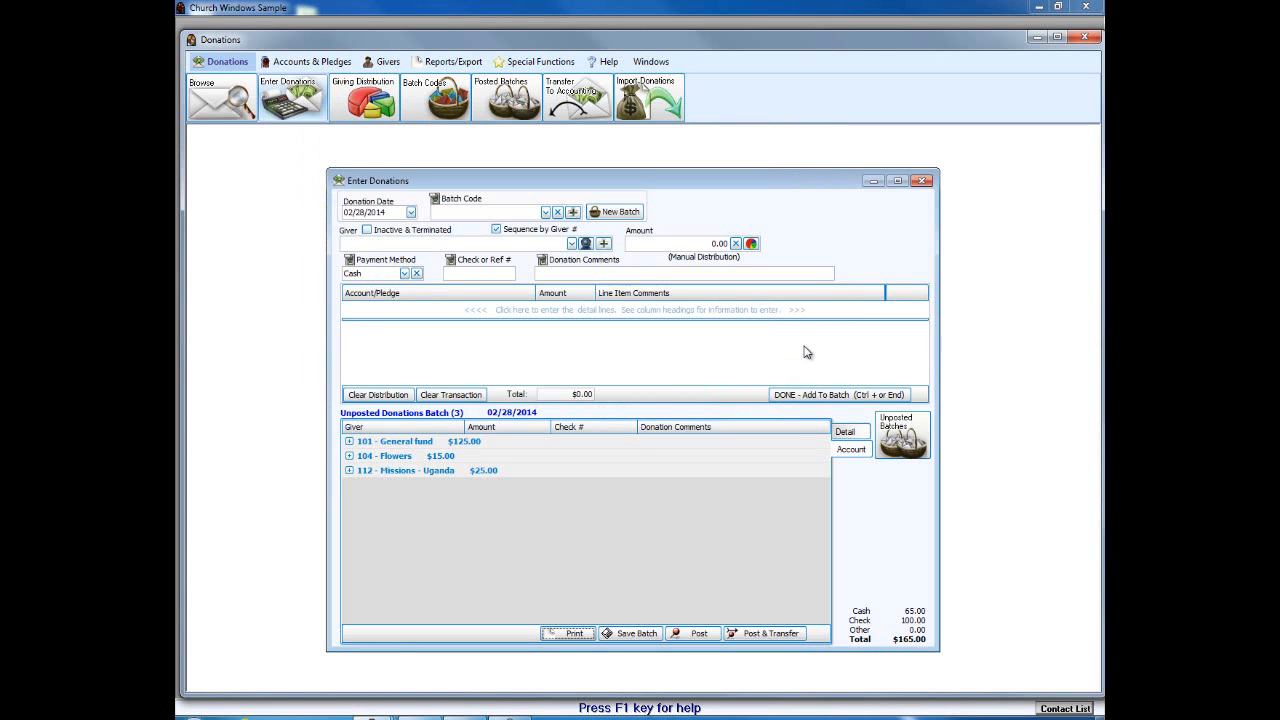
Step: List the batch by giver, open the Show Detail and Hide Detail report dialogs, and cancel both
left_click(845, 432)
left_click(578, 636)
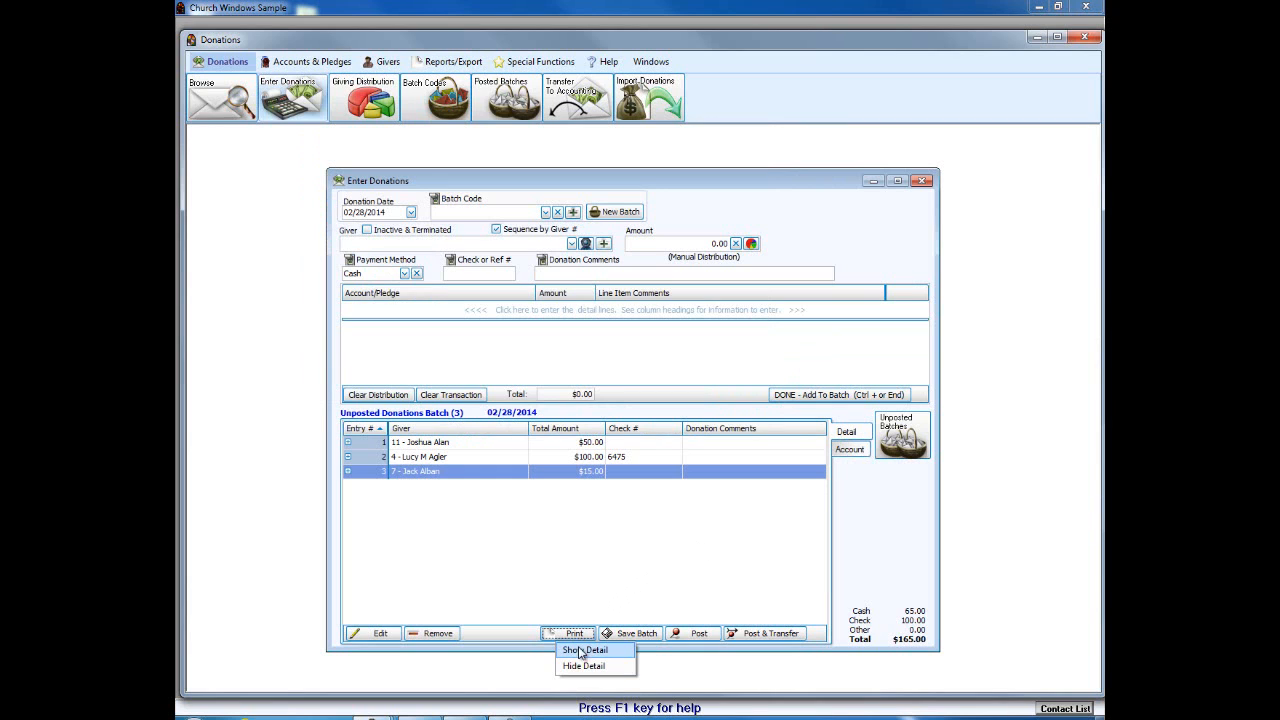
left_click(584, 652)
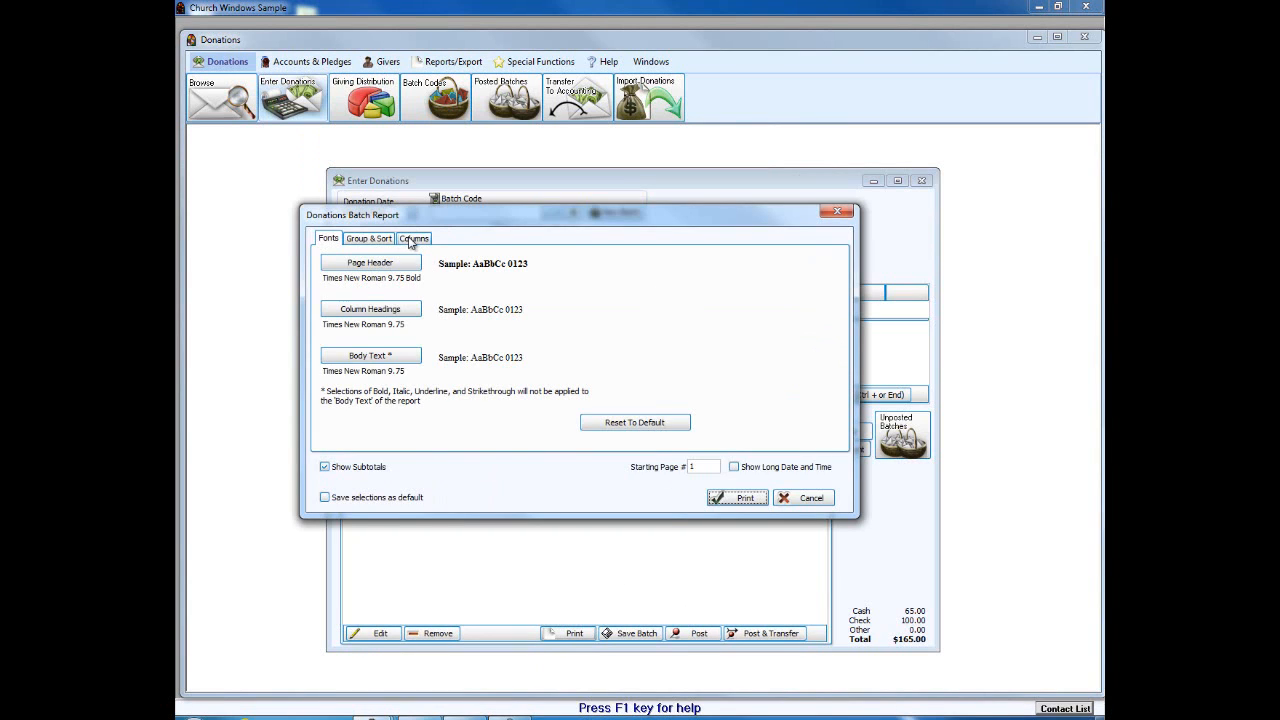
left_click(410, 240)
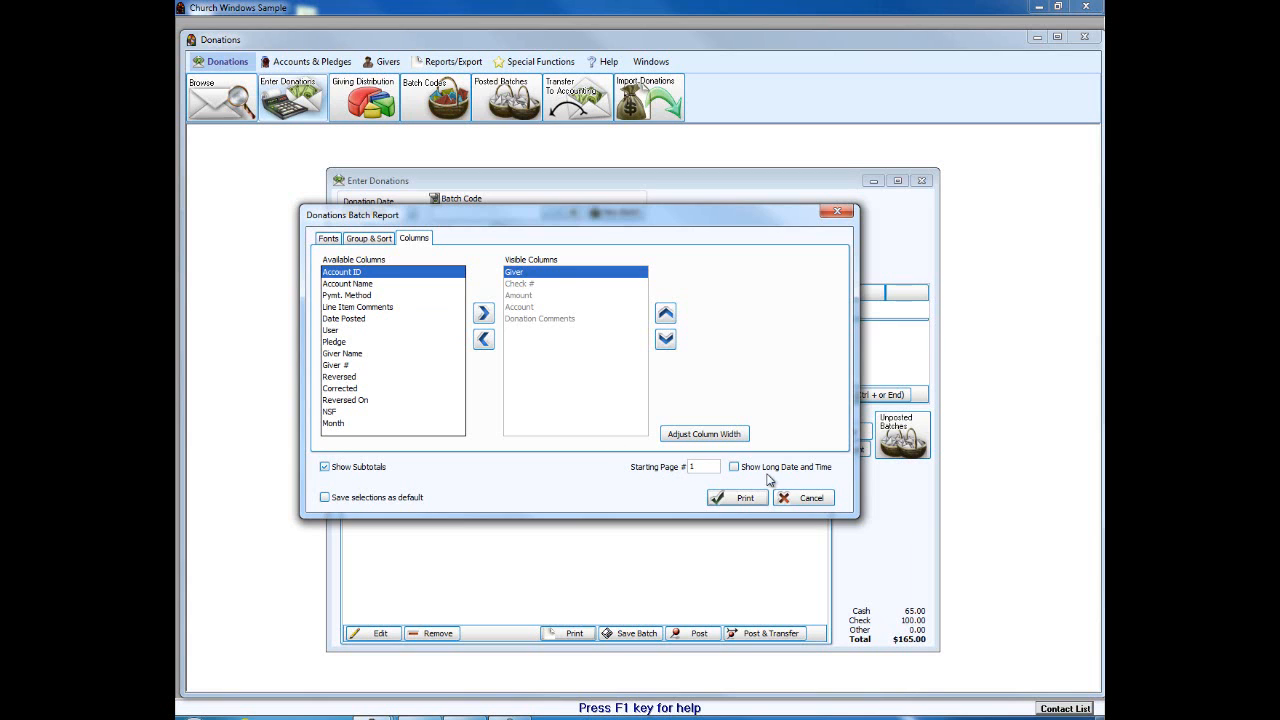
left_click(811, 498)
left_click(574, 633)
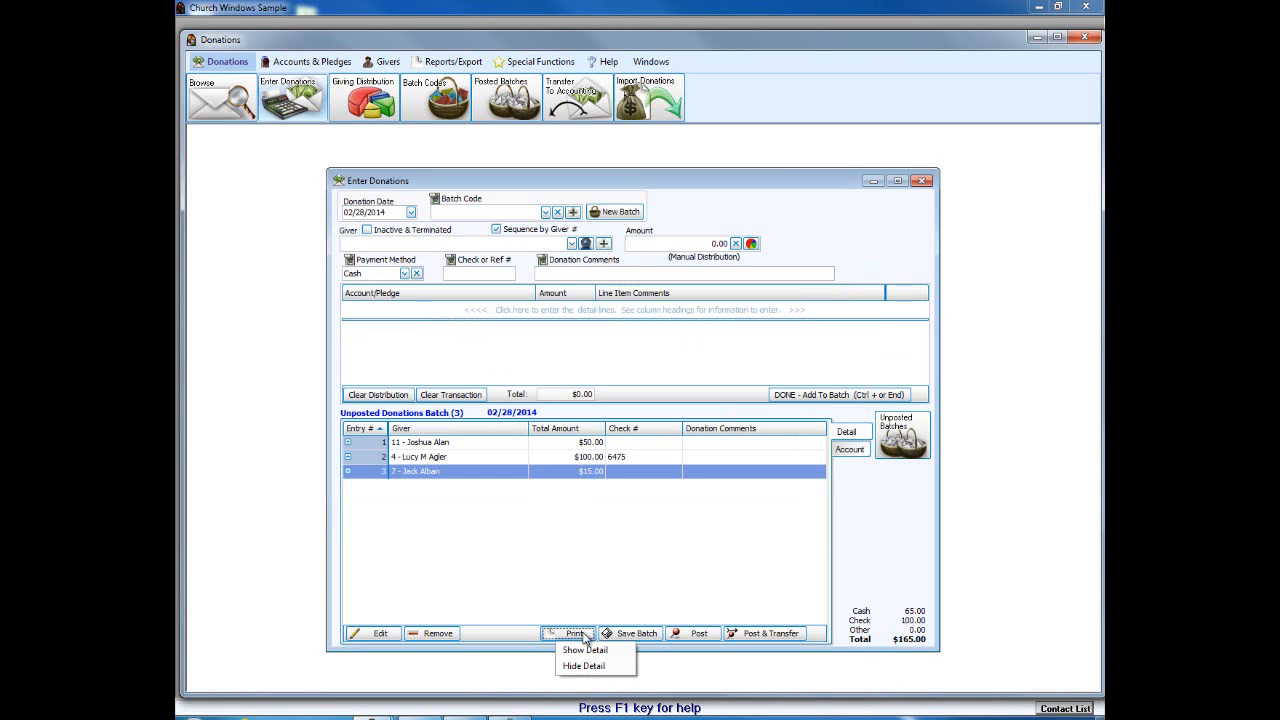
left_click(596, 666)
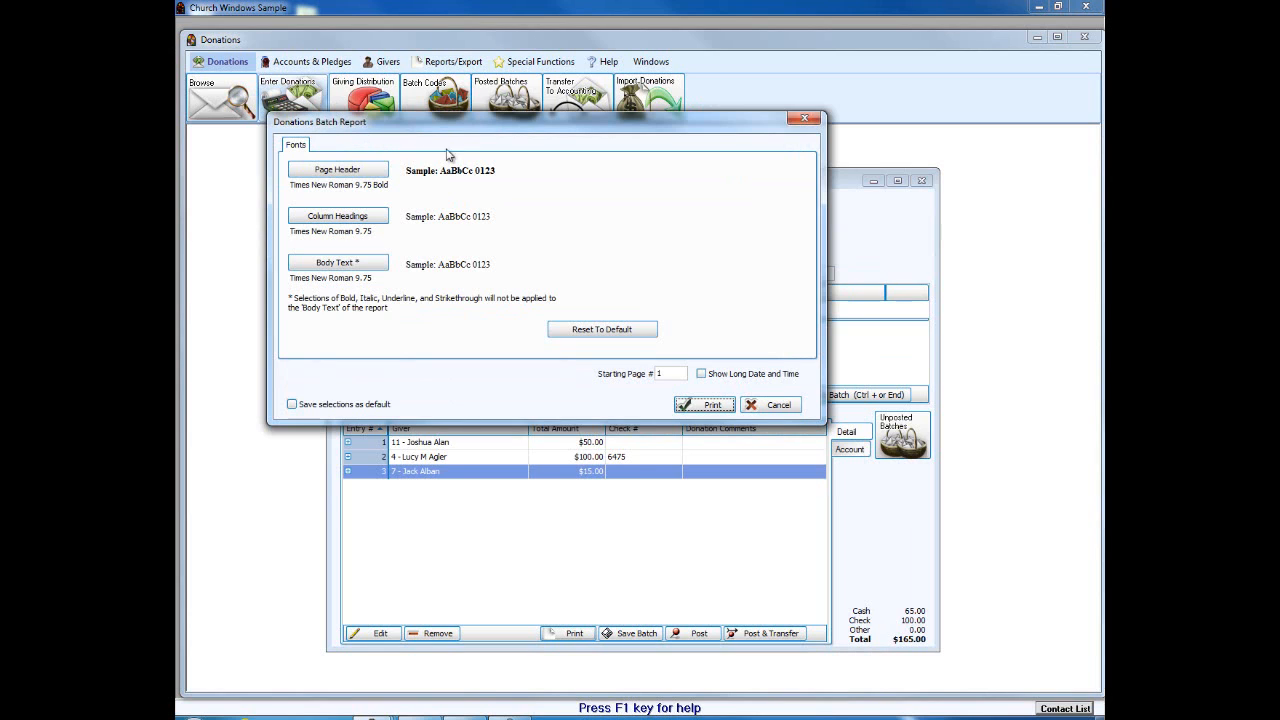
left_click(772, 408)
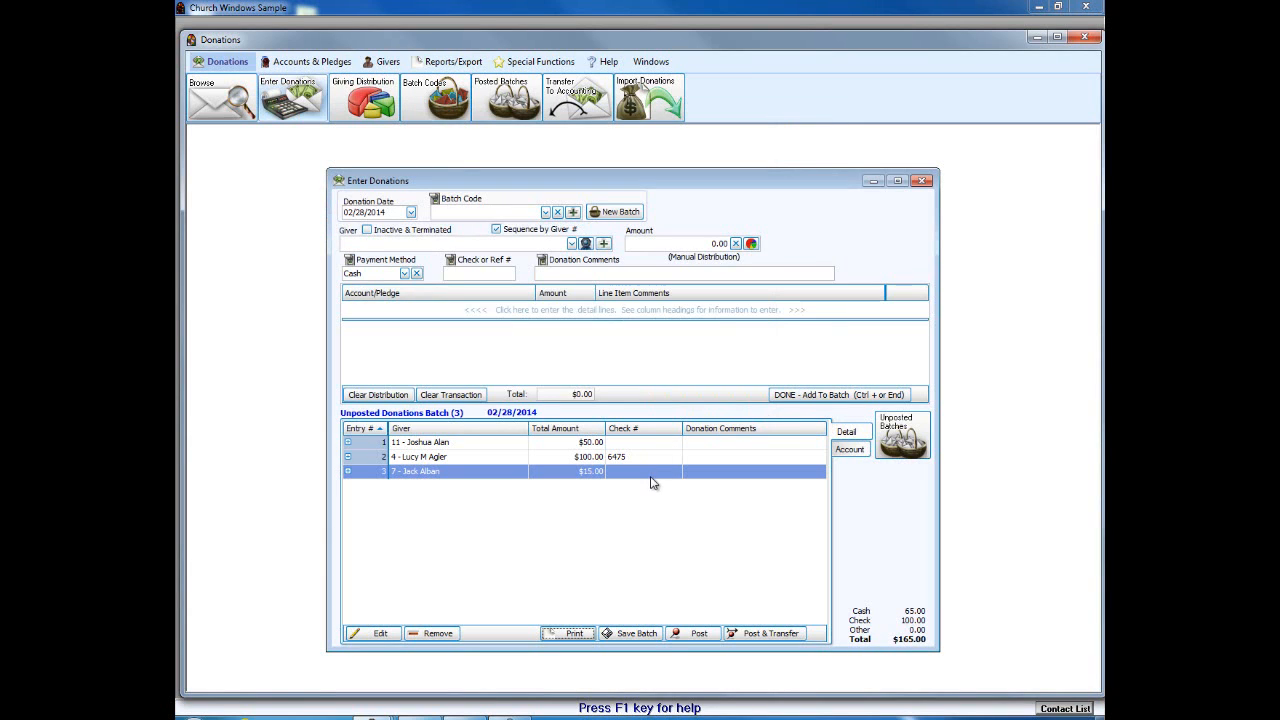
Step: Save the 02/28/2014 batch of three donations totalling $165.00 and acknowledge the confirmation
left_click(640, 633)
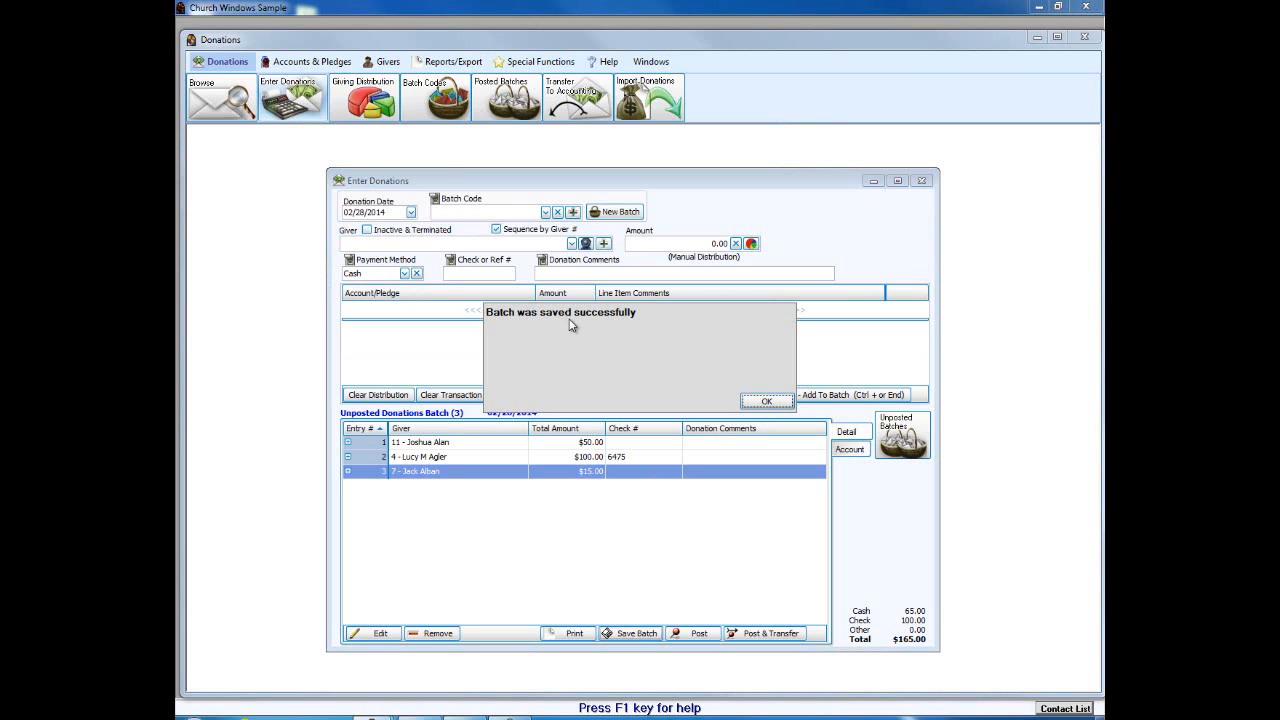
left_click(754, 404)
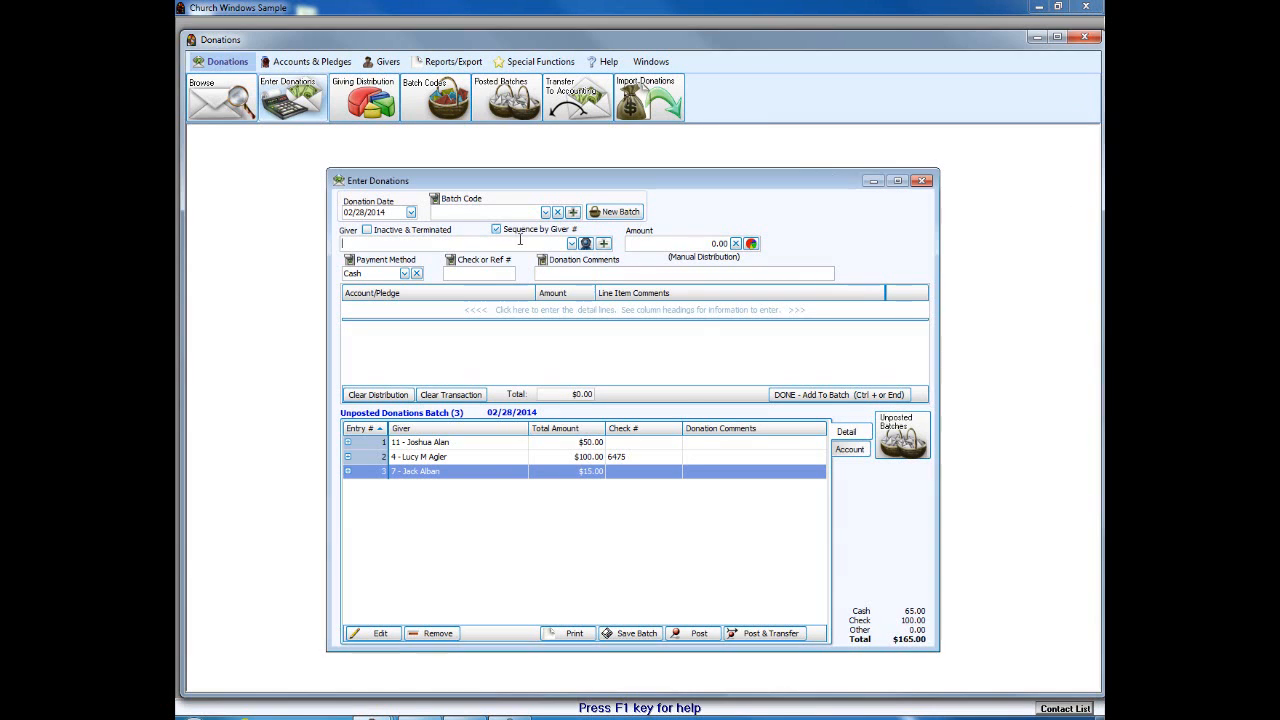
left_click(571, 243)
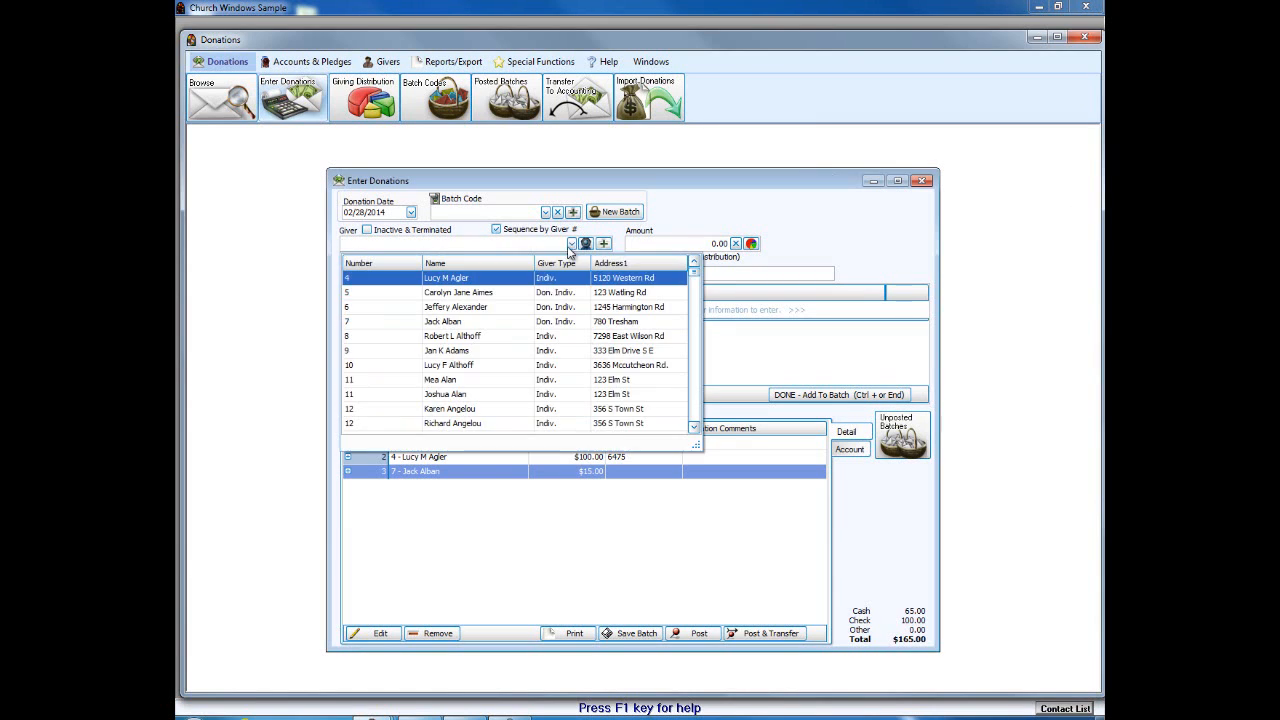
Step: Add a $500.00 Check donation from giver 12 to 101 - General fund to the batch
left_click(462, 408)
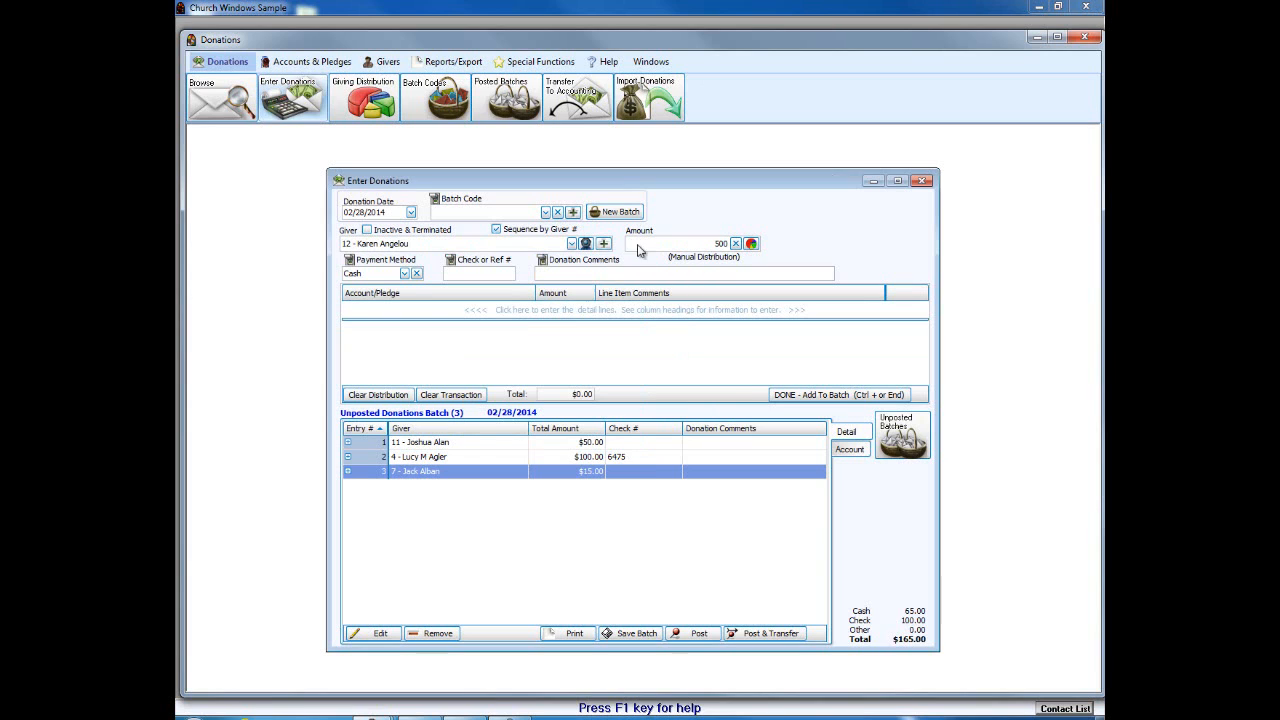
left_click(400, 274)
left_click(404, 274)
left_click(393, 298)
left_click(505, 275)
left_click(491, 312)
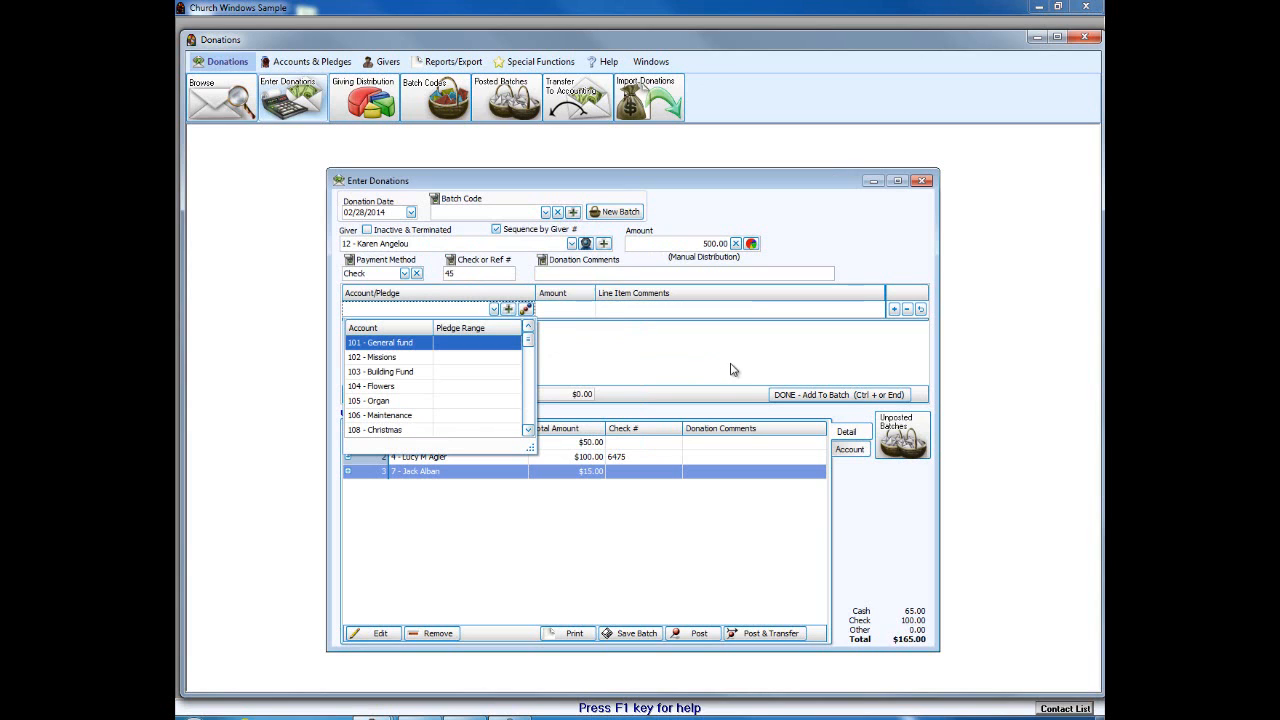
left_click(436, 344)
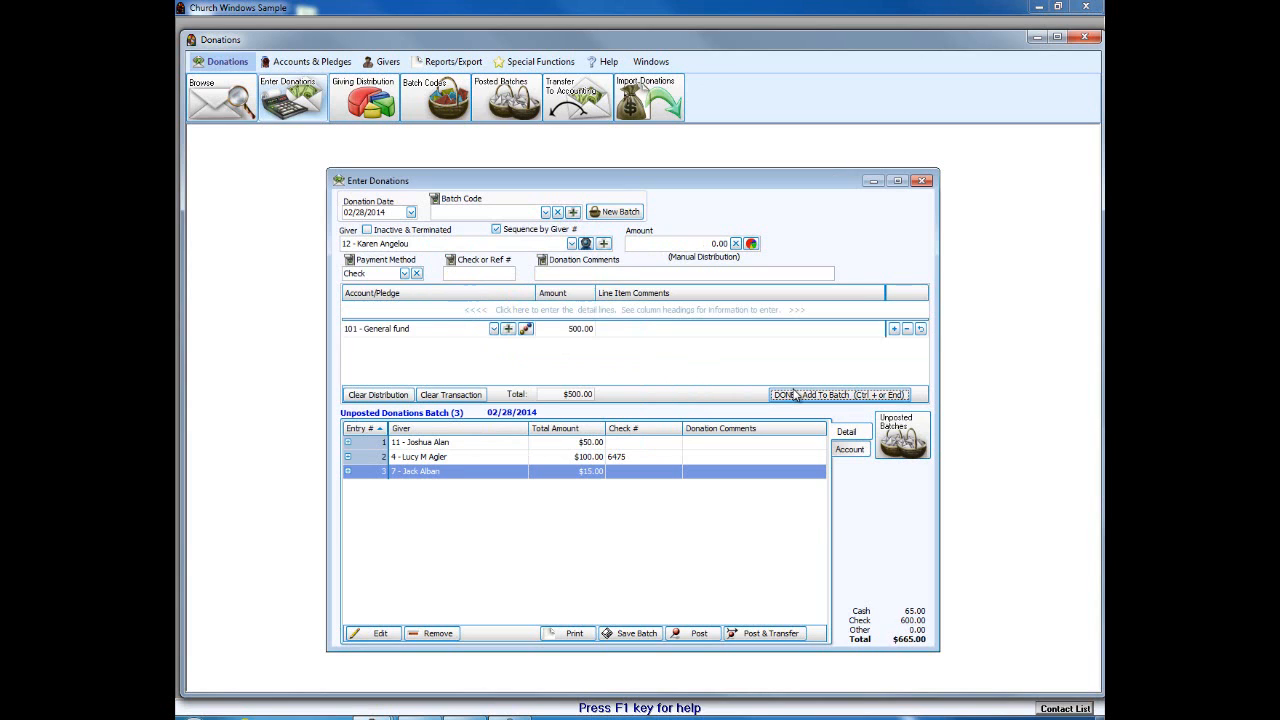
left_click(795, 394)
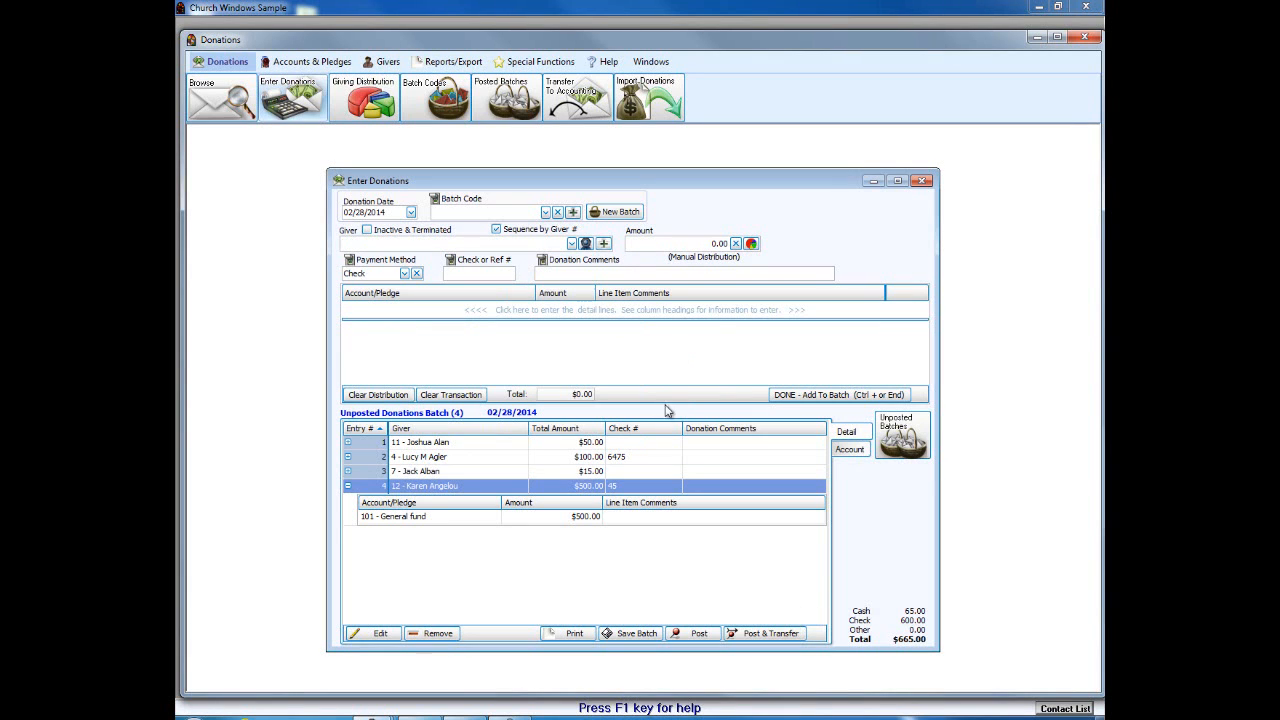
Step: Pull the $500.00 entry back out, save the batch and close Enter Donations
left_click(378, 634)
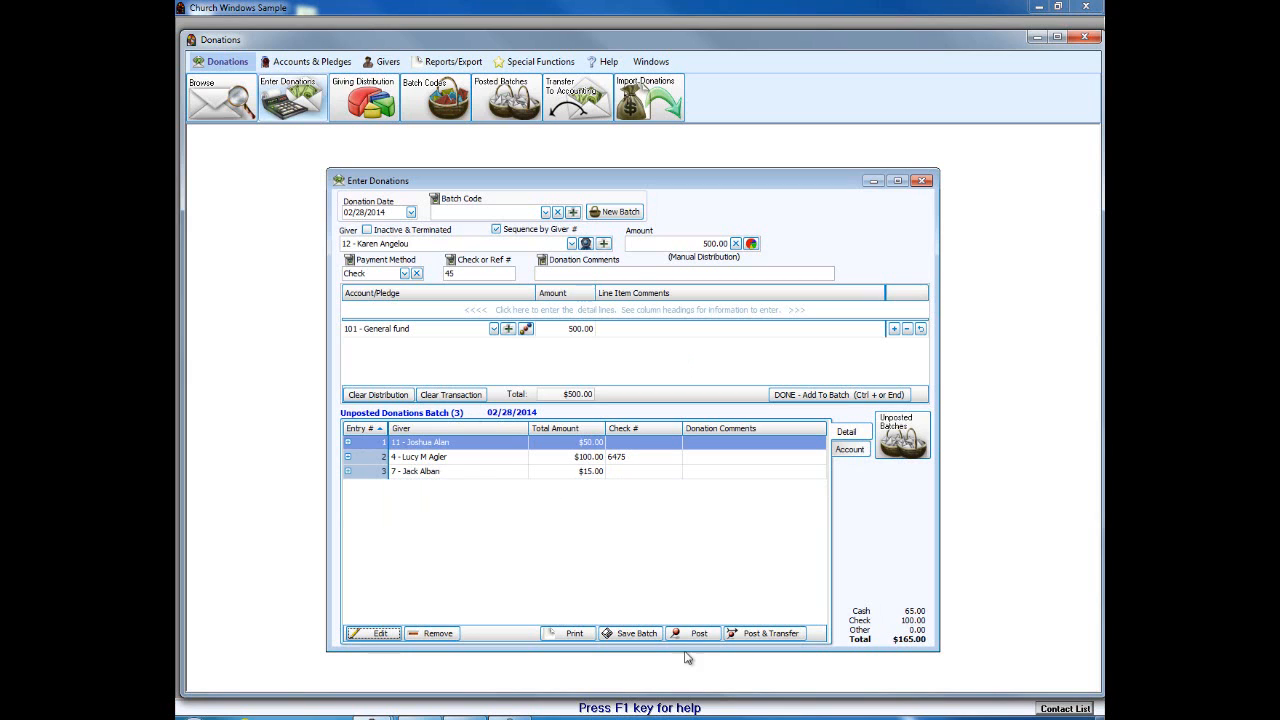
left_click(645, 636)
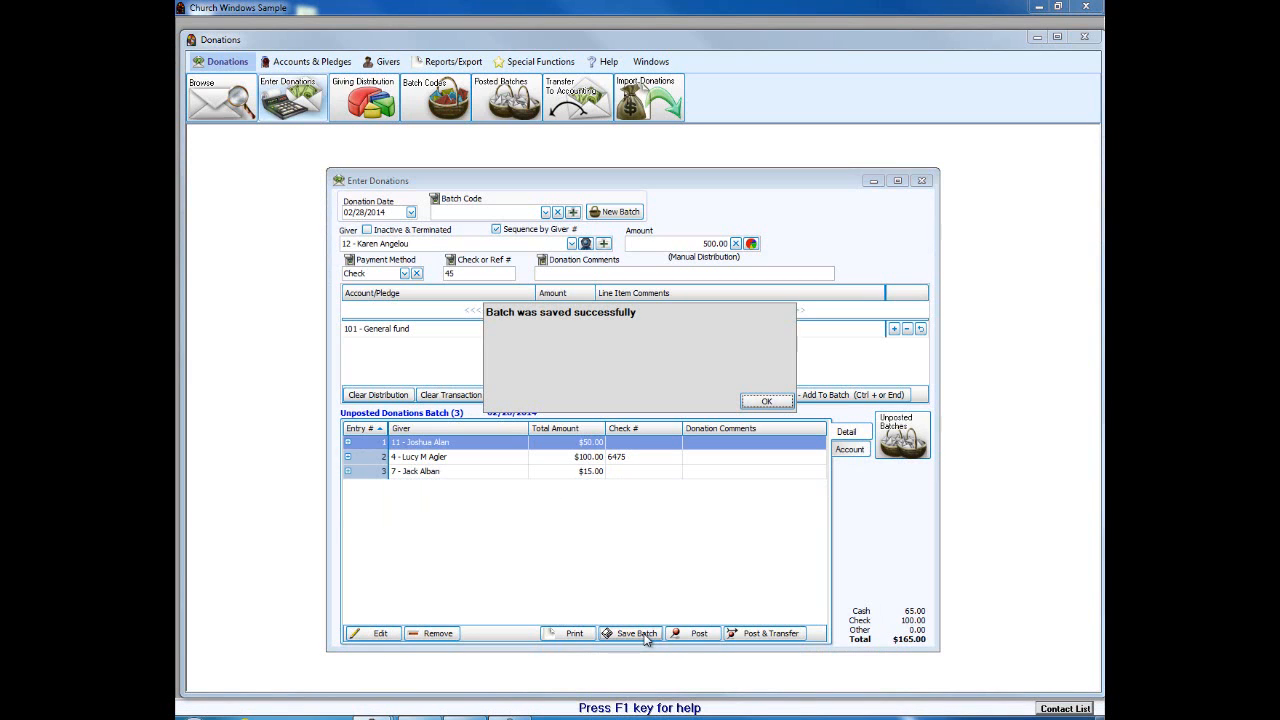
left_click(785, 406)
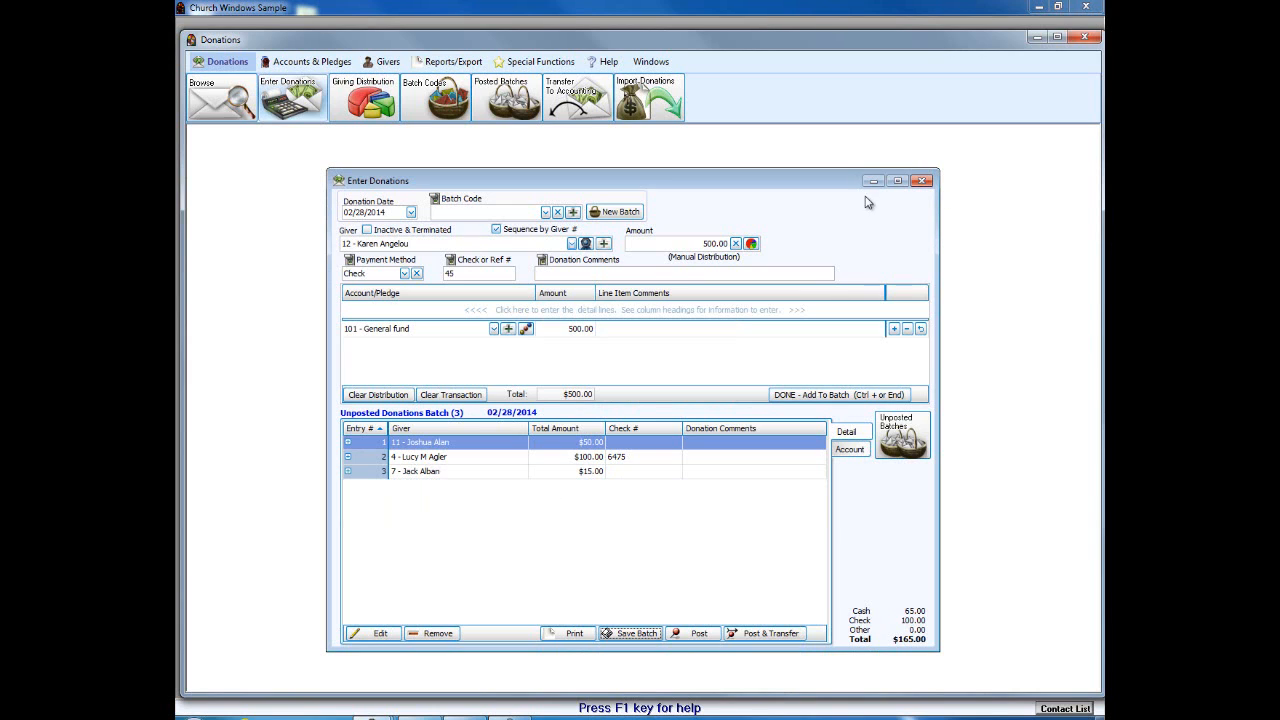
left_click(921, 181)
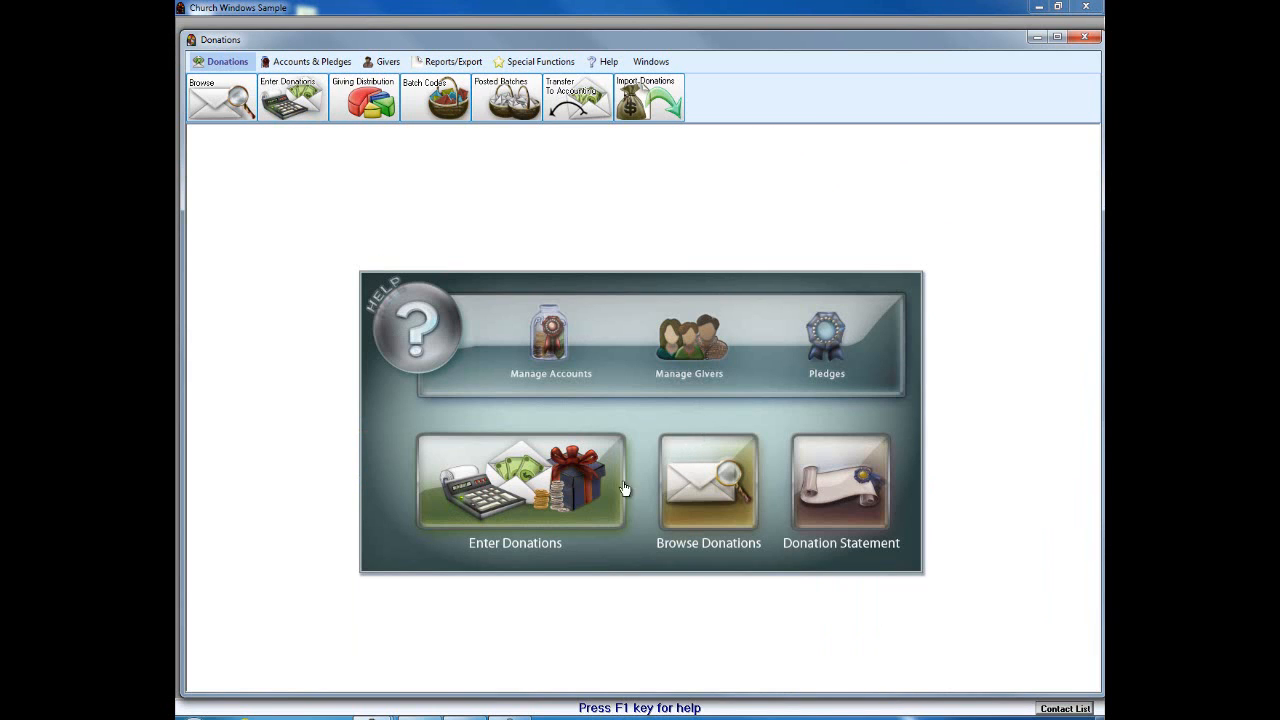
Step: Reopen Enter Donations and load the saved 02/28/2014 batch of three entries ($165.00) for editing
left_click(545, 499)
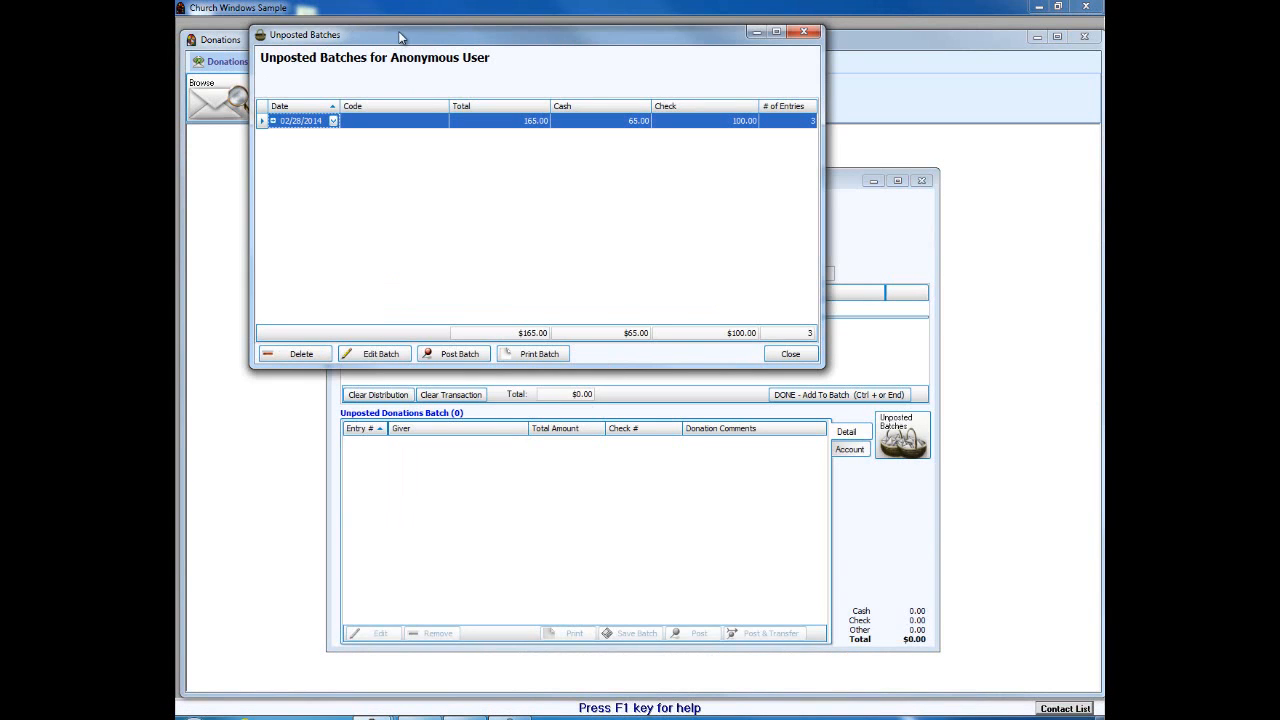
left_click_drag(465, 97, 456, 60)
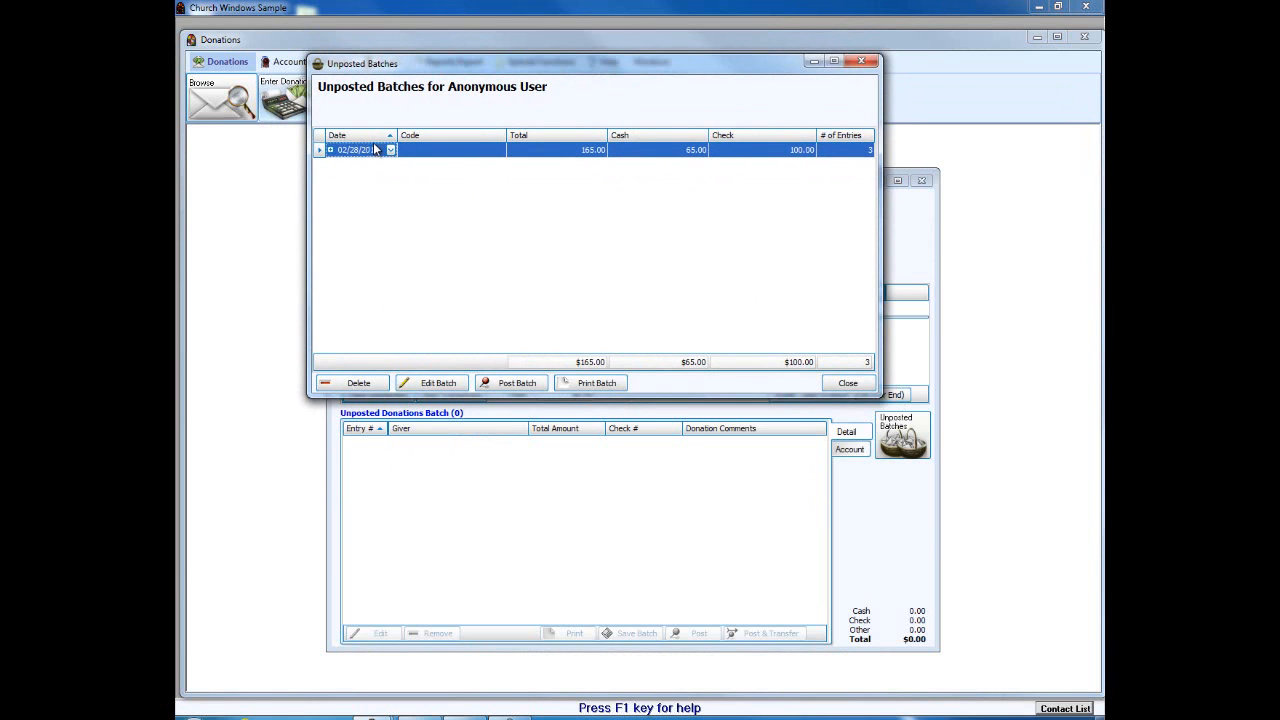
left_click(428, 383)
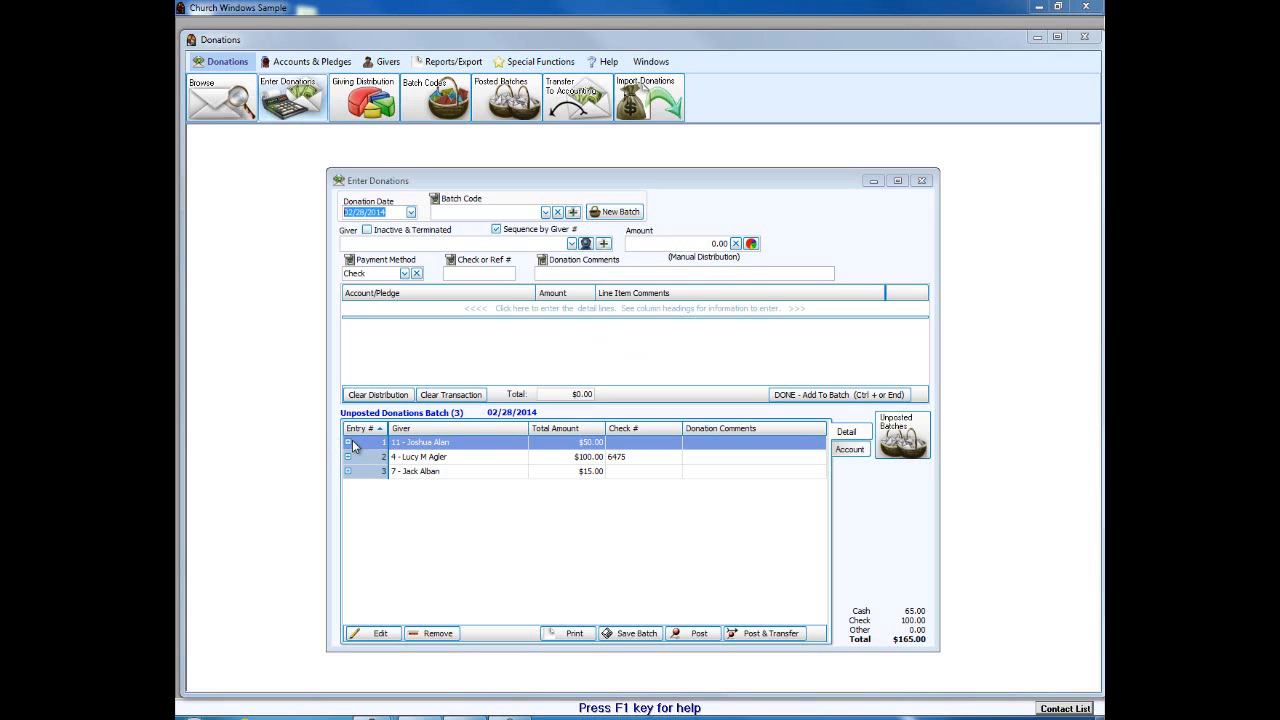
Step: Reallocate entry 3's $15.00 from 104 - Flowers to 105 - Organ and return it to the batch
left_click(444, 472)
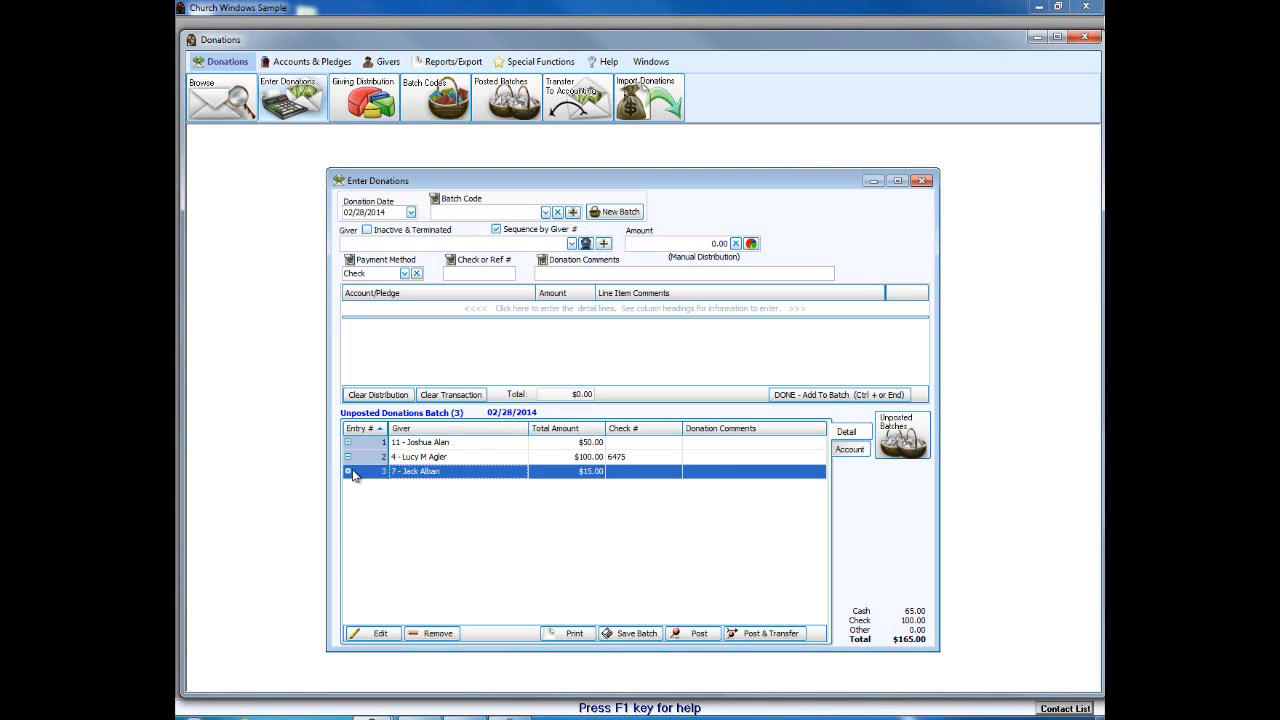
left_click(378, 631)
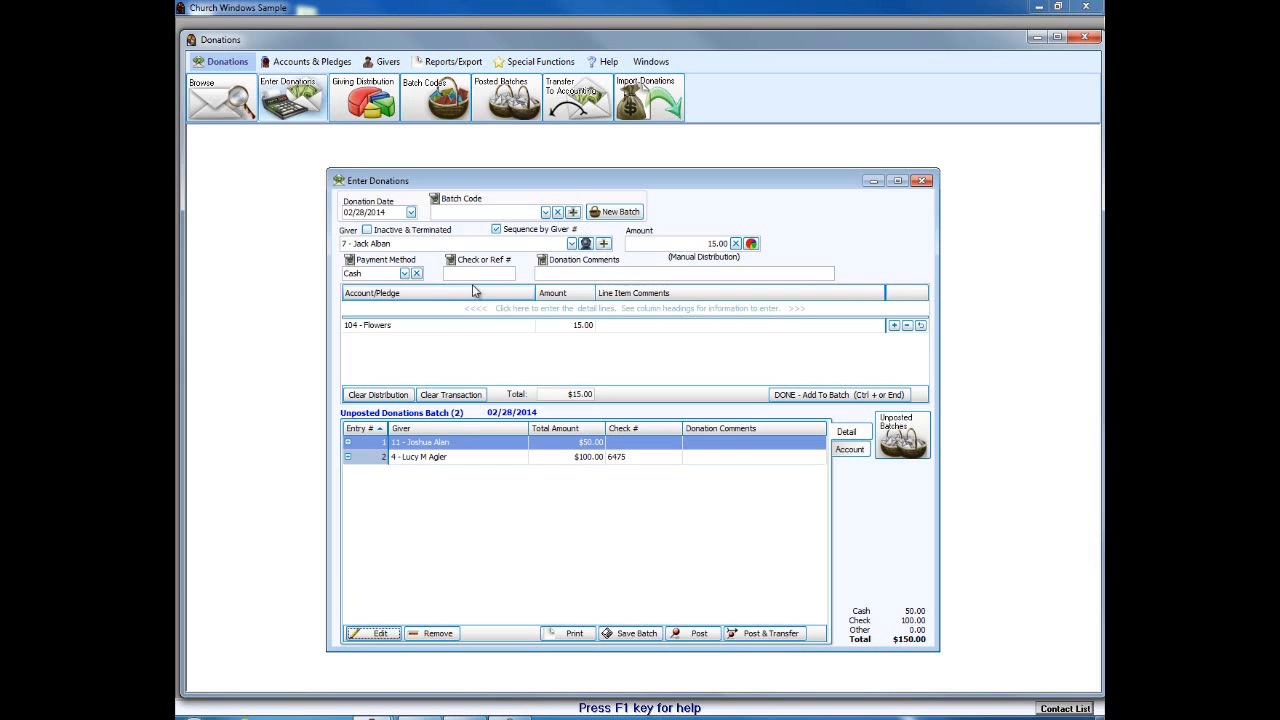
left_click(468, 326)
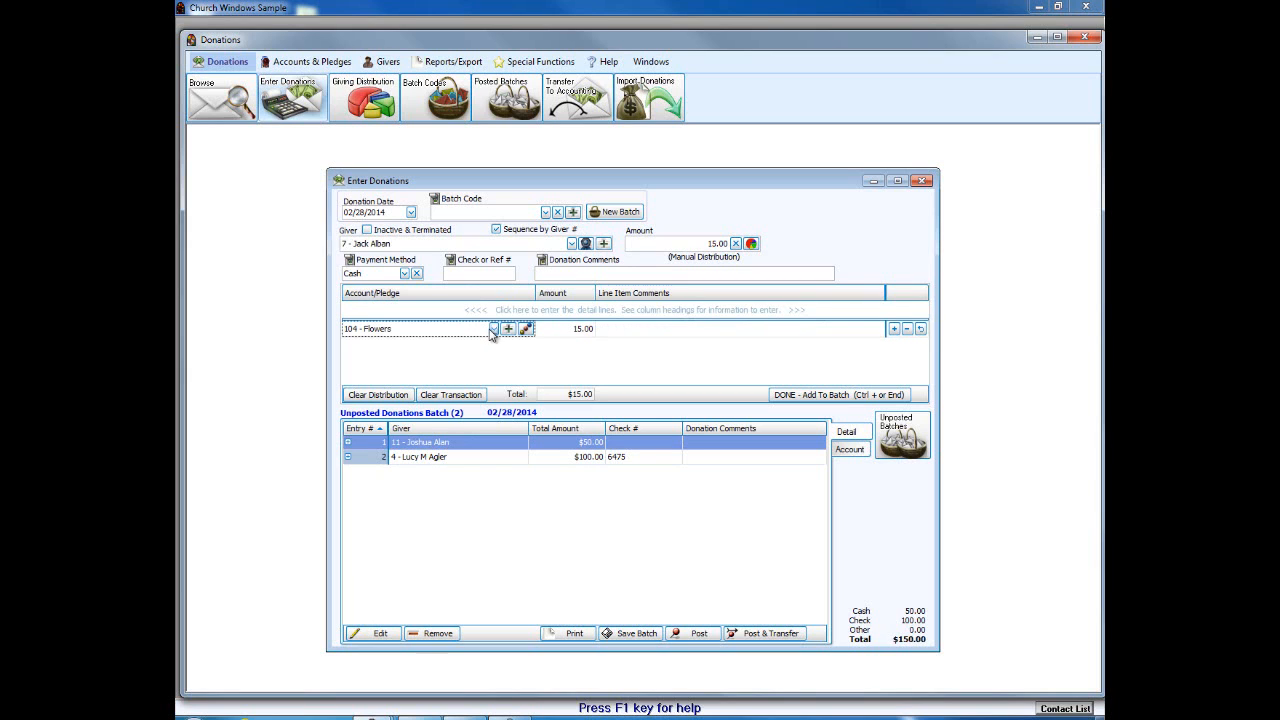
left_click(493, 329)
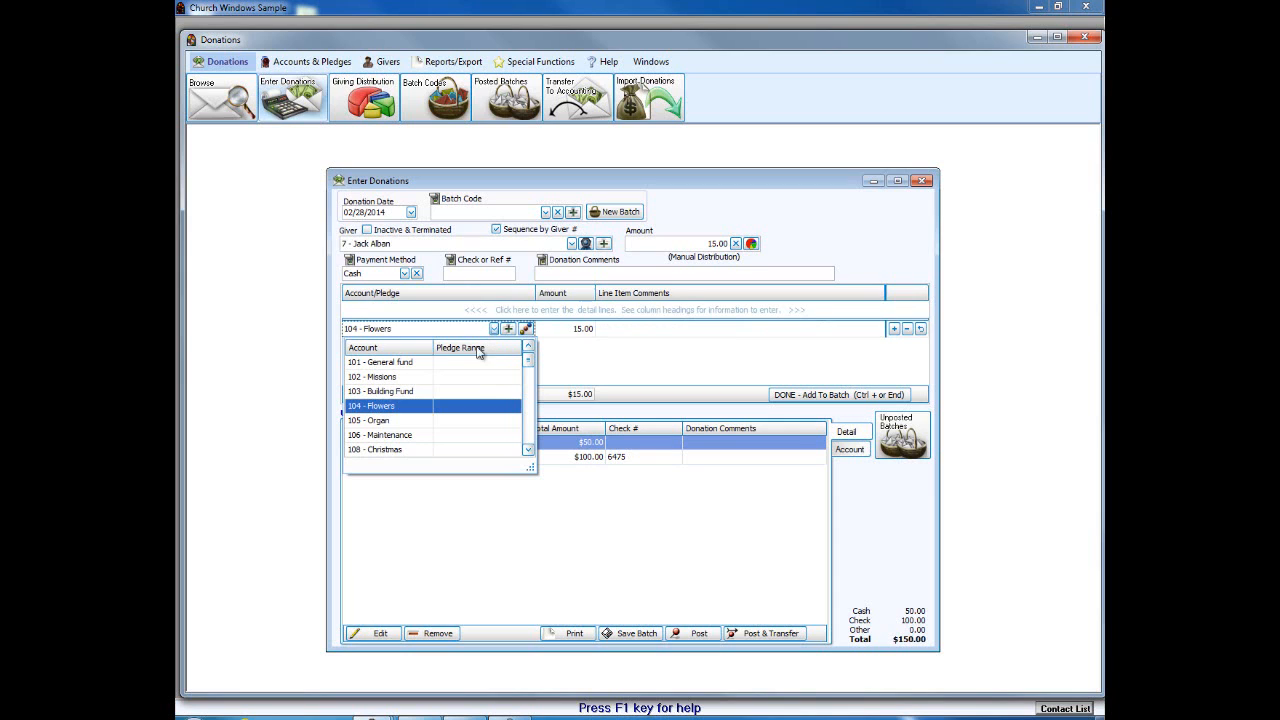
left_click(390, 420)
left_click(838, 394)
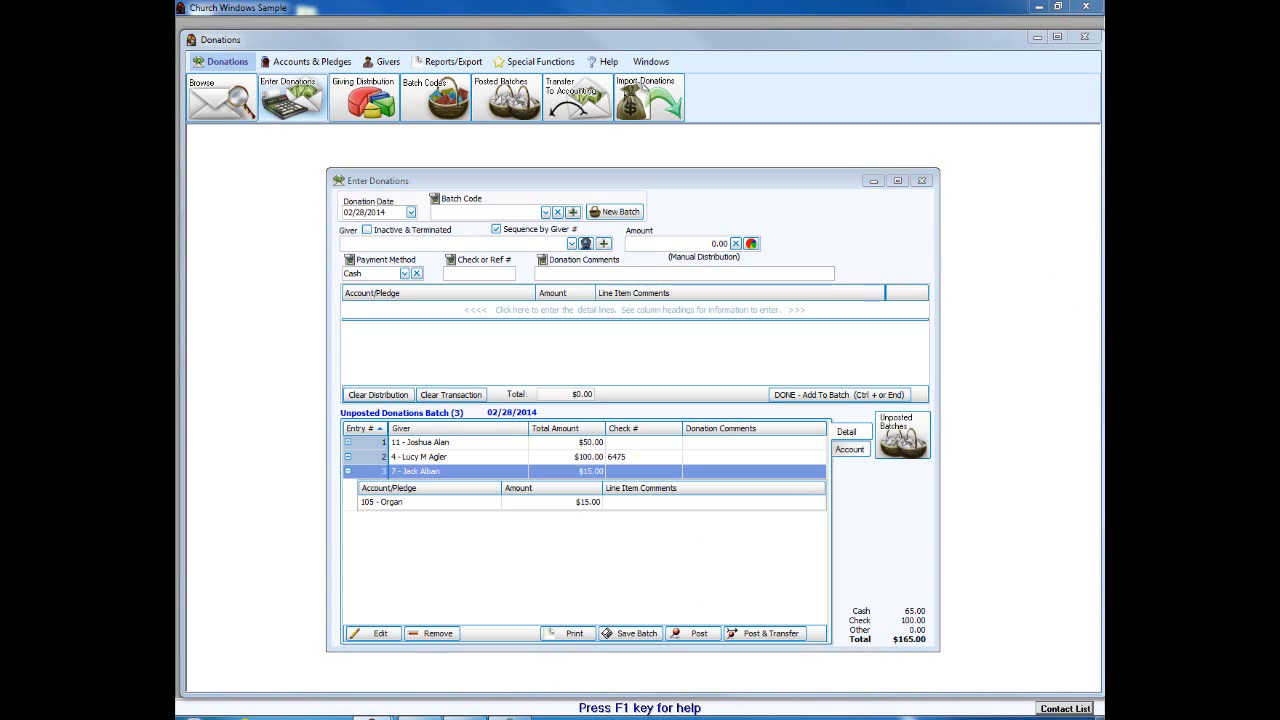
mouse_move(705, 485)
left_mouse_down()
mouse_move(706, 612)
mouse_move(665, 620)
mouse_move(748, 620)
left_mouse_up()
Step: Post the $165.00 batch despite the non-Sunday 02/28/2014 date and agree to print its report
left_click(749, 638)
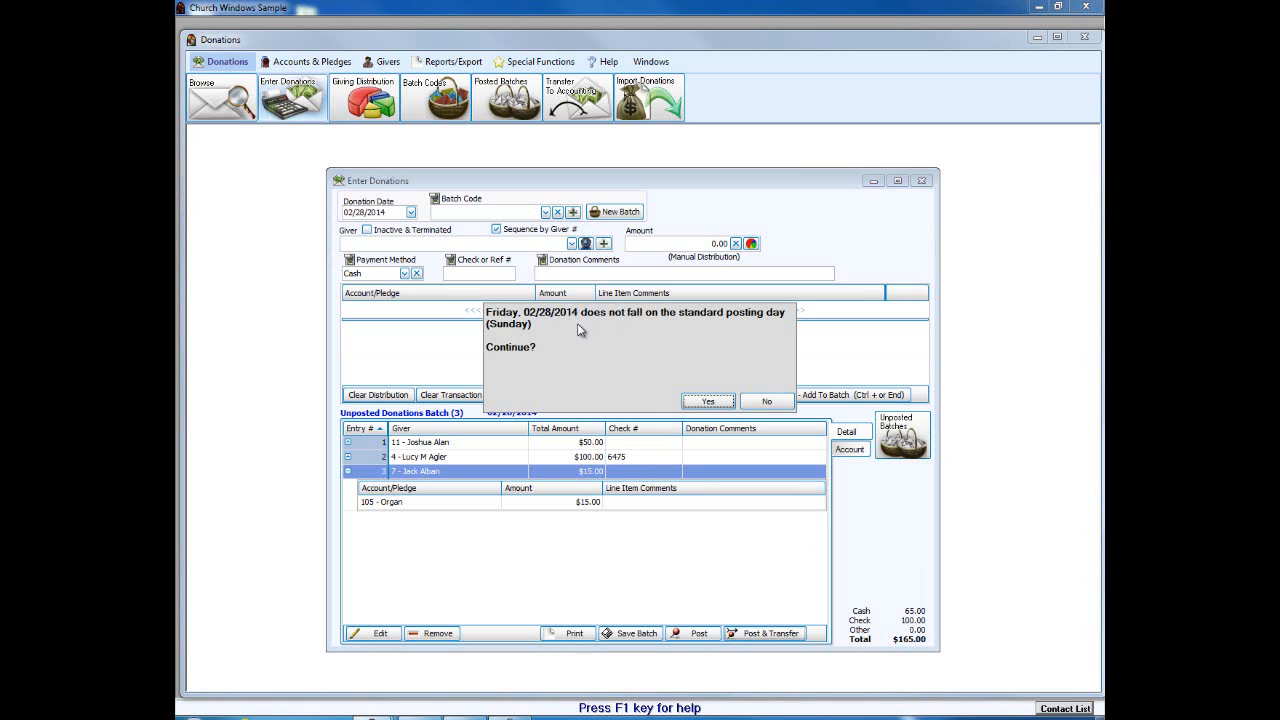
left_click(756, 401)
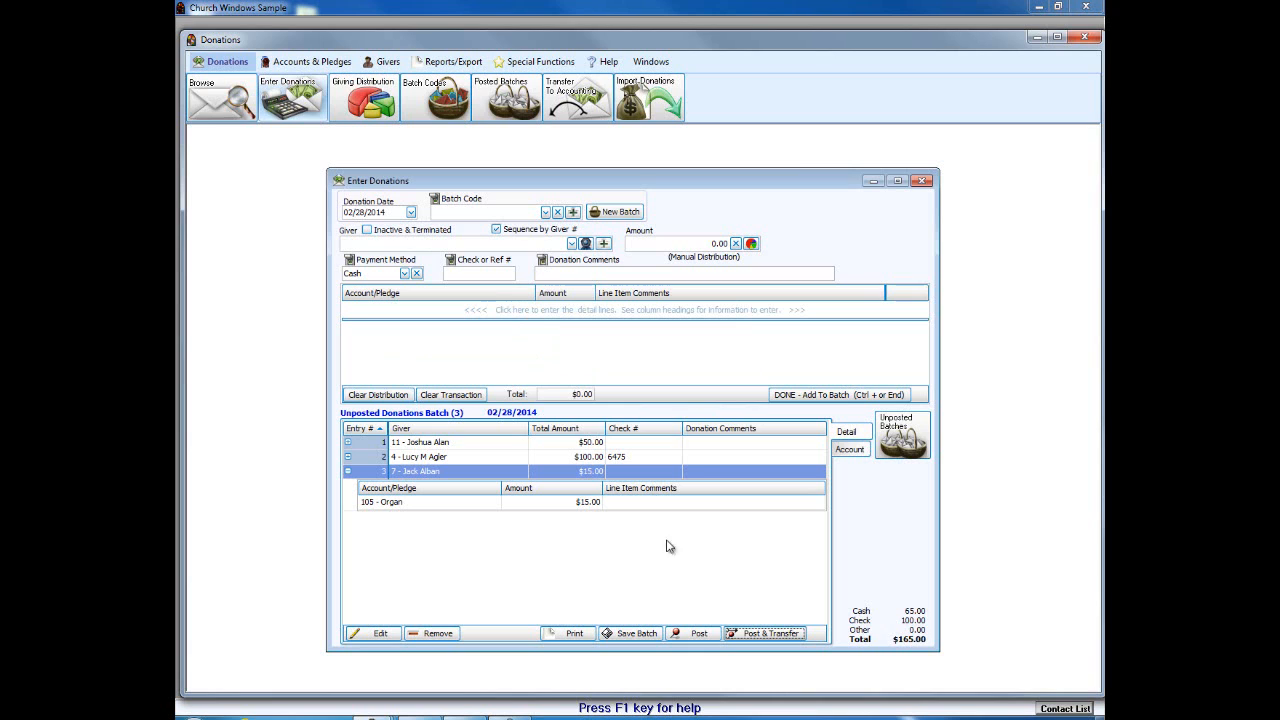
left_click(741, 636)
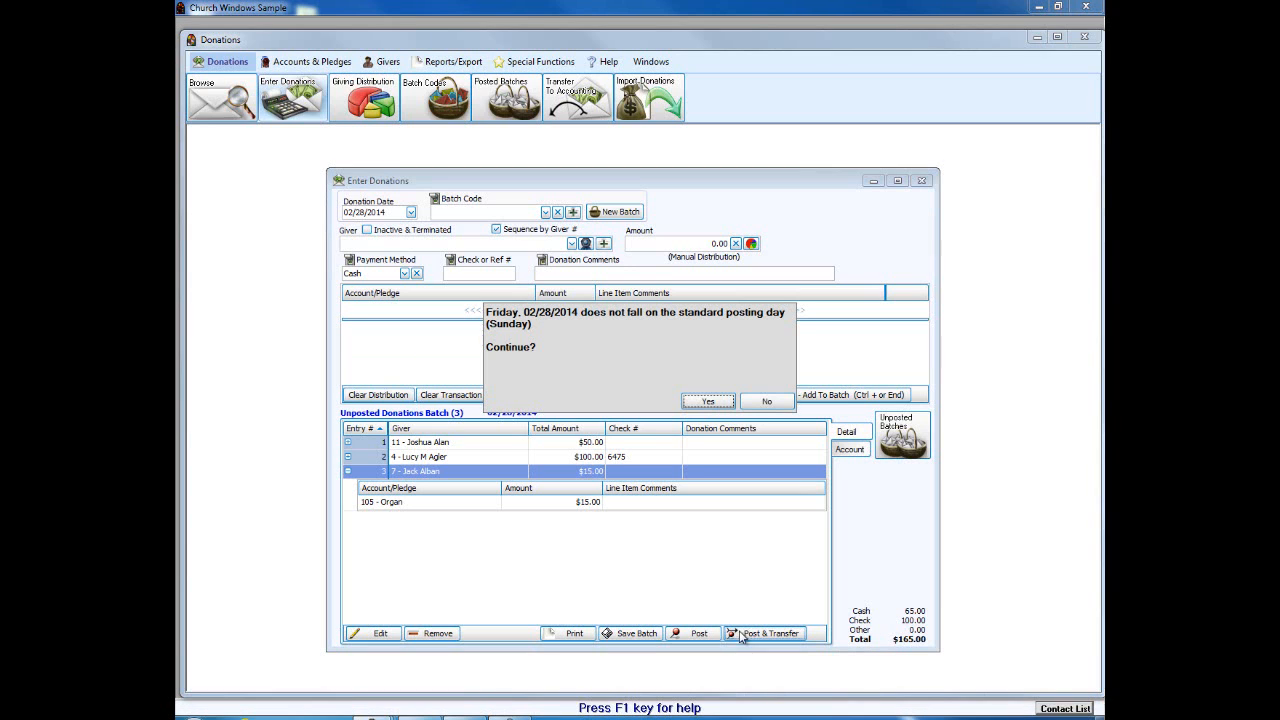
left_click(703, 401)
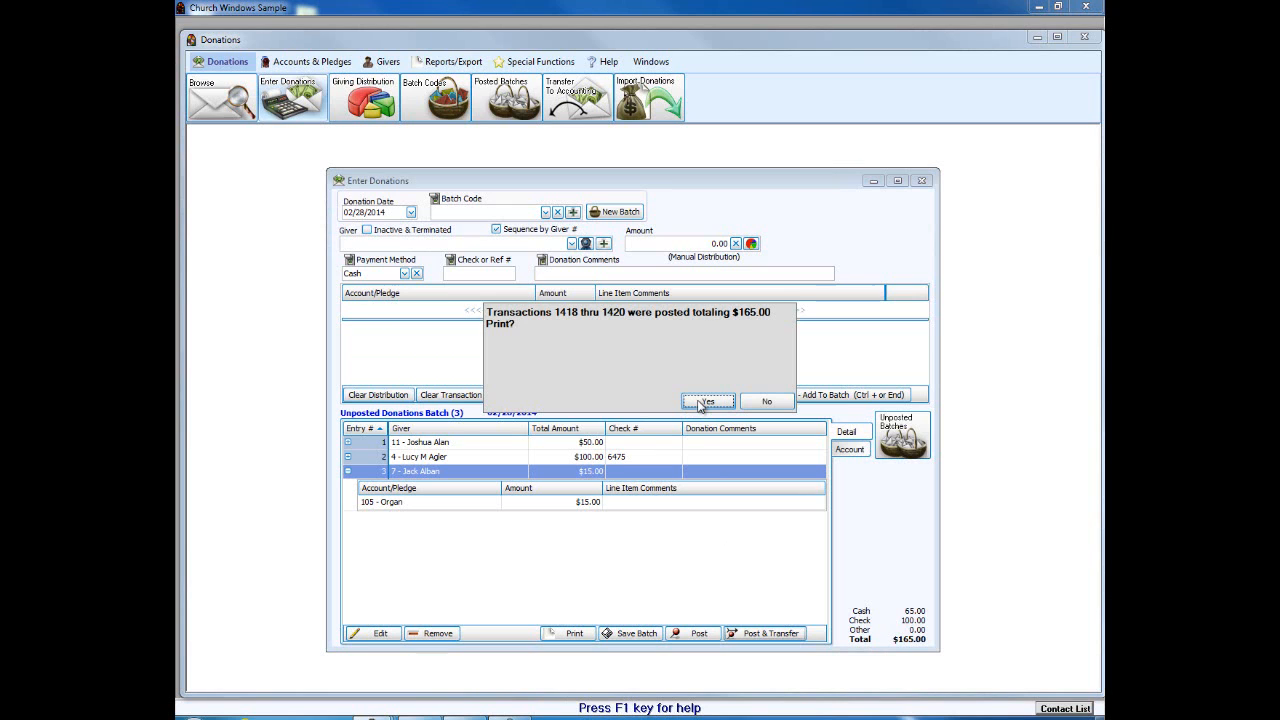
left_click(701, 402)
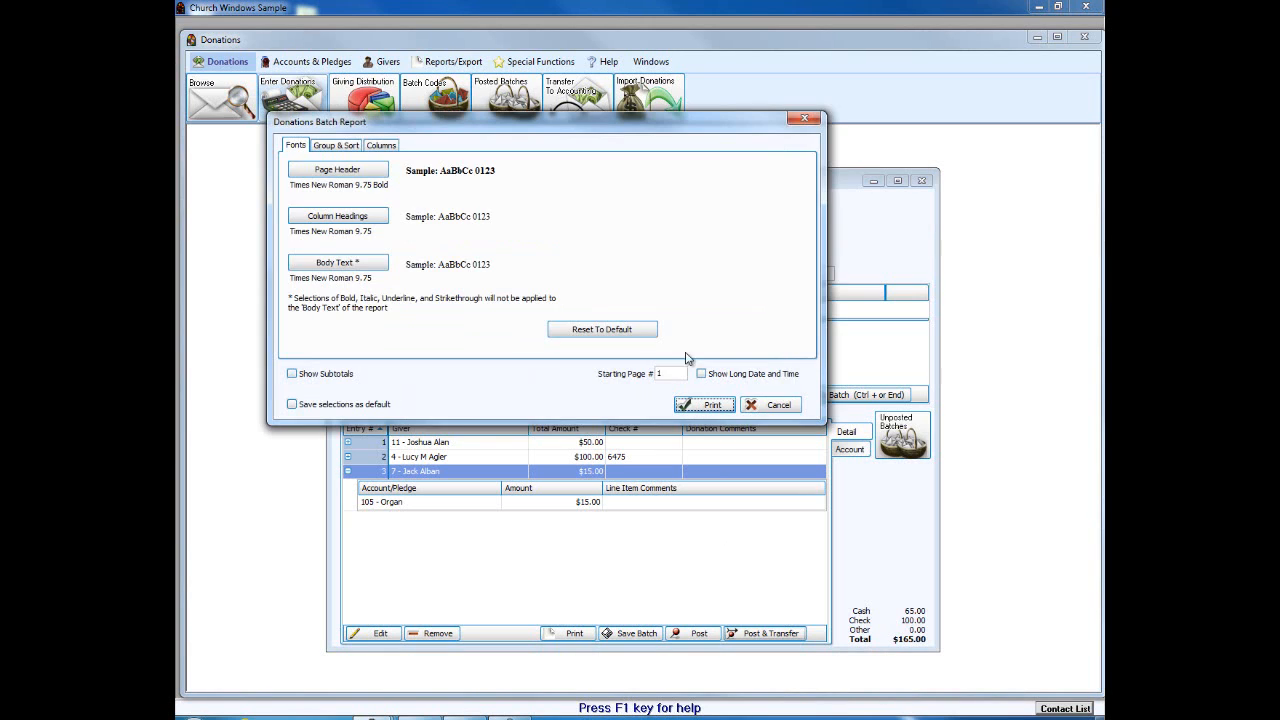
Step: Preview the $165.00 donations batch report by account, then close the preview
left_click(700, 408)
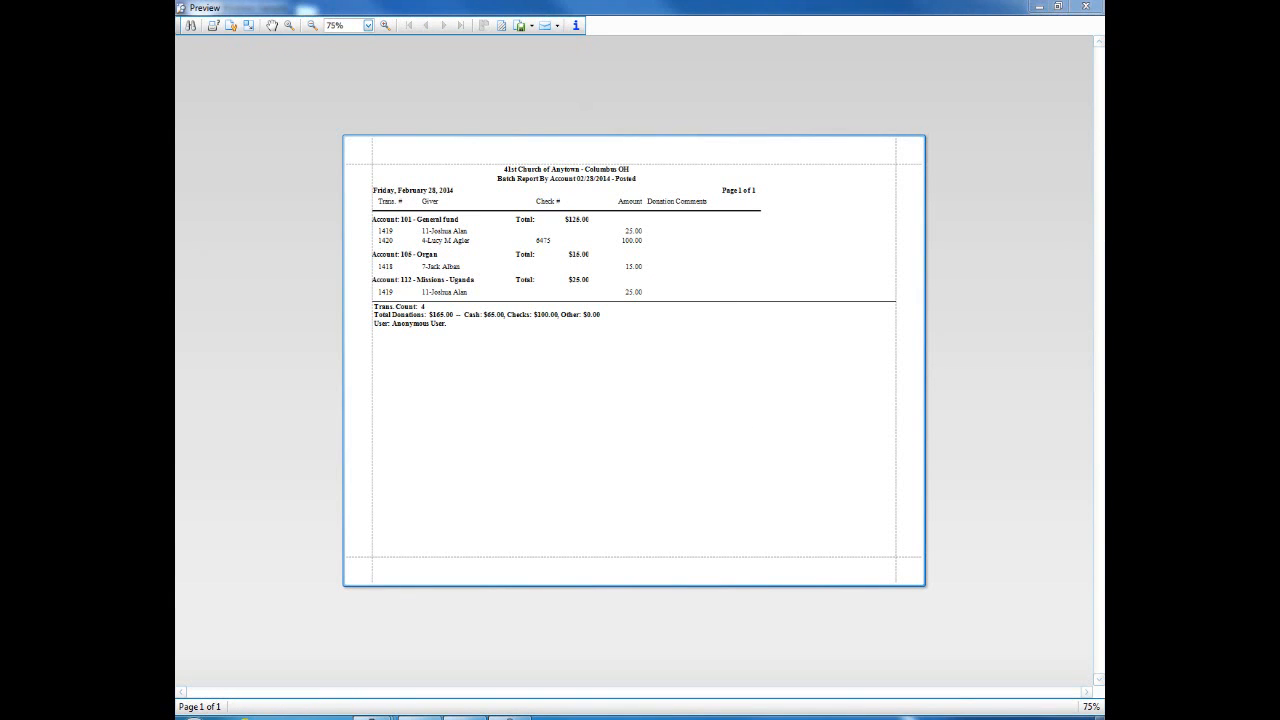
mouse_move(341, 186)
left_mouse_down()
mouse_move(408, 214)
mouse_move(400, 298)
mouse_move(346, 318)
mouse_move(352, 188)
left_mouse_up()
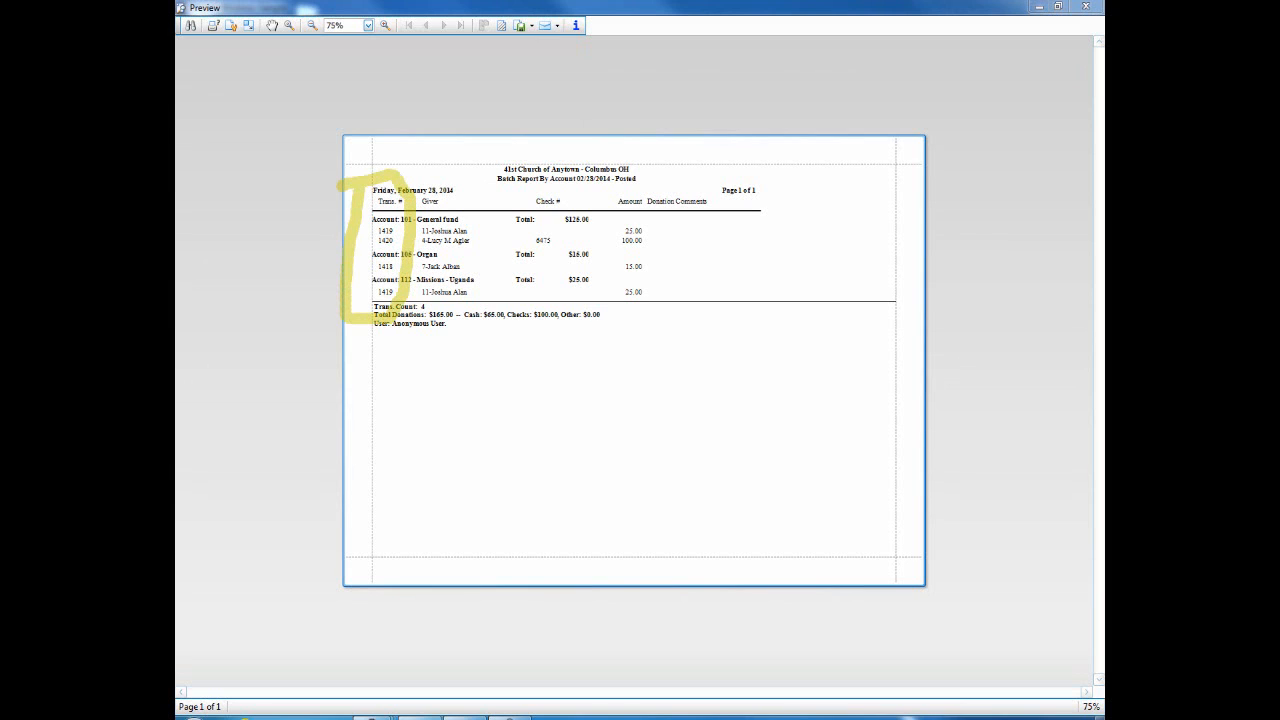
left_click_drag(390, 103, 387, 182)
key("Escape")
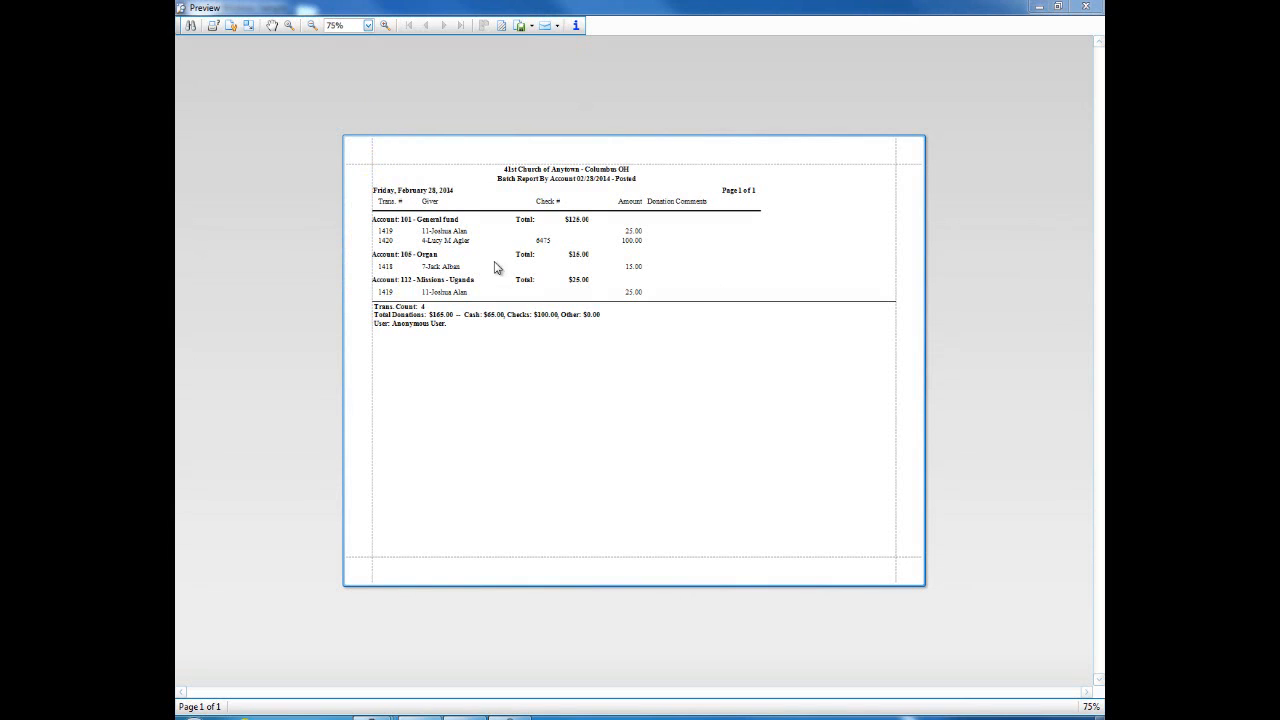
left_click(1086, 7)
Step: Dismiss the batch report settings and expand the 02/28/2014 transfer to view its accounts
left_click(779, 405)
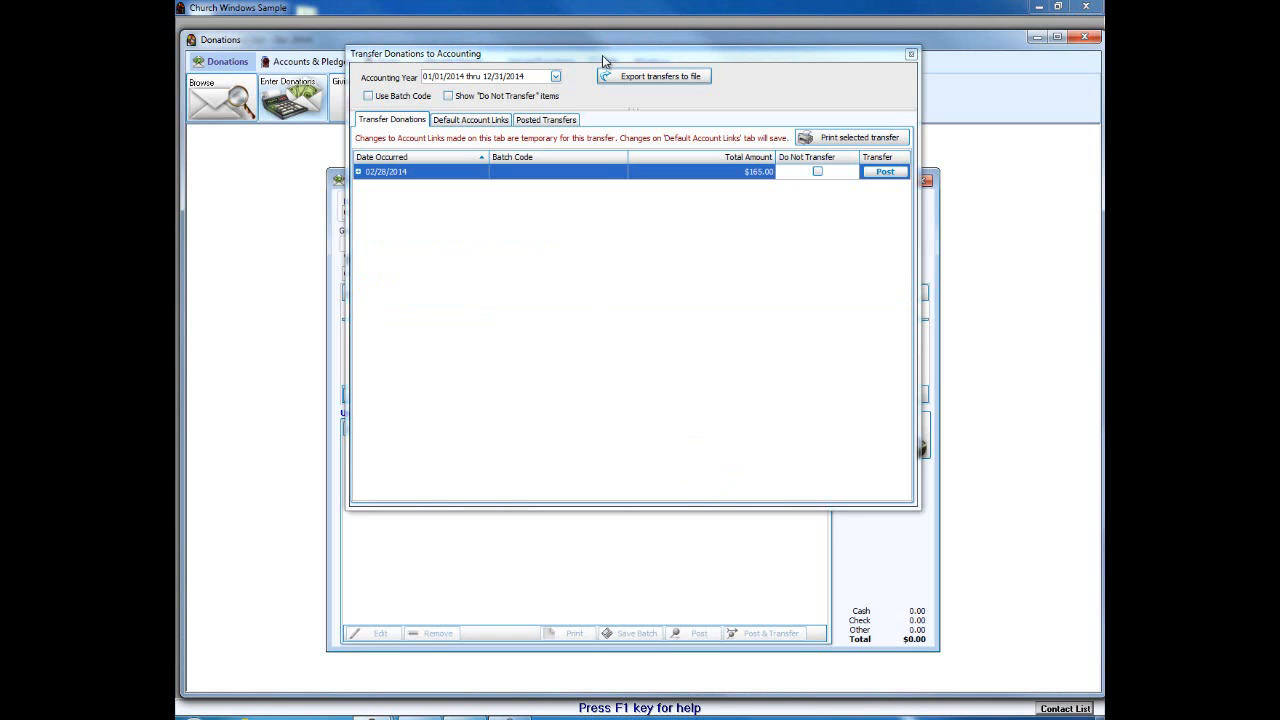
left_click_drag(600, 55, 590, 195)
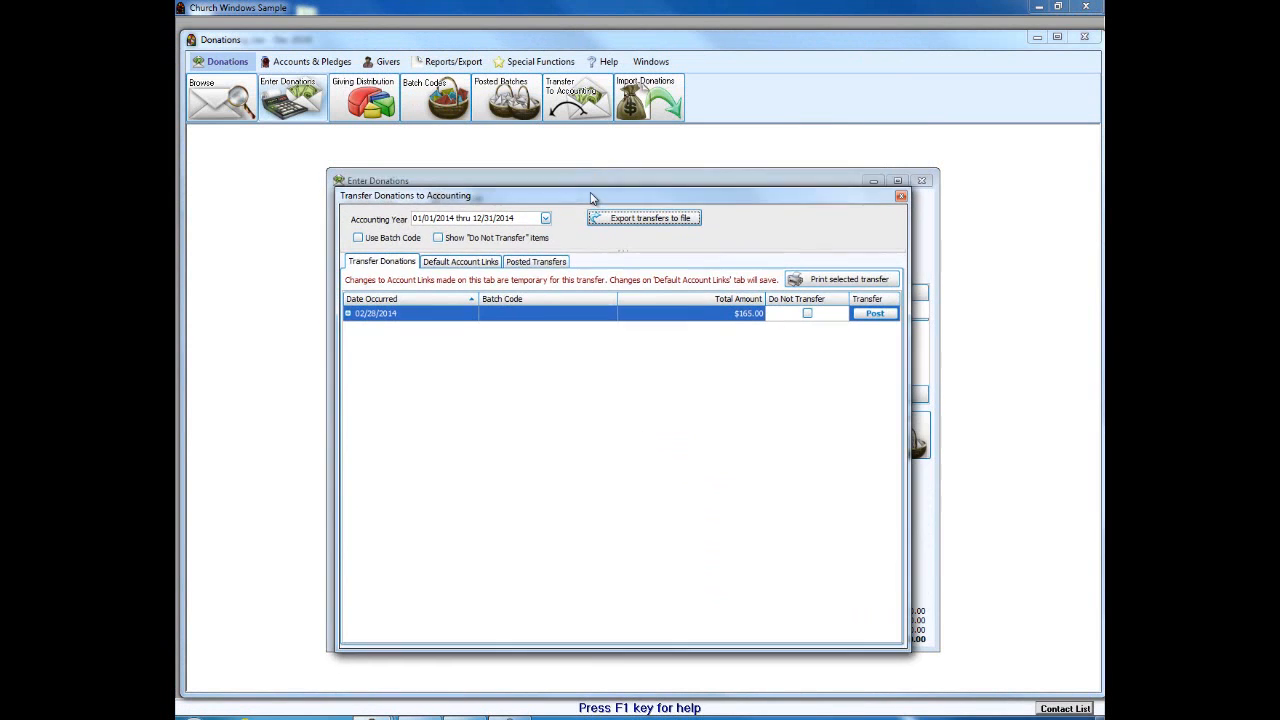
left_click(349, 310)
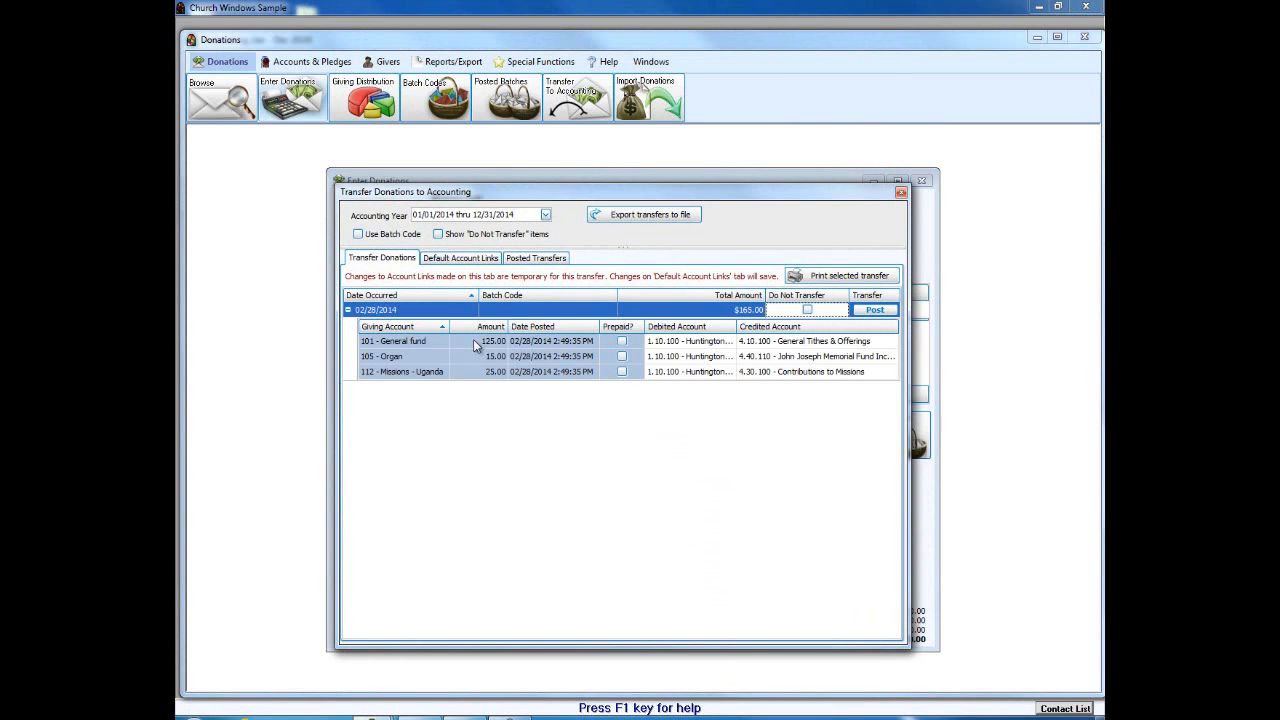
Step: Post the 02/28/2014 $165.00 transfer to Accounting with a test comment
left_click(879, 312)
left_click(876, 311)
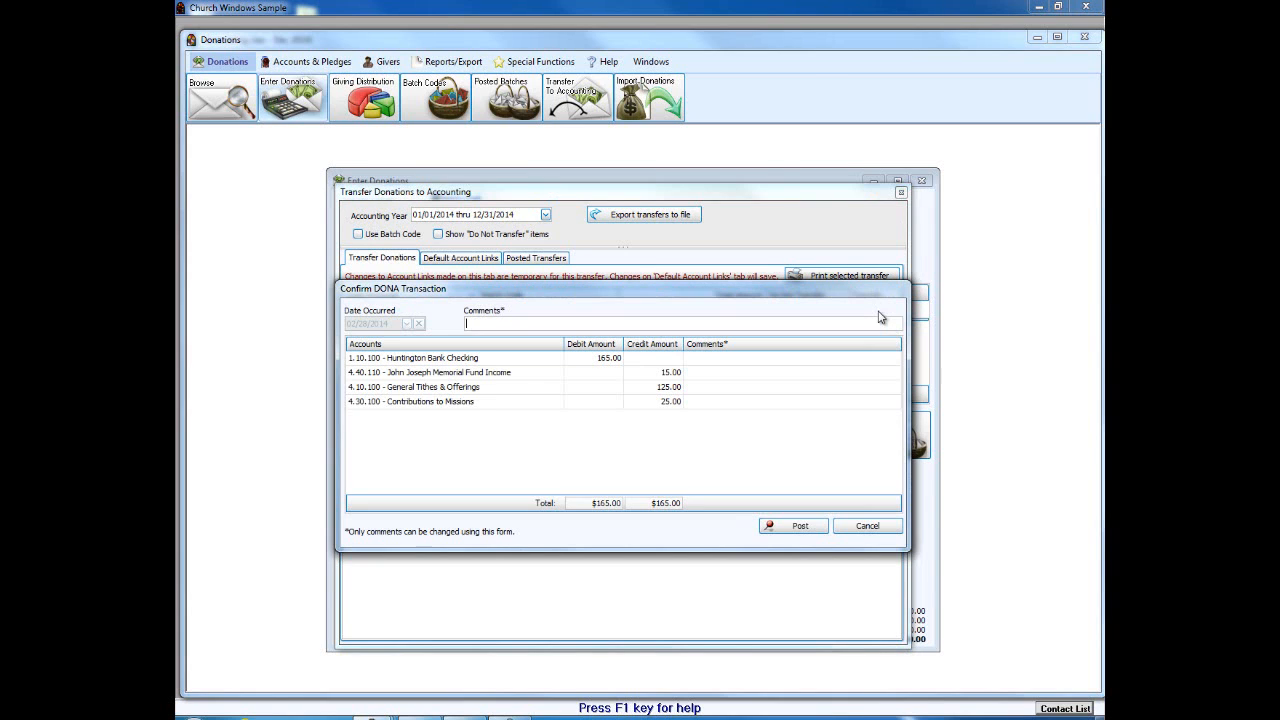
left_click(504, 327)
type("ldsjkgnerkggnrejkg")
left_click(793, 526)
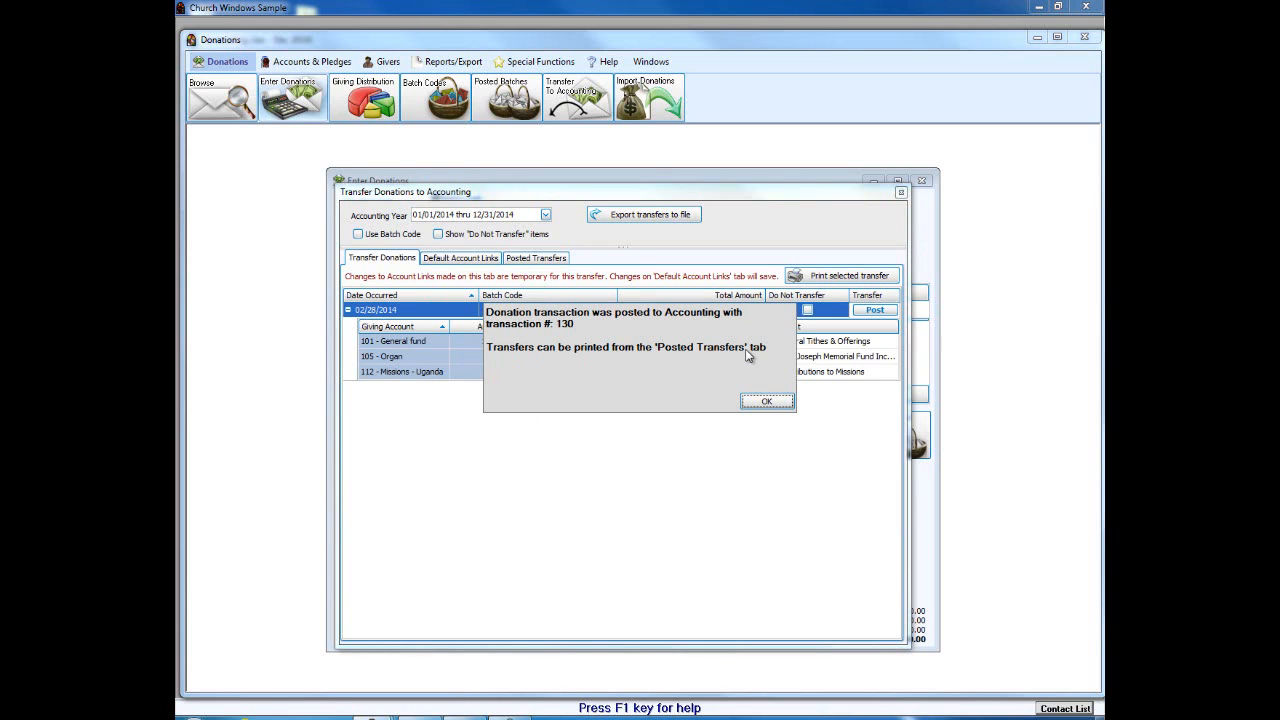
Step: Acknowledge transaction 130, preview its transfer report from Posted Transfers, then close the transfer windows
left_click(761, 404)
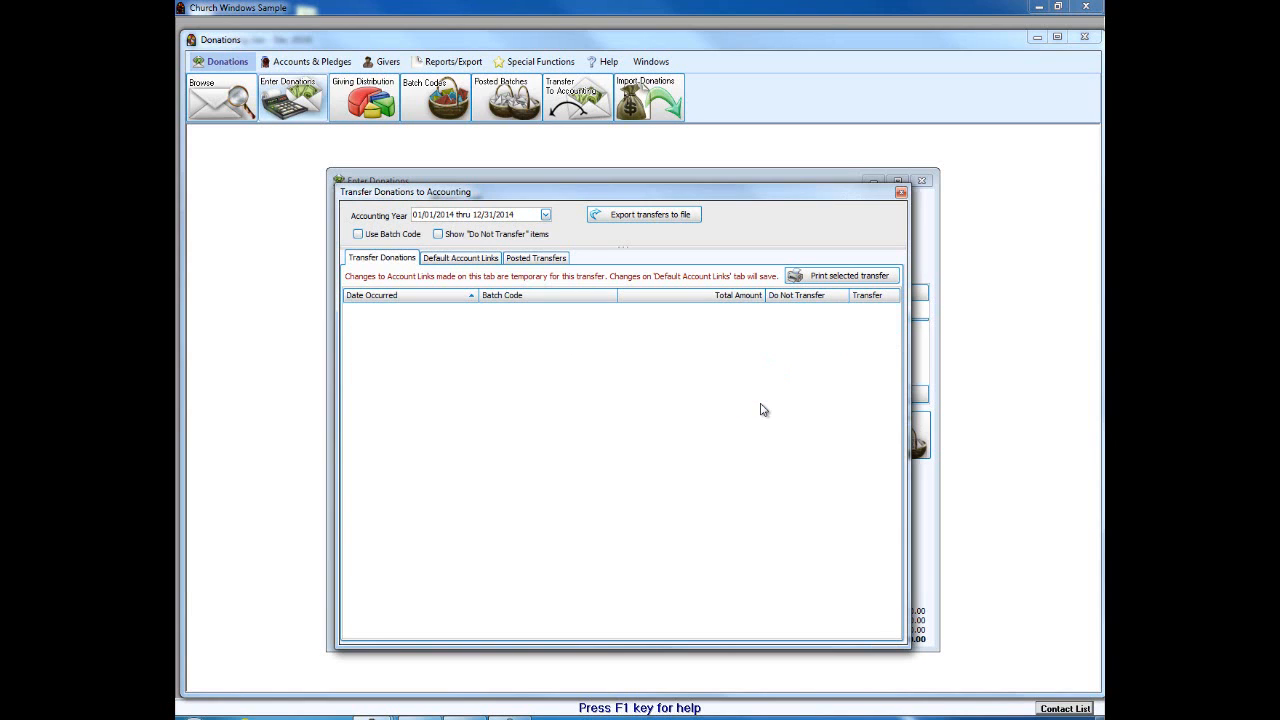
left_click(537, 260)
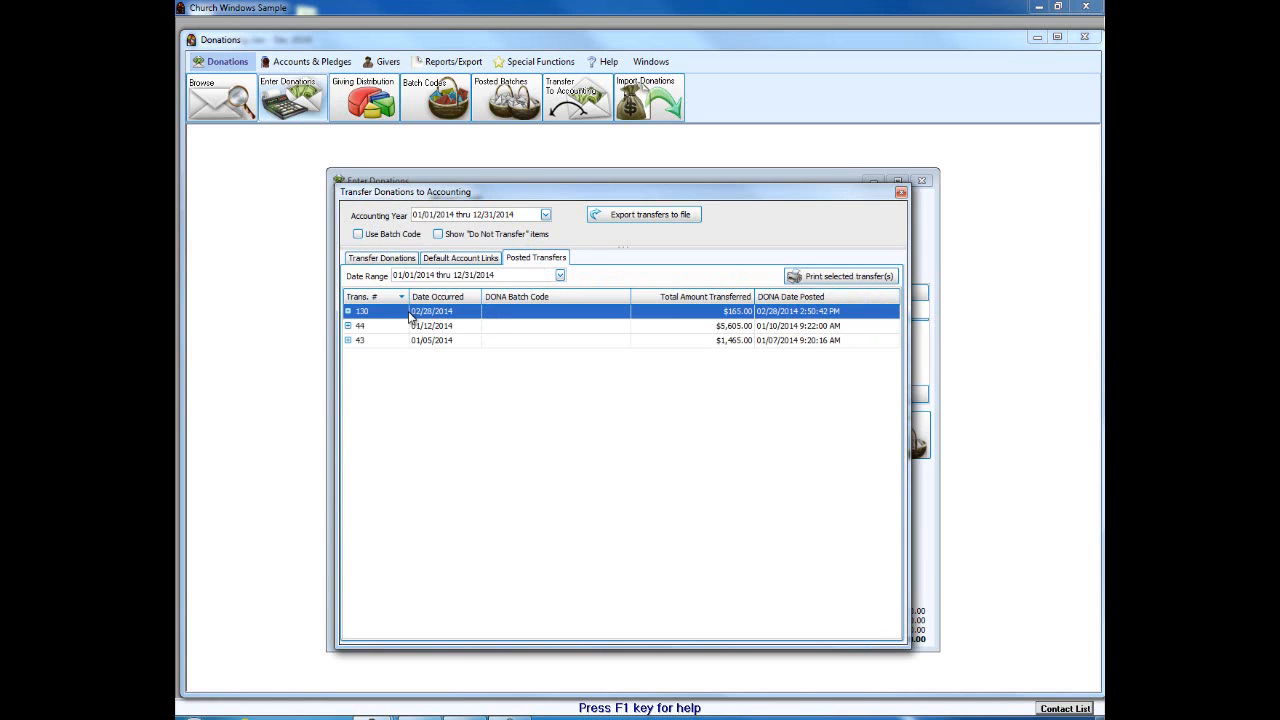
left_click(843, 277)
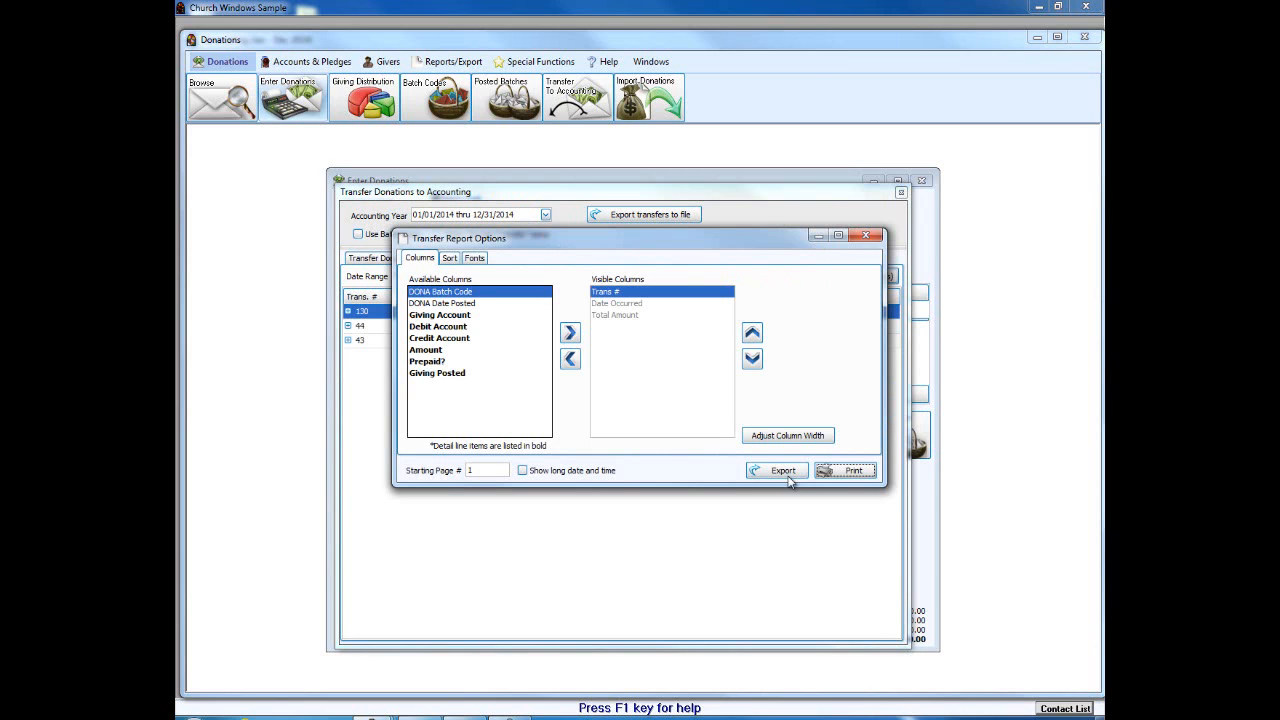
left_click(849, 471)
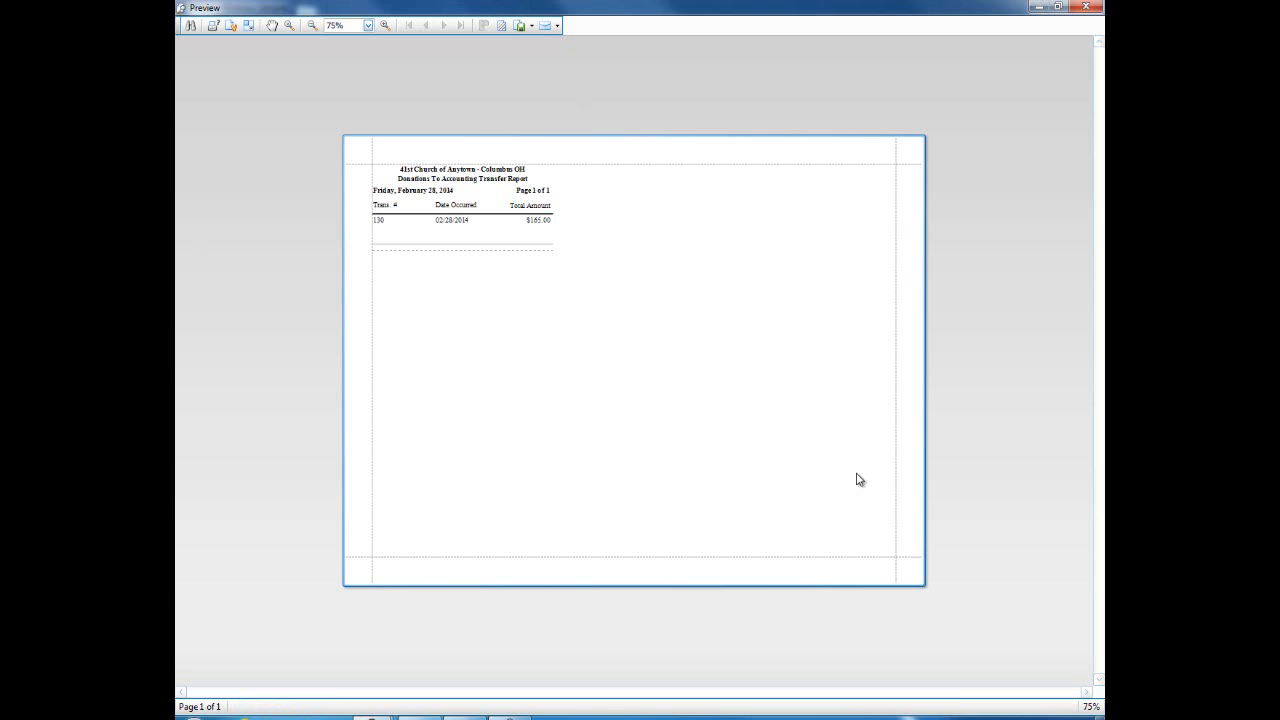
left_click(1080, 11)
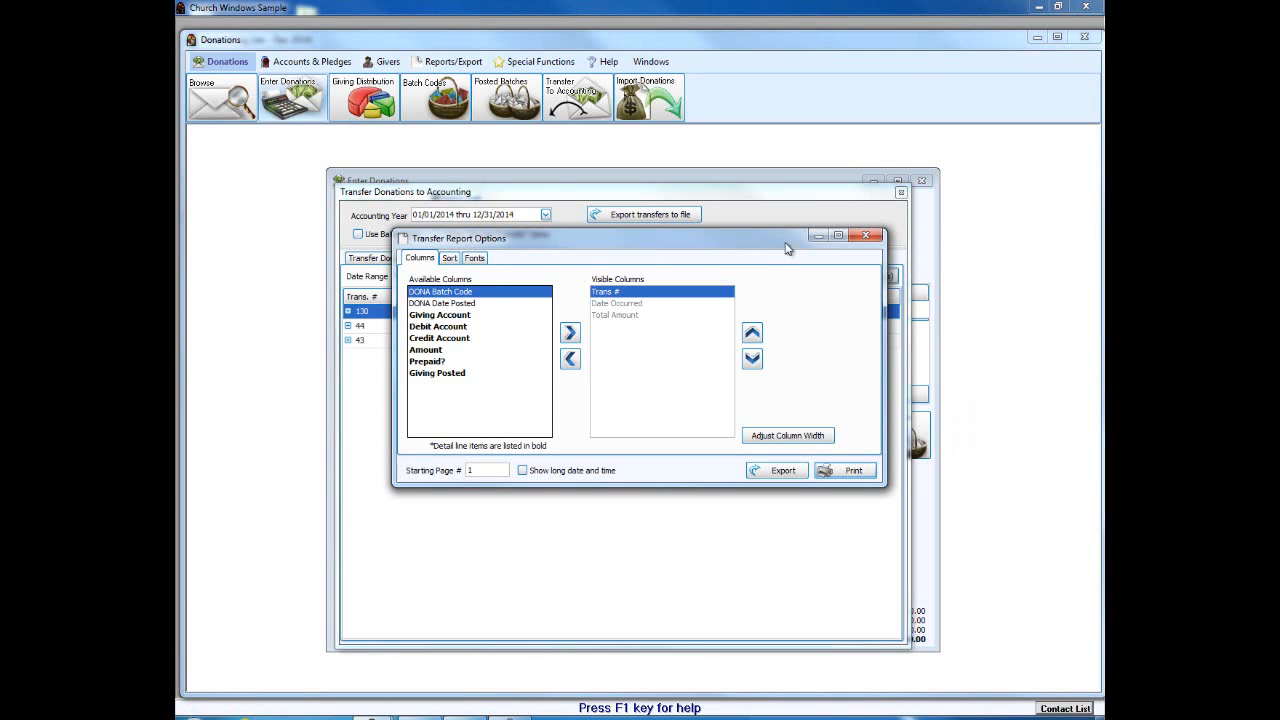
left_click(866, 235)
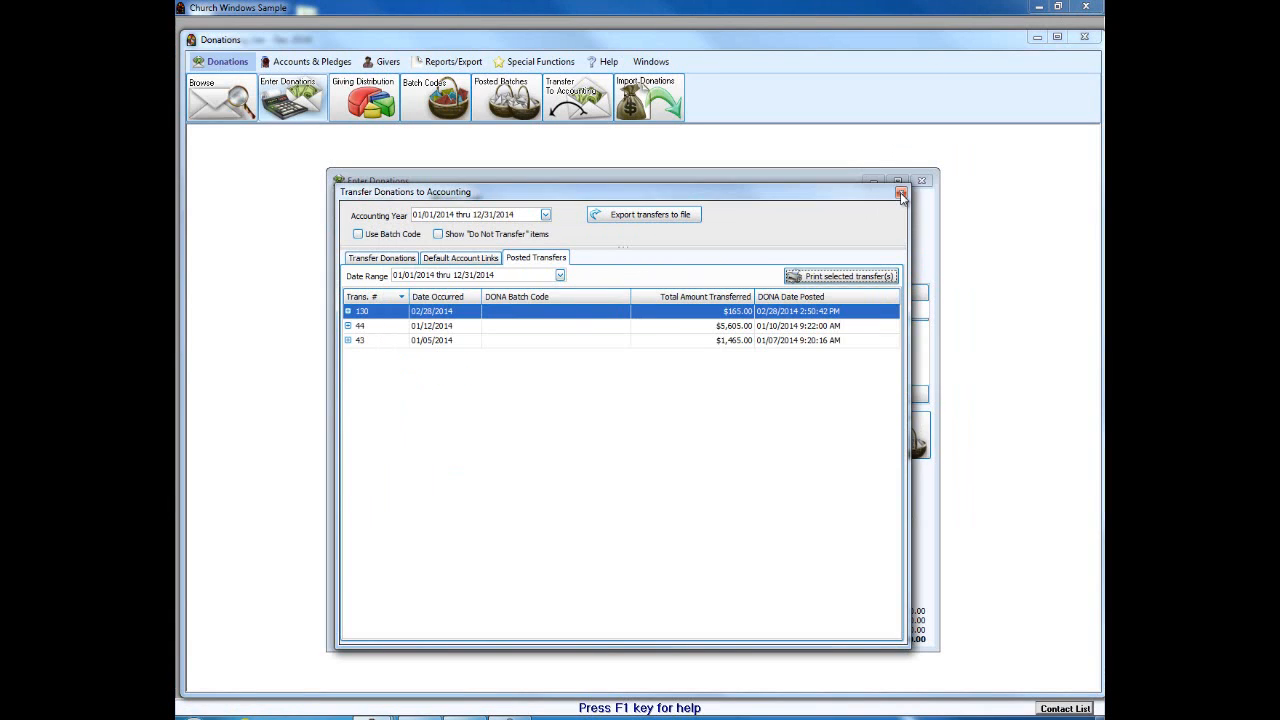
left_click(900, 193)
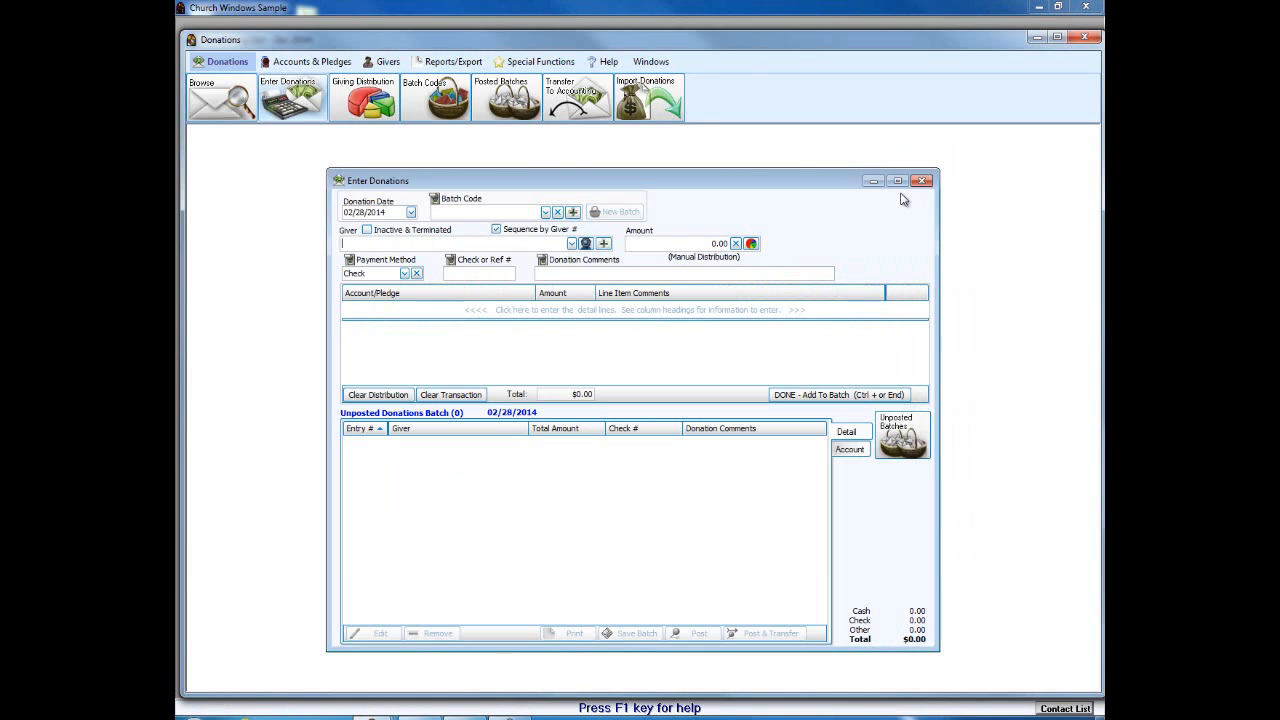
Step: Start a $12.00 donation for giver 5, then discard the invalid 'han' account detail line
left_click(571, 245)
left_click(476, 298)
left_click(432, 311)
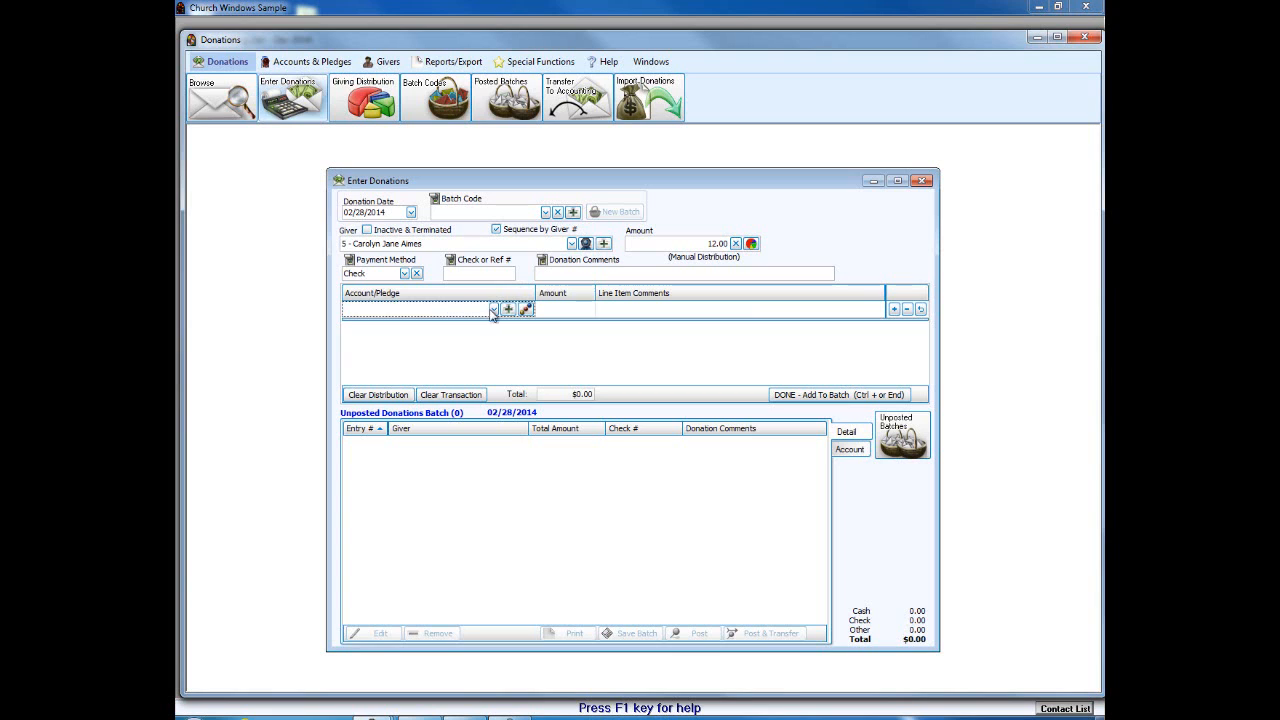
type("hand")
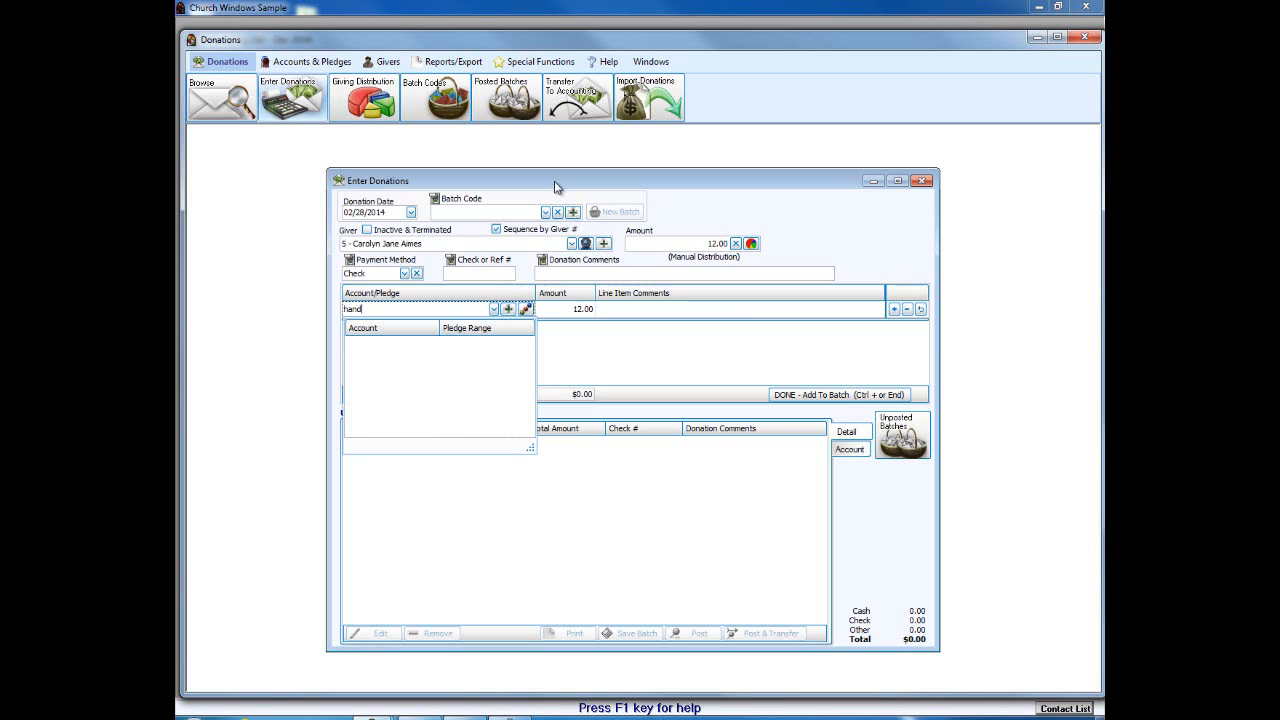
left_click(254, 320)
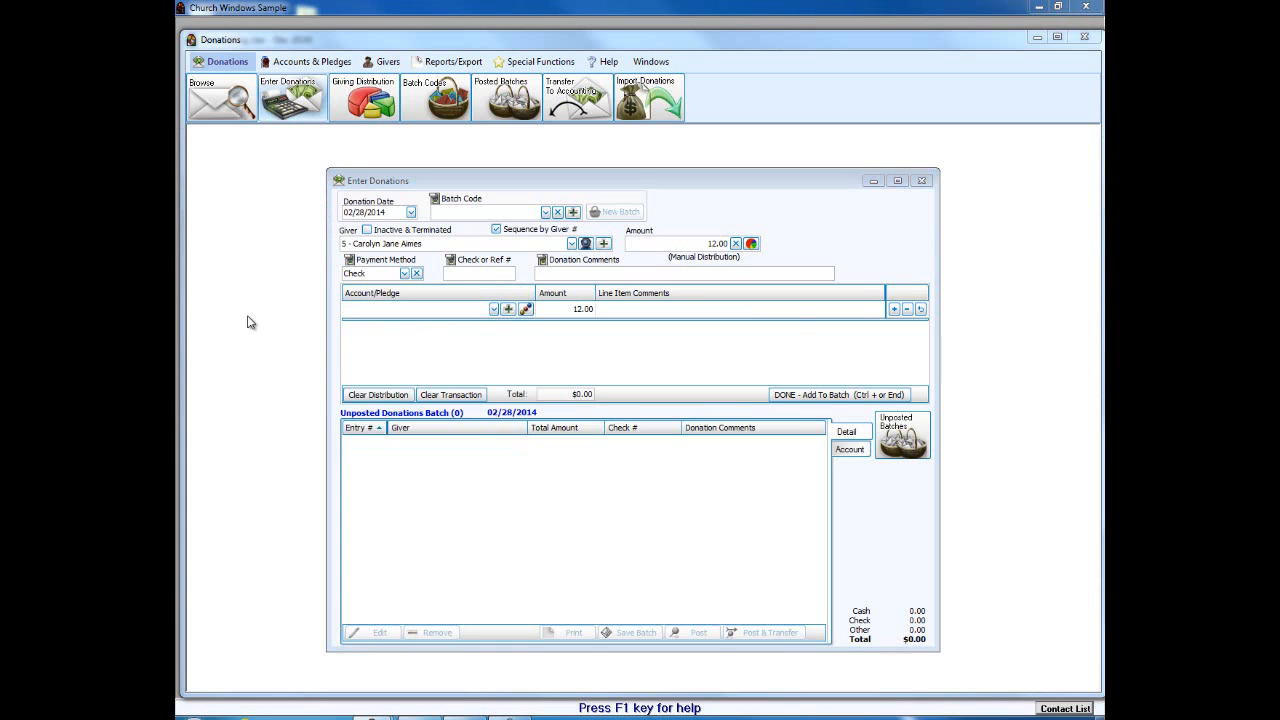
left_click(770, 408)
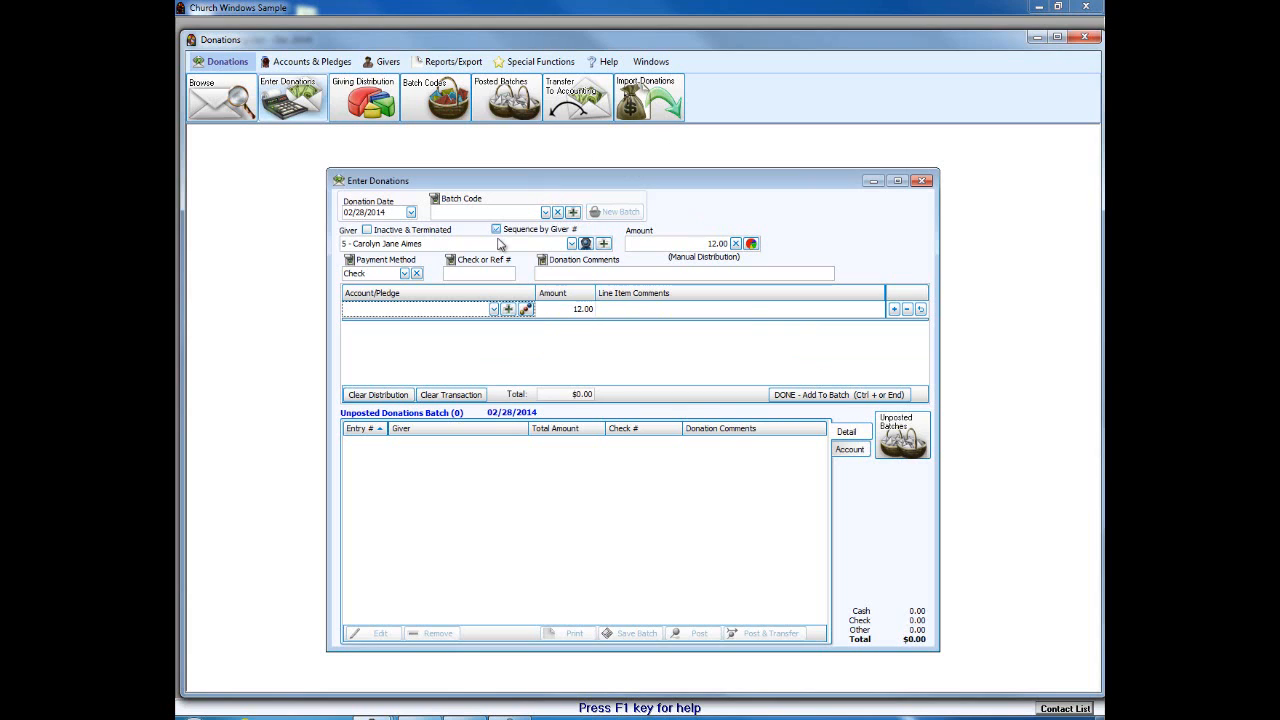
left_click(921, 182)
left_click(907, 309)
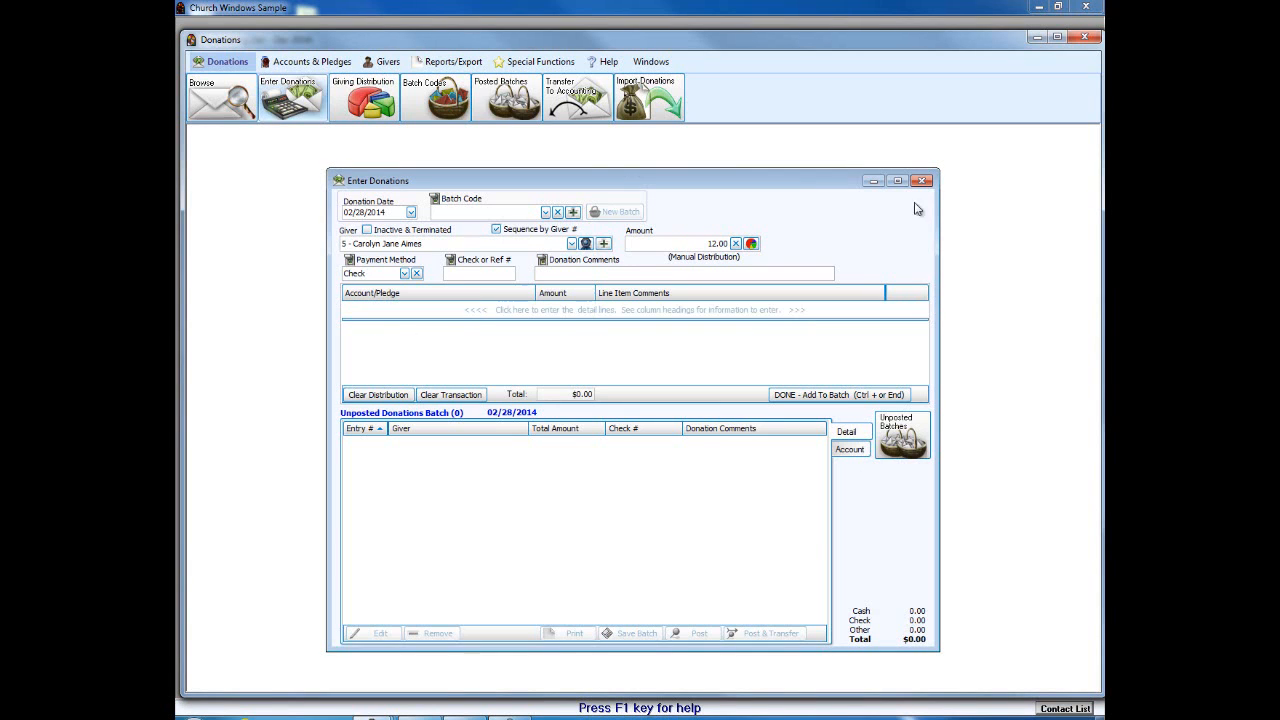
Step: Close donation entry, browse the Reports/Export Compare & Analyze menus, and open Donation Statement
left_click(922, 182)
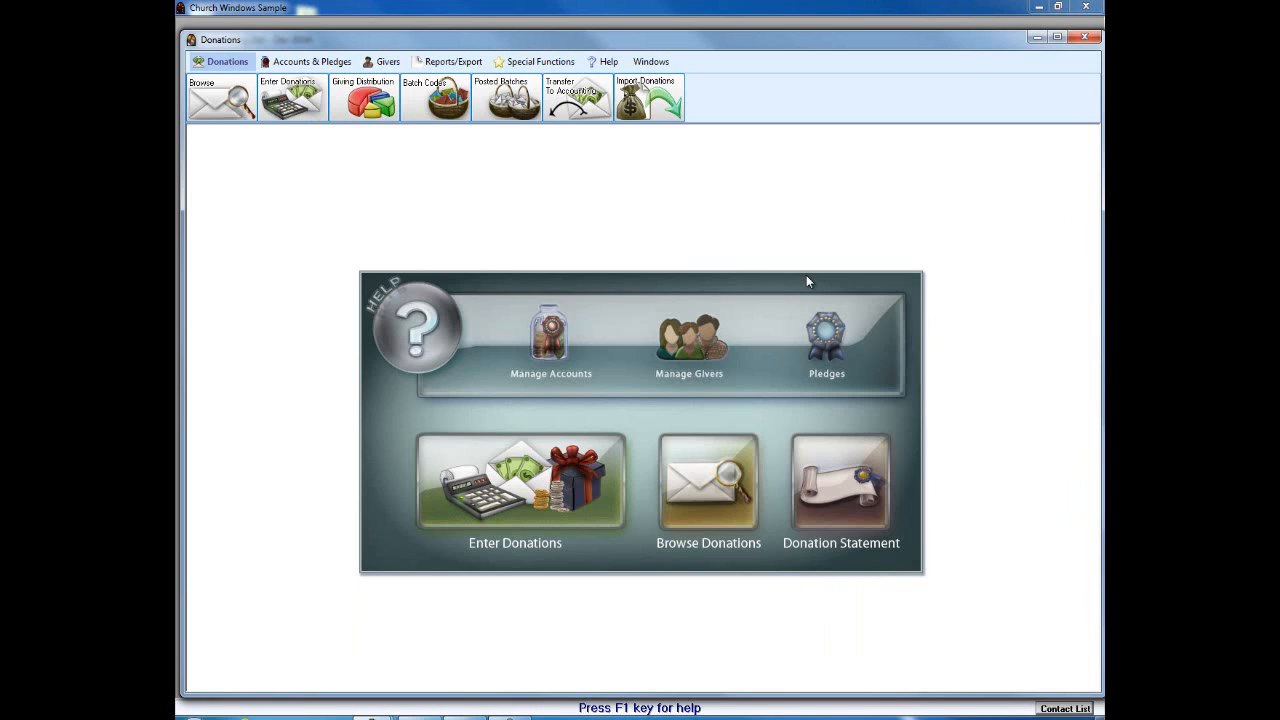
left_click(455, 62)
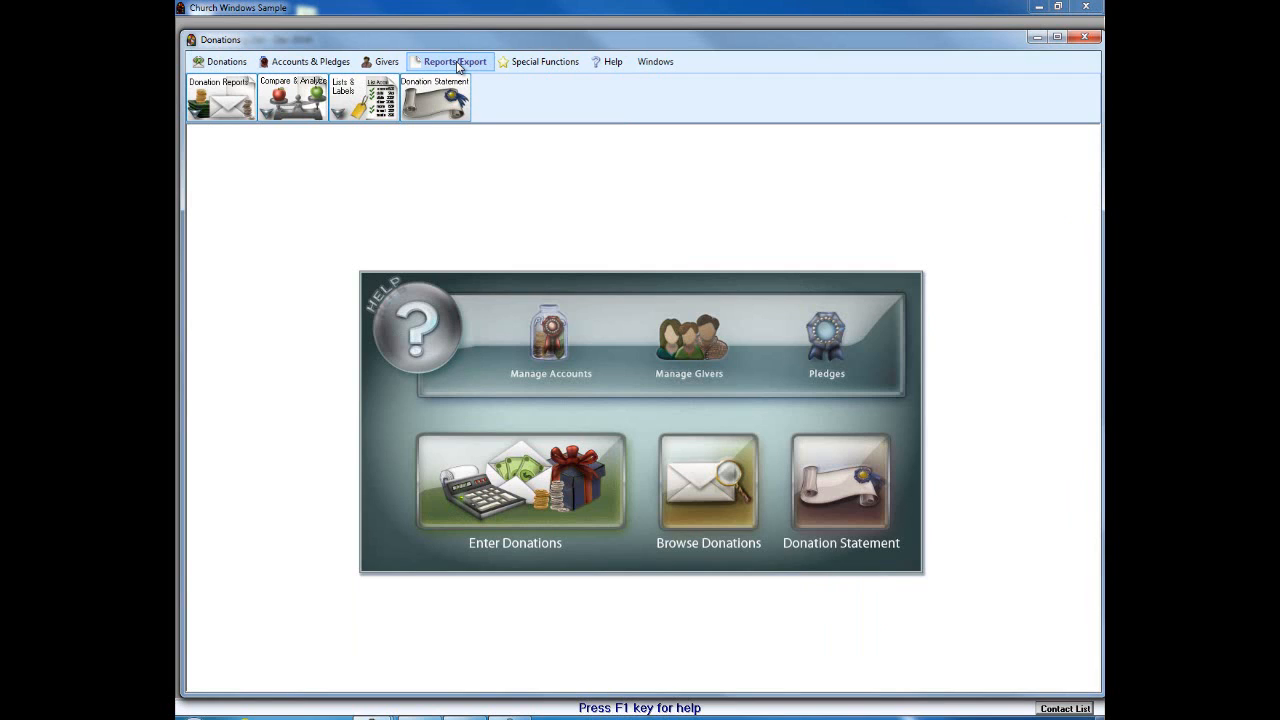
left_click(294, 100)
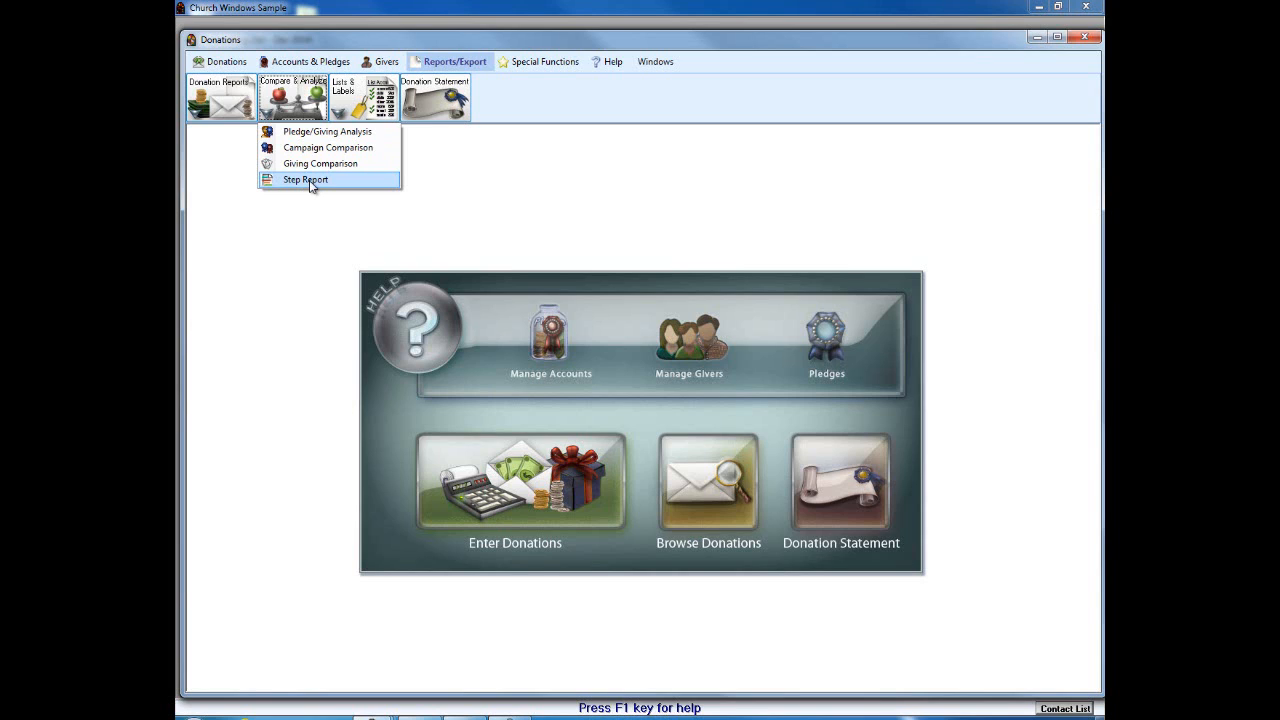
mouse_move(219, 106)
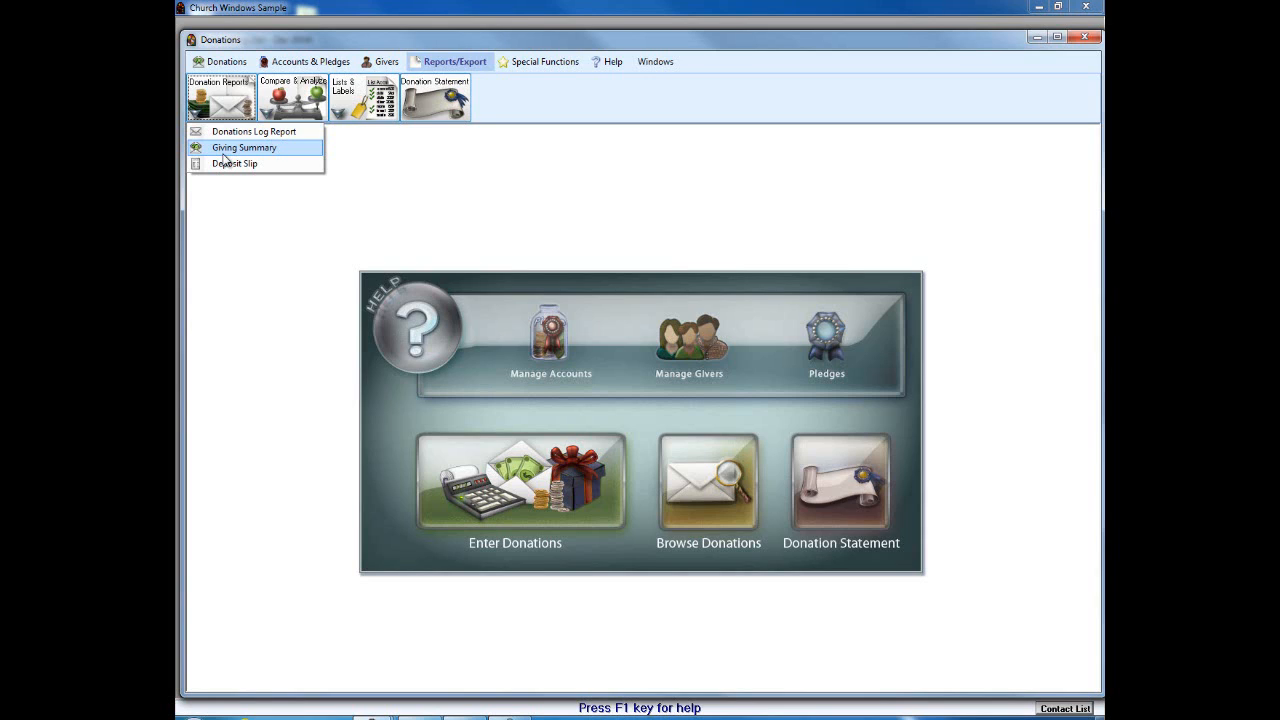
left_click(442, 103)
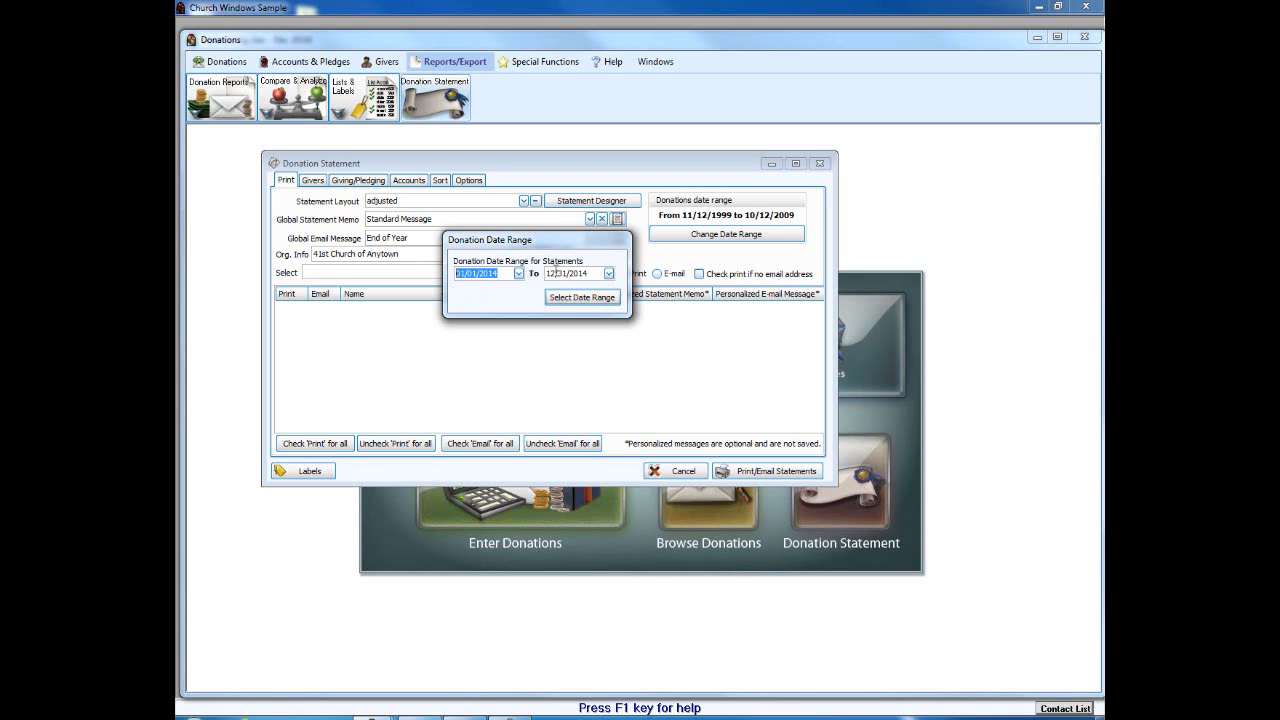
Step: Set the statement date range to 01/01/2013 through 12/31/2013
double_click(494, 274)
type("2013")
double_click(582, 274)
type("2013")
key("Return")
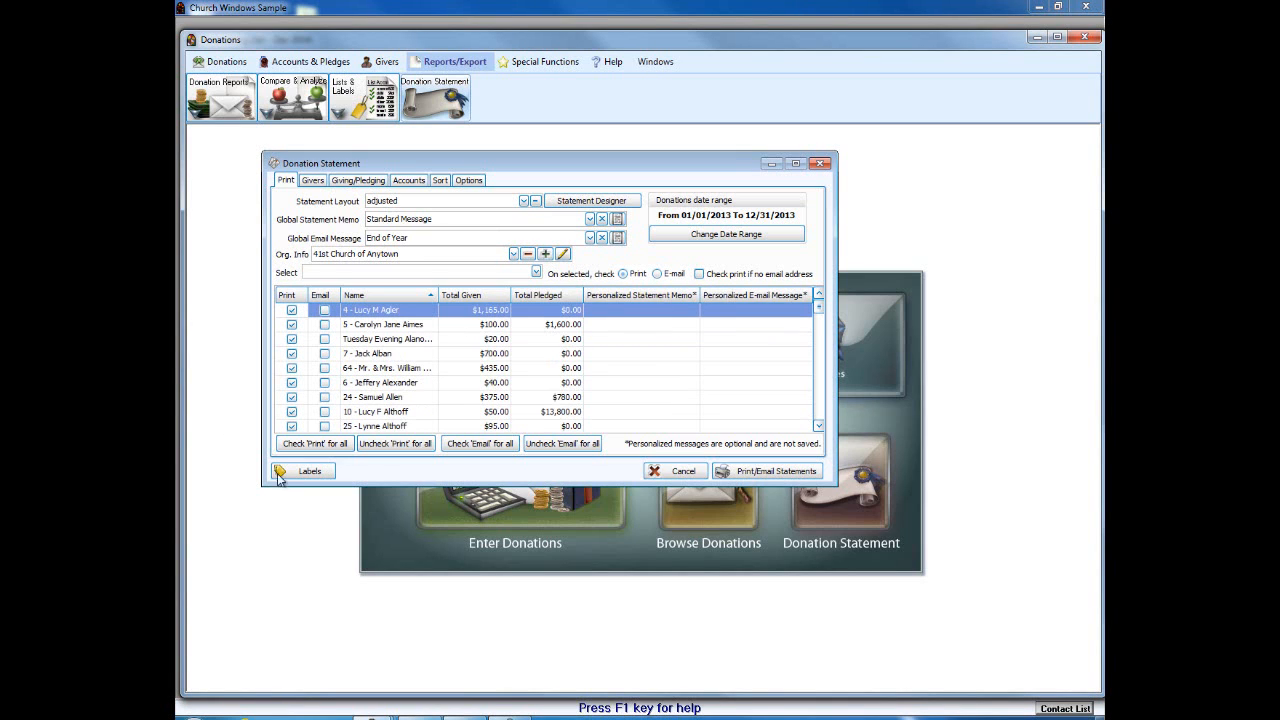
Step: Preview a single giver's $1,165.00 statement, then close the Donation Statement window
left_click(368, 449)
left_click(778, 471)
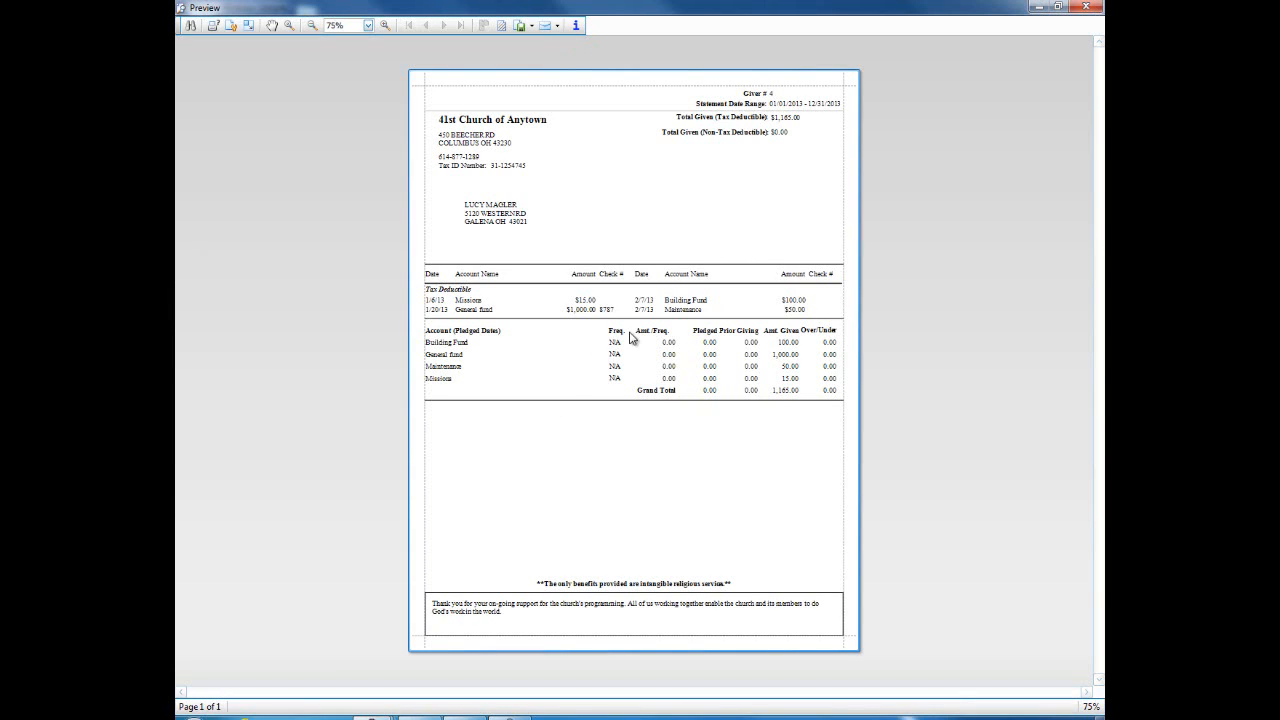
left_click(1084, 8)
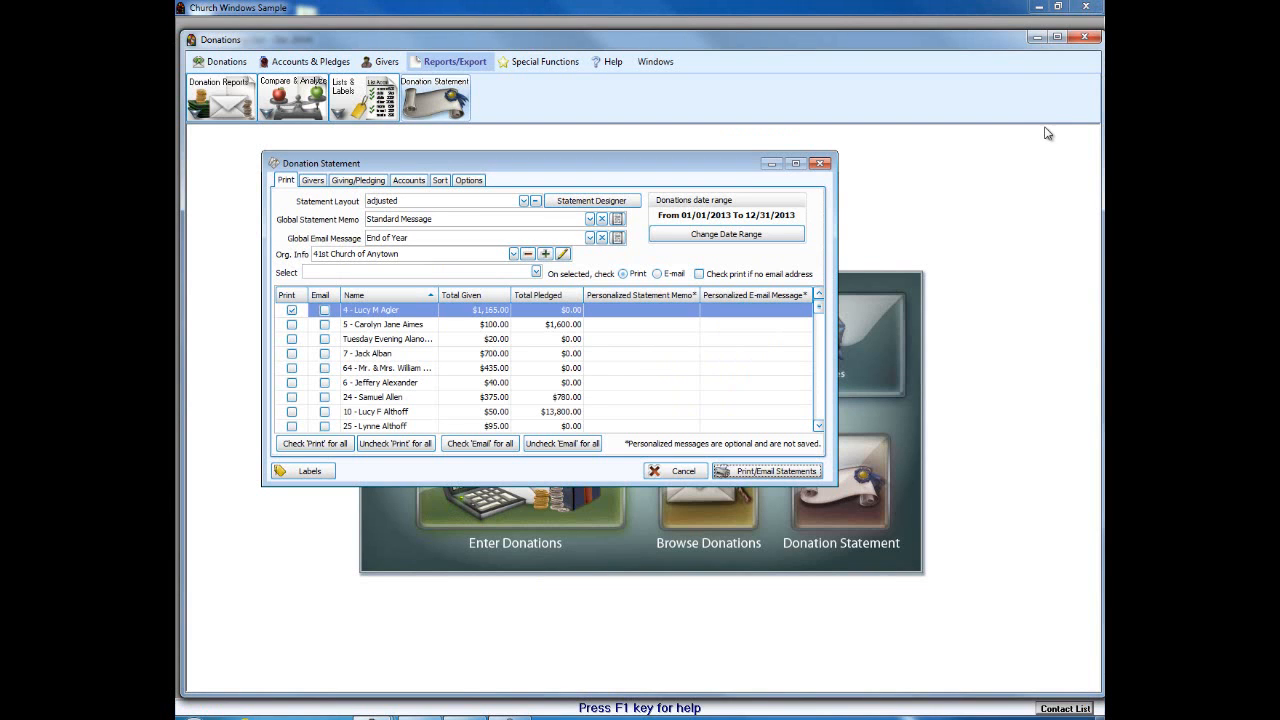
left_click(821, 164)
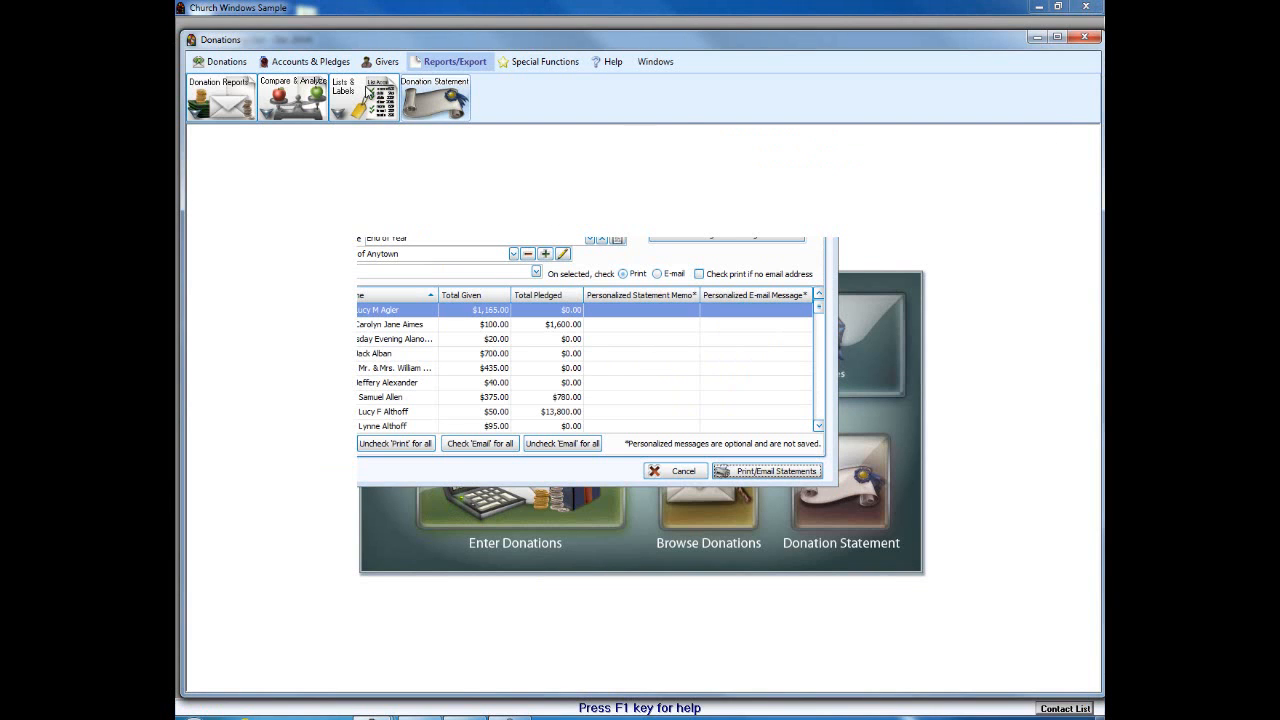
Step: Open Browse Donations for 01/01/2014–12/31/2014 ($7,235.00 by giver) and centre the window
left_click(214, 63)
left_click(212, 101)
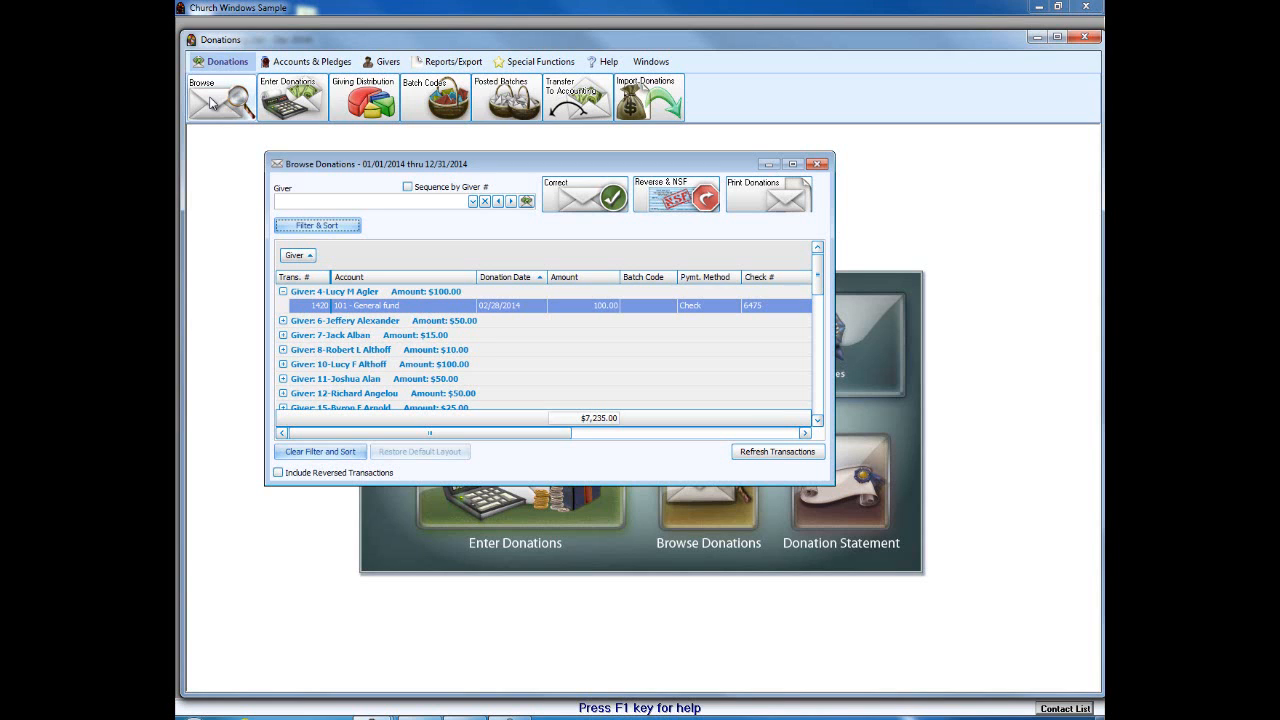
left_click_drag(516, 159, 604, 256)
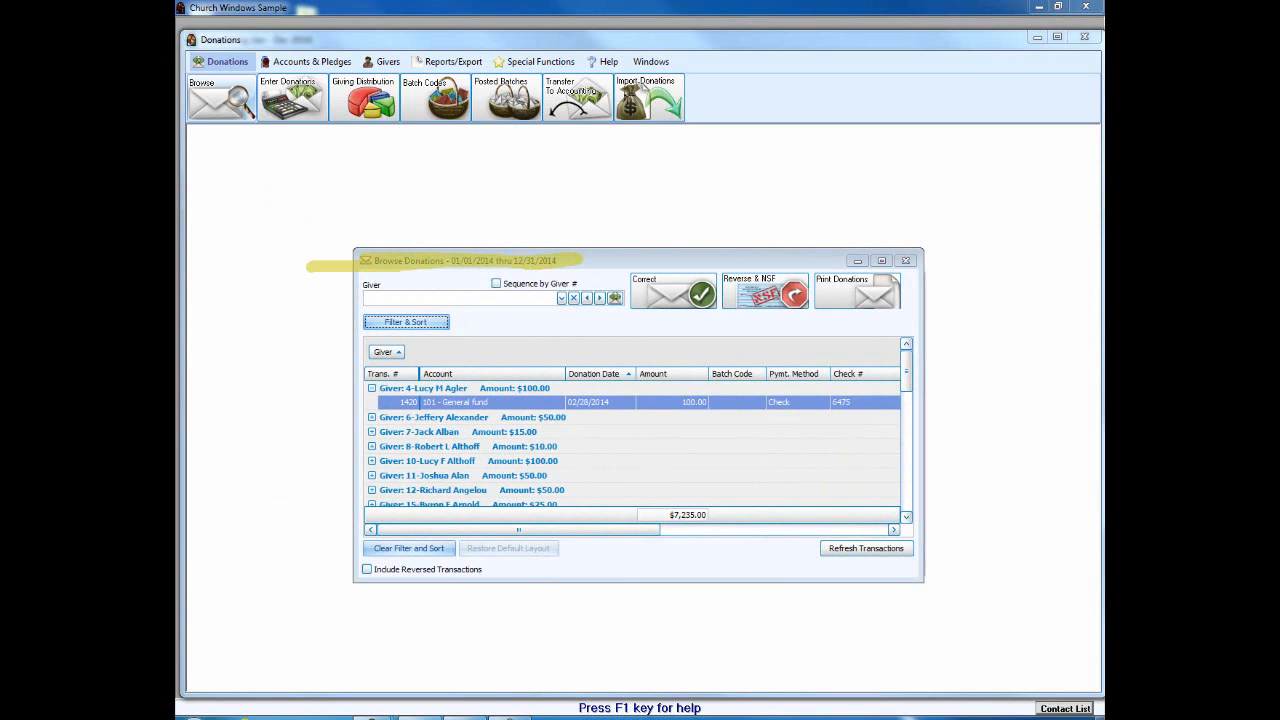
Step: Filter the donations list to 01/01/2013 through 12/31/2013 ($62,338.75 total), then close the browser
left_click(425, 321)
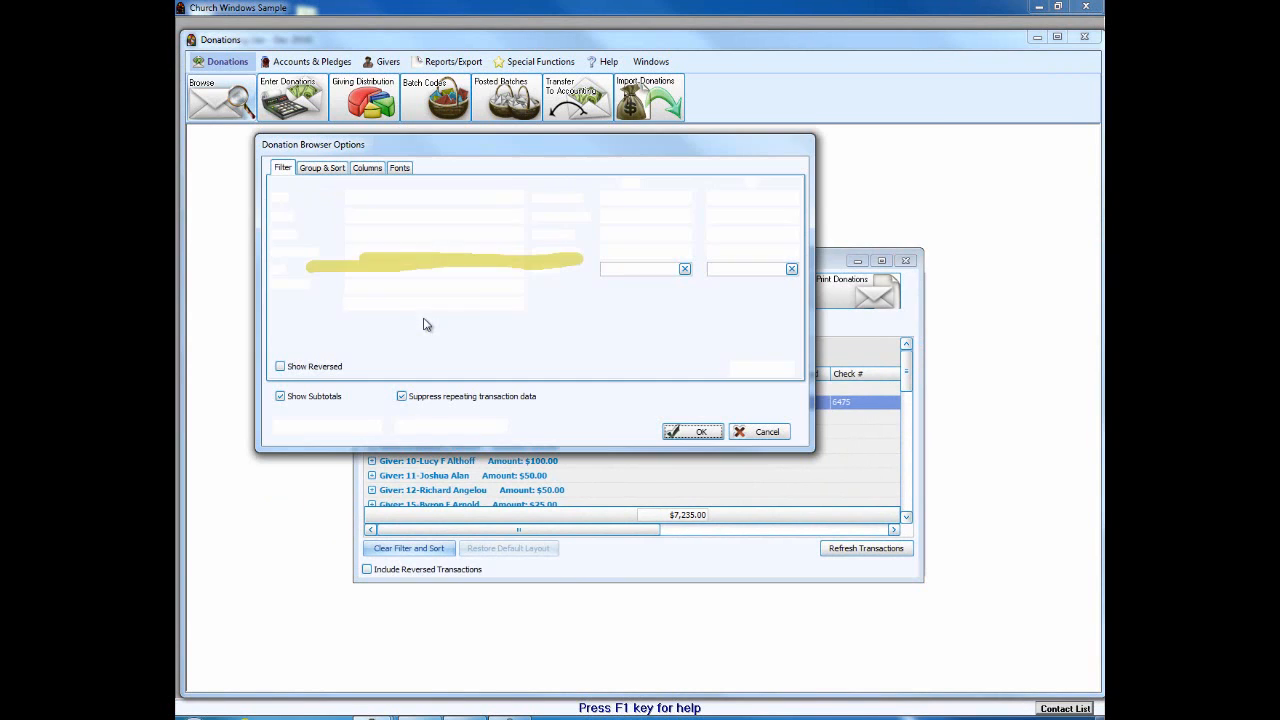
left_click(651, 216)
type("2013")
left_click(742, 216)
type("2013")
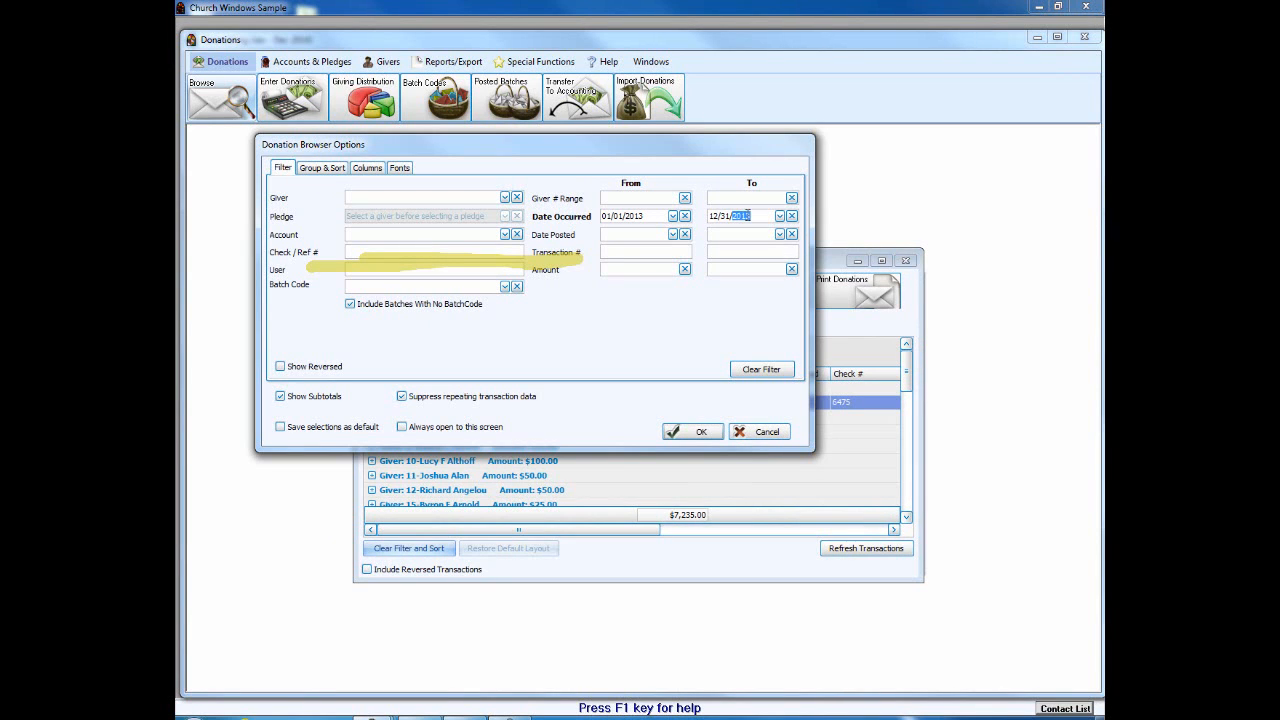
left_click(700, 432)
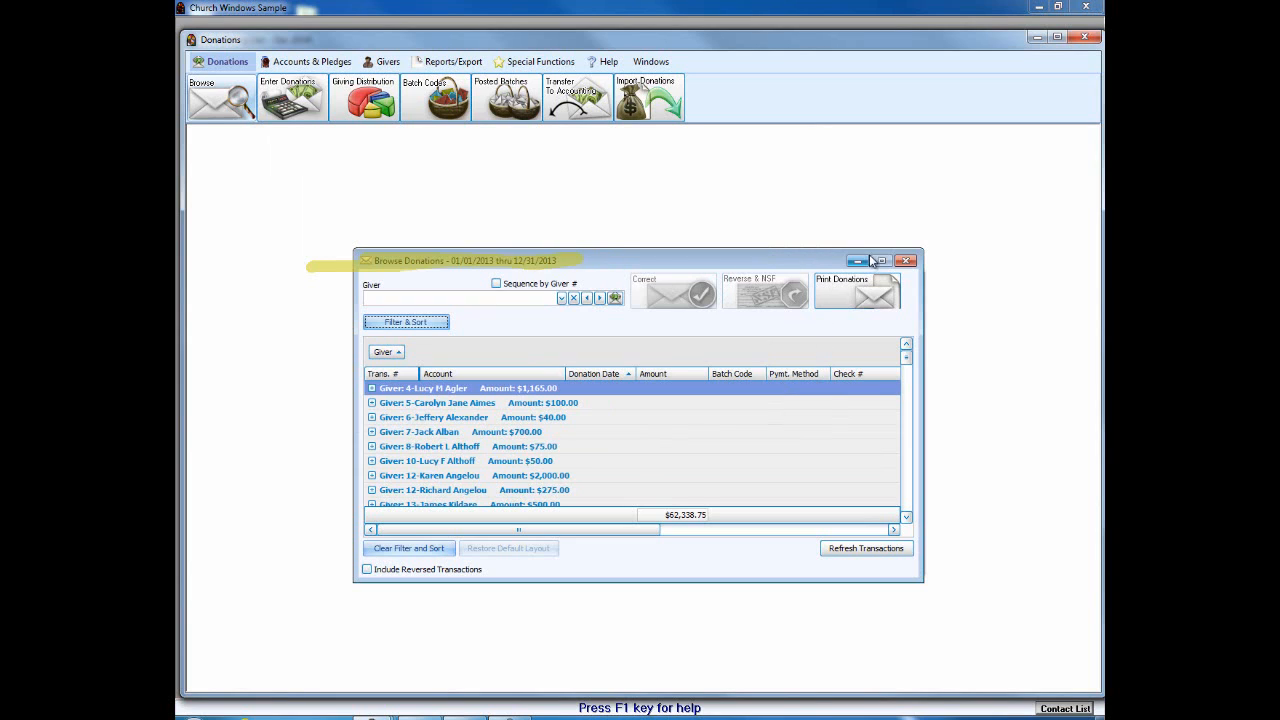
left_click(907, 260)
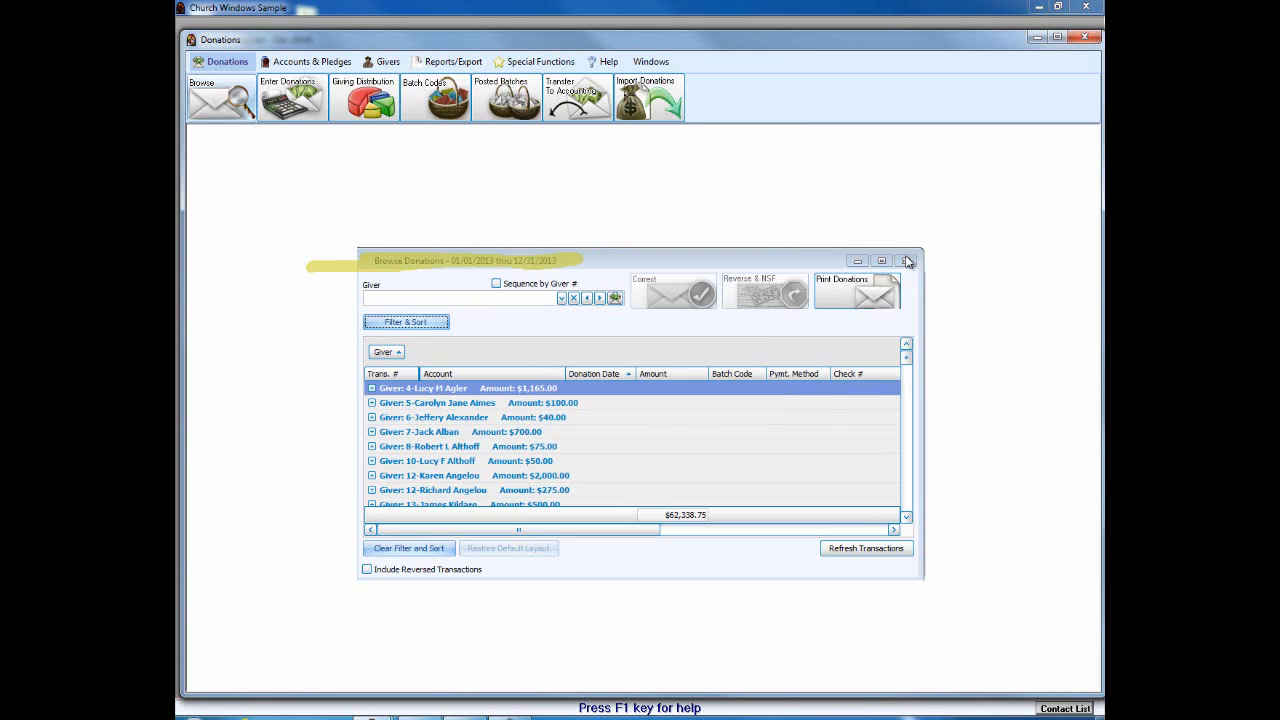
Step: Review the Givers Manage #'s list showing only Current giver numbers, then close it
left_click(386, 66)
left_click(497, 84)
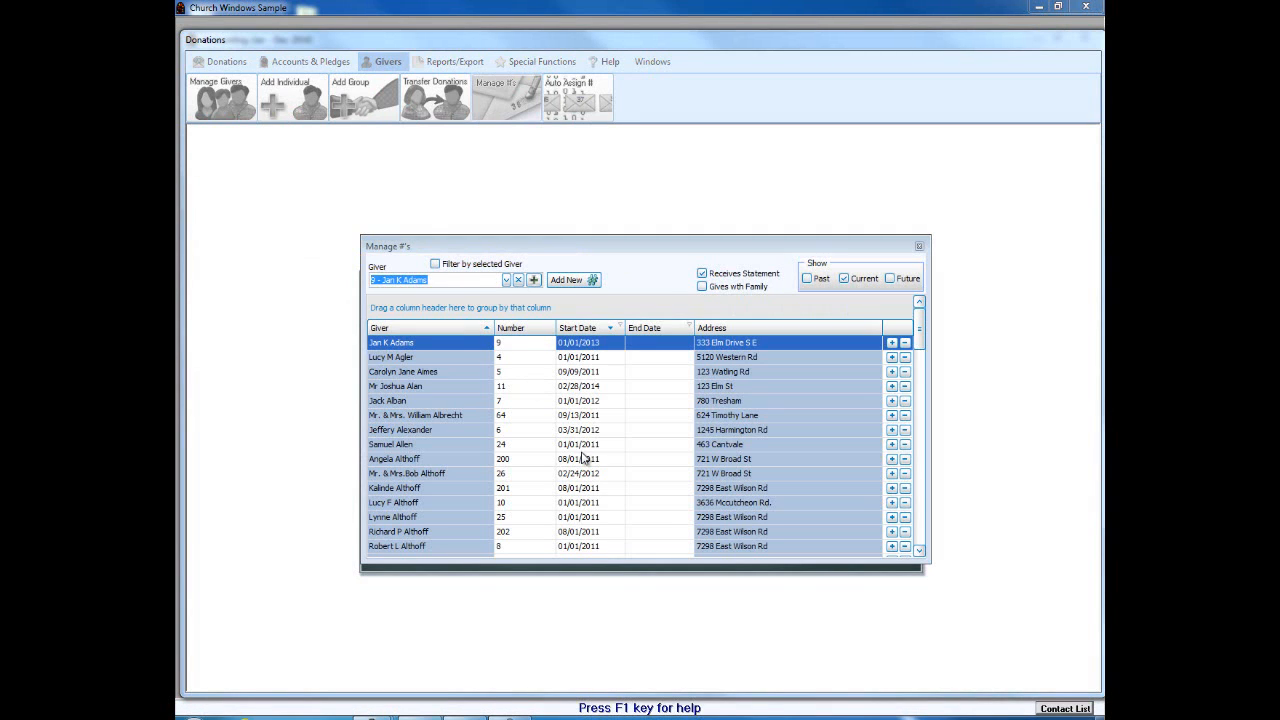
left_click(845, 280)
left_click(920, 248)
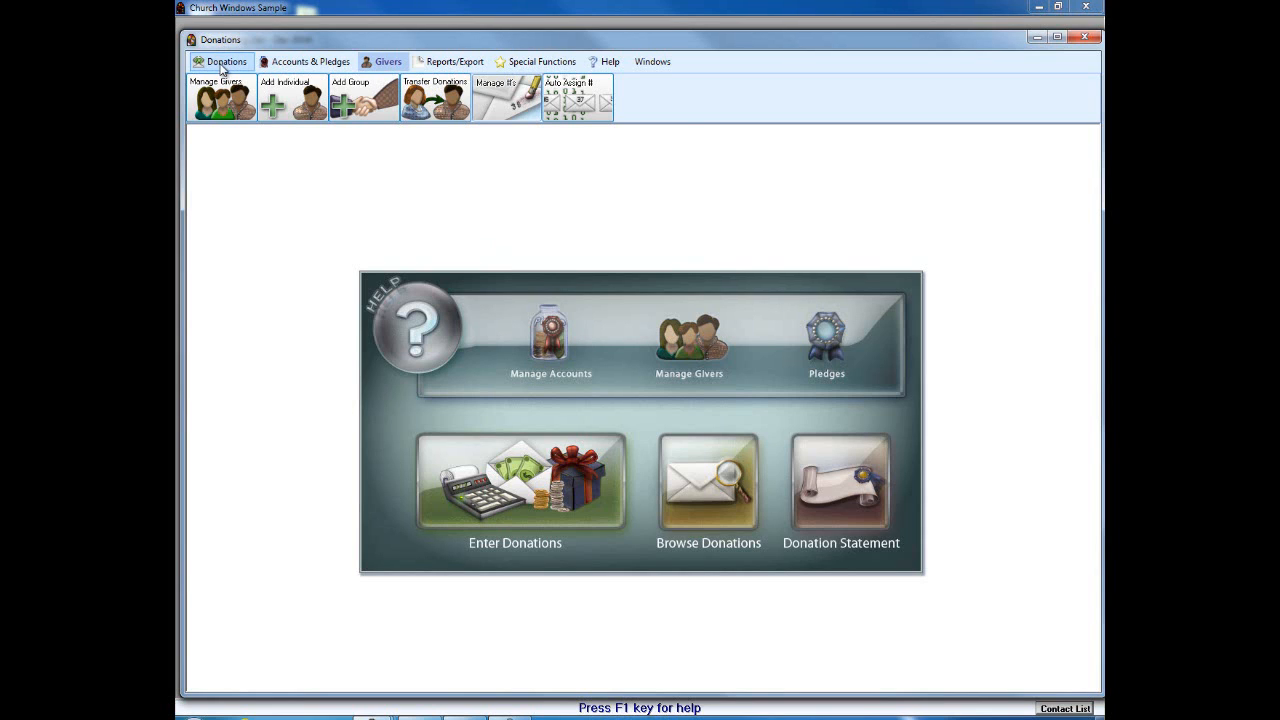
Step: Return to the Donations tools and look over the Import Donations source list before dismissing it
left_click(223, 63)
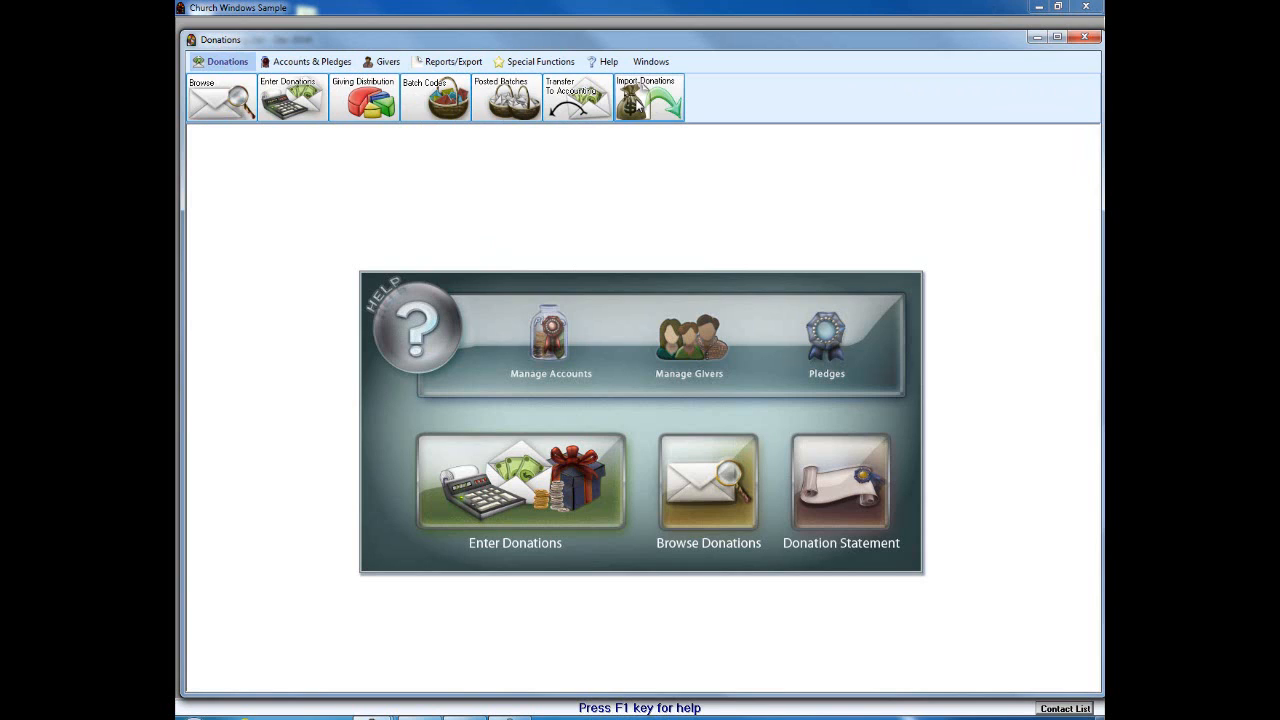
left_click(634, 103)
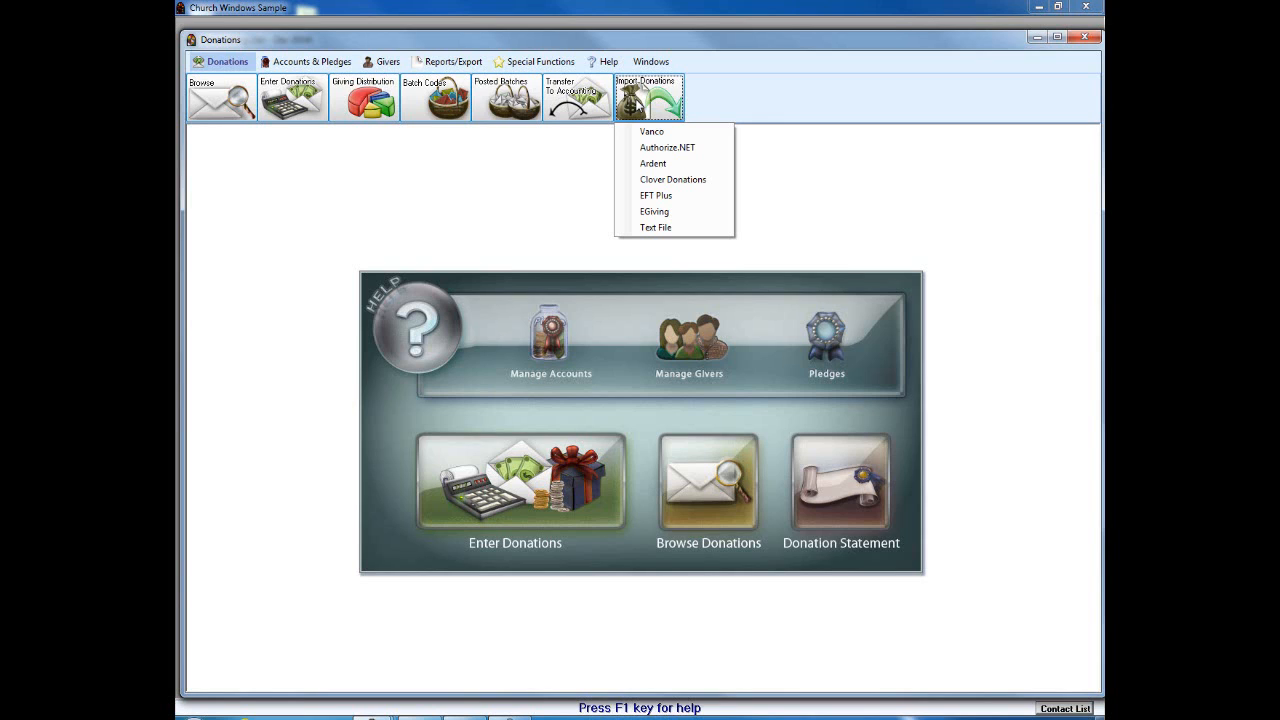
left_click(521, 186)
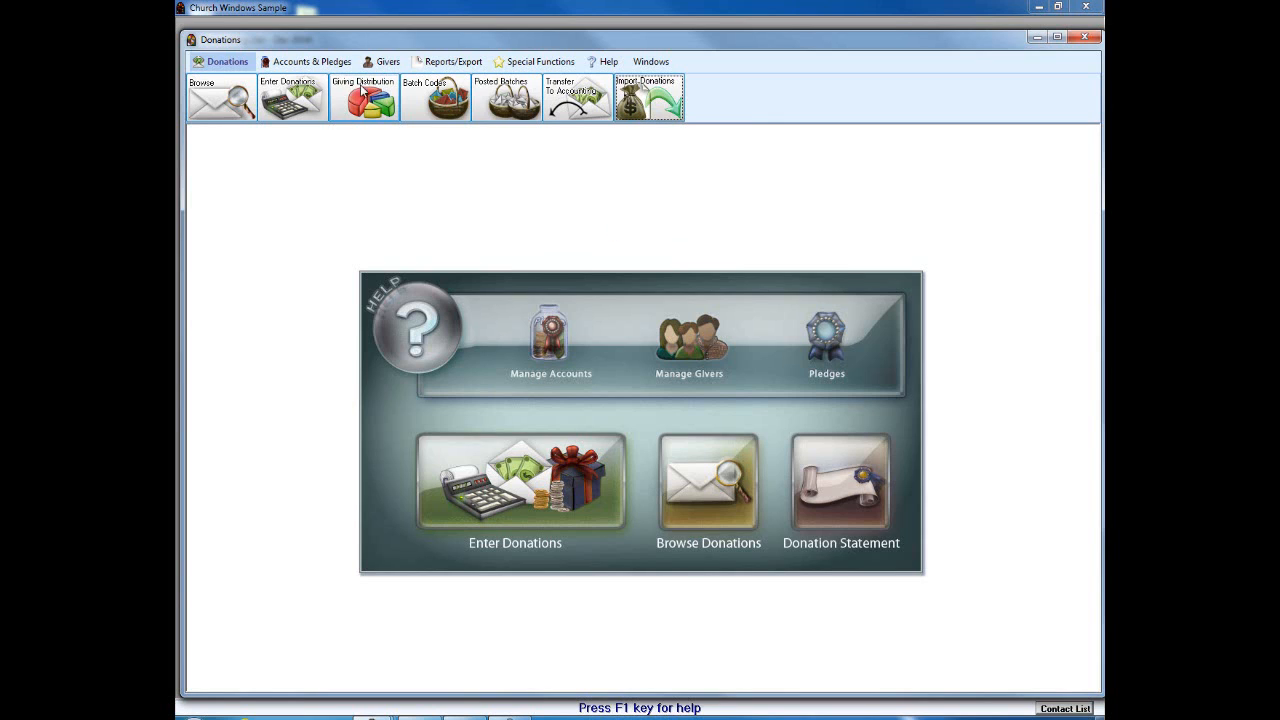
left_click(311, 62)
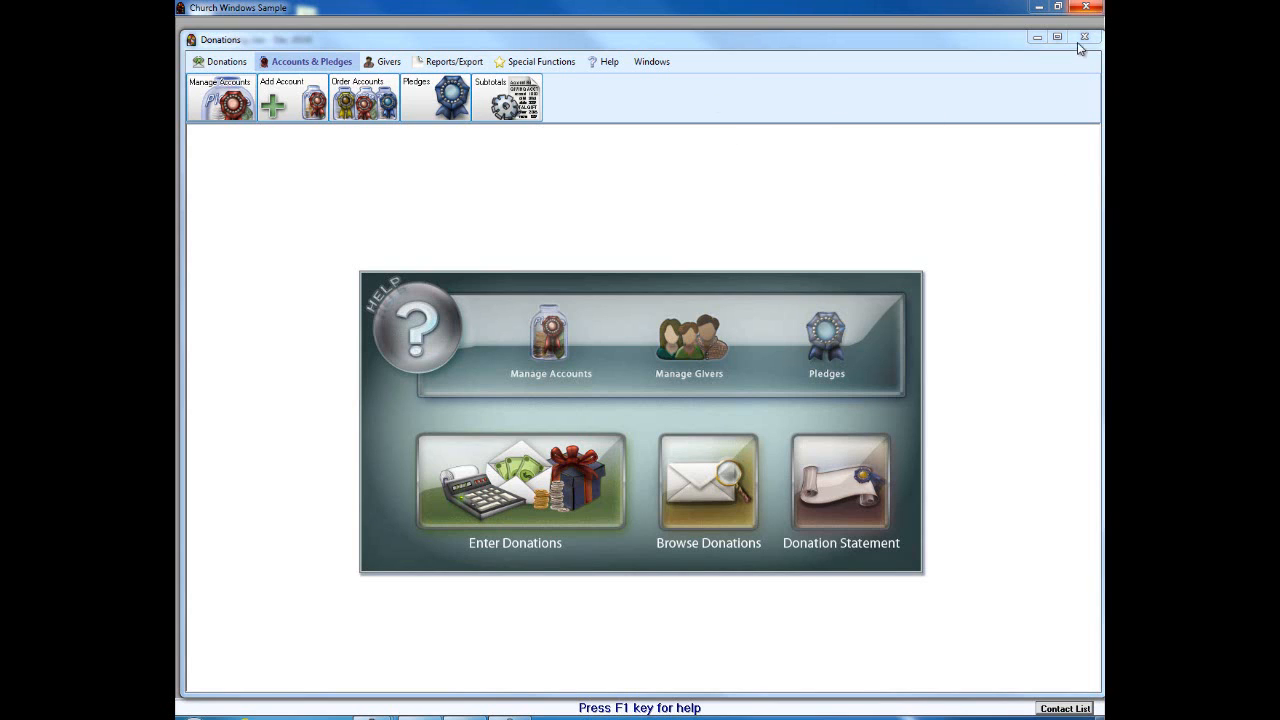
left_click(207, 62)
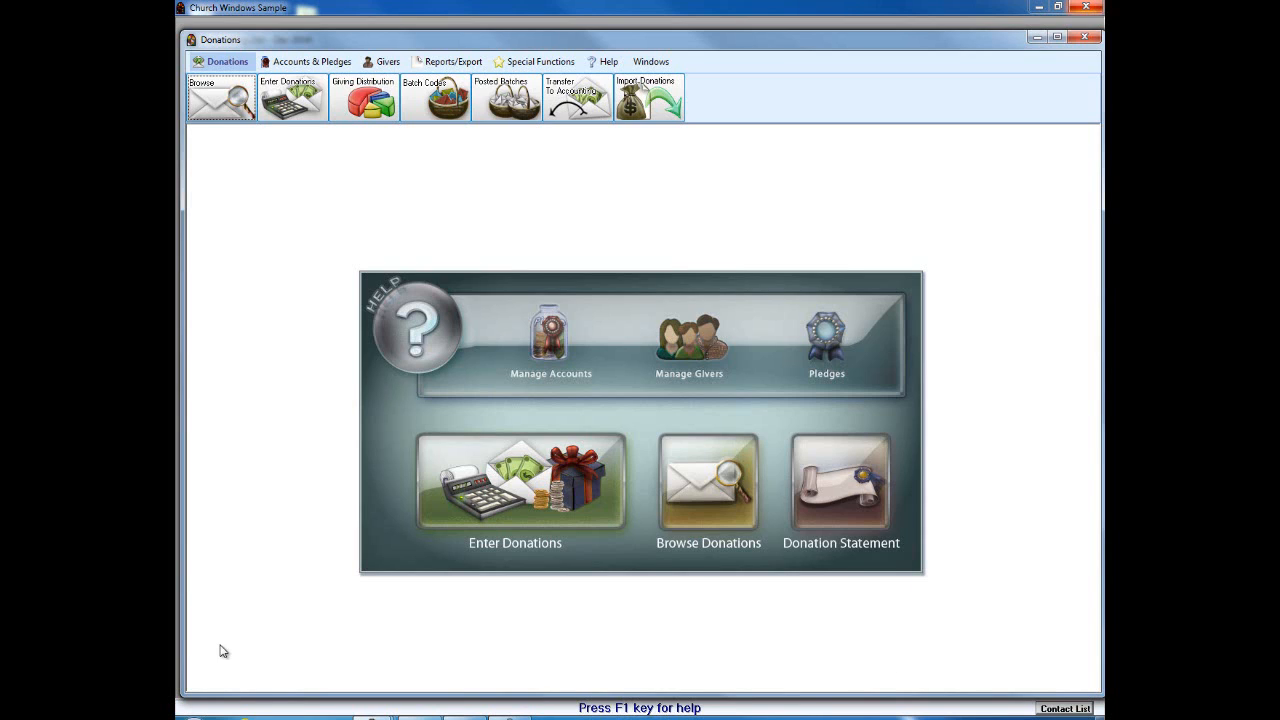
Step: View the Conversion Transition: Donations & Accounting page on churchwindows.com, then close Internet Explorer
left_click(239, 718)
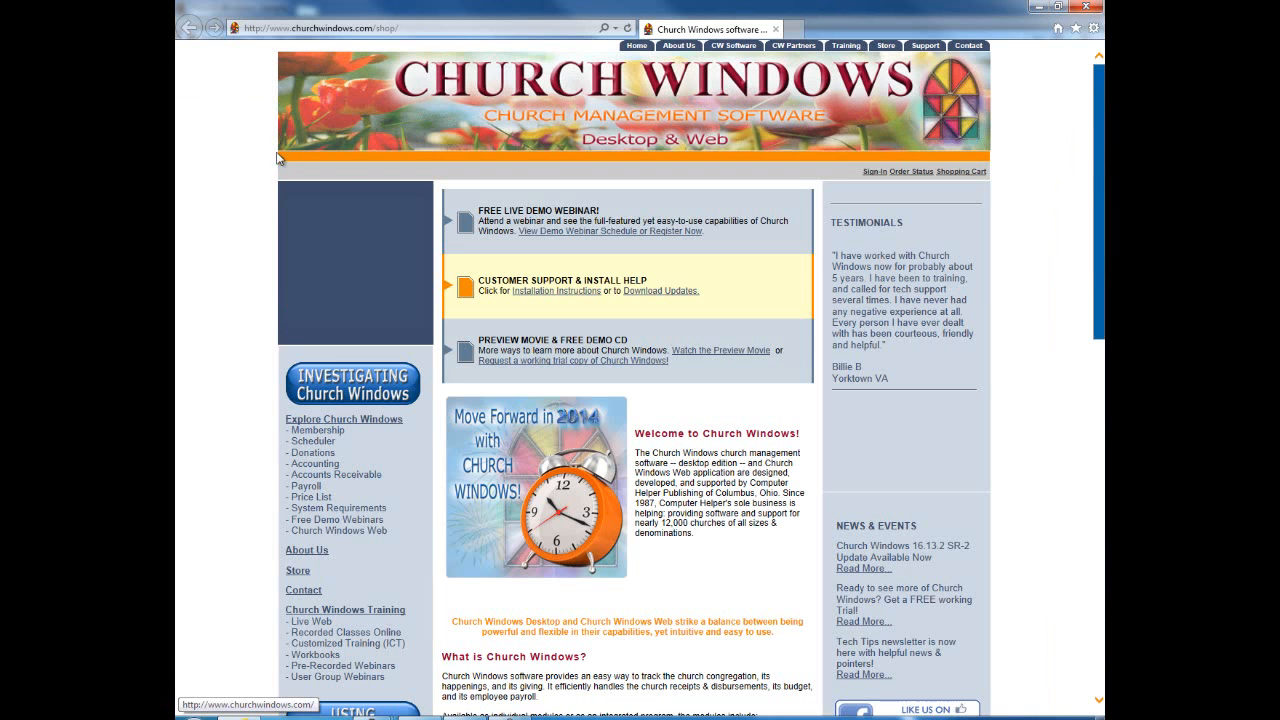
left_click_drag(1093, 234, 1093, 389)
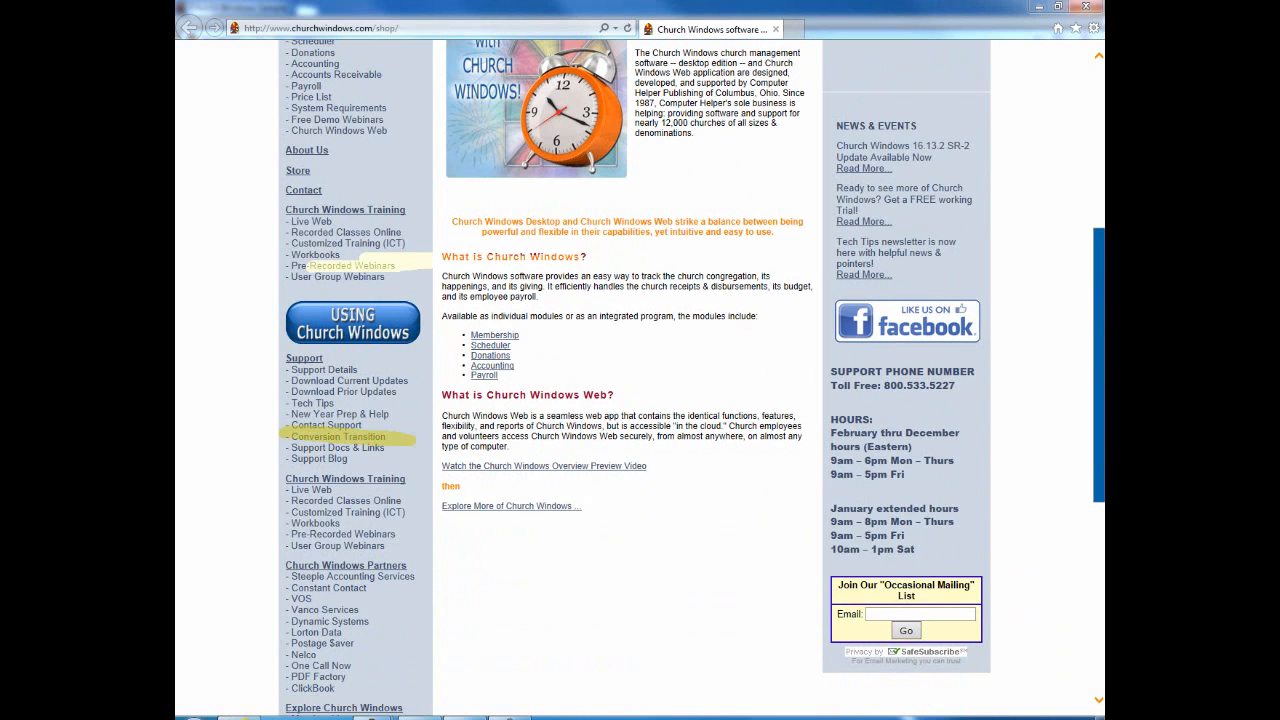
left_click(357, 438)
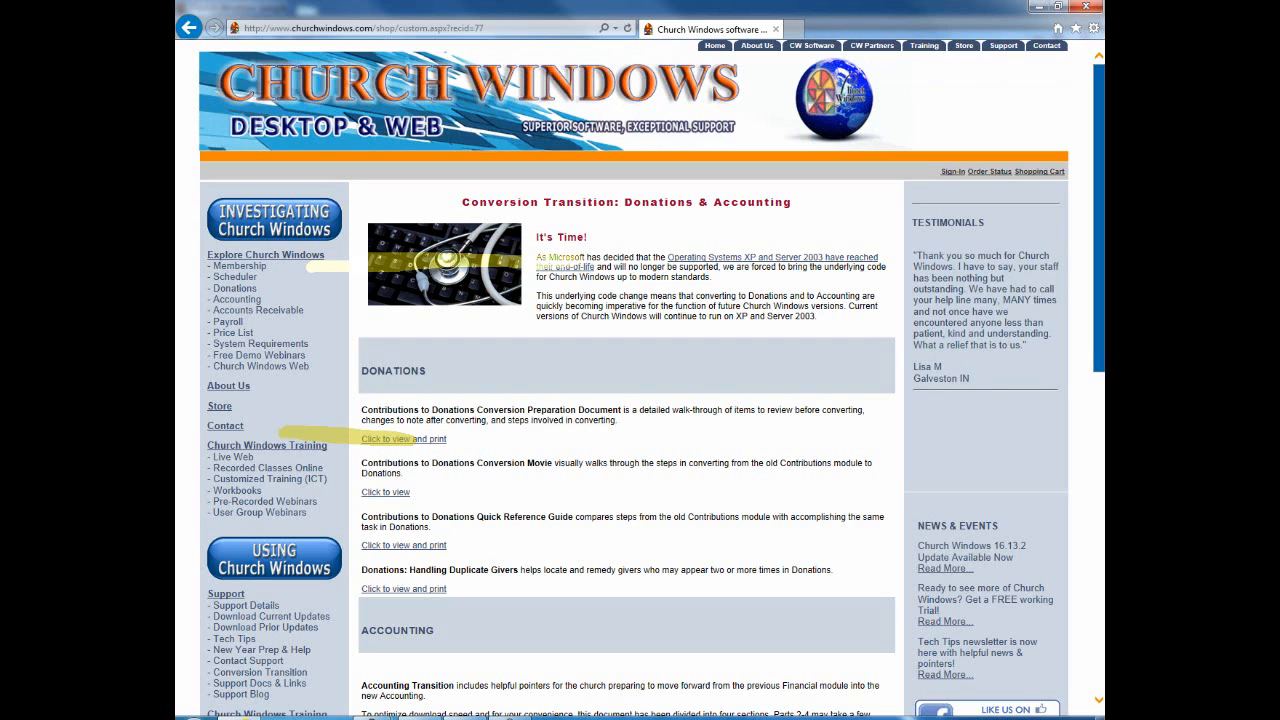
left_click(1087, 8)
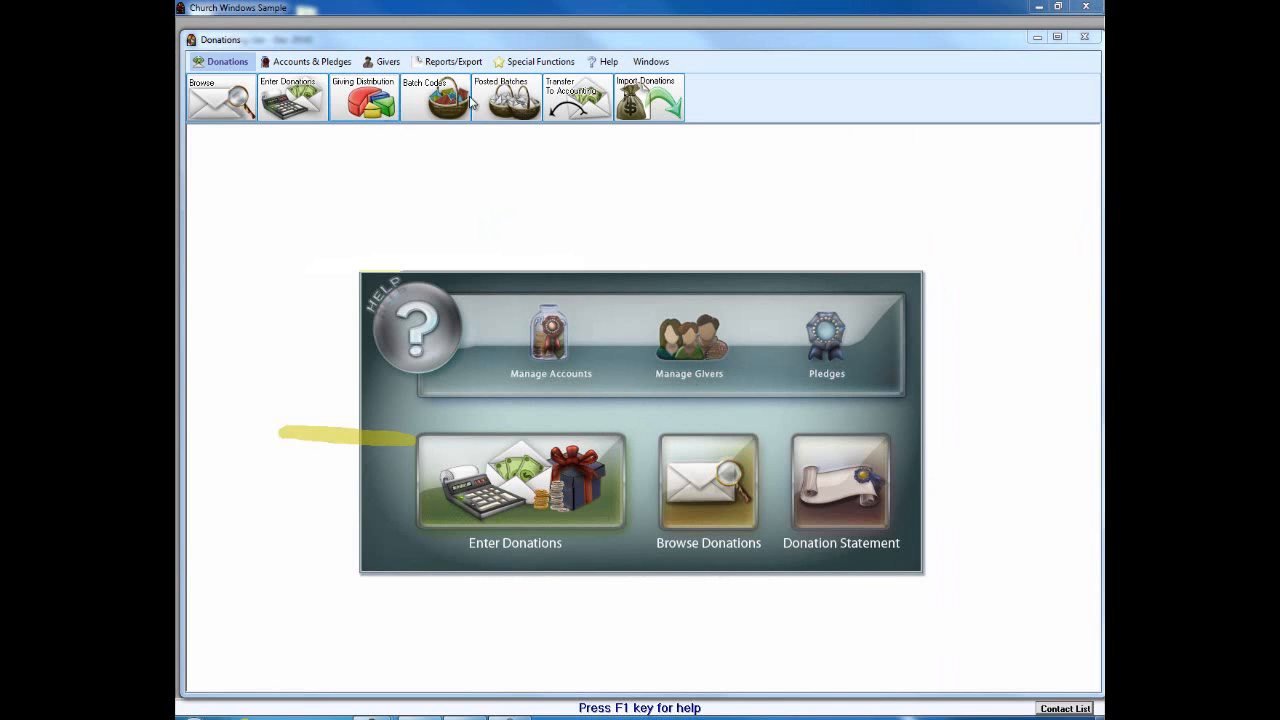
Step: Open the Manage #'s giver number list from the Givers tools
left_click(385, 63)
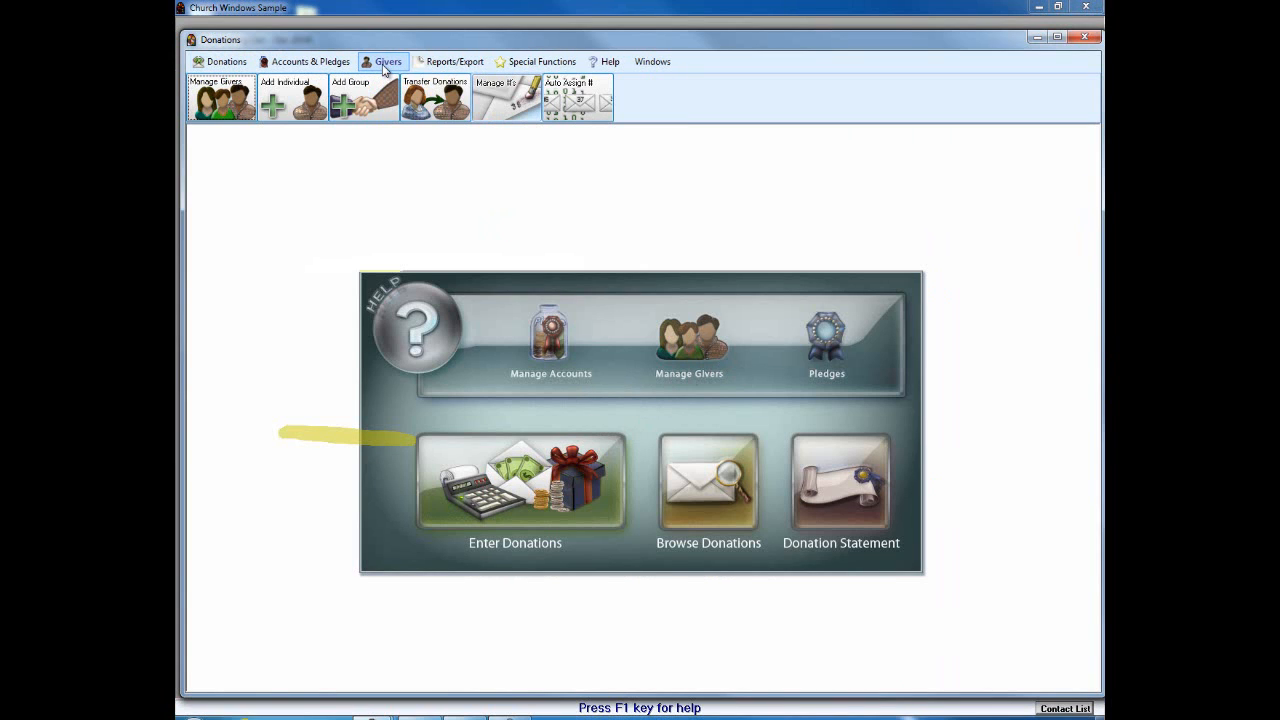
left_click(507, 97)
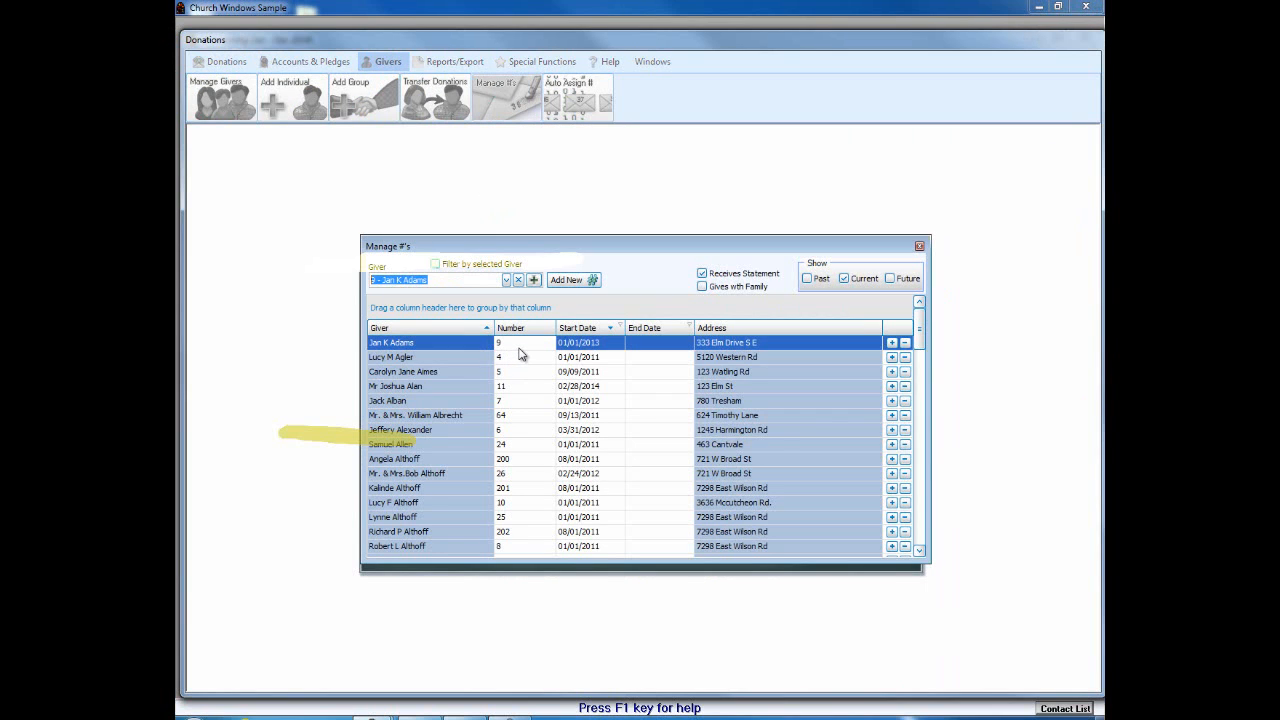
Step: Select the first giver's end date field and nudge the Manage #'s list slightly left
left_click(649, 342)
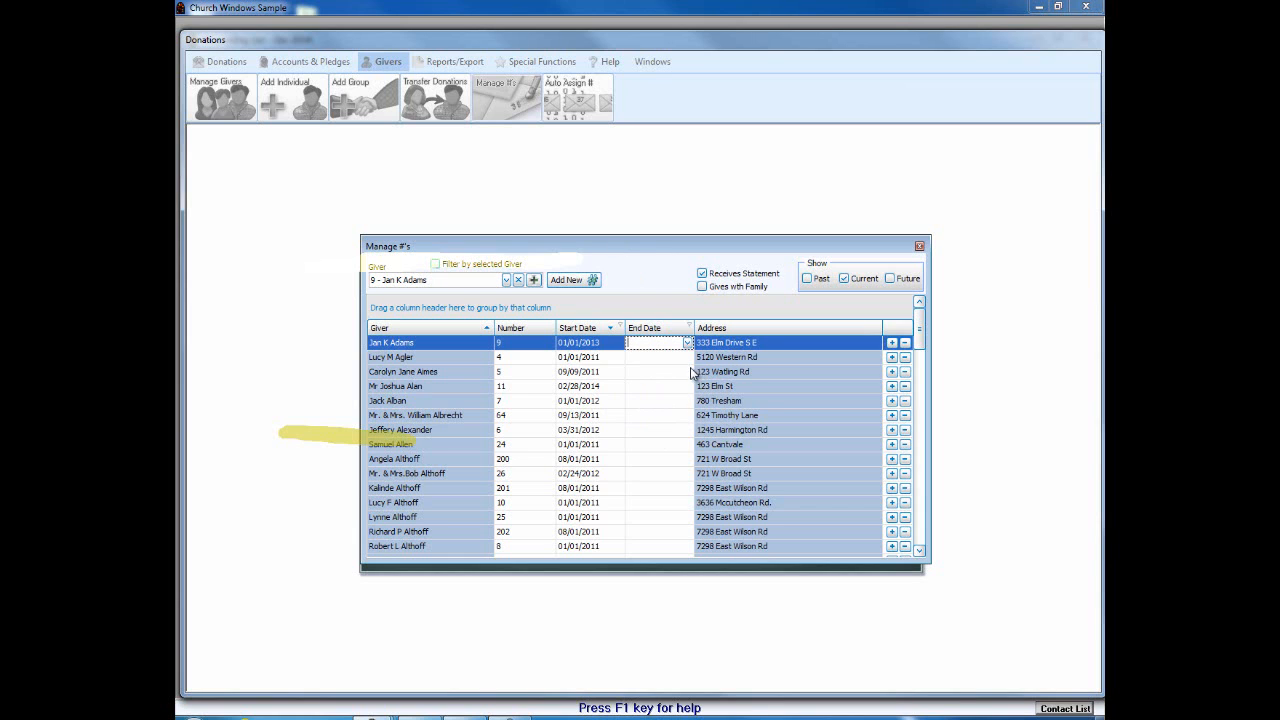
left_click_drag(622, 251, 617, 253)
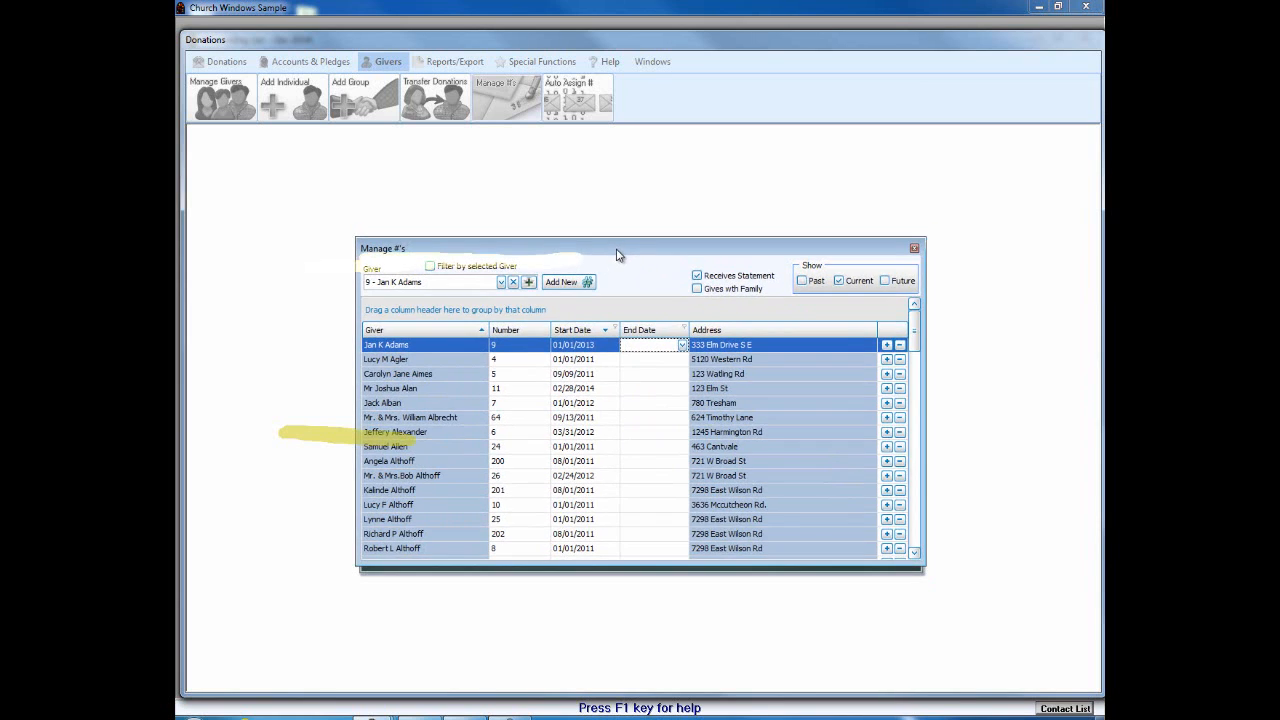
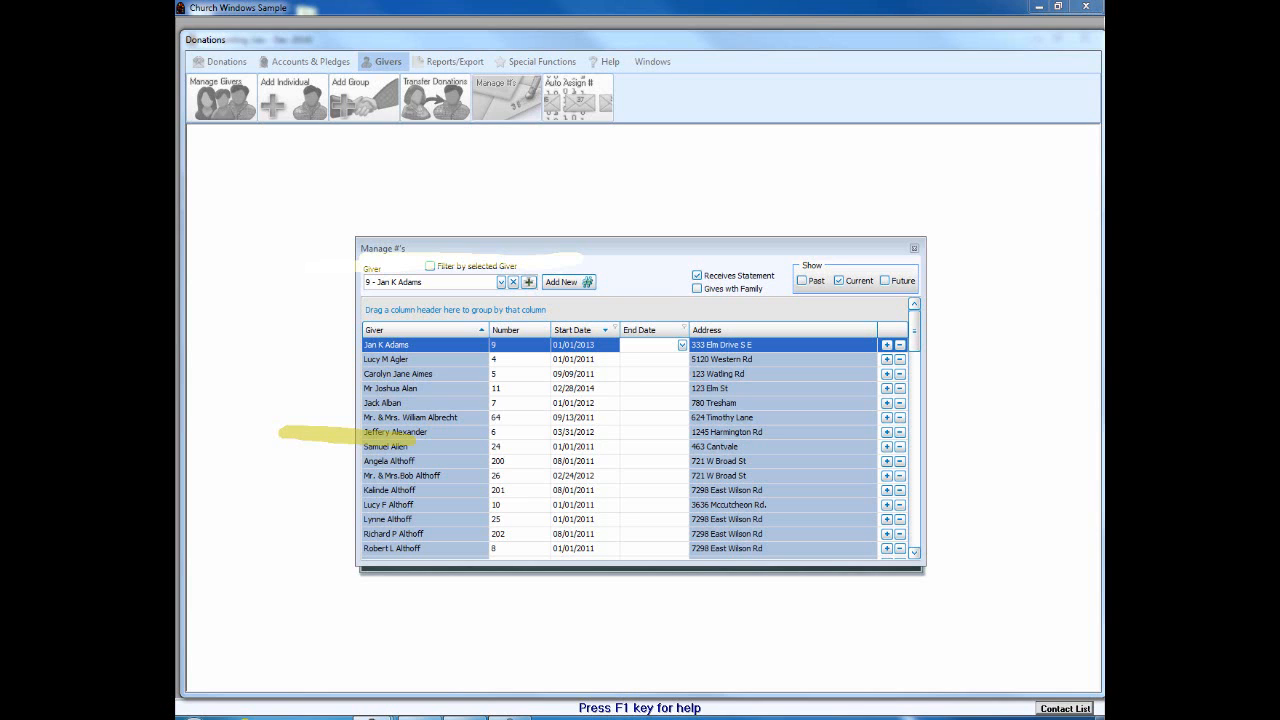
Step: Close the Manage #'s giver-number list to return to the Donations home screen
left_click(913, 248)
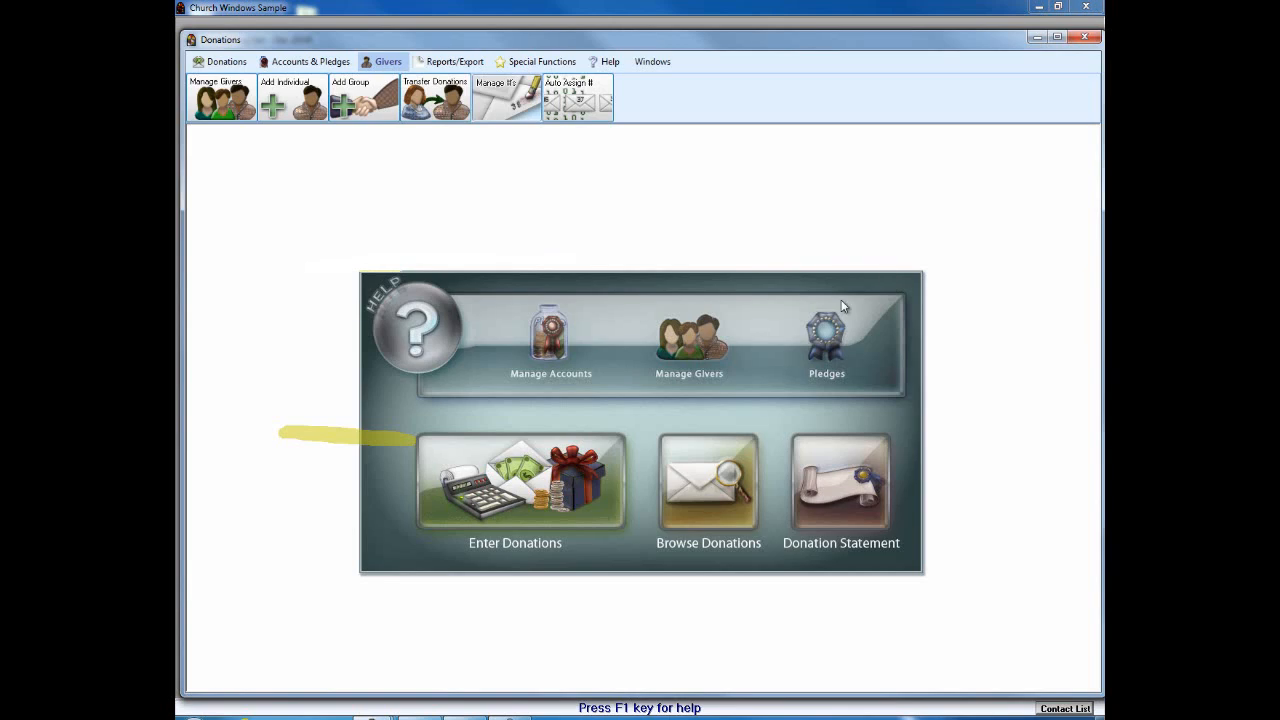
Step: Open the Giving Accounts list and toggle Memorial Giving's tax-deductible checkbox off and back on
left_click(555, 358)
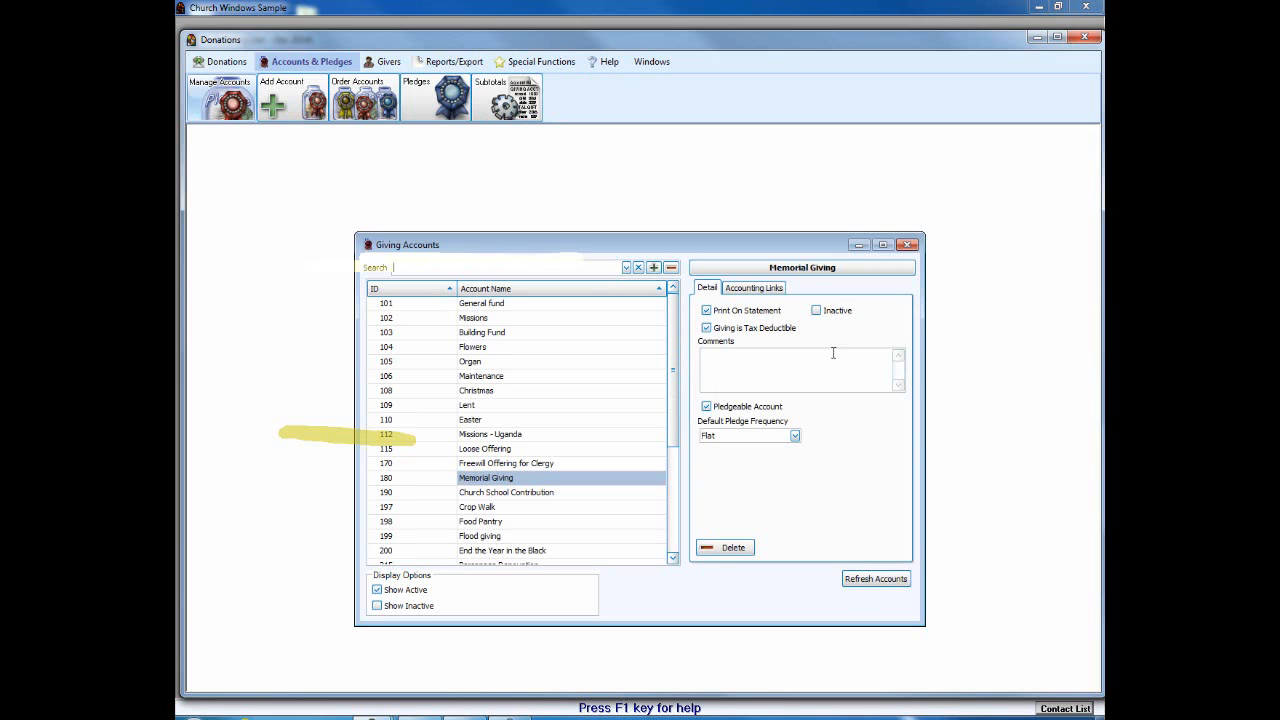
left_click(706, 329)
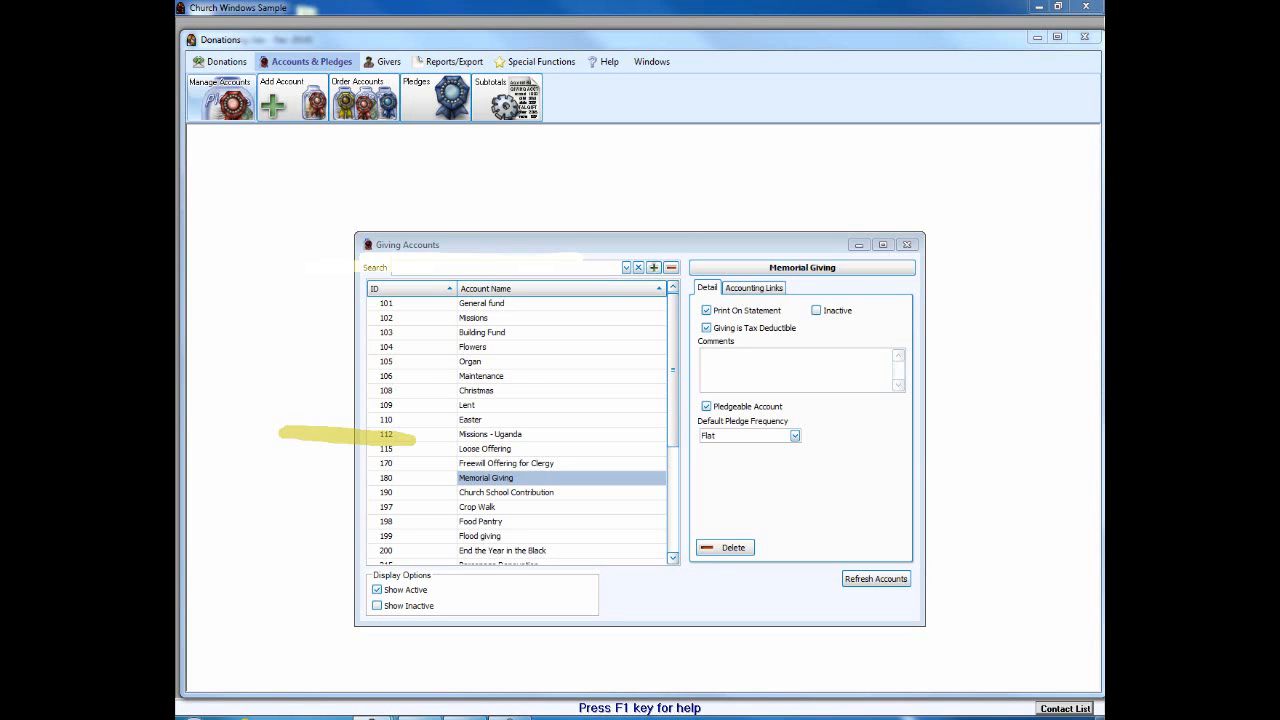
left_click(706, 328)
Step: Close Giving Accounts and open the Donations Log Report from Reports/Export > Donation Reports
left_click(906, 245)
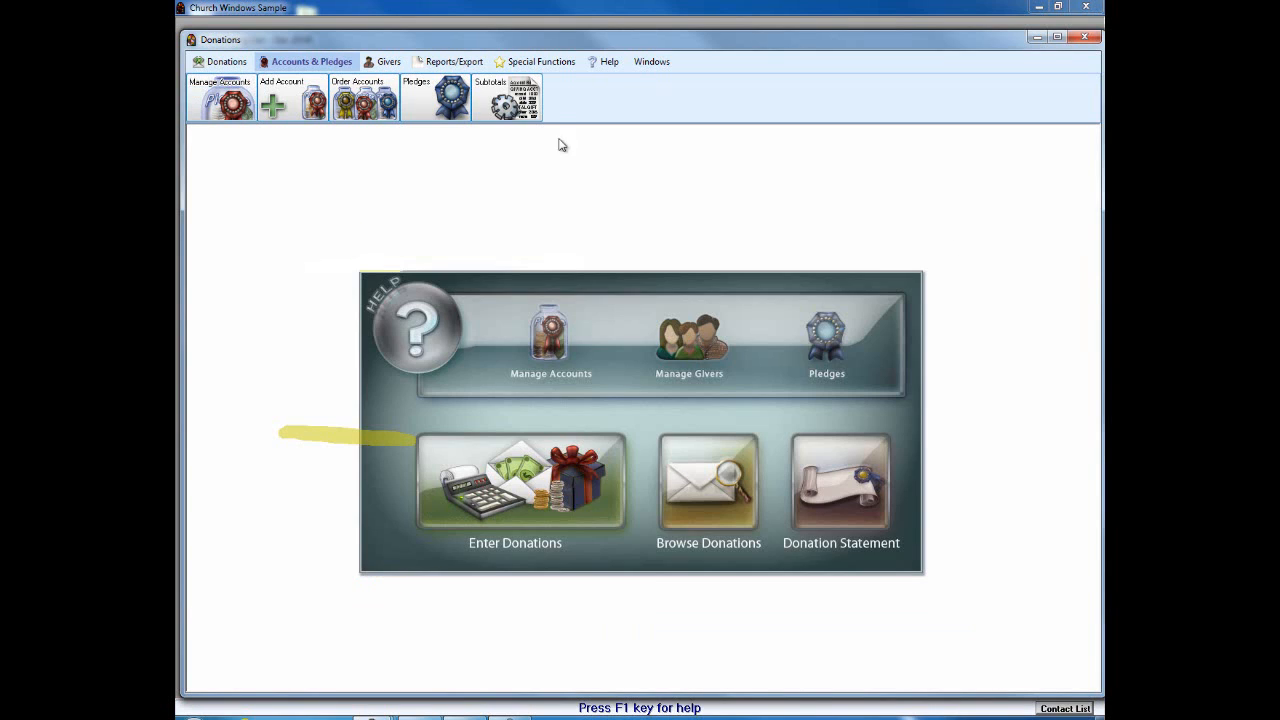
left_click(450, 62)
left_click(200, 97)
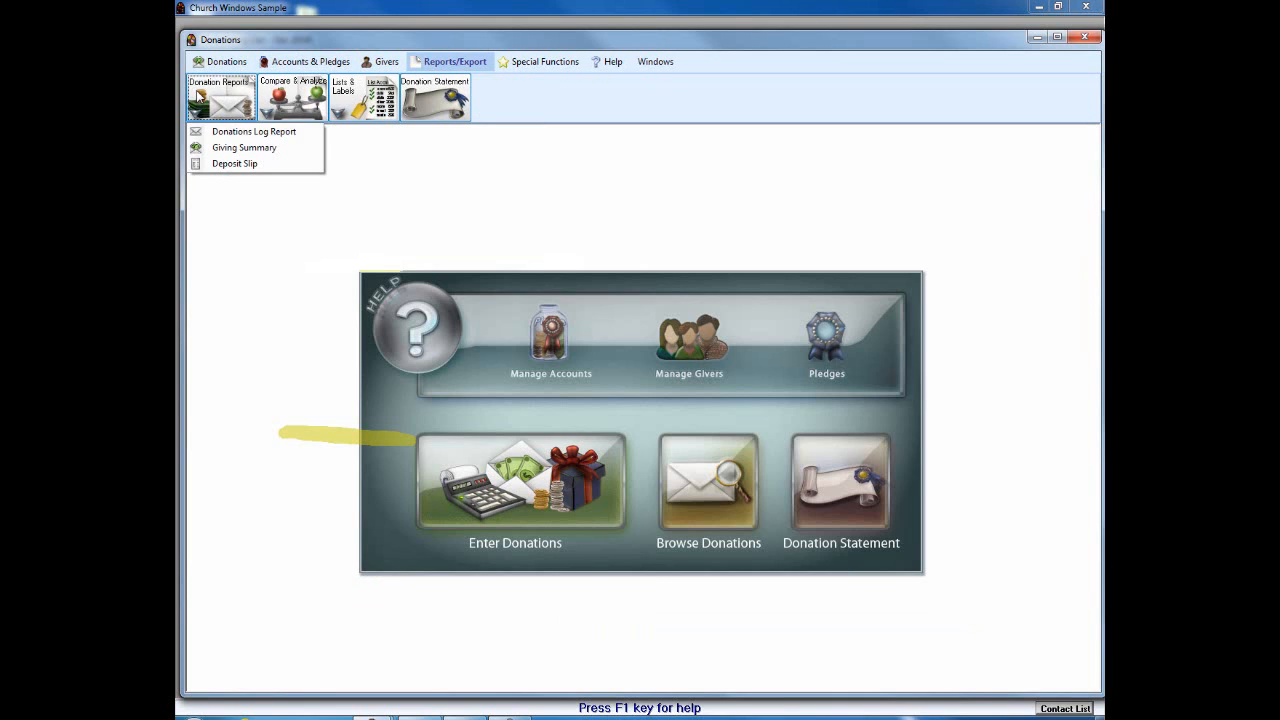
left_click(210, 132)
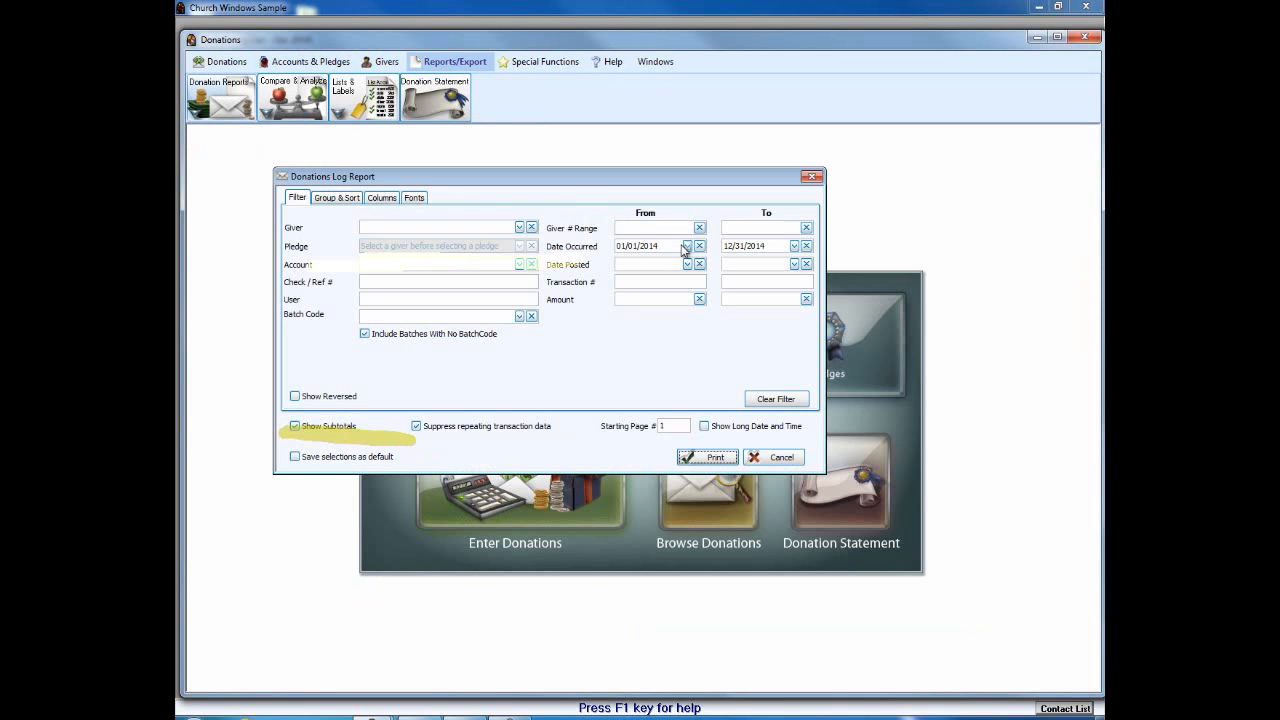
Step: Adjust the Date Occurred range, entering 12 in the start date and 01 as the end month
left_click(636, 245)
type("12")
left_click(737, 245)
key("Left")
type("01")
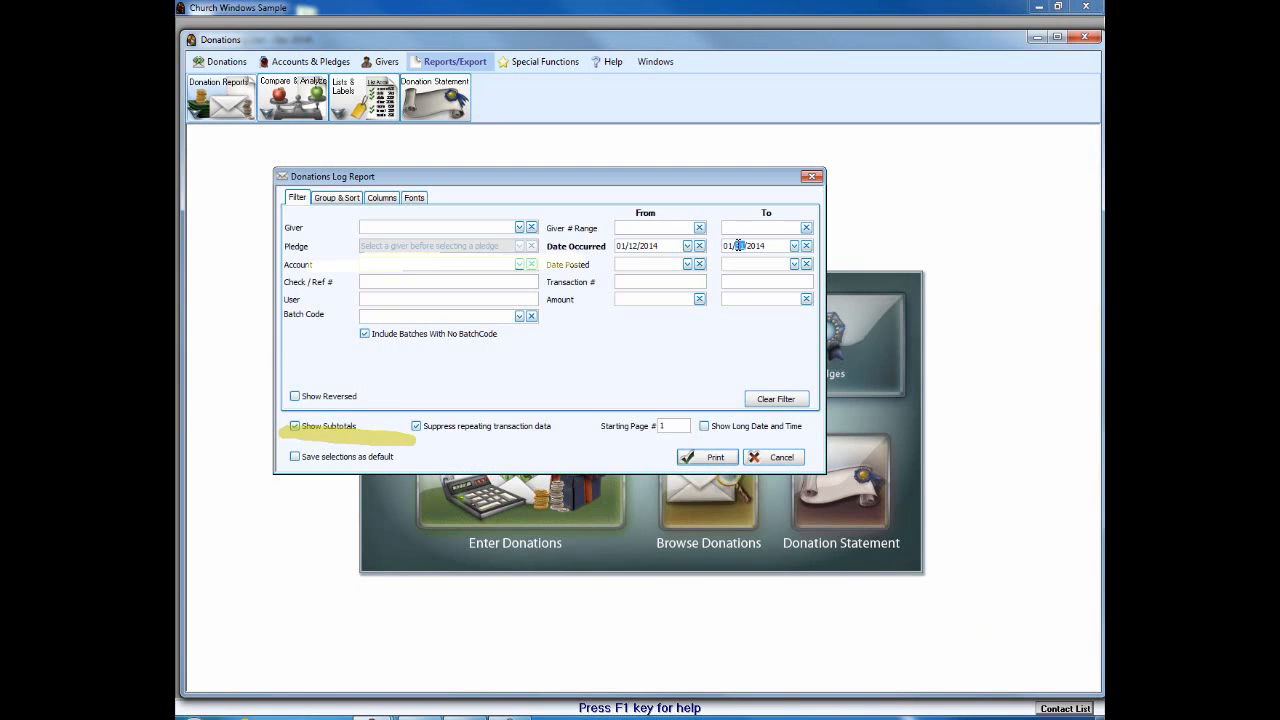
Step: Scroll through the report columns on the Columns tab, then cancel without printing
left_click(387, 198)
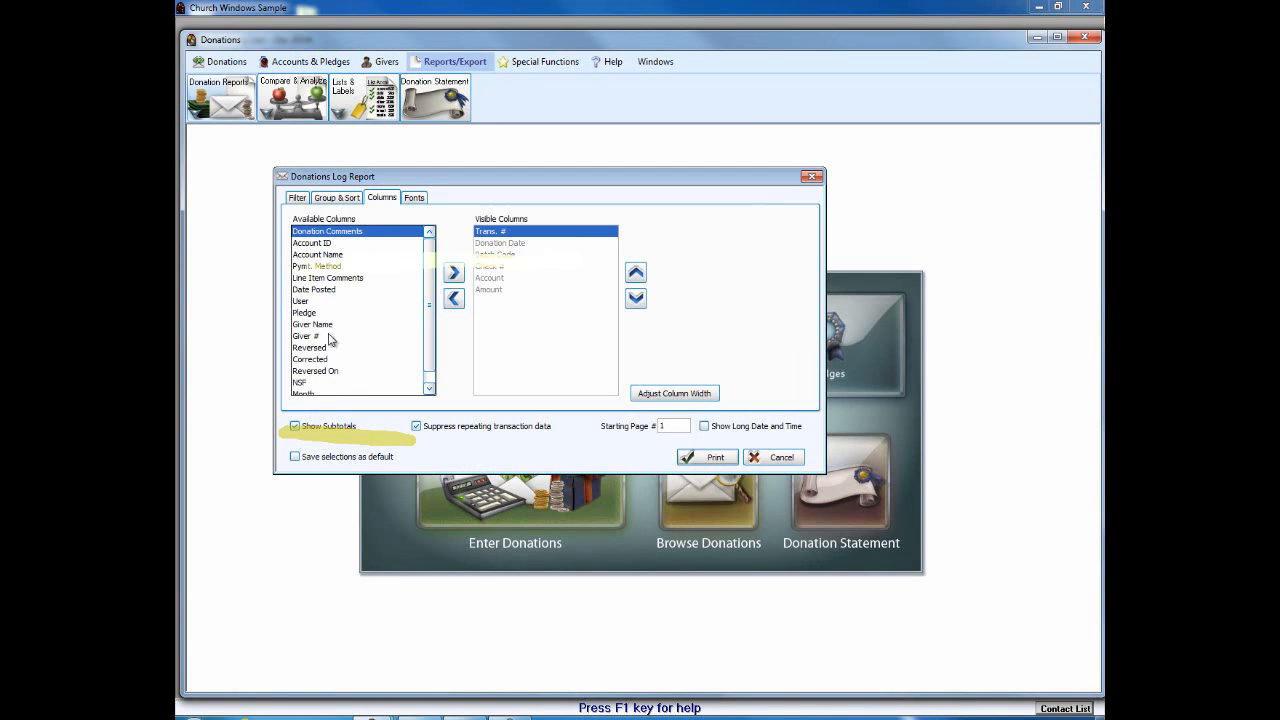
left_click(429, 389)
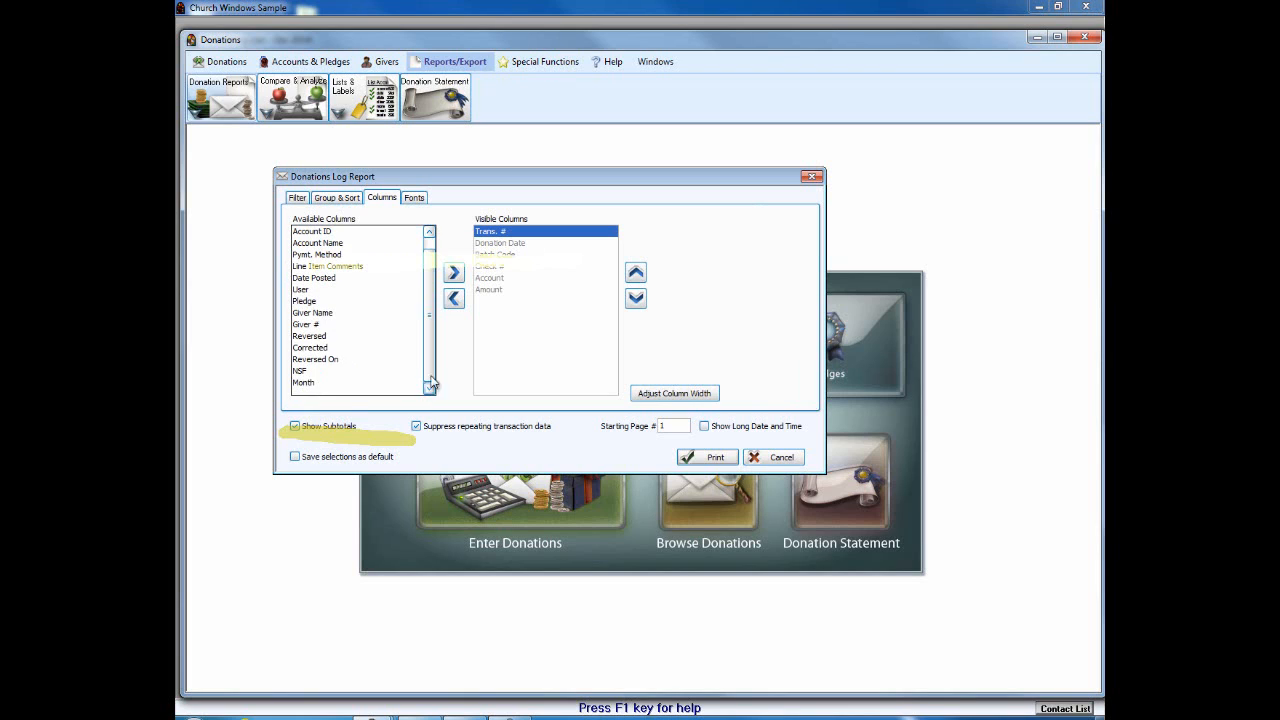
left_click_drag(432, 370, 431, 345)
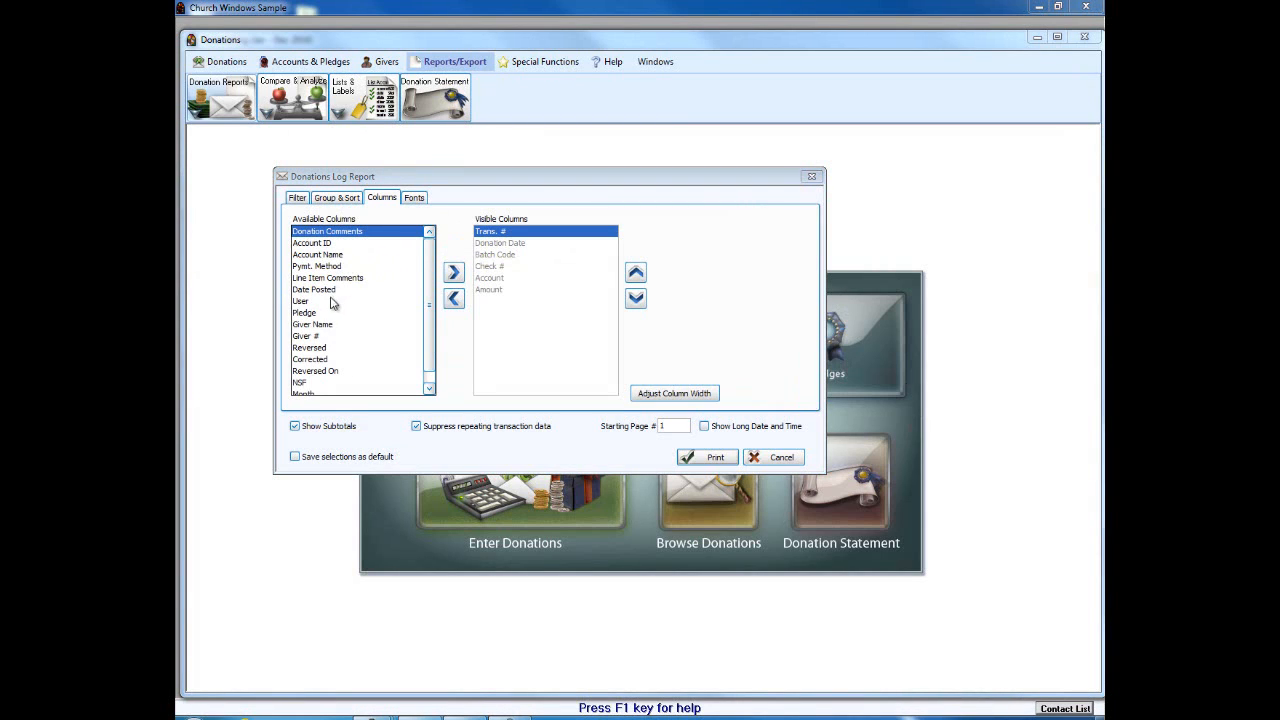
left_click(428, 319)
left_click_drag(428, 319, 429, 237)
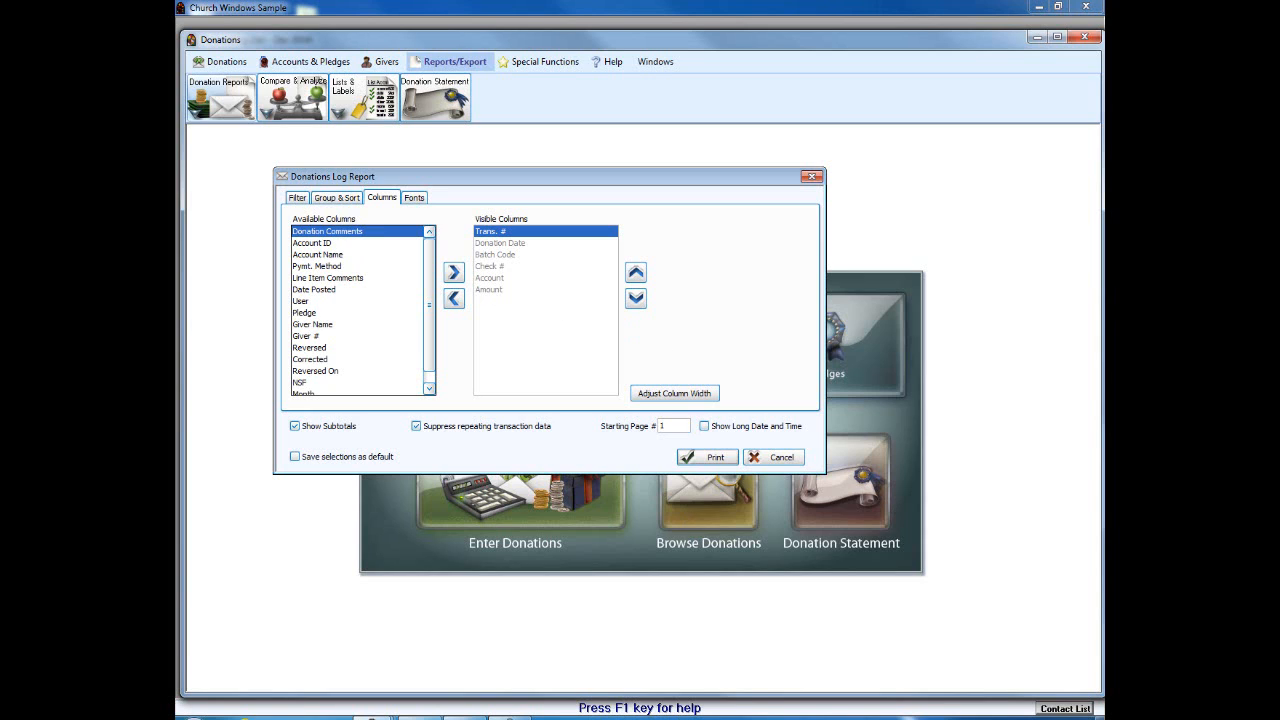
left_click(785, 460)
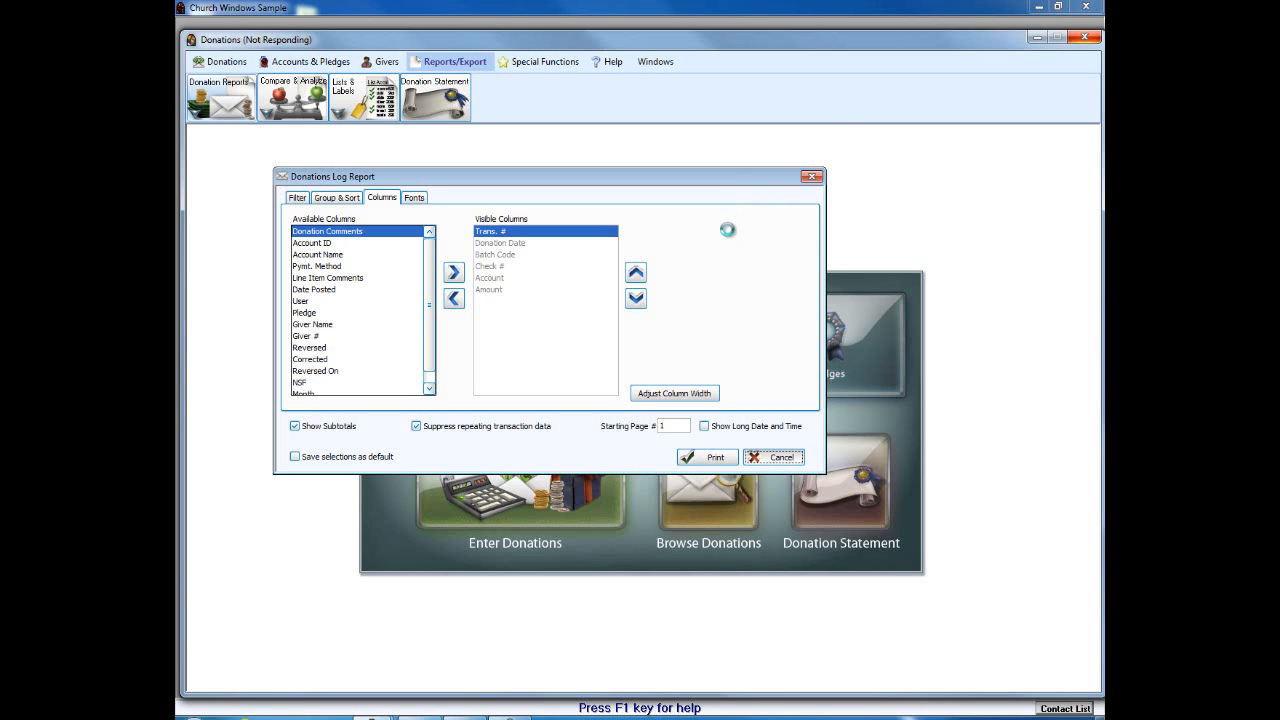
left_click(292, 88)
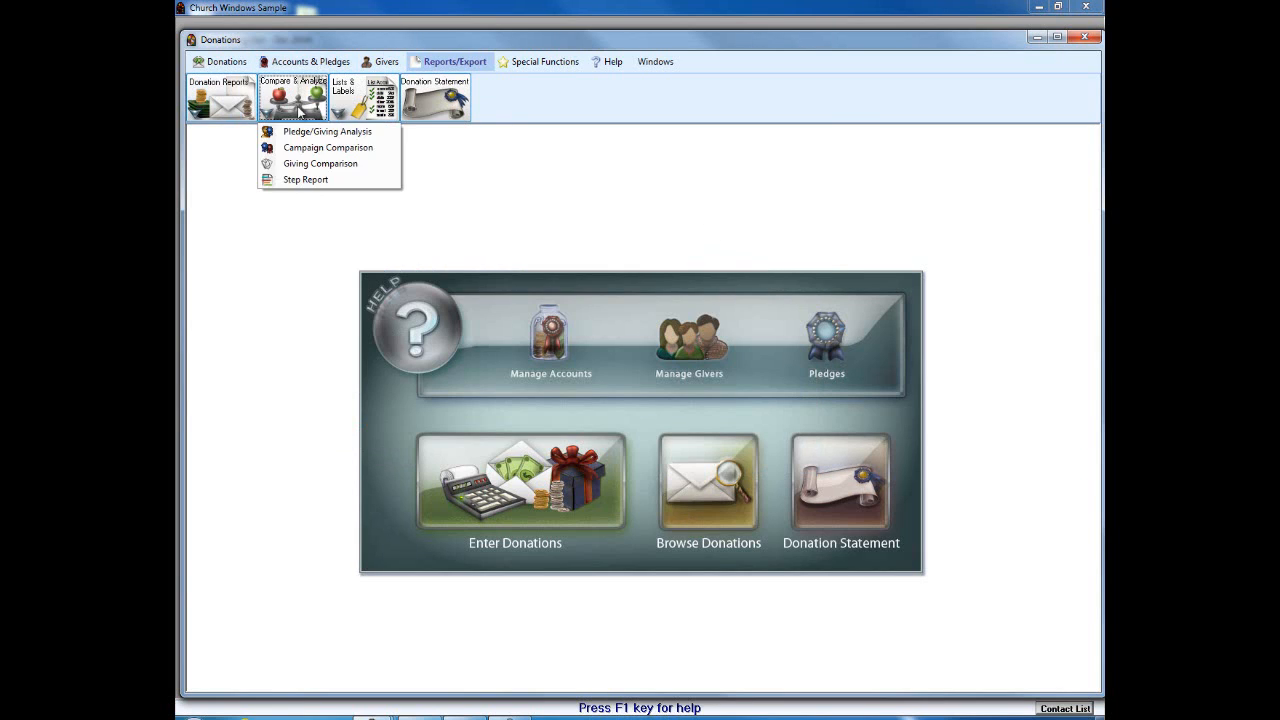
left_click(305, 133)
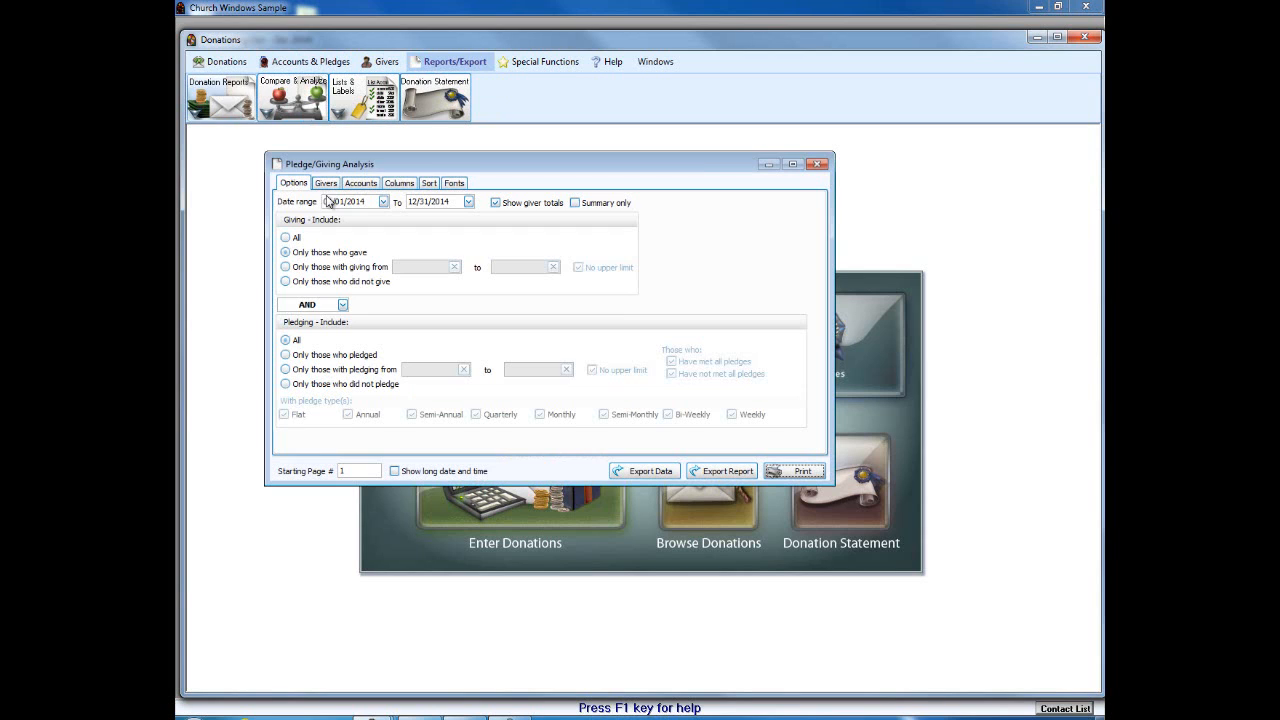
left_click(396, 184)
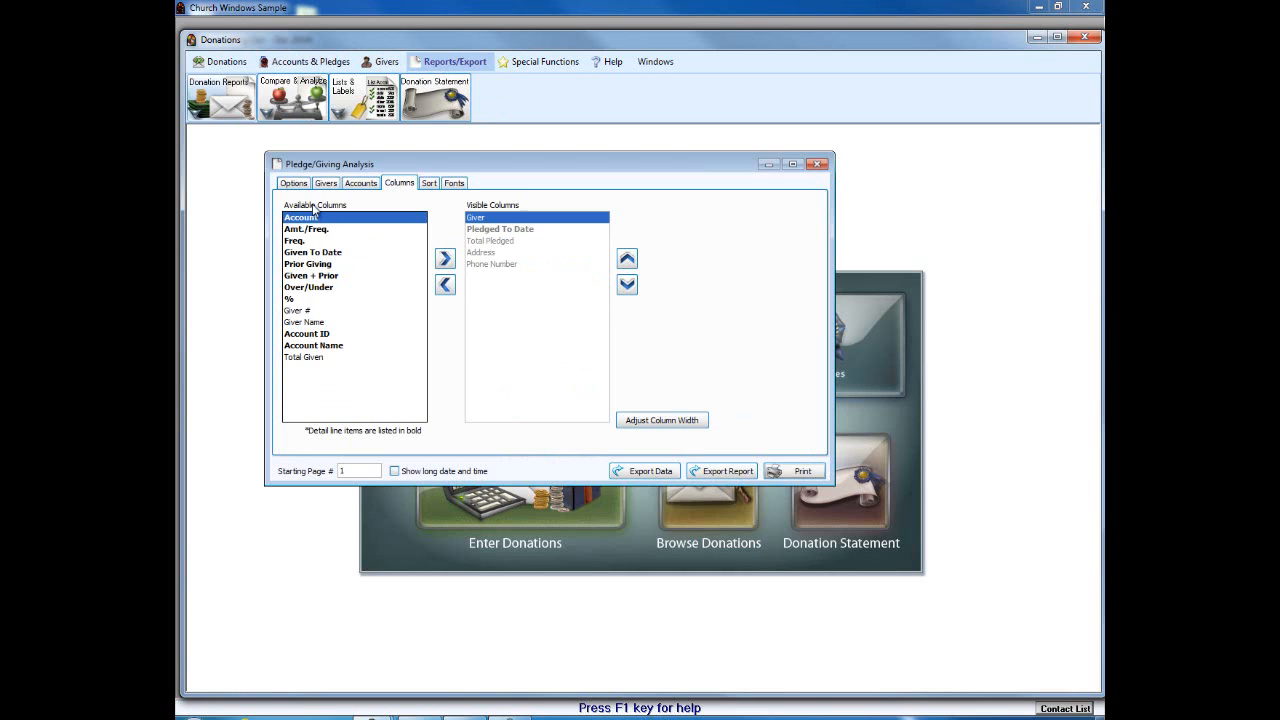
left_click(290, 185)
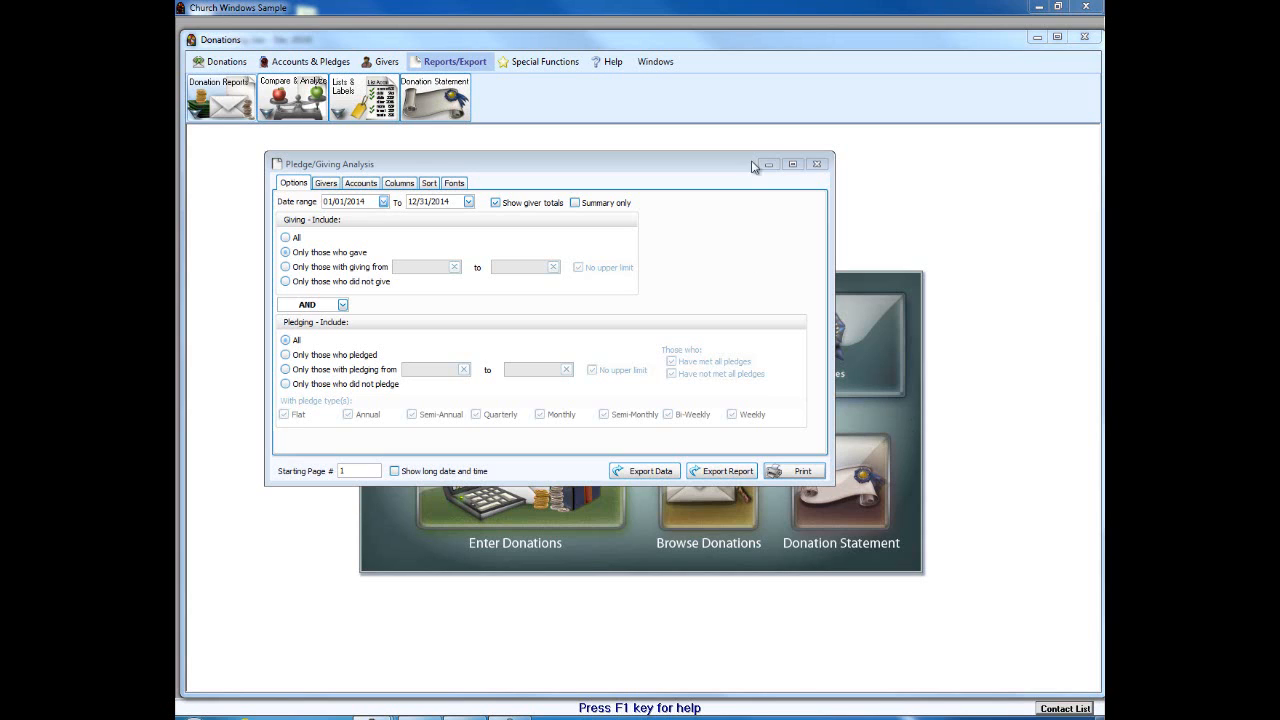
left_click(820, 165)
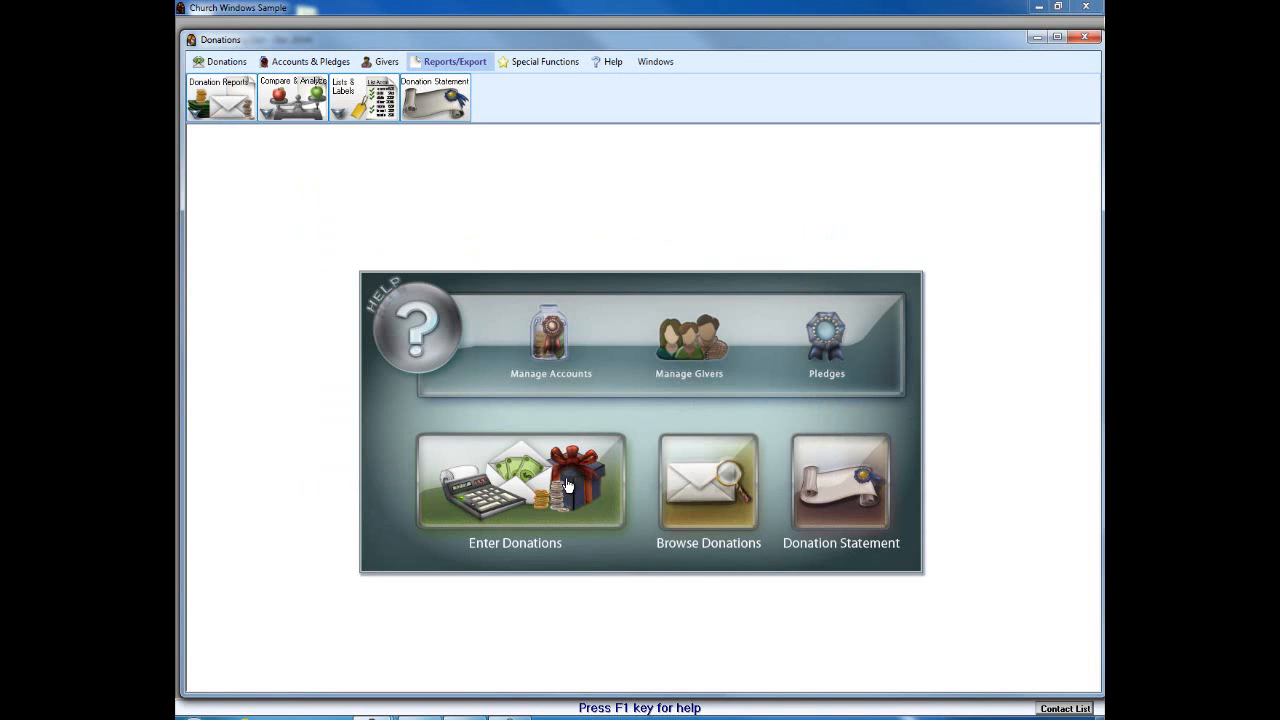
Step: Open and close Enter Donations, then set Transfer to Accounting's year to 01/01/2013 thru 12/31/2013
left_click(563, 482)
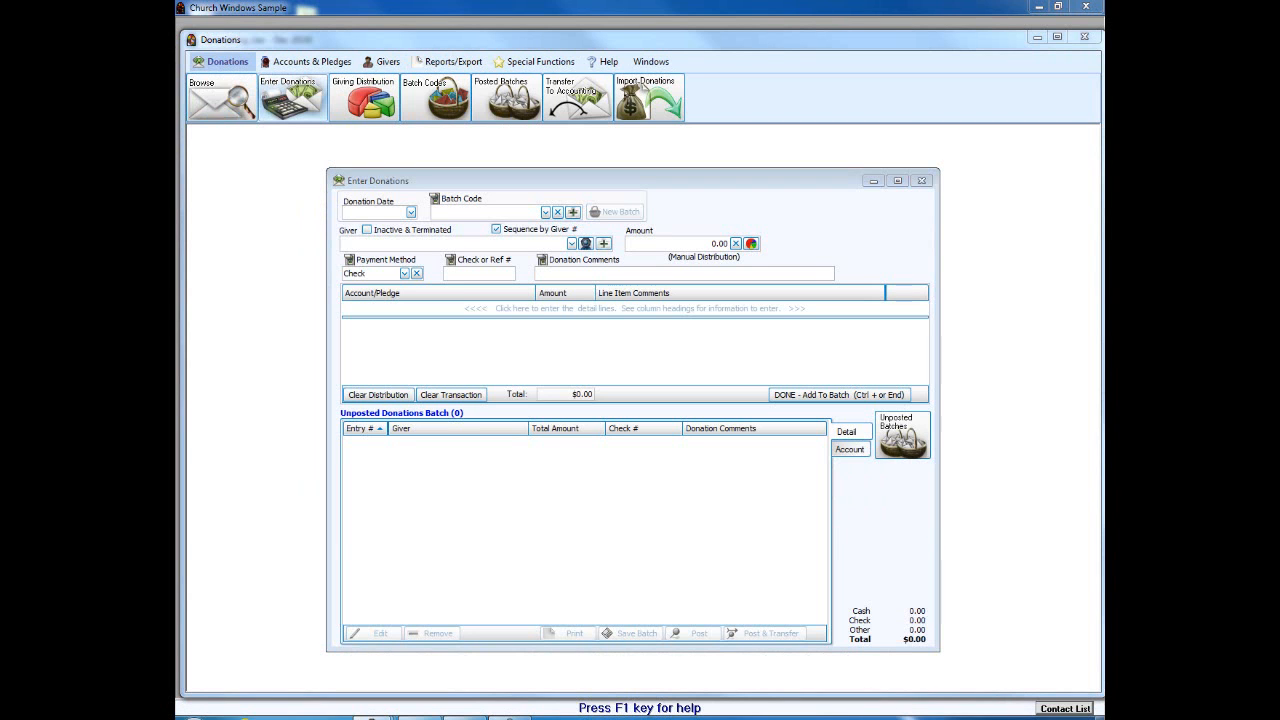
left_click_drag(719, 484, 708, 655)
mouse_move(736, 598)
left_mouse_down()
mouse_move(697, 628)
mouse_move(688, 606)
left_mouse_up()
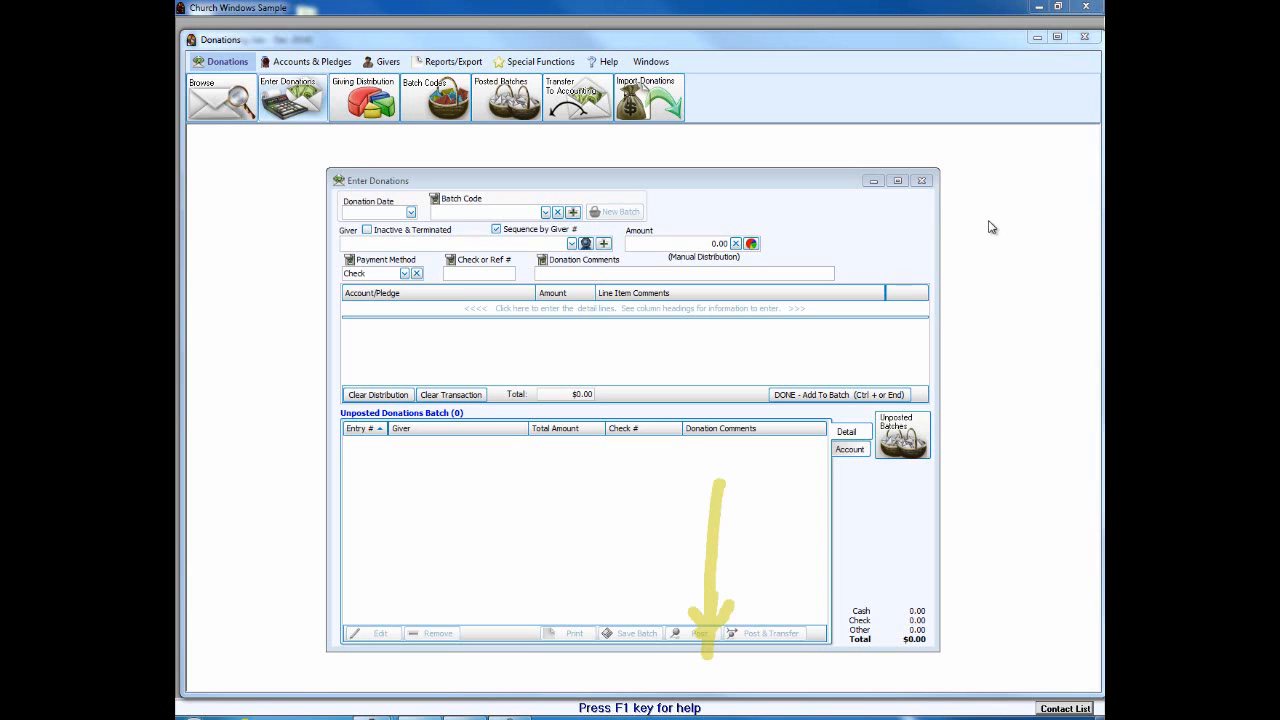
left_click(921, 180)
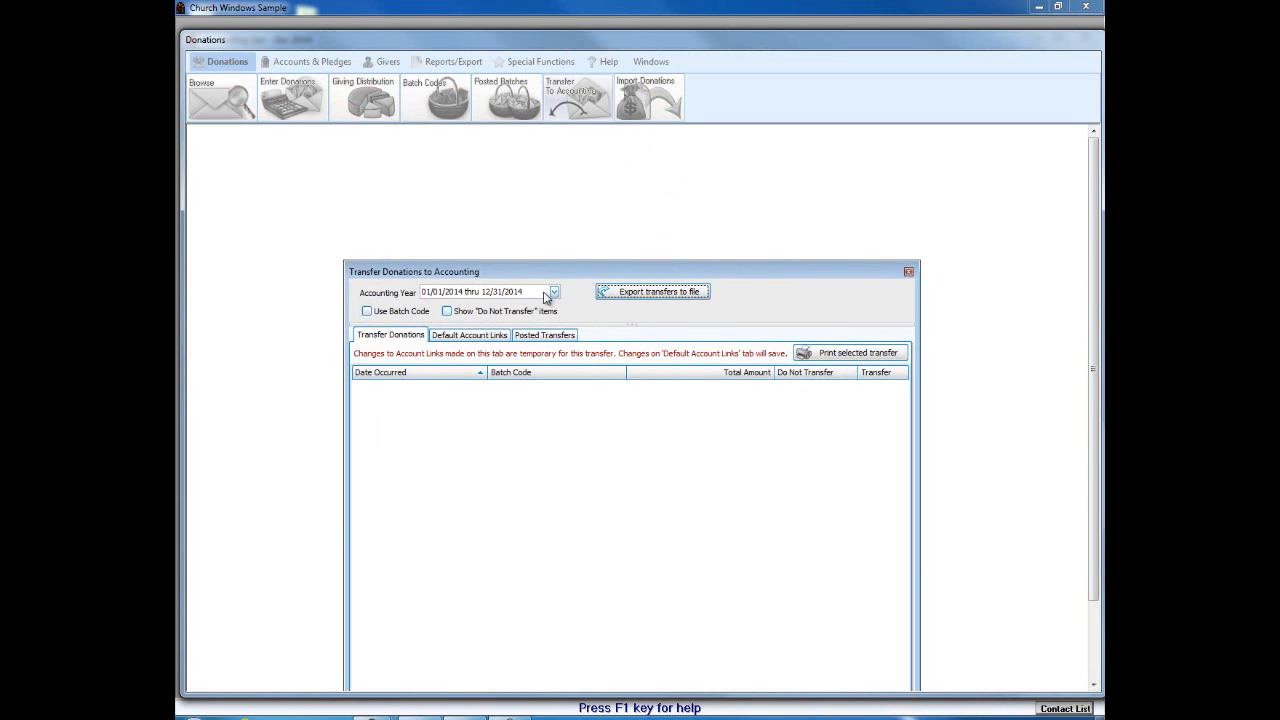
left_click(553, 292)
left_click(441, 334)
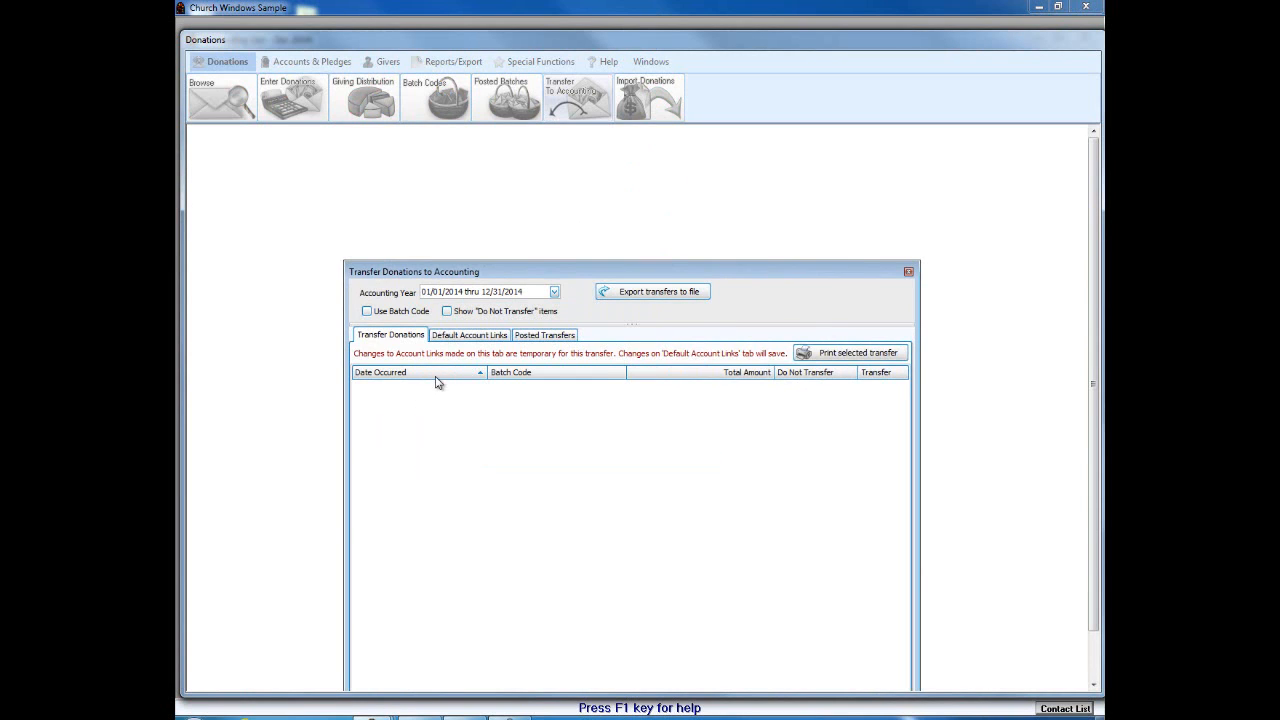